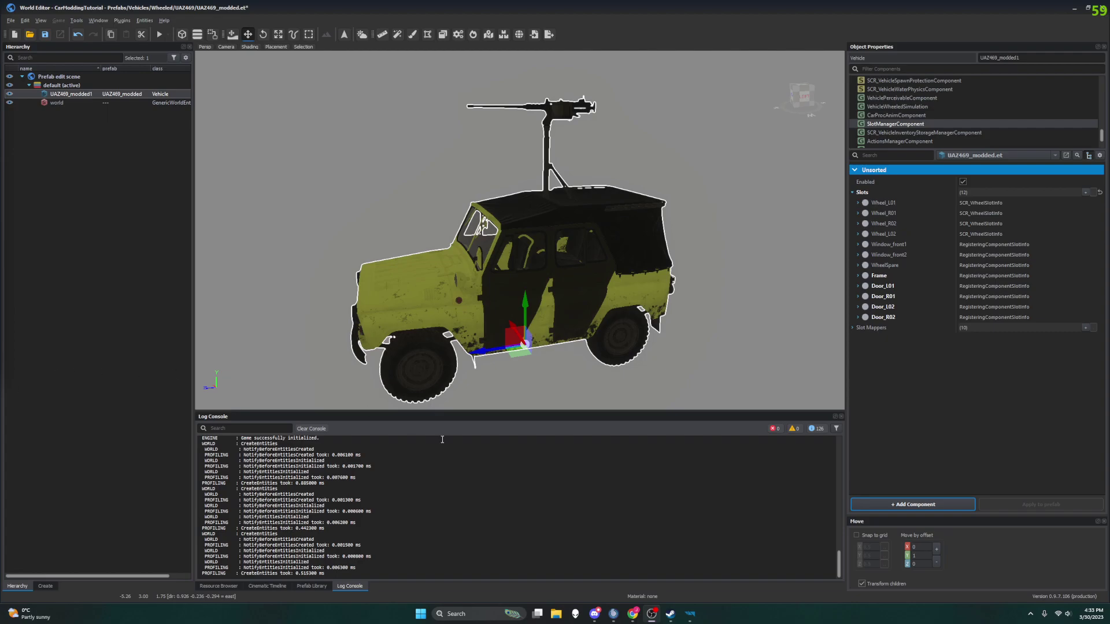
# Step: Review the Car Modding wiki page's instructions for adding a turret through SlotManagerComponent in the browser, comparing them with the World Editor
pyautogui.click(632, 614)
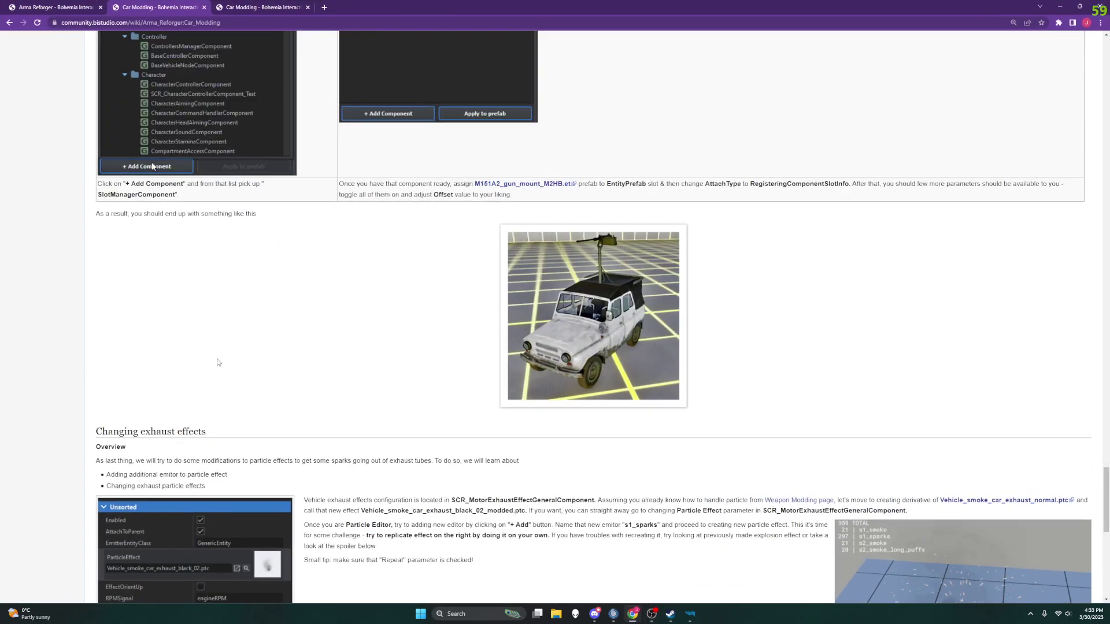
pyautogui.keyDown('ctrl'); pyautogui.scroll(5, 260, 380); pyautogui.keyUp('ctrl')
pyautogui.keyDown('ctrl'); pyautogui.scroll(-5, 260, 380); pyautogui.keyUp('ctrl')
pyautogui.scroll(3, 261, 380)
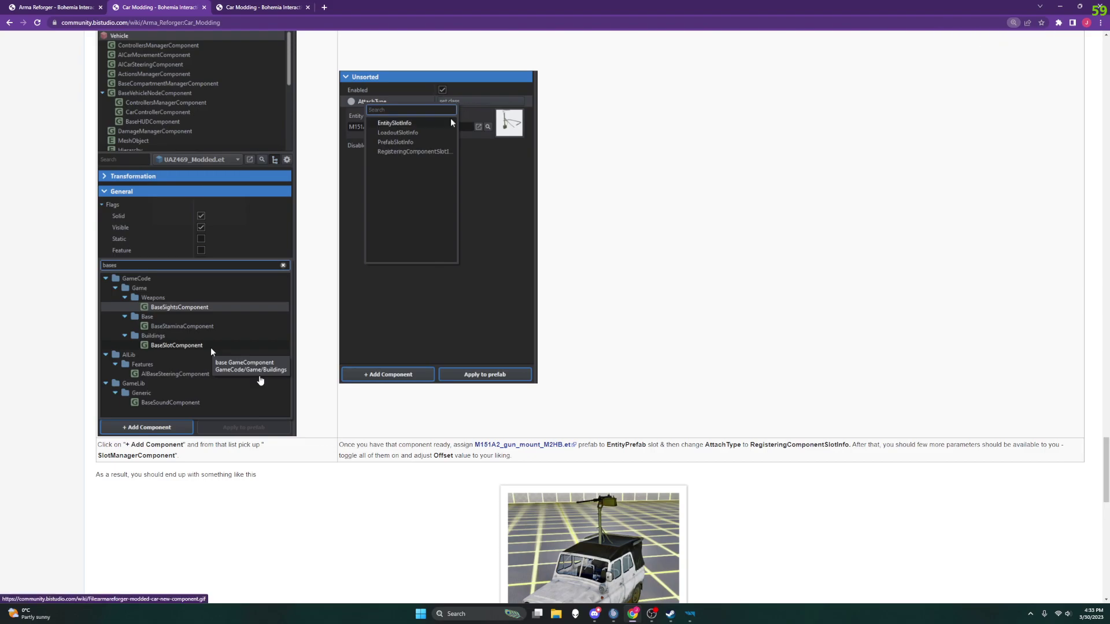
pyautogui.scroll(4, 260, 380)
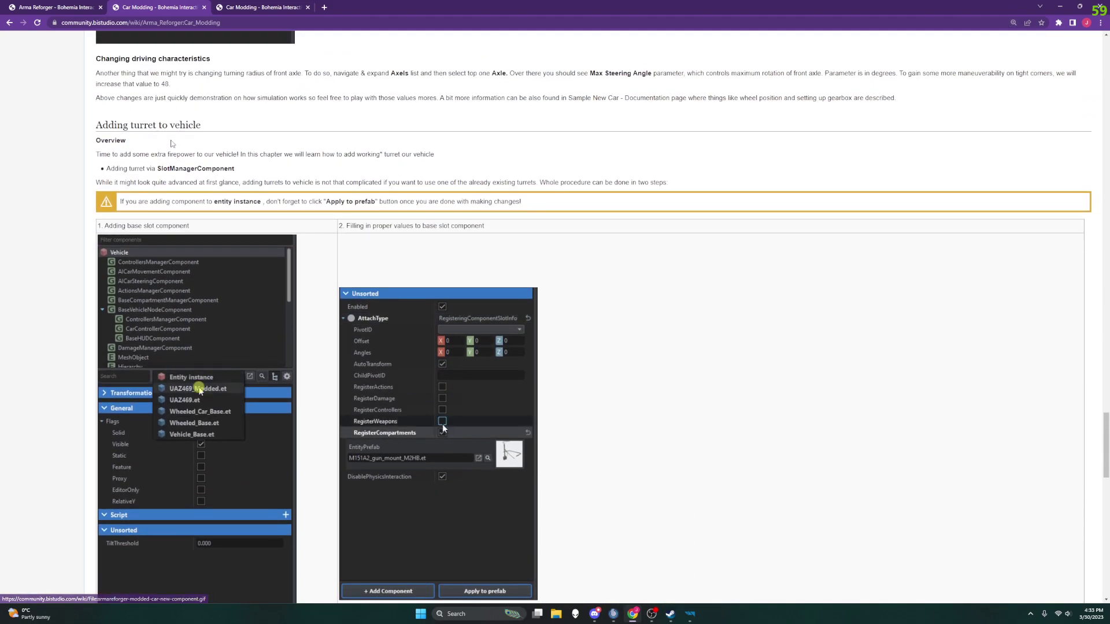
pyautogui.keyDown('ctrl'); pyautogui.scroll(-1, 408, 283); pyautogui.keyUp('ctrl')
pyautogui.scroll(-4, 408, 284)
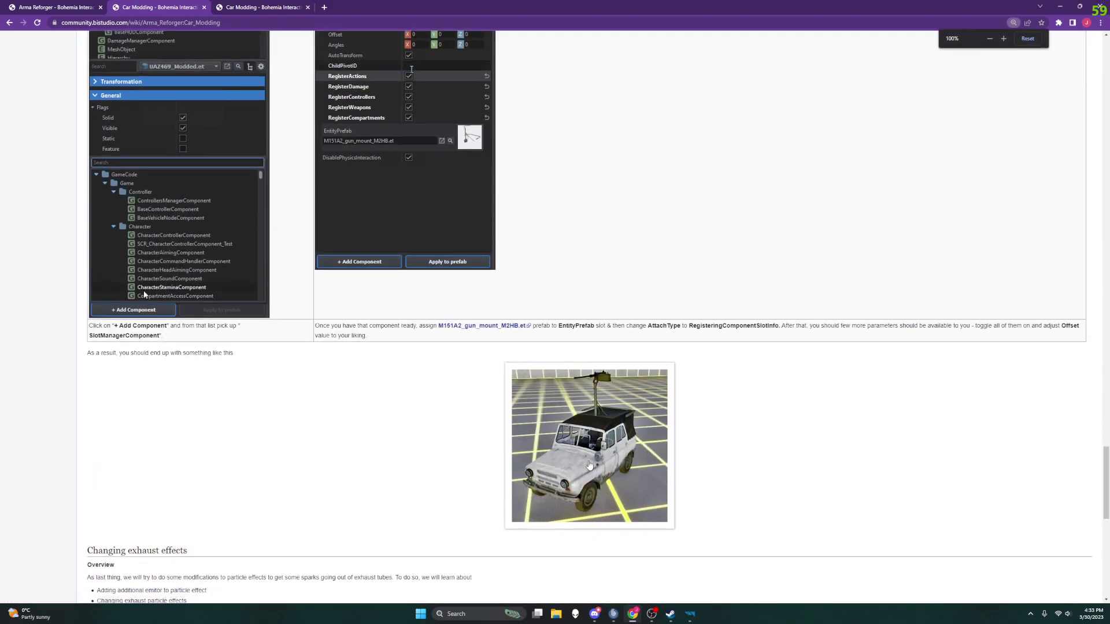
pyautogui.hotkey('alt', 'Tab')
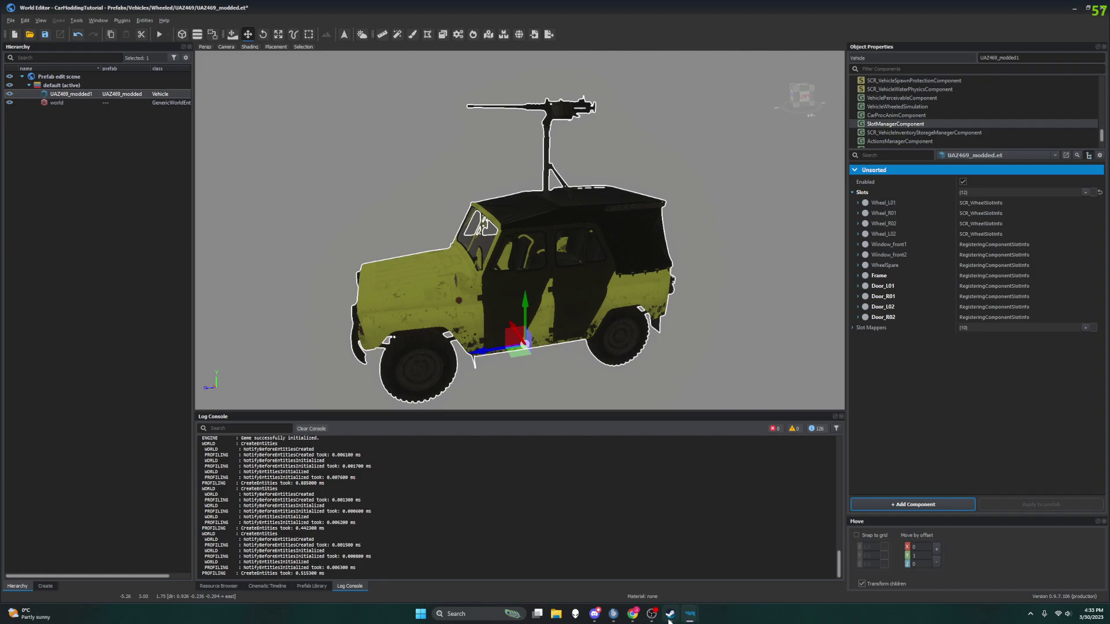
pyautogui.click(633, 615)
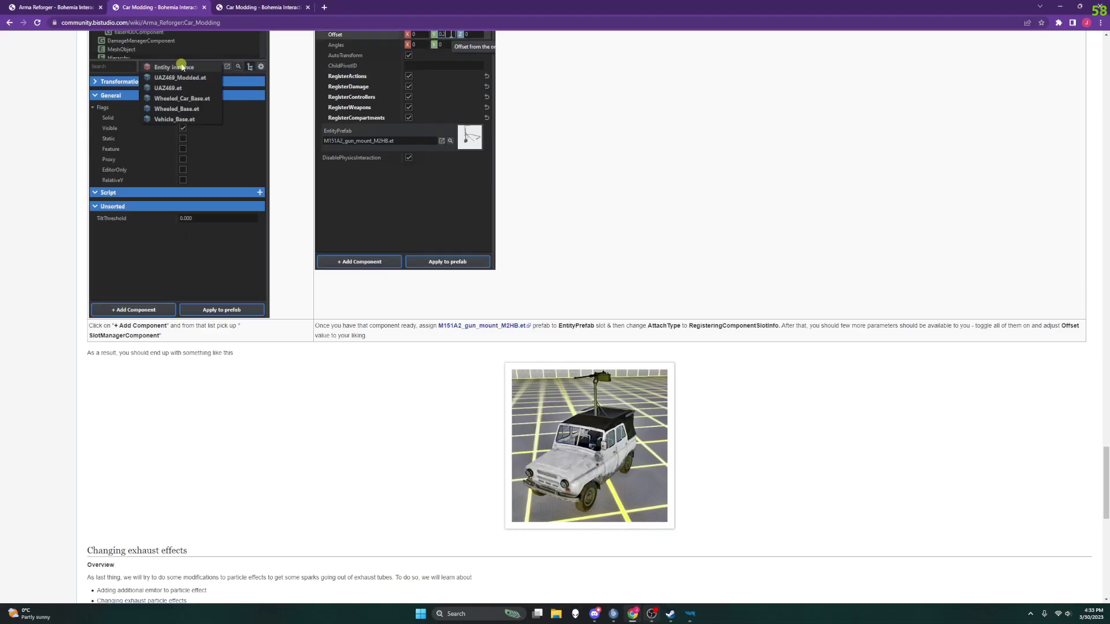
pyautogui.click(689, 615)
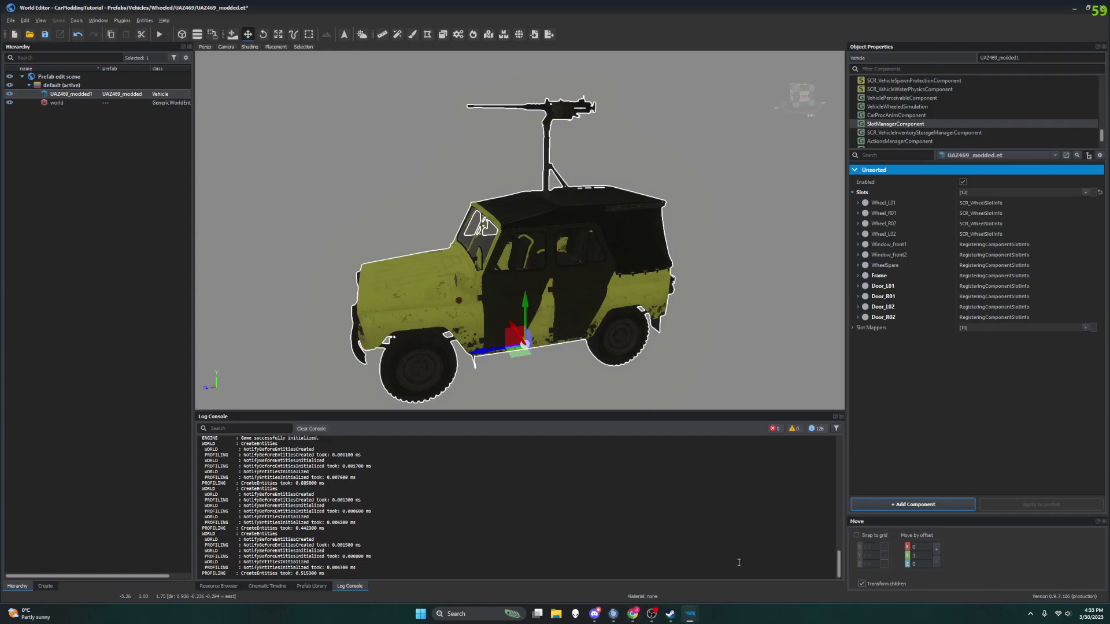
# Step: Expand the Door_L01 slot of the vehicle's SlotManagerComponent and locate its assigned prefab in the resource files
pyautogui.moveTo(516, 292); pyautogui.dragTo(554, 285, button='middle')
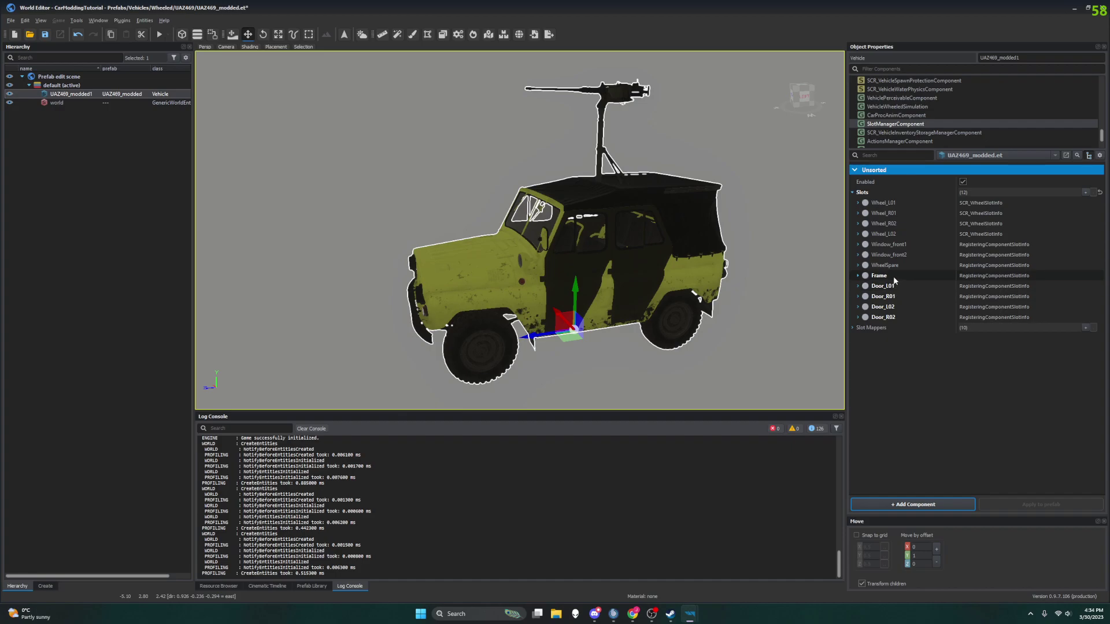
pyautogui.click(857, 285)
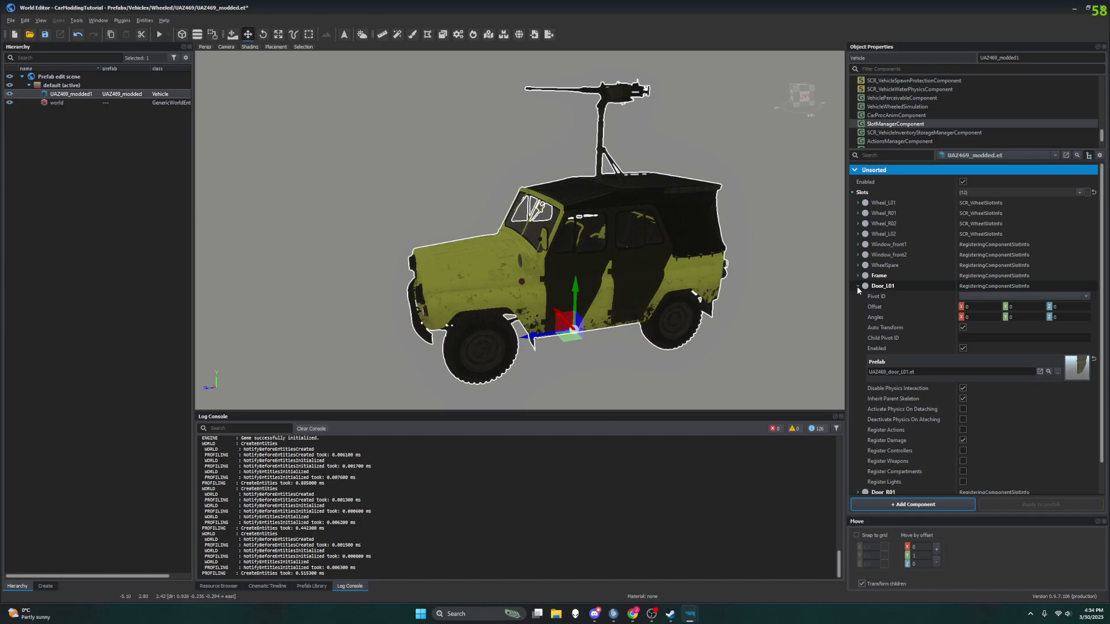
pyautogui.click(1048, 372)
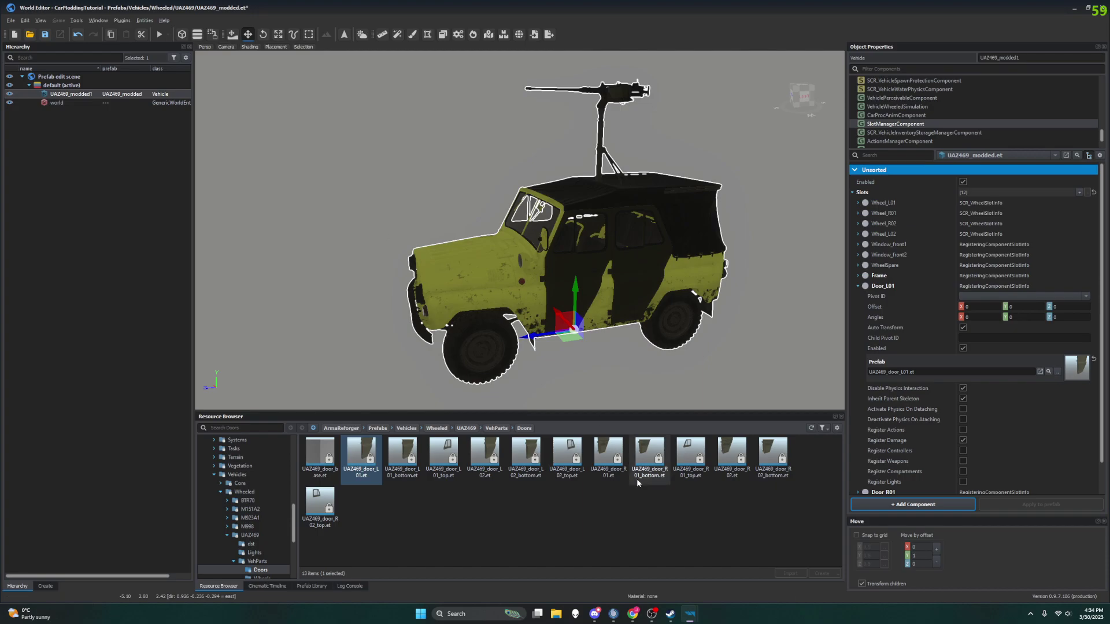
pyautogui.click(695, 617)
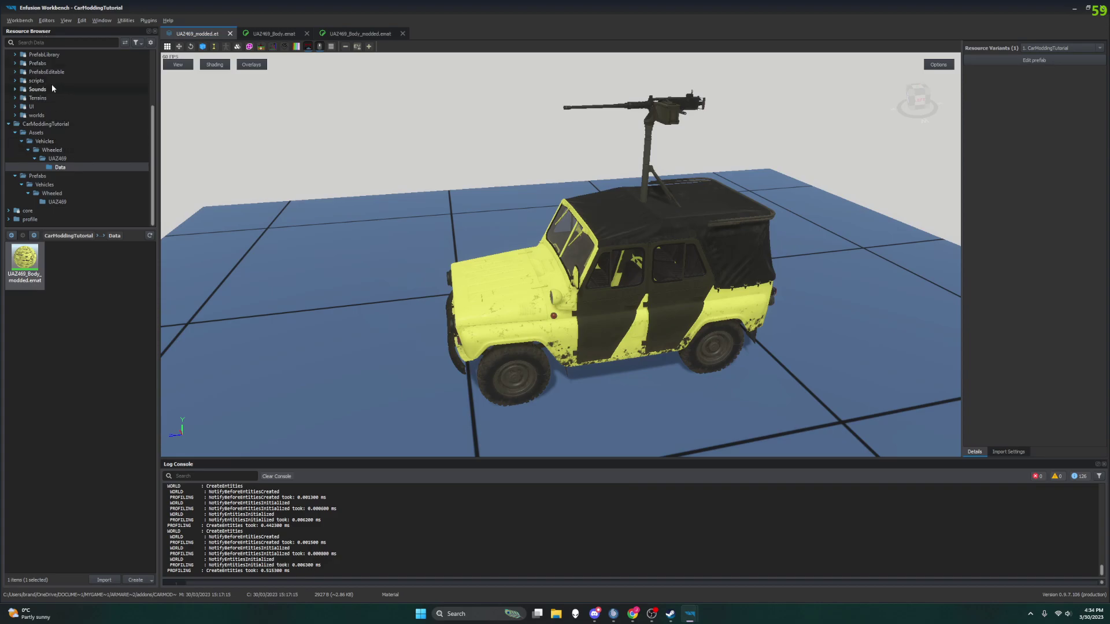
pyautogui.click(689, 615)
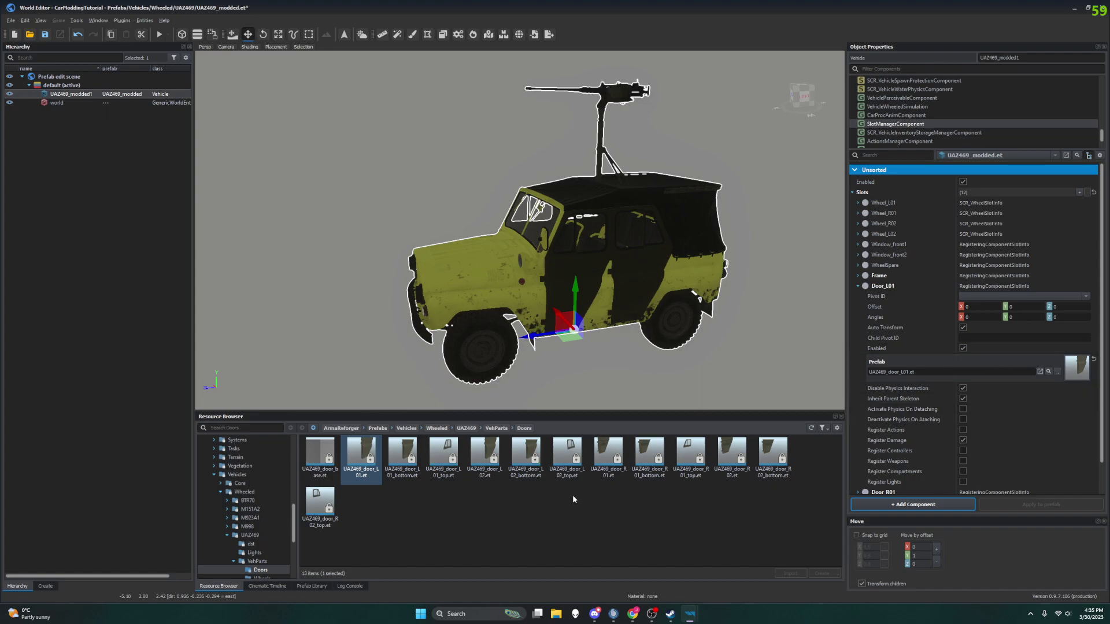
pyautogui.scroll(6, 243, 506)
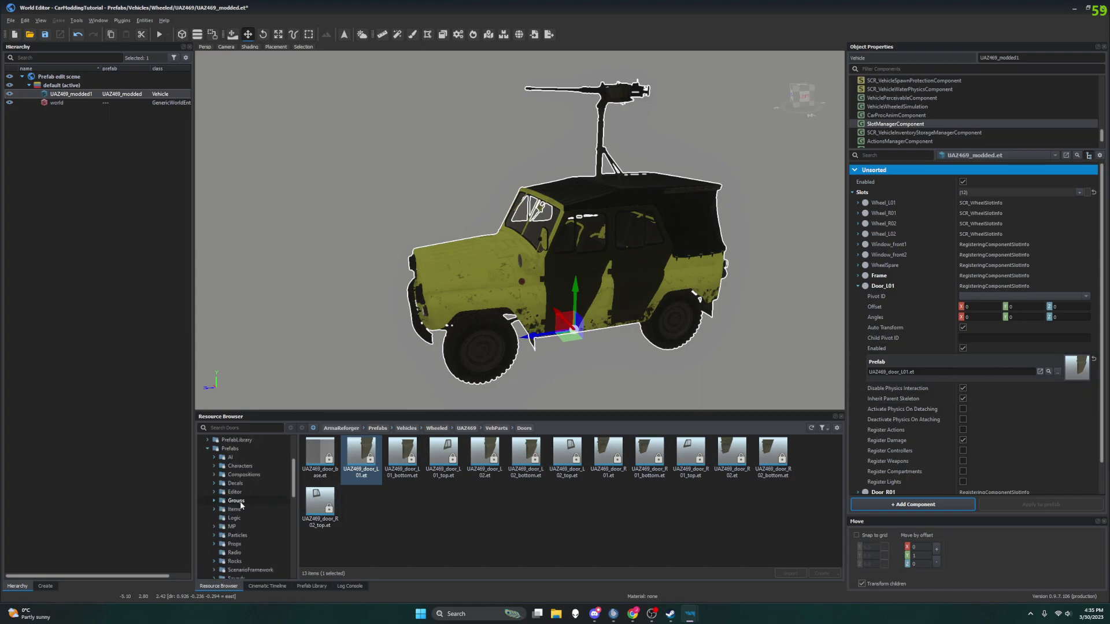
pyautogui.scroll(3, 248, 484)
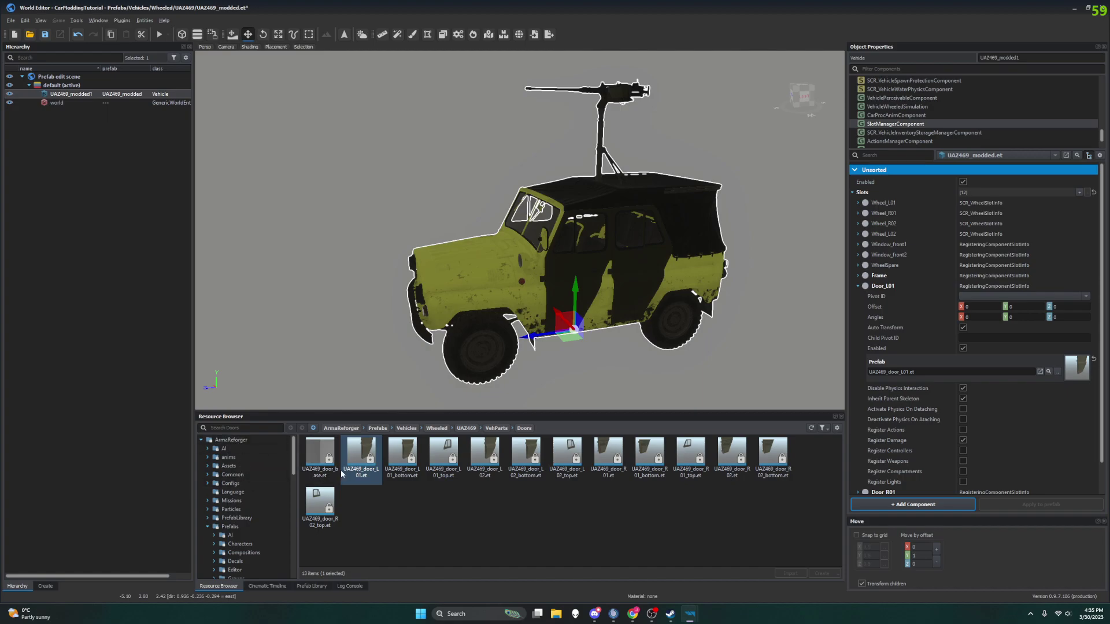
pyautogui.scroll(-3, 229, 445)
pyautogui.scroll(-6, 231, 462)
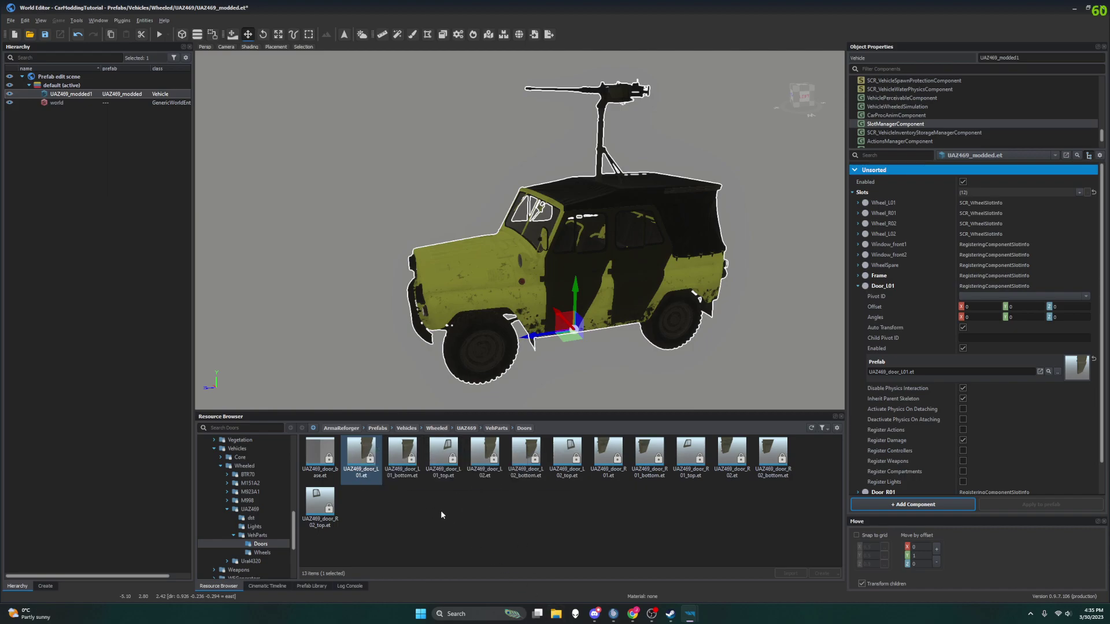
# Step: Duplicate the UAZ469_door_L01.et prefab into the CarModdingTutorial addon as UAZ469_door_L01_modded and browse to its Doors folder
pyautogui.rightClick(361, 446)
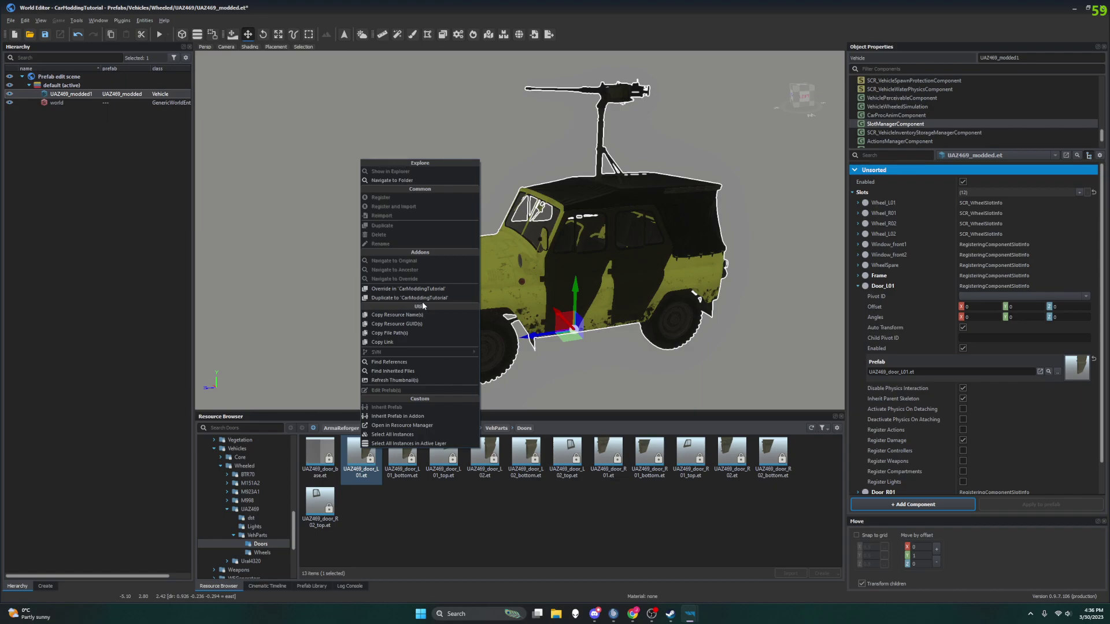
pyautogui.click(384, 297)
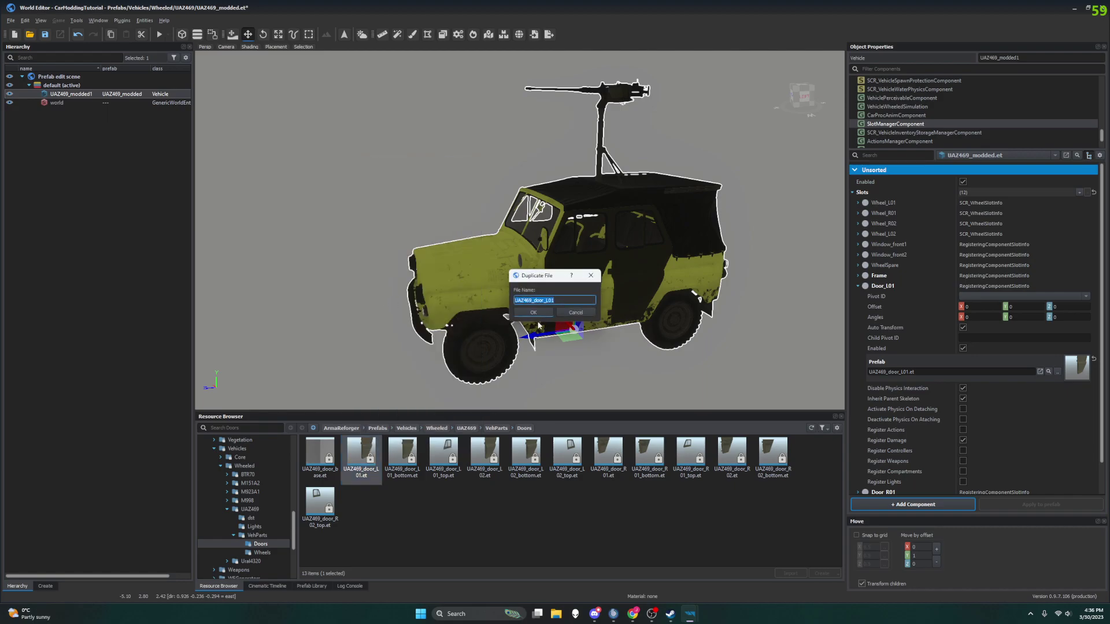
pyautogui.click(562, 302)
pyautogui.write('_modd')
pyautogui.press('Return')
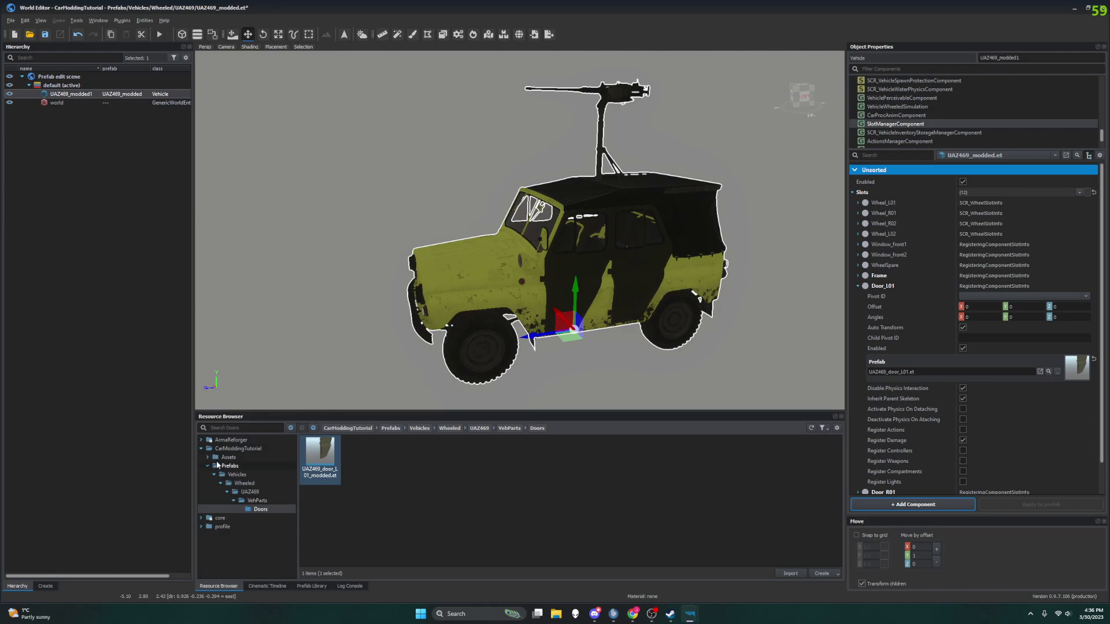
pyautogui.click(243, 492)
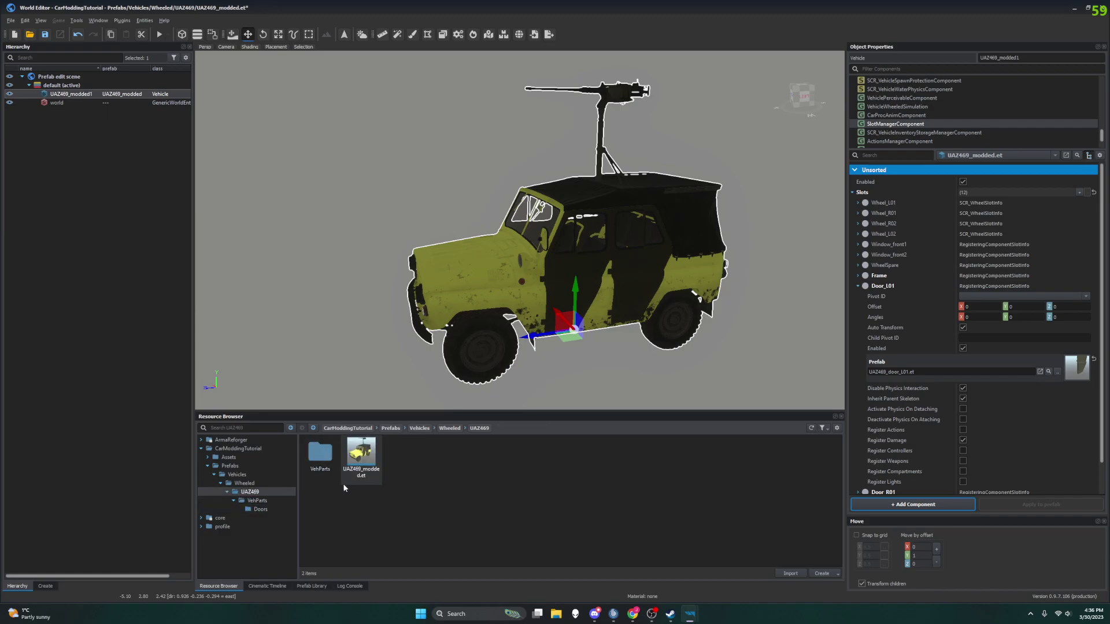
pyautogui.click(257, 500)
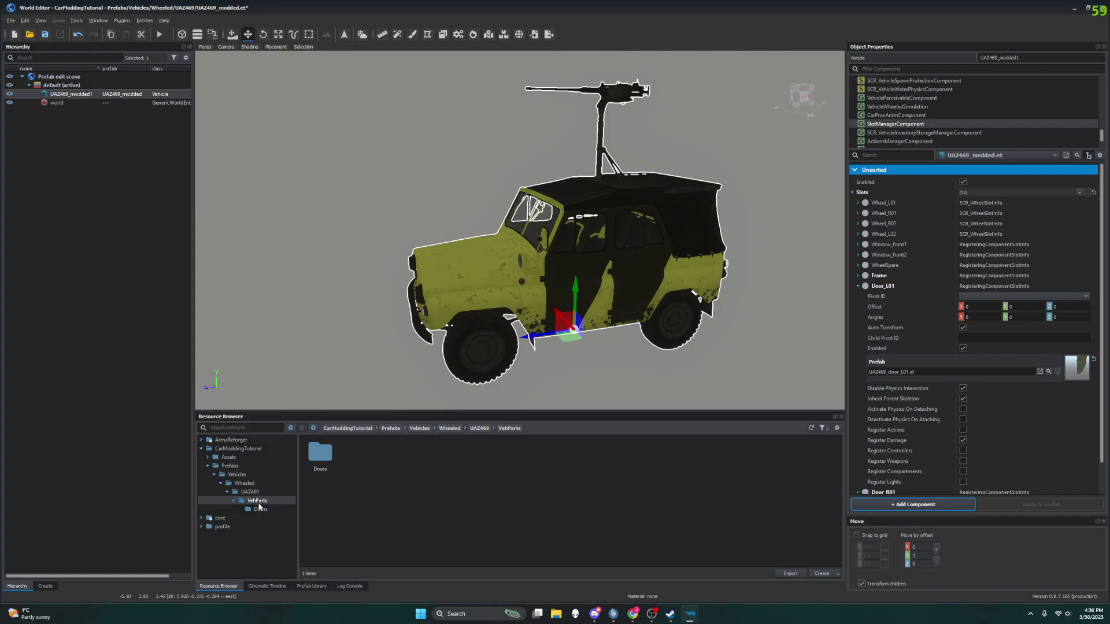
pyautogui.click(261, 510)
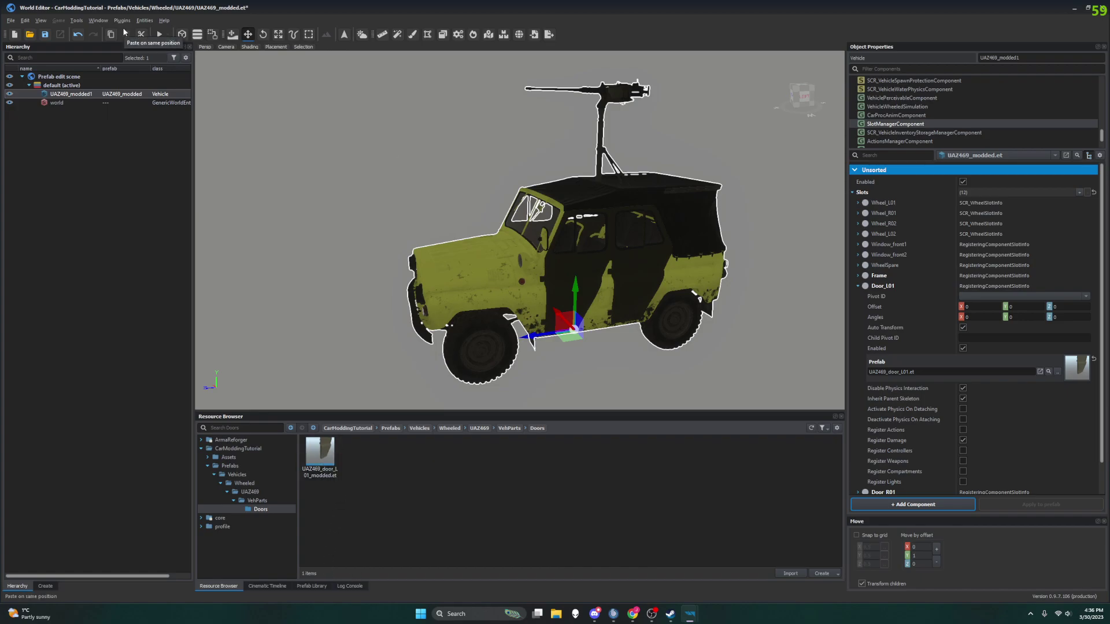
# Step: Save the UAZ469_modded prefab using the save with options command
pyautogui.click(10, 20)
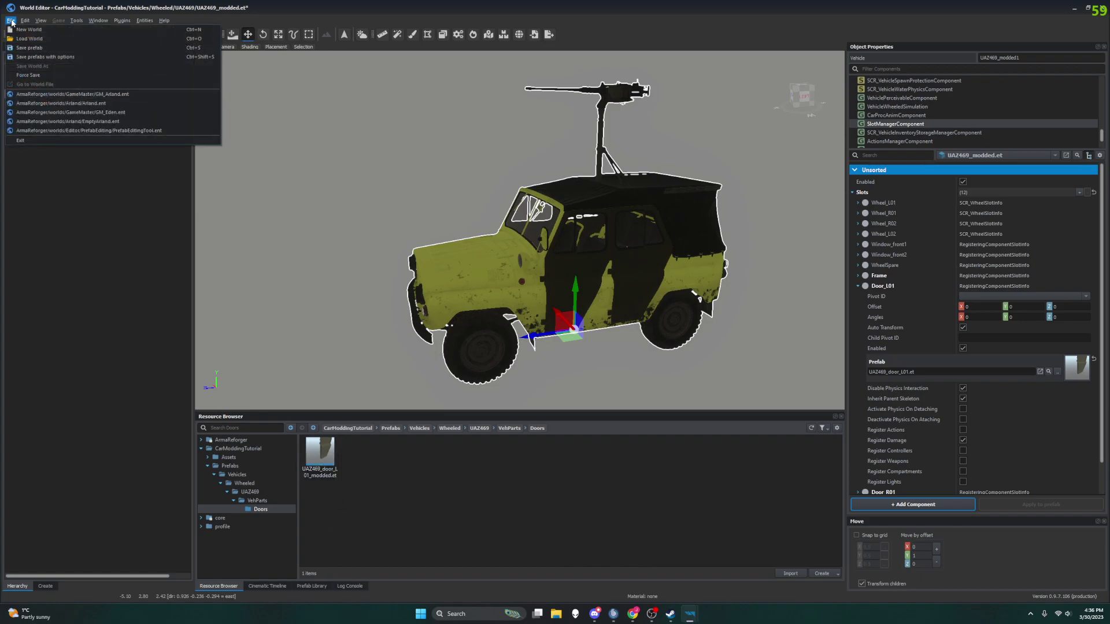
pyautogui.click(44, 57)
pyautogui.click(450, 354)
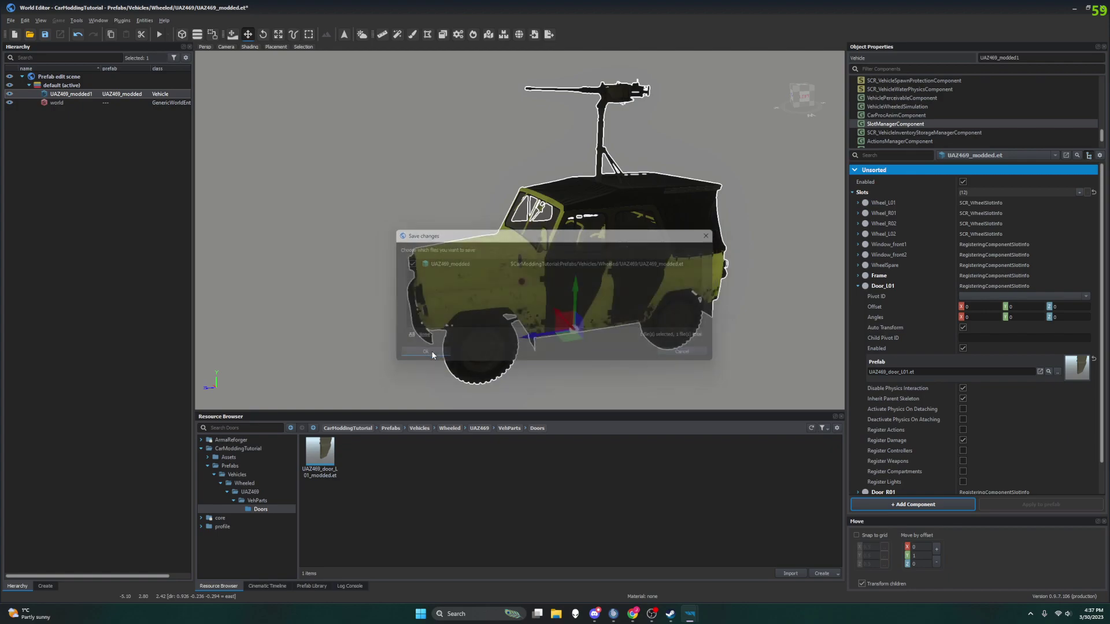
# Step: Open the duplicated door prefab in Enfusion Workbench, close the original UAZ469_Body.emat material and display the UAZ469_modded.et vehicle
pyautogui.doubleClick(333, 466)
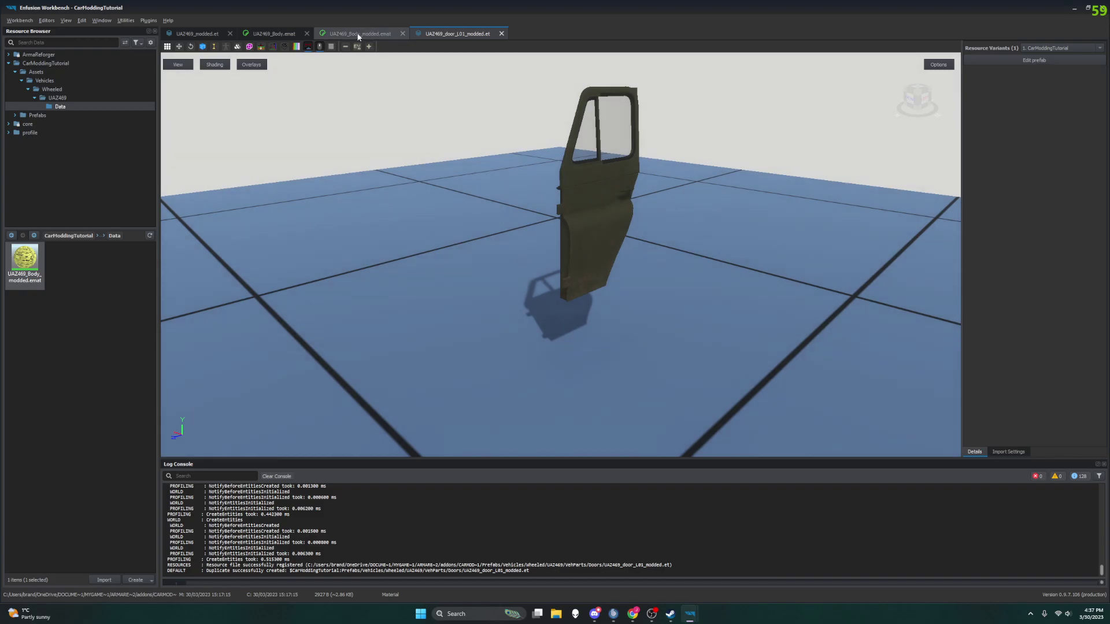
pyautogui.click(337, 35)
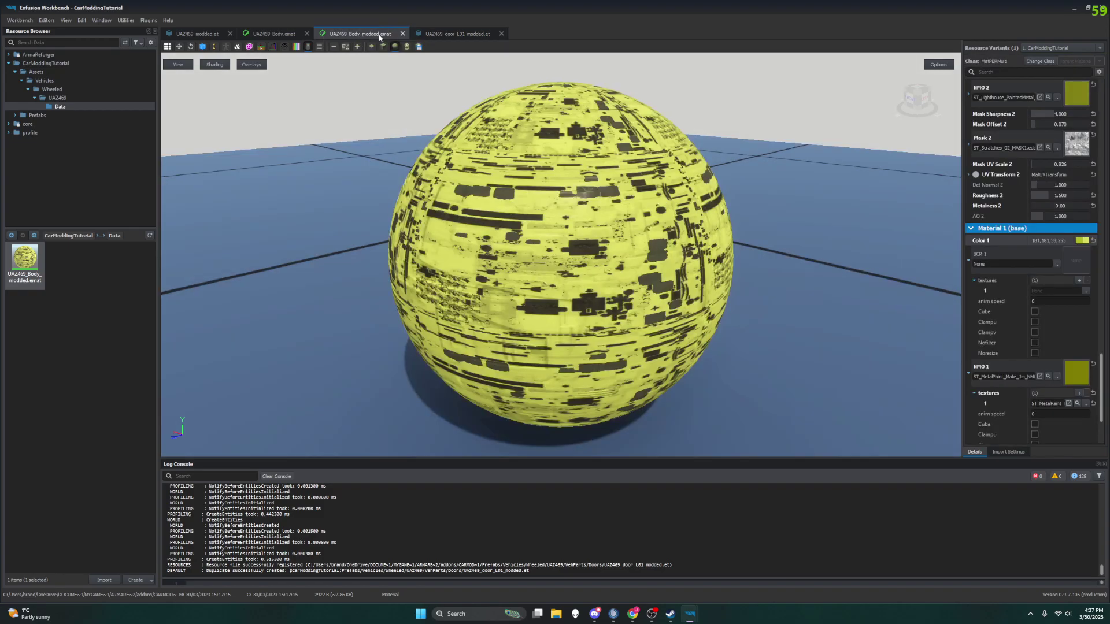
pyautogui.click(274, 34)
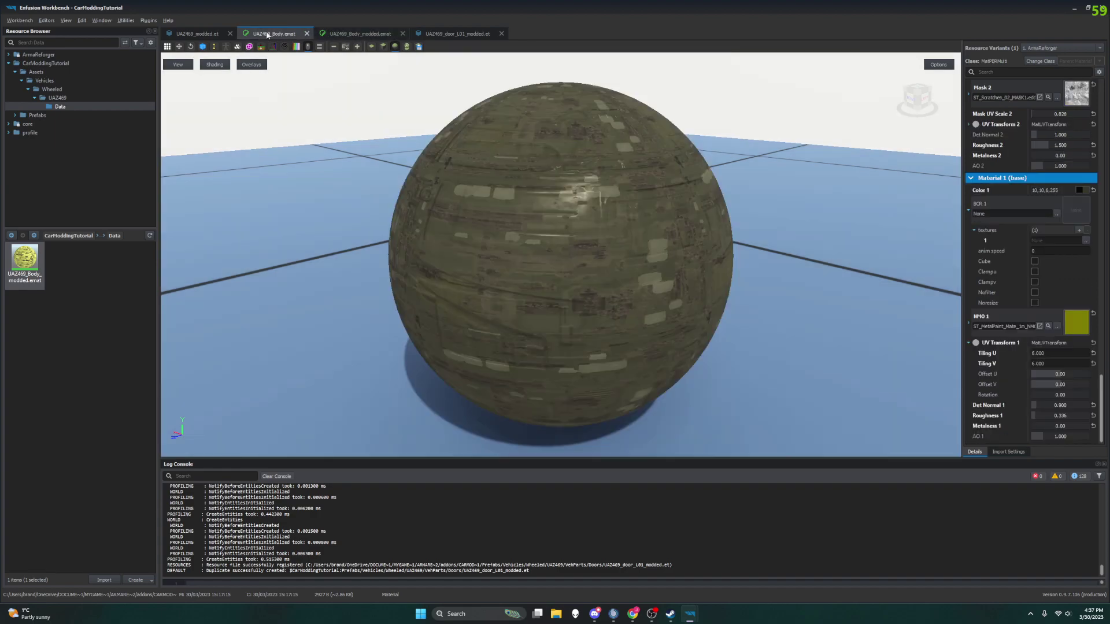
pyautogui.click(307, 34)
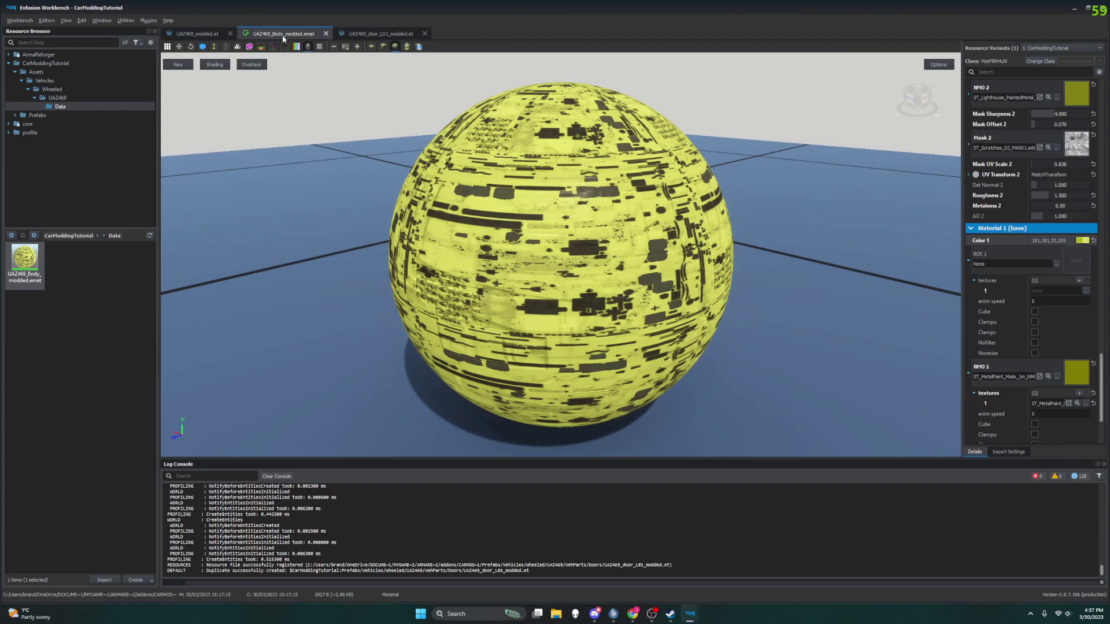
pyautogui.click(214, 33)
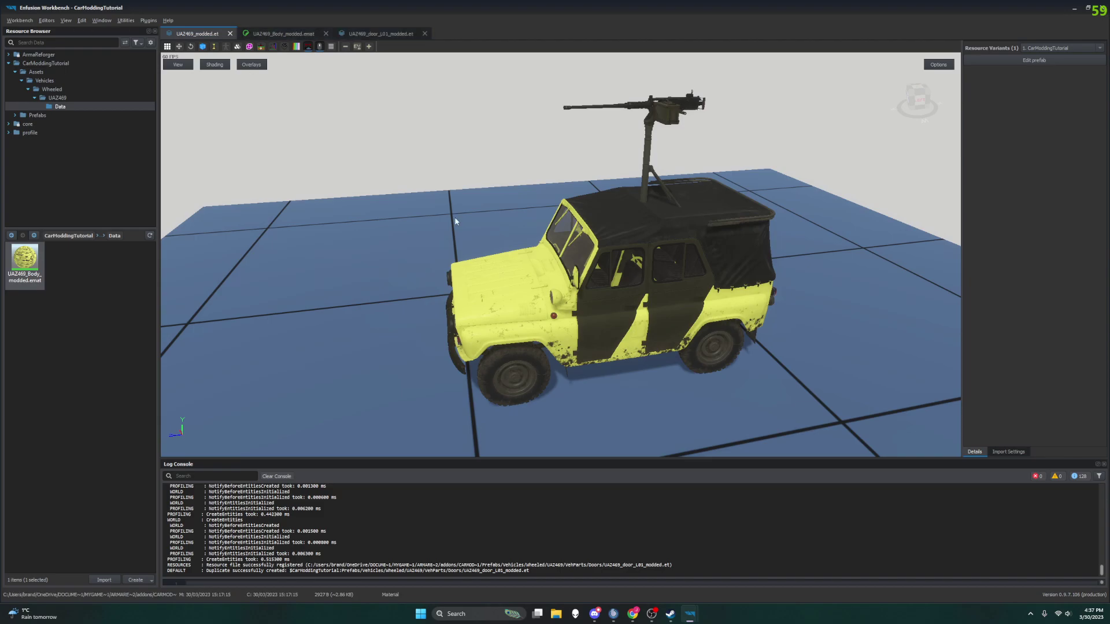
# Step: Switch back to the World Editor, open the prefab chooser for the Door_L01 slot and collapse the ArmaReforger folder tree
pyautogui.click(697, 616)
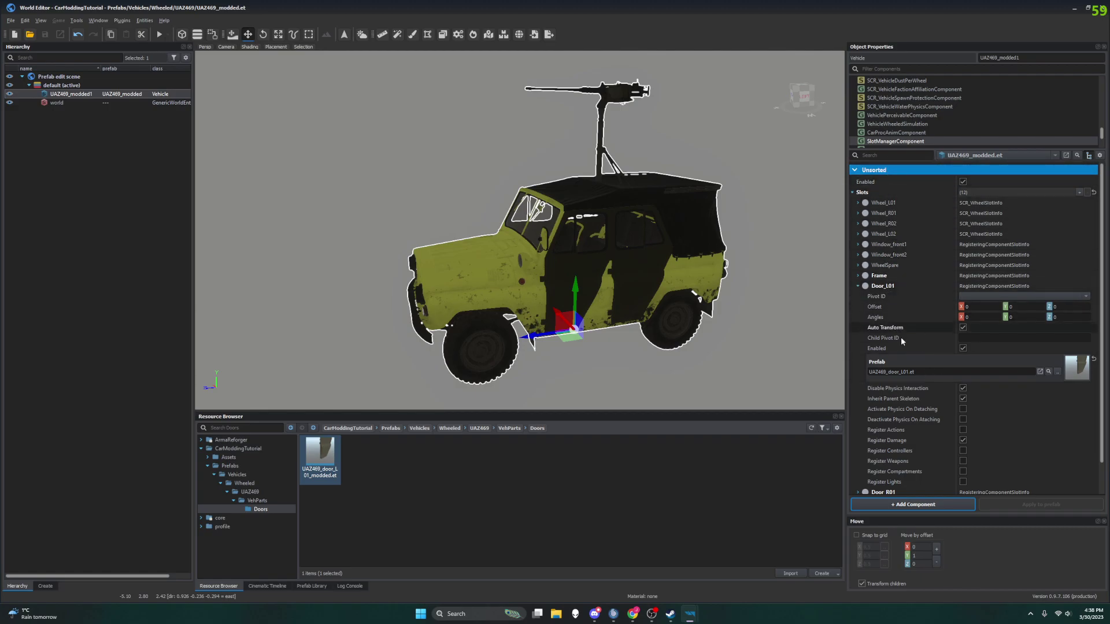
pyautogui.click(1058, 373)
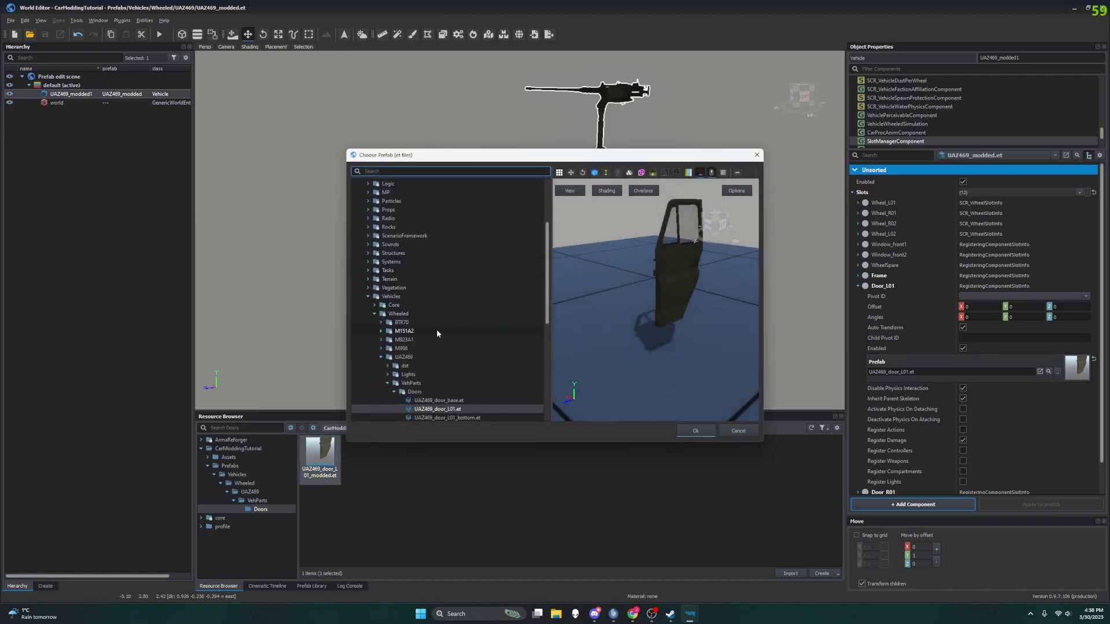
pyautogui.click(395, 392)
pyautogui.click(387, 383)
pyautogui.click(381, 358)
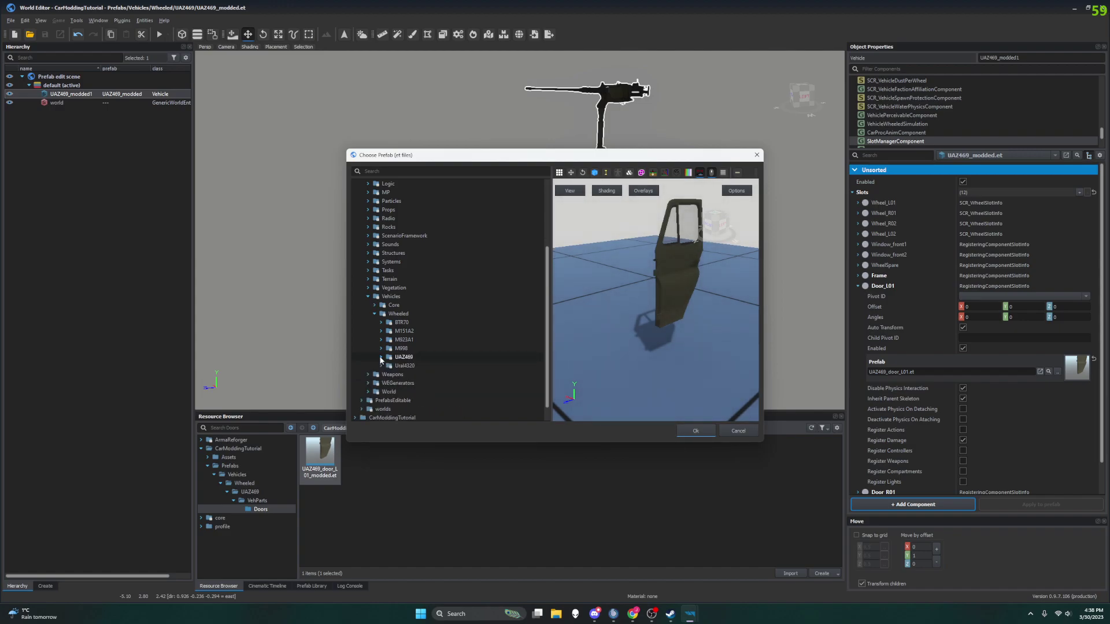
pyautogui.click(374, 314)
pyautogui.click(367, 332)
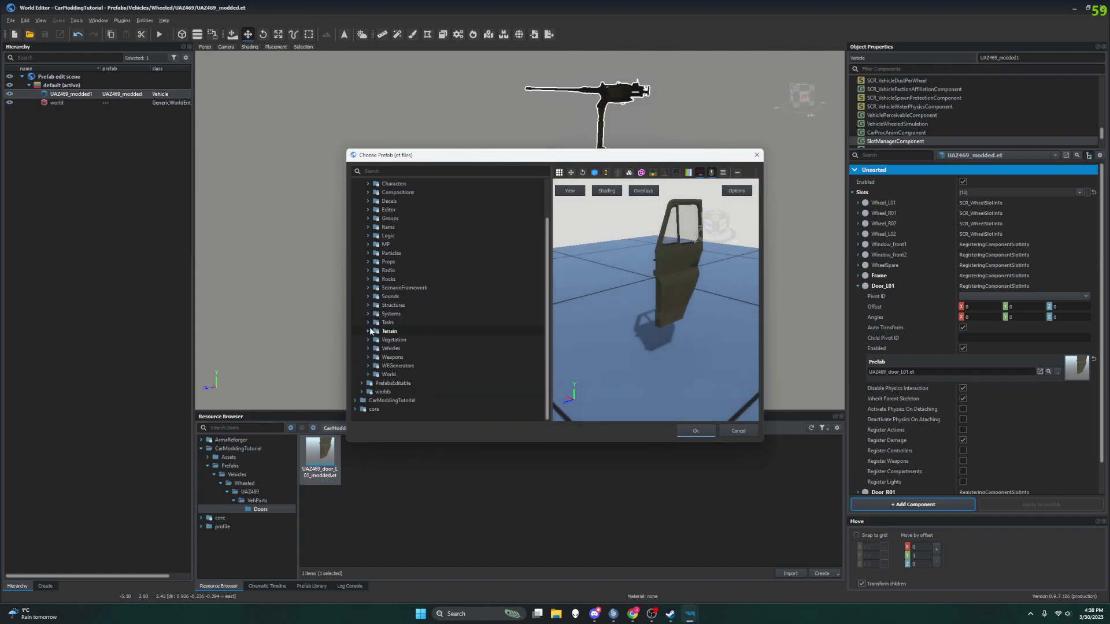
pyautogui.scroll(2, 378, 235)
pyautogui.click(362, 210)
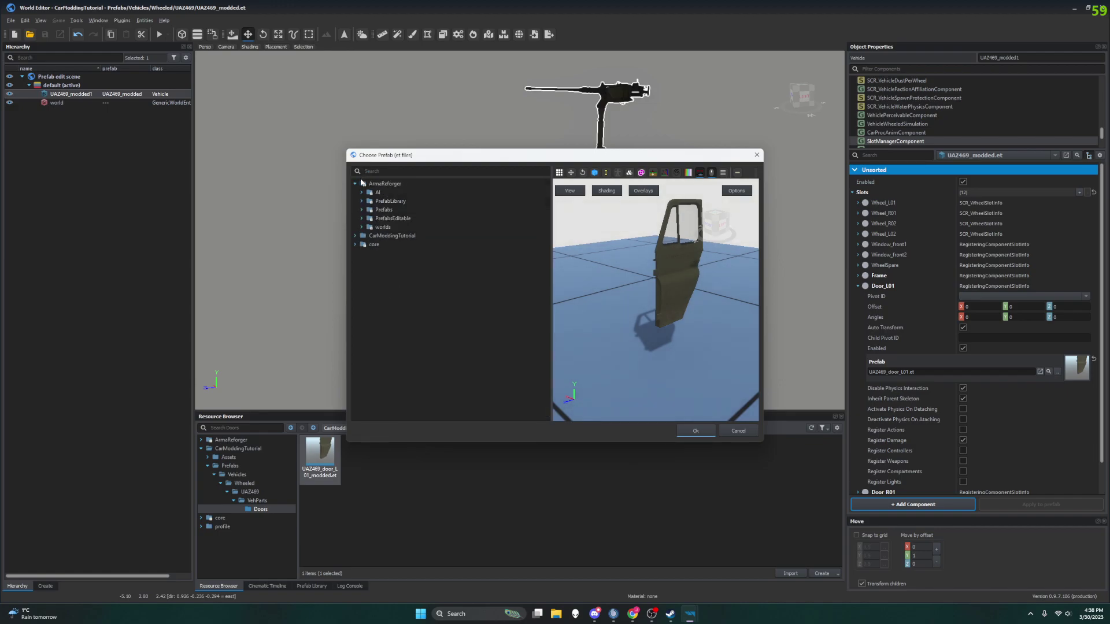
pyautogui.click(355, 183)
# Step: Assign UAZ469_door_L01_modded.et from the CarModdingTutorial Doors folder as the Door_L01 slot's prefab
pyautogui.click(355, 192)
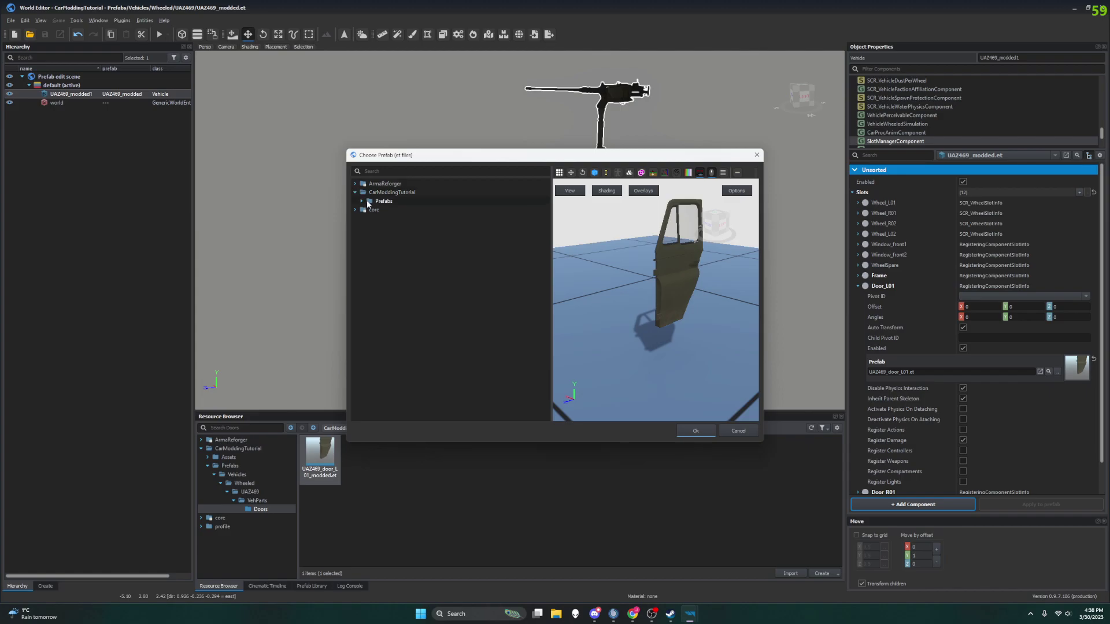
pyautogui.click(362, 201)
pyautogui.click(369, 210)
pyautogui.click(382, 227)
pyautogui.click(388, 236)
pyautogui.click(394, 245)
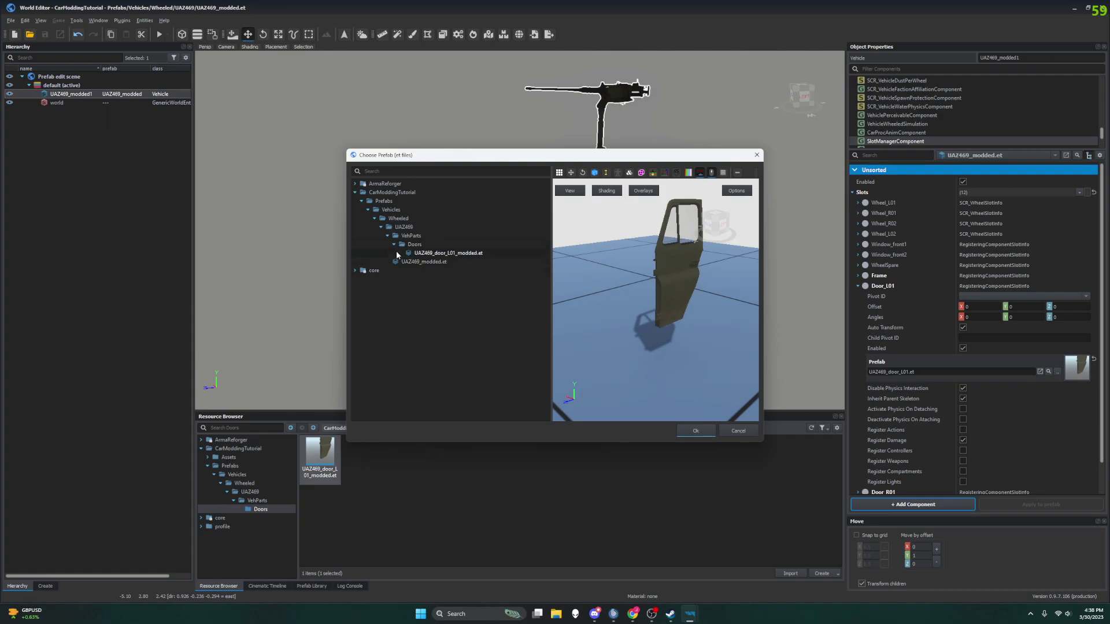
pyautogui.click(457, 254)
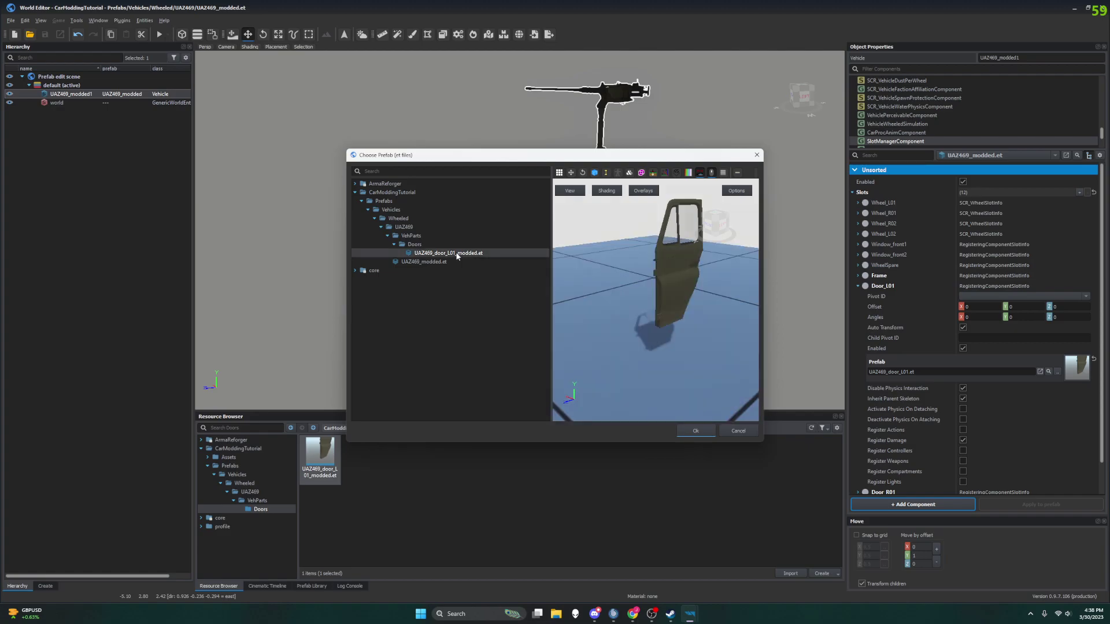
pyautogui.click(696, 431)
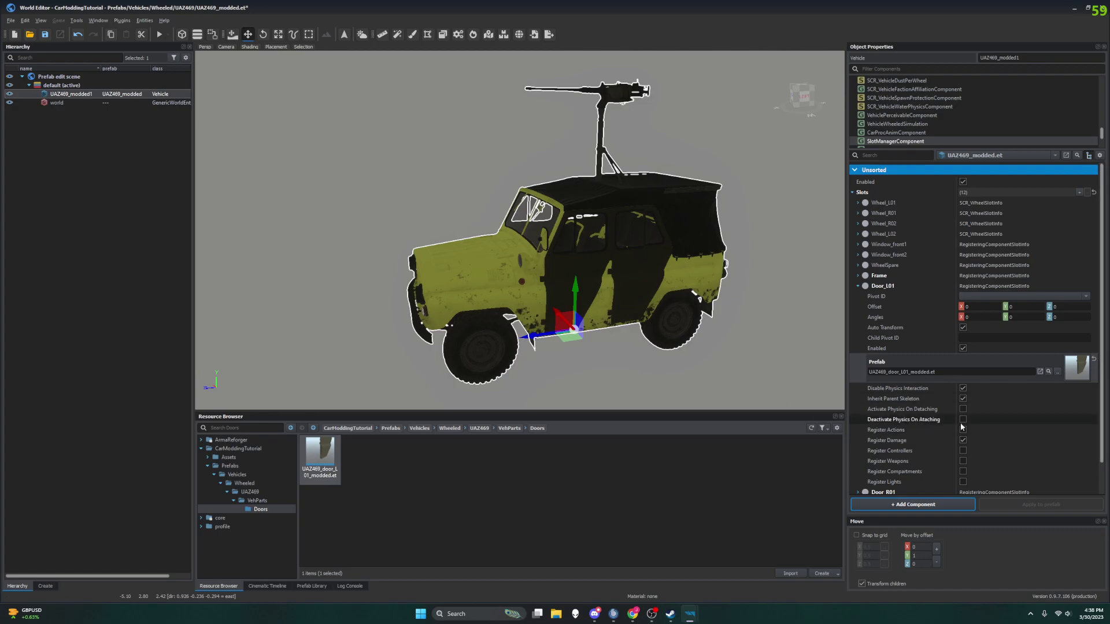
# Step: Save the changed UAZ469_modded vehicle prefab
pyautogui.click(10, 20)
pyautogui.click(11, 21)
pyautogui.click(10, 20)
pyautogui.moveTo(25, 20)
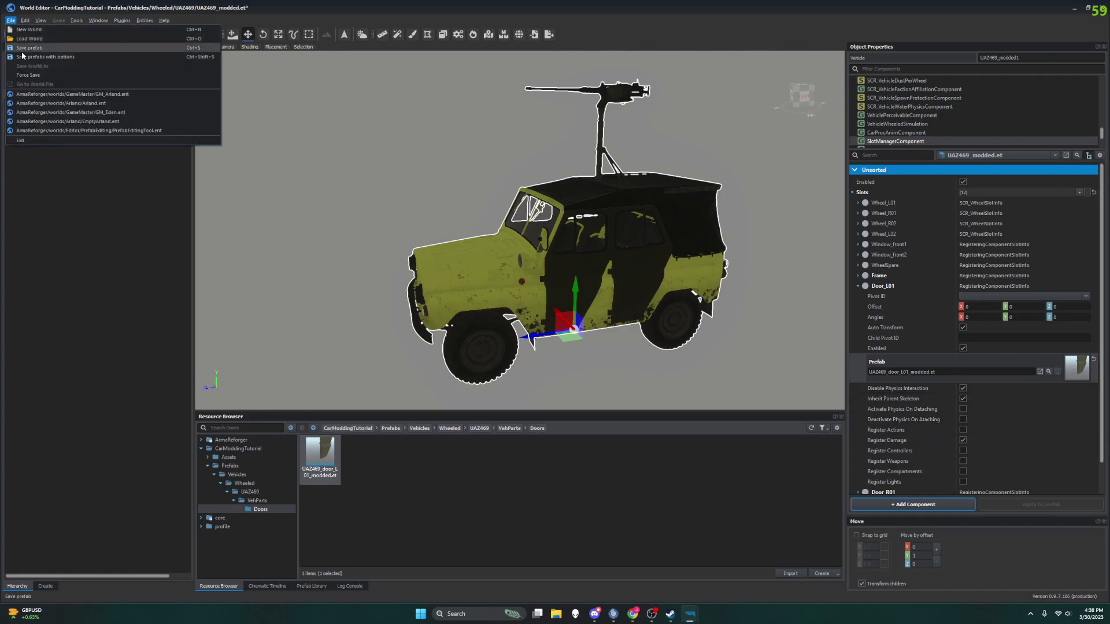
pyautogui.click(22, 49)
pyautogui.click(445, 355)
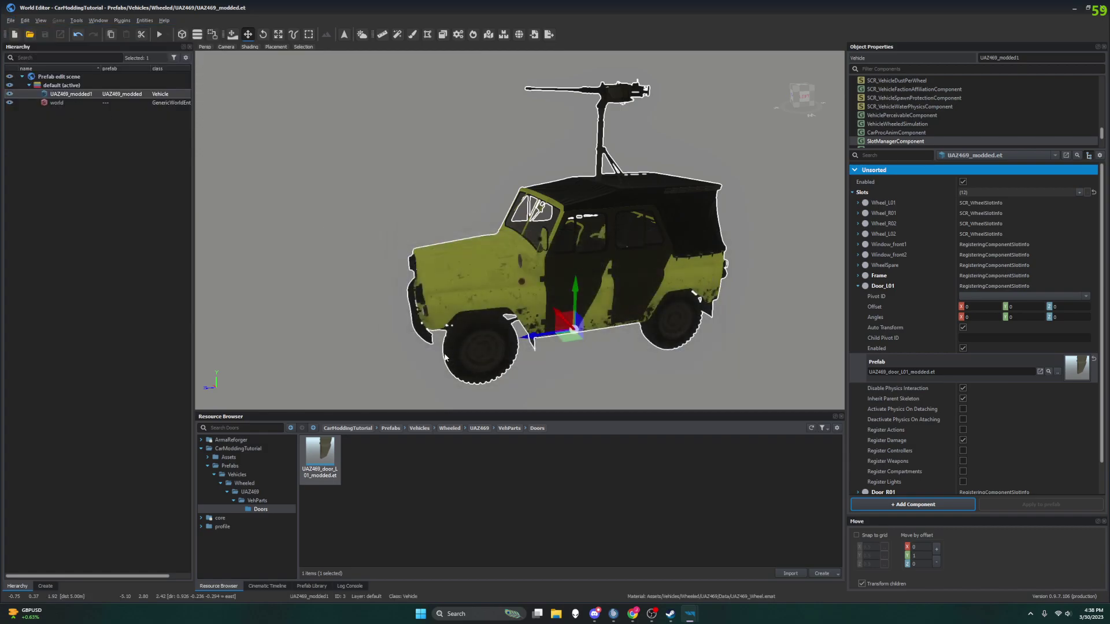
# Step: Switch to Enfusion Workbench, open UAZ469_door_L01_modded.et for prefab editing and display its MeshObject component
pyautogui.click(1074, 9)
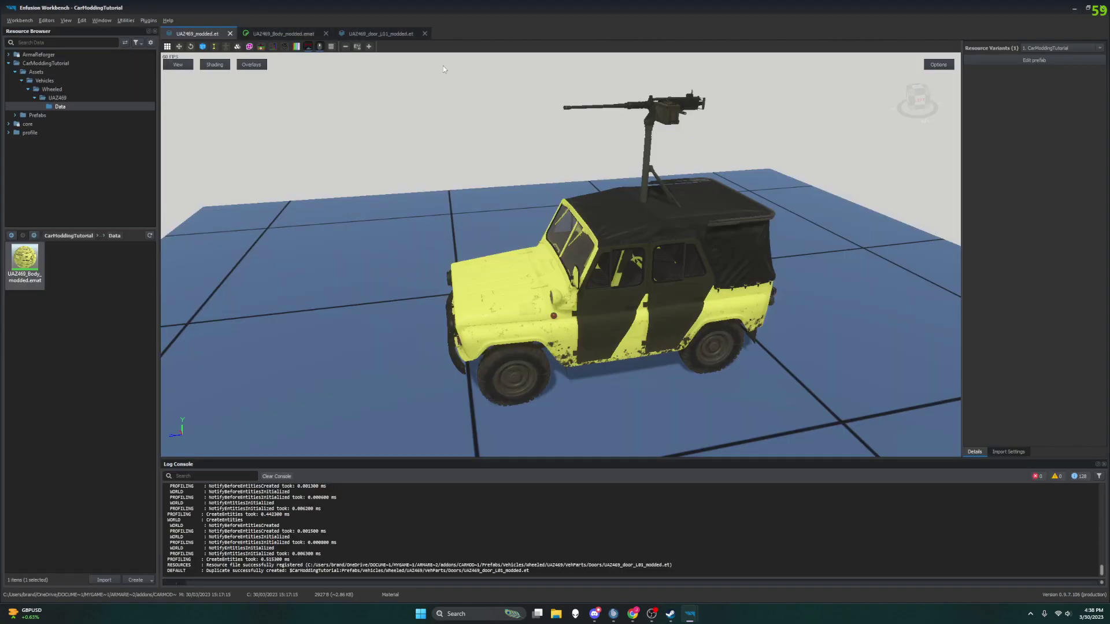
pyautogui.click(378, 34)
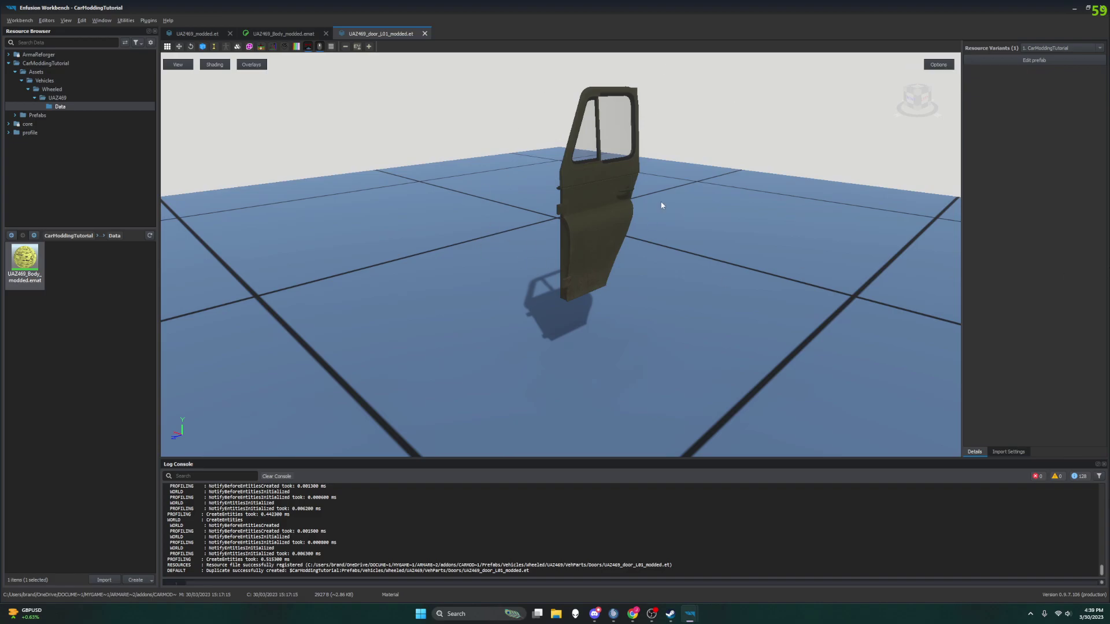
pyautogui.click(1021, 60)
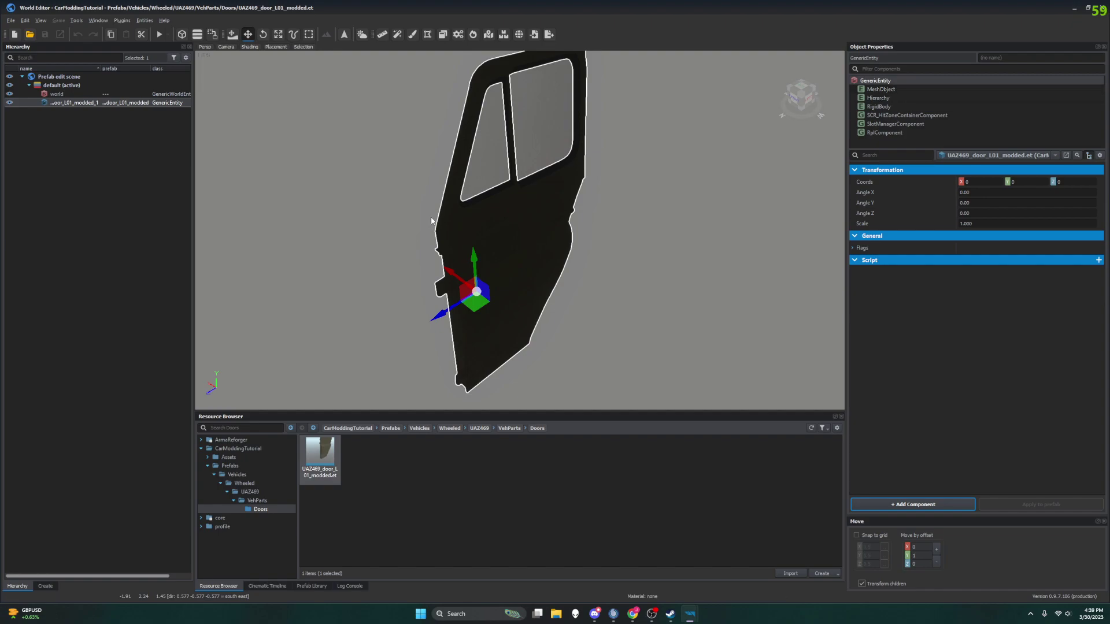
pyautogui.click(880, 89)
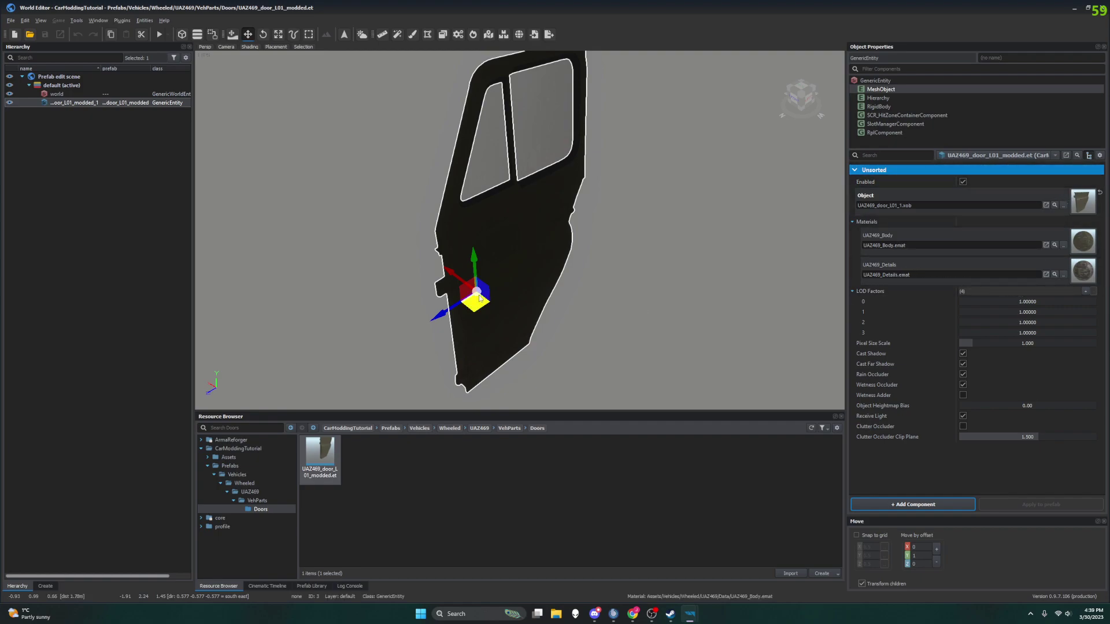
# Step: Examine the door mesh in the viewport from several angles, including its lower edge and window frame
pyautogui.moveTo(578, 261); pyautogui.dragTo(597, 281, button='middle')
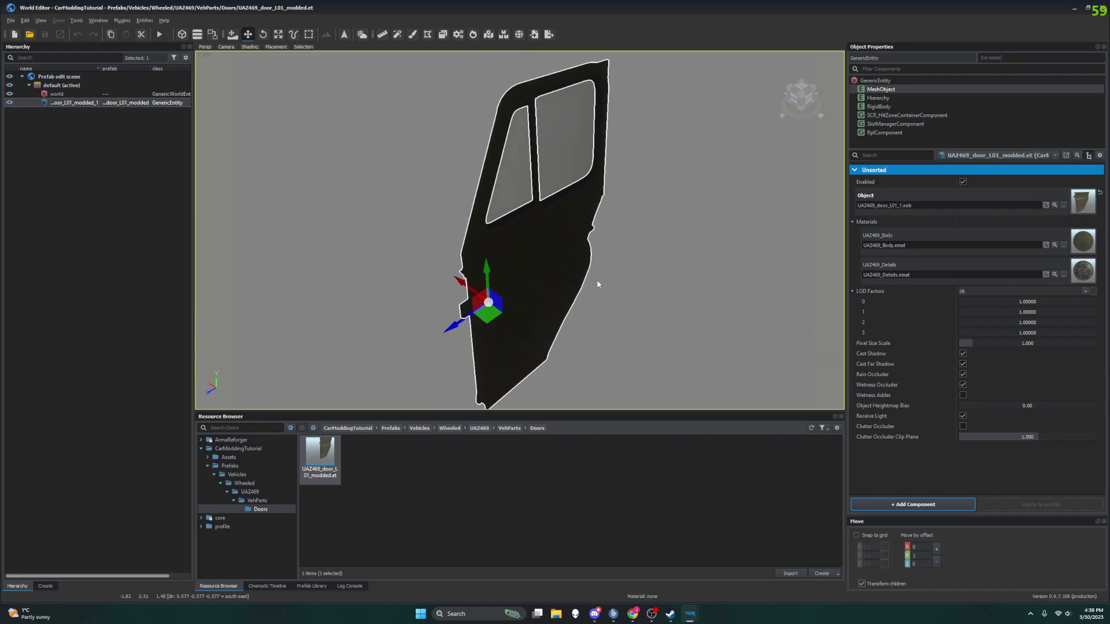
pyautogui.moveTo(599, 284); pyautogui.dragTo(427, 249, button='right')
pyautogui.moveTo(686, 335); pyautogui.dragTo(315, 176, button='middle')
pyautogui.moveTo(315, 176); pyautogui.dragTo(353, 225, button='right')
pyautogui.moveTo(536, 371); pyautogui.dragTo(574, 250, button='middle')
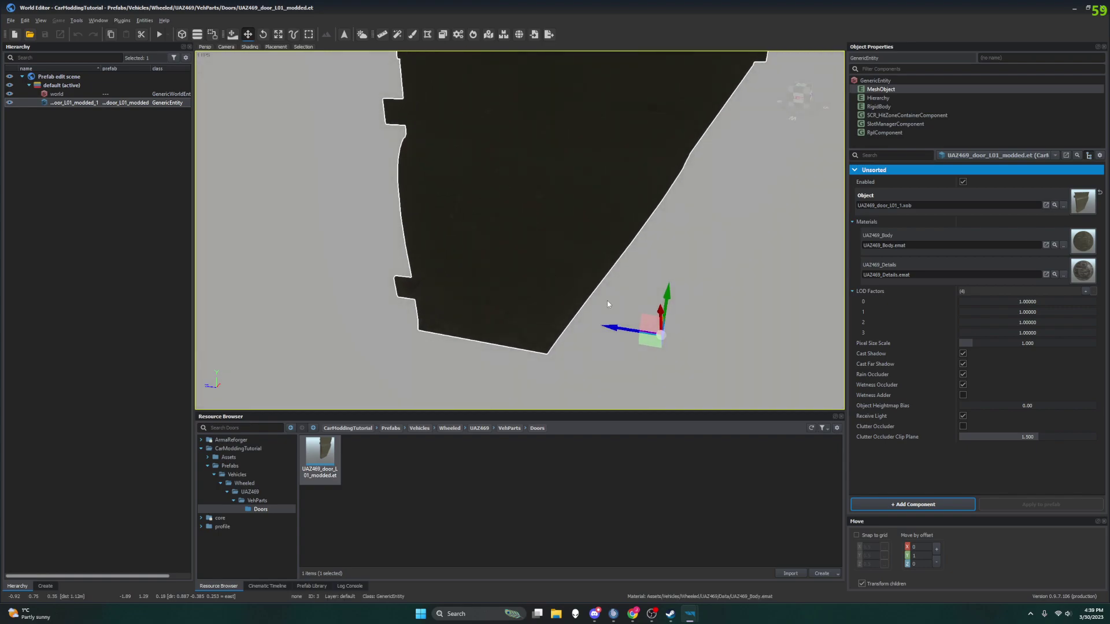
pyautogui.moveTo(475, 65); pyautogui.dragTo(537, 200, button='middle')
pyautogui.moveTo(630, 180); pyautogui.dragTo(554, 131, button='middle')
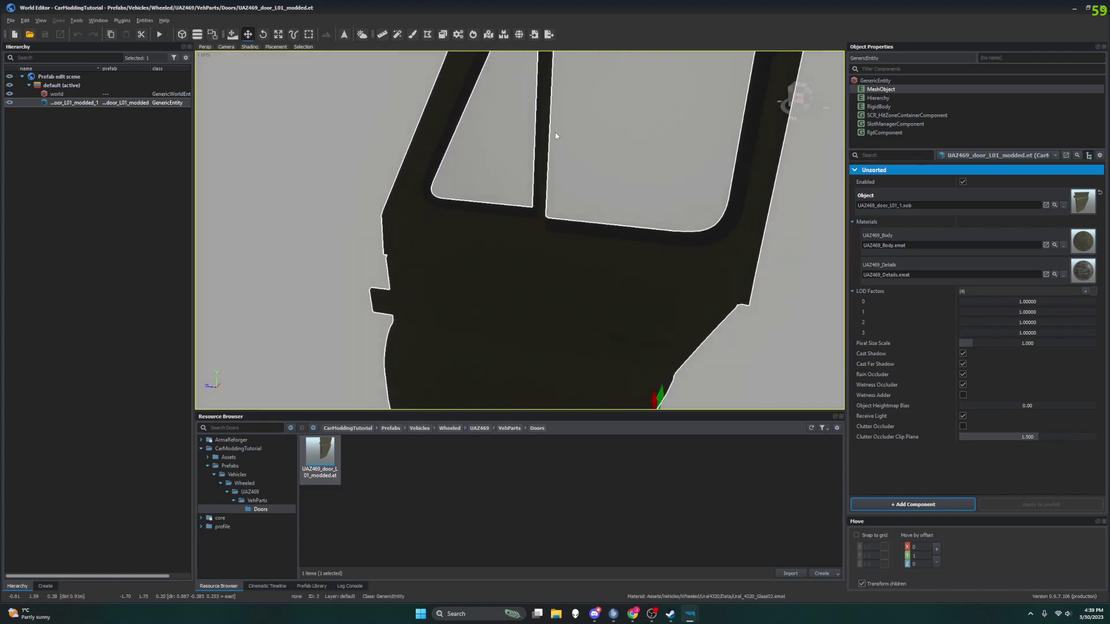
pyautogui.moveTo(632, 265); pyautogui.dragTo(783, 269, button='right')
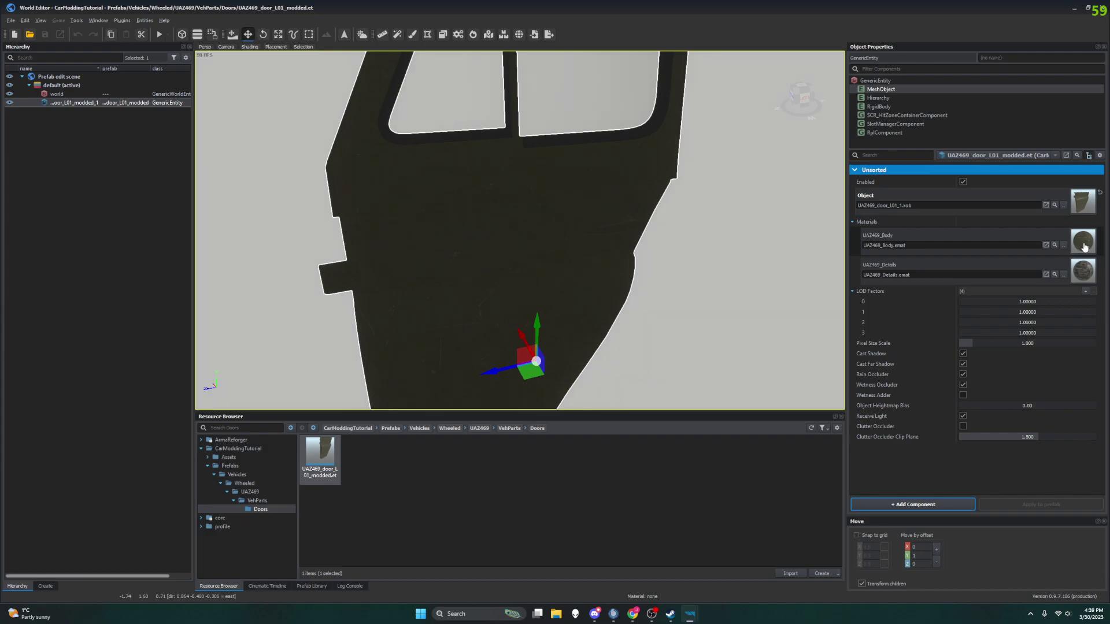
# Step: View the door's original UAZ469_Body.emat material in Enfusion Workbench, close it and return to the World Editor
pyautogui.doubleClick(1085, 246)
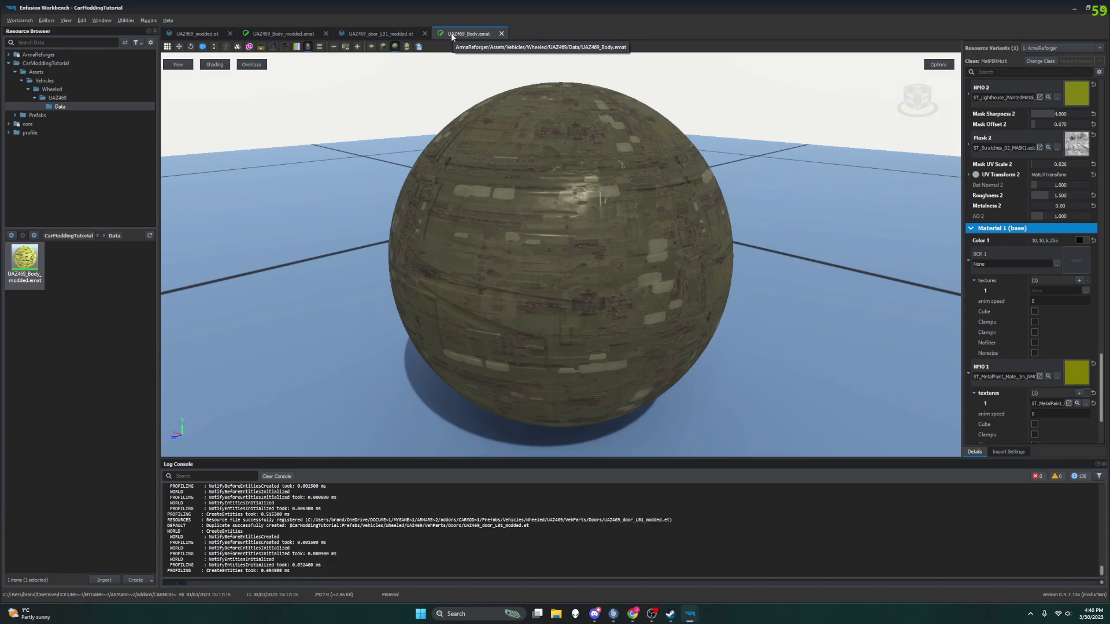
pyautogui.click(501, 35)
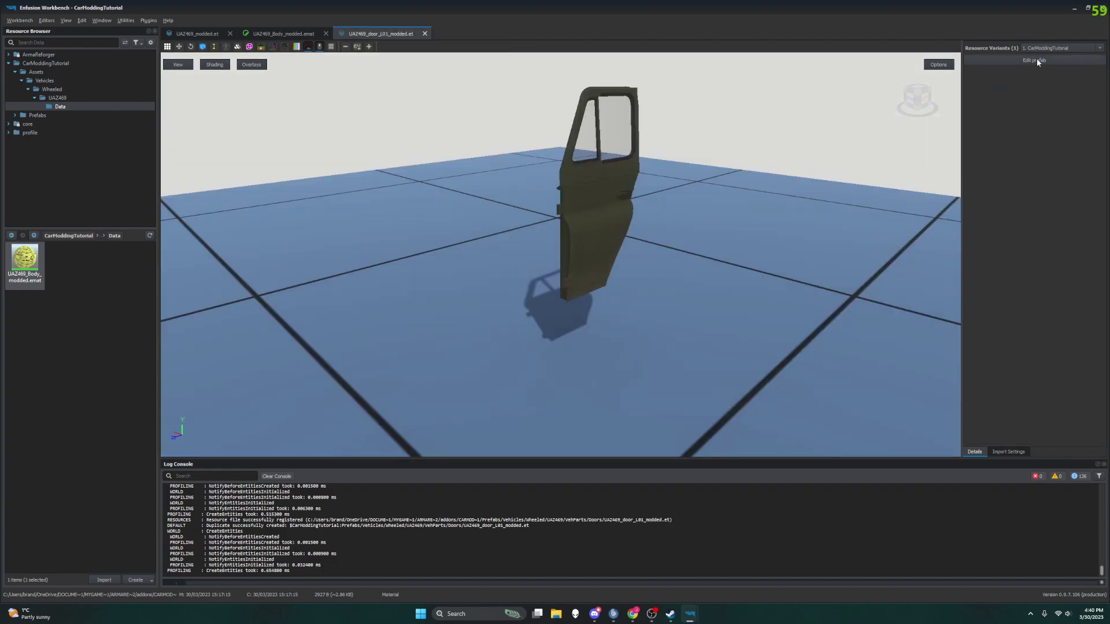
pyautogui.click(699, 619)
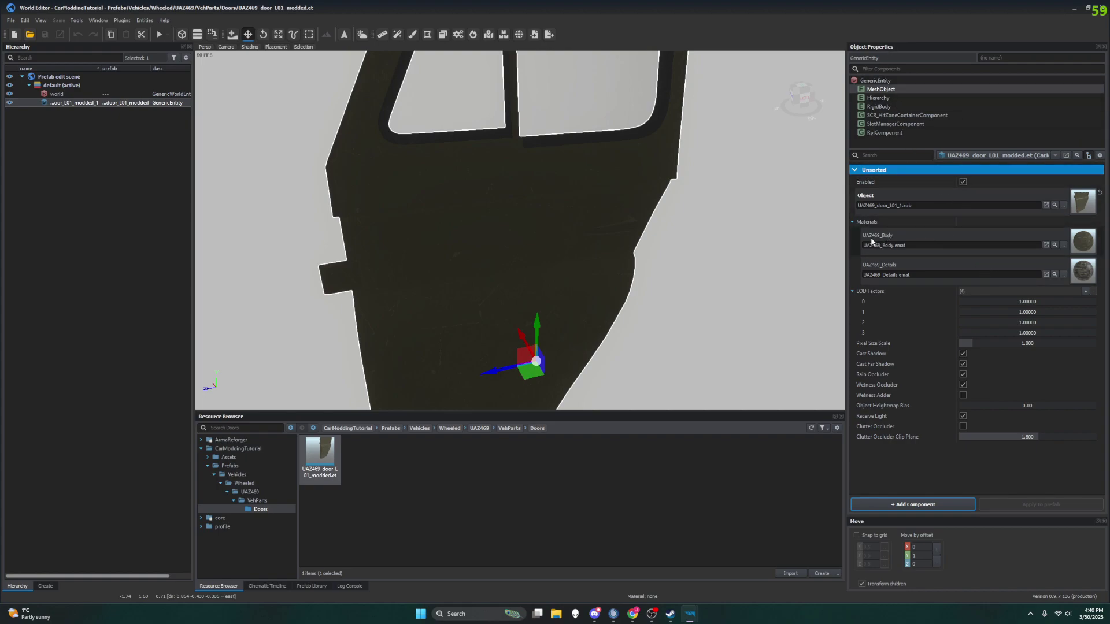
# Step: Replace the door's UAZ469_Body material with UAZ469_Body_modded.emat from the CarModdingTutorial UAZ469 Data folder
pyautogui.click(1064, 245)
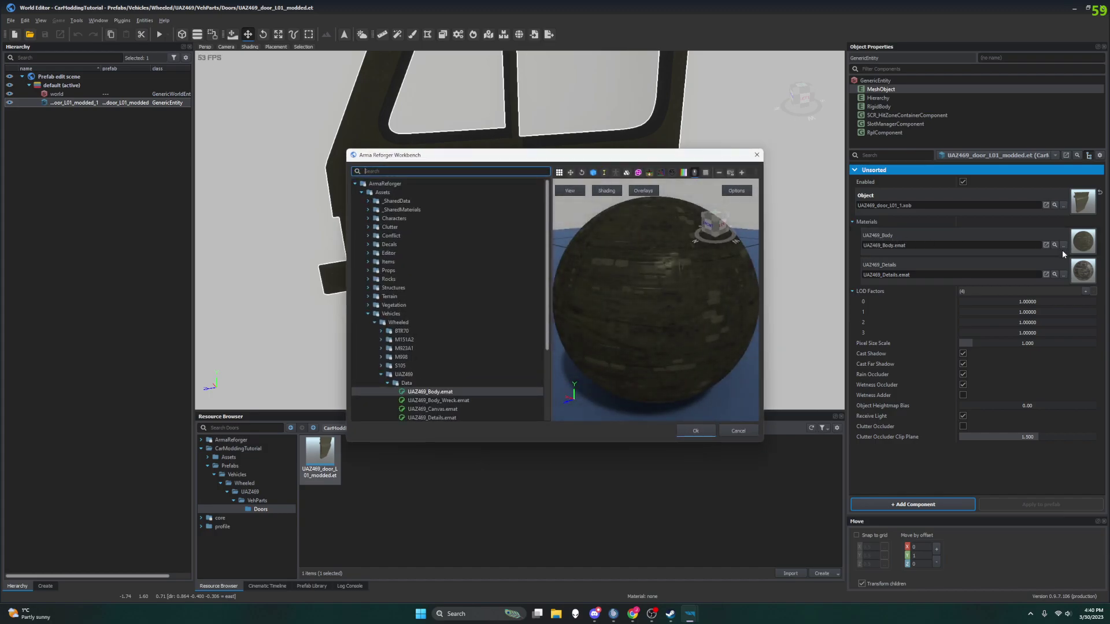
pyautogui.click(368, 315)
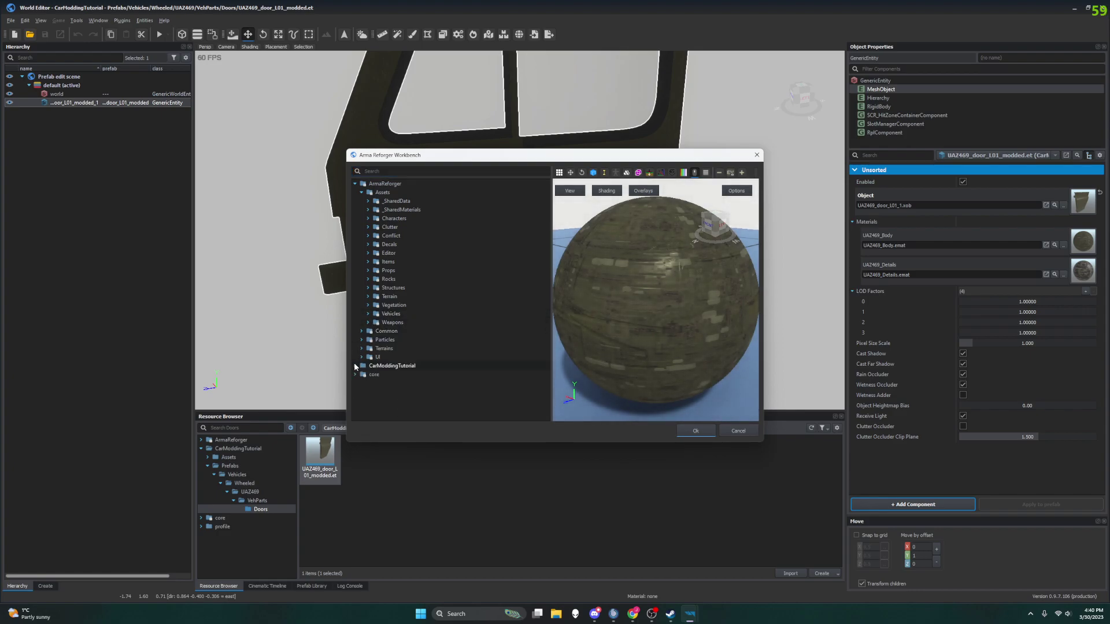
pyautogui.click(362, 192)
pyautogui.click(355, 184)
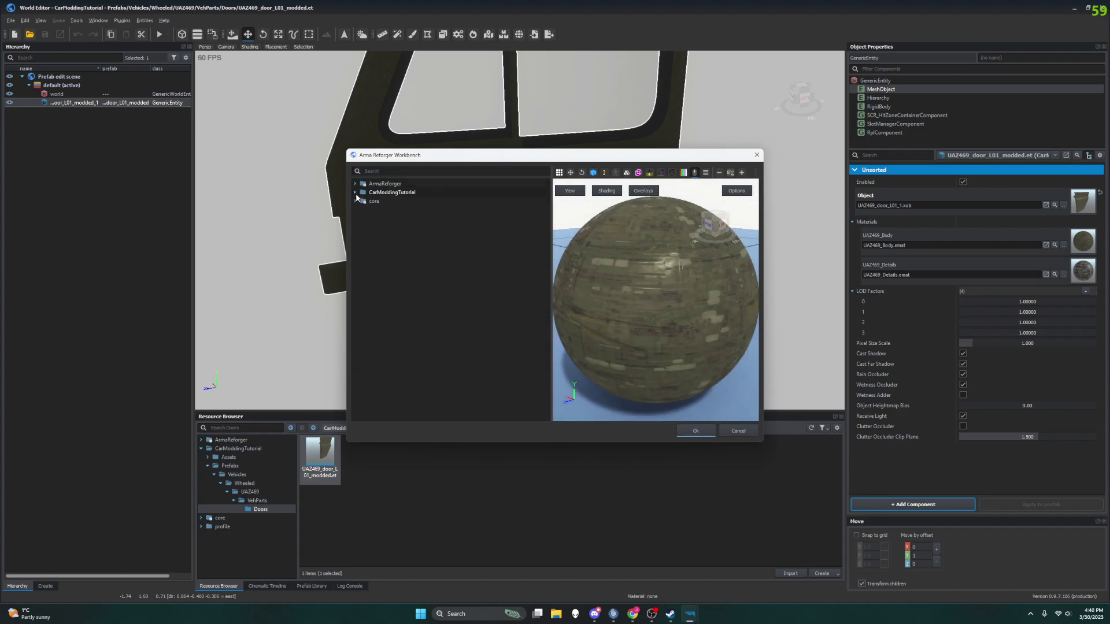
pyautogui.click(359, 193)
pyautogui.click(362, 201)
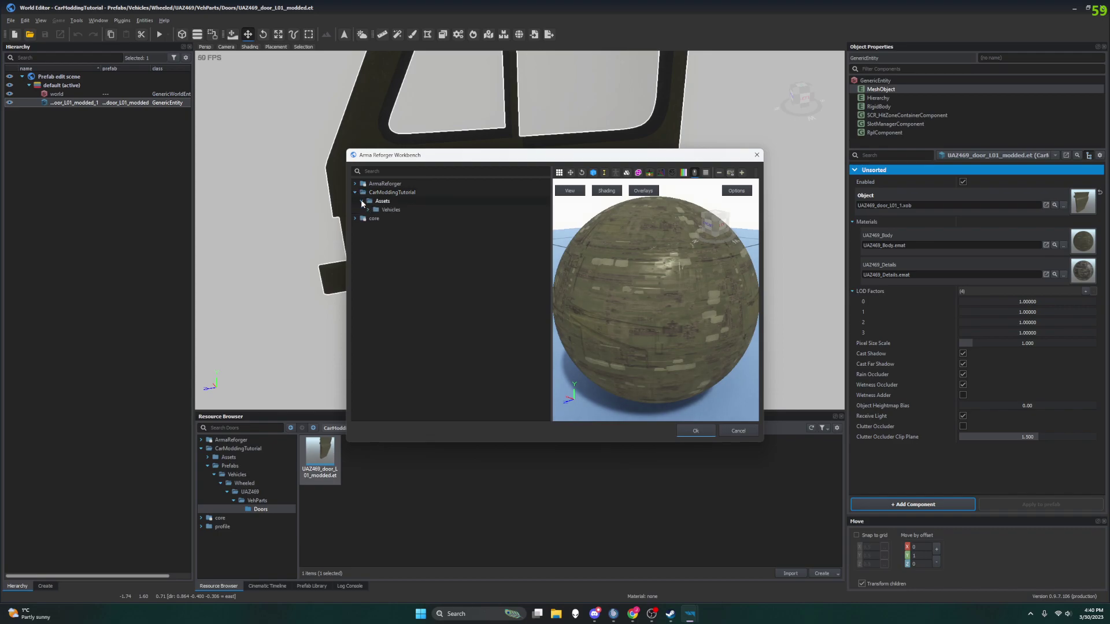
pyautogui.click(367, 210)
pyautogui.click(375, 218)
pyautogui.click(381, 227)
pyautogui.click(387, 235)
pyautogui.click(423, 244)
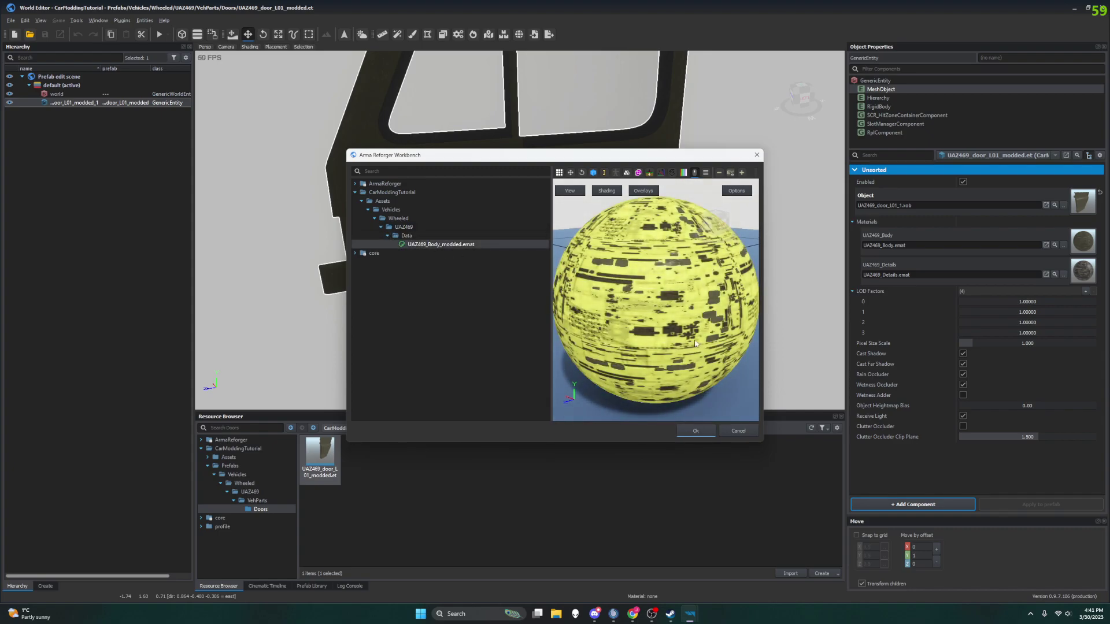
pyautogui.click(703, 435)
# Step: Inspect the modded material on the door from several angles and distances
pyautogui.moveTo(639, 259)
pyautogui.mouseDown(button='right')
pyautogui.moveTo(601, 289)
pyautogui.moveTo(639, 259)
pyautogui.mouseUp(button='right')
pyautogui.scroll(-6, 554, 217)
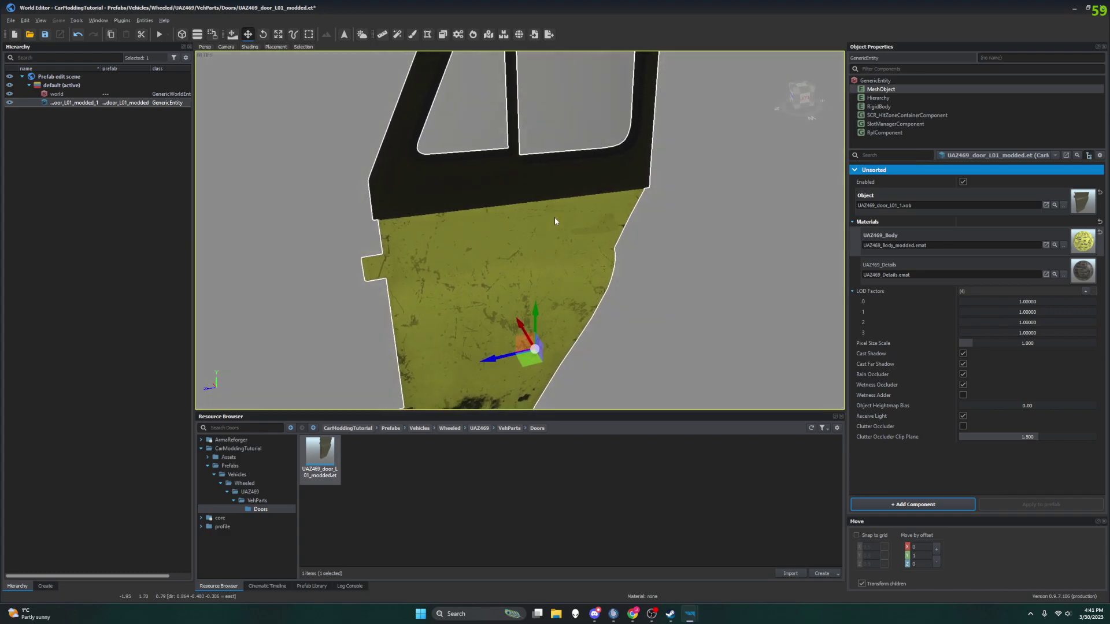
pyautogui.moveTo(553, 218); pyautogui.dragTo(808, 289, button='right')
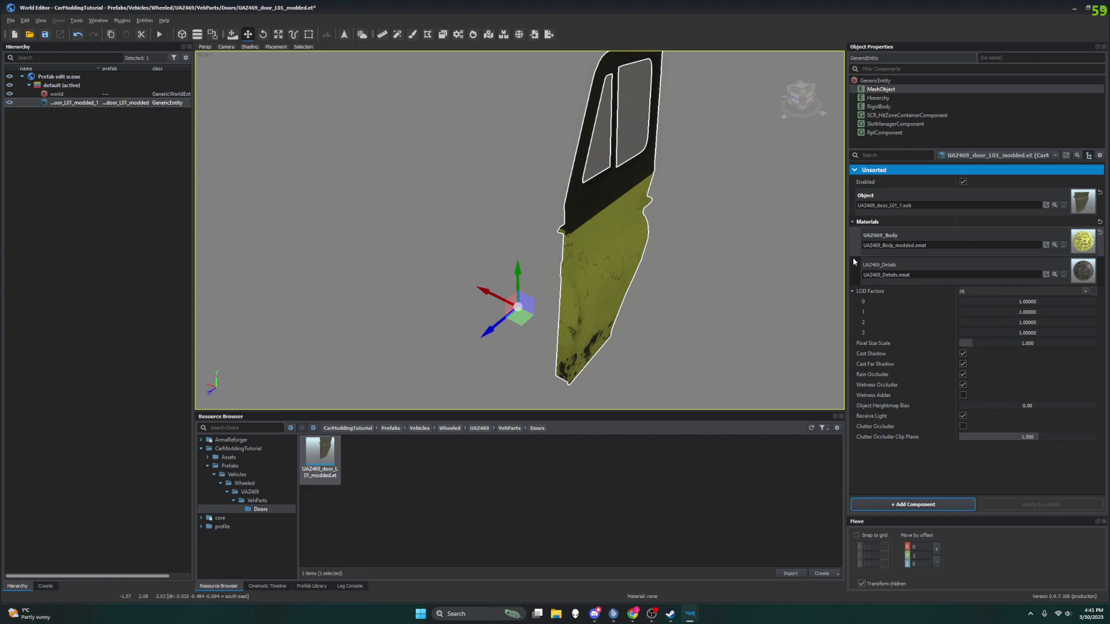
pyautogui.moveTo(555, 272); pyautogui.dragTo(486, 232, button='right')
pyautogui.press('a')
pyautogui.press('d')
pyautogui.press('w')
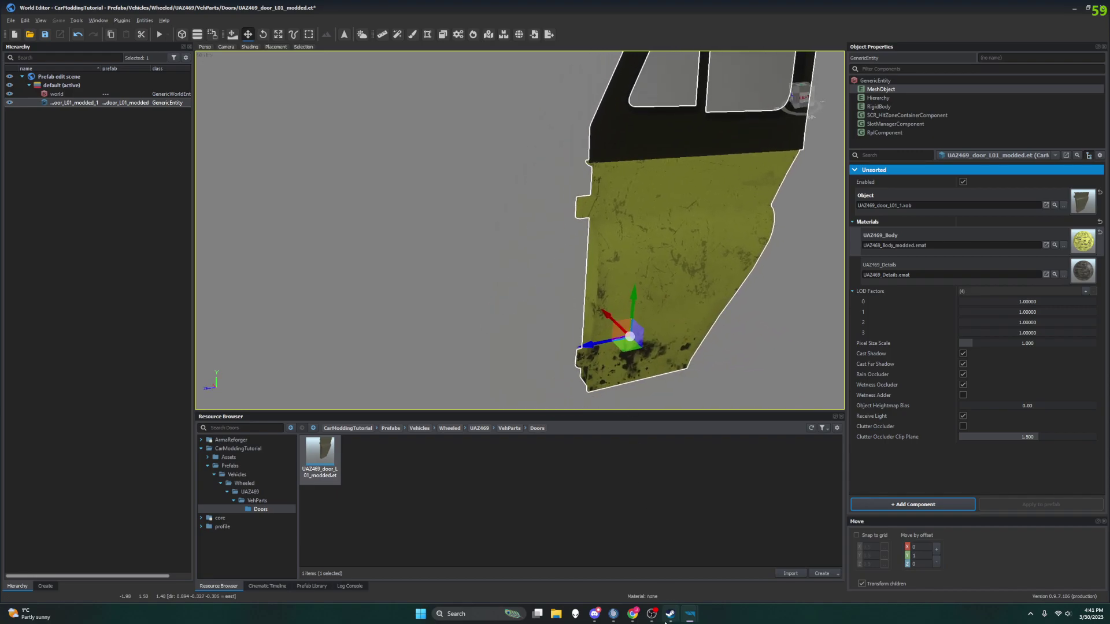
pyautogui.click(638, 618)
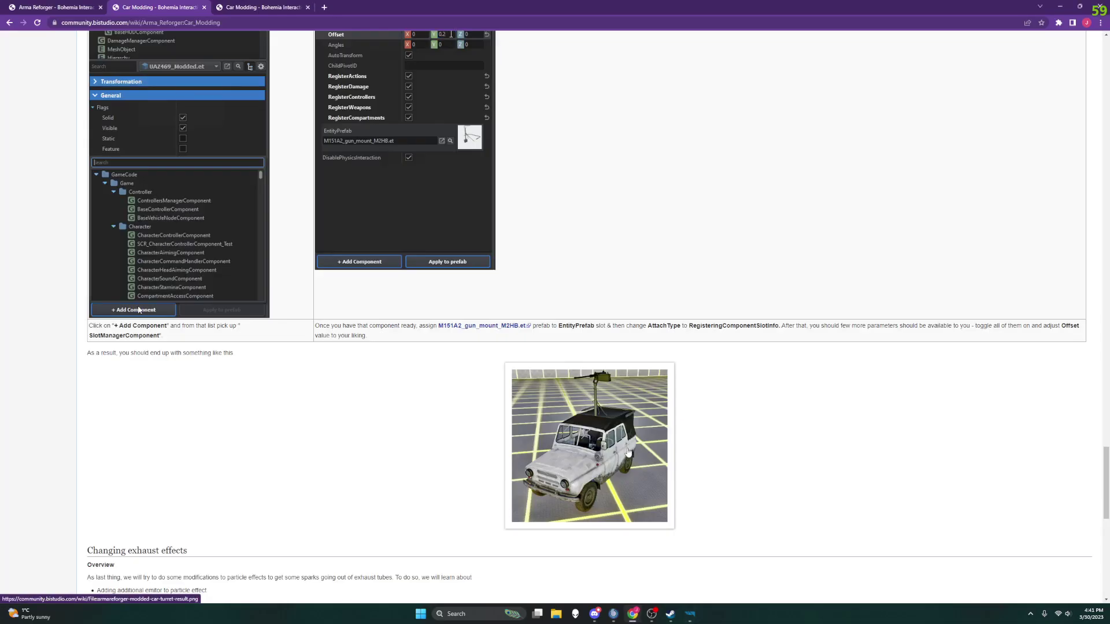
pyautogui.click(667, 615)
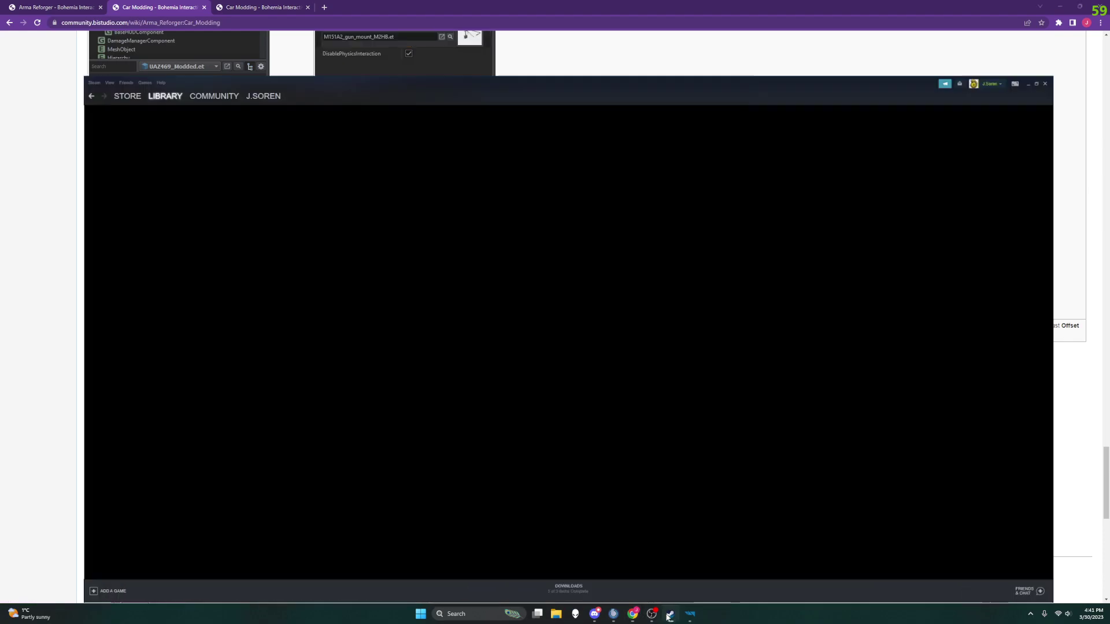
pyautogui.click(668, 617)
pyautogui.click(688, 615)
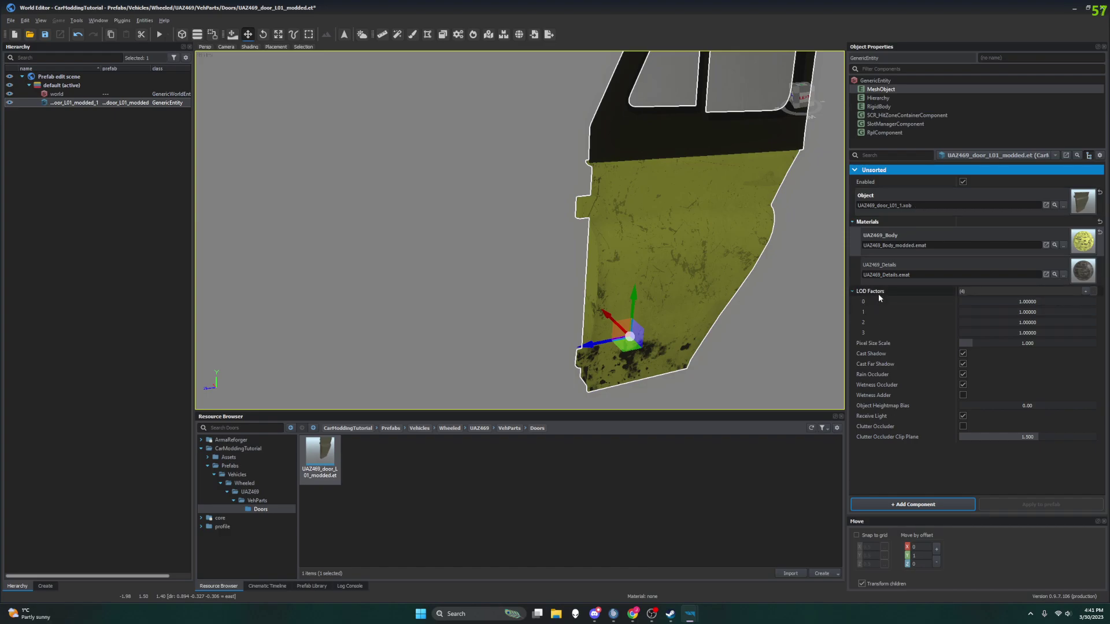
# Step: Expand the DoorTop slot of the door's SlotManagerComponent and save the UAZ469_door_L01_modded prefab using the save with options command
pyautogui.click(889, 125)
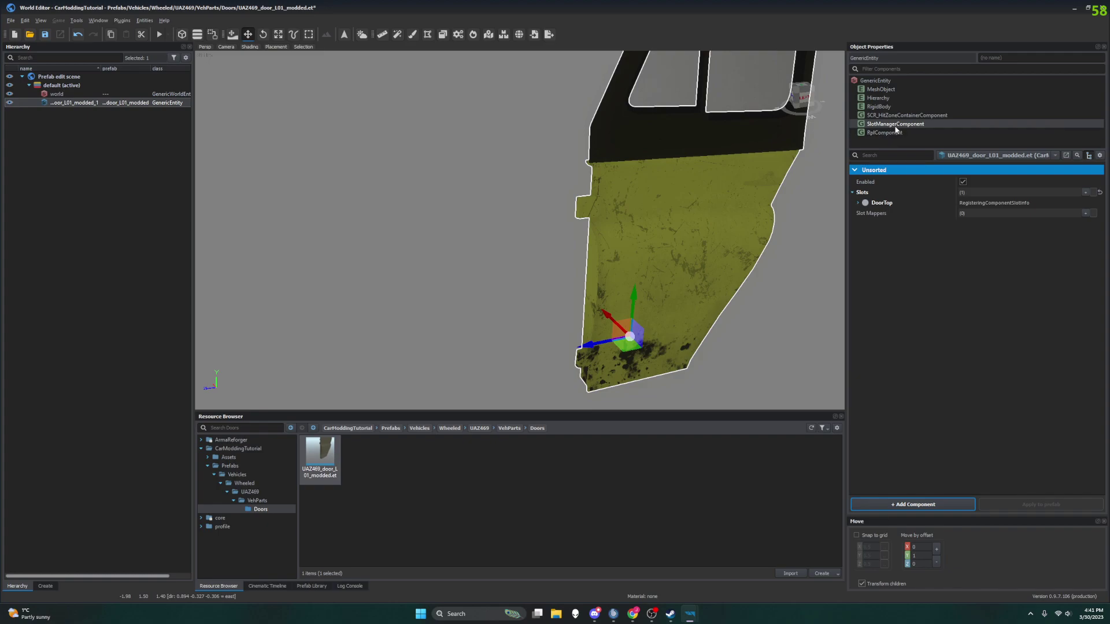
pyautogui.click(857, 203)
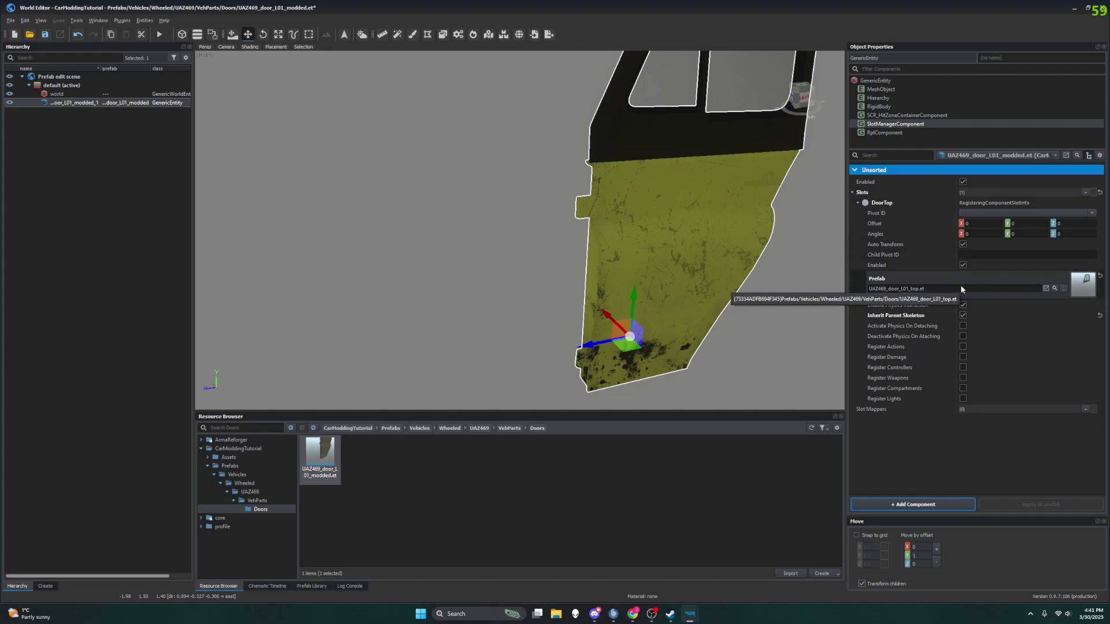
pyautogui.click(10, 20)
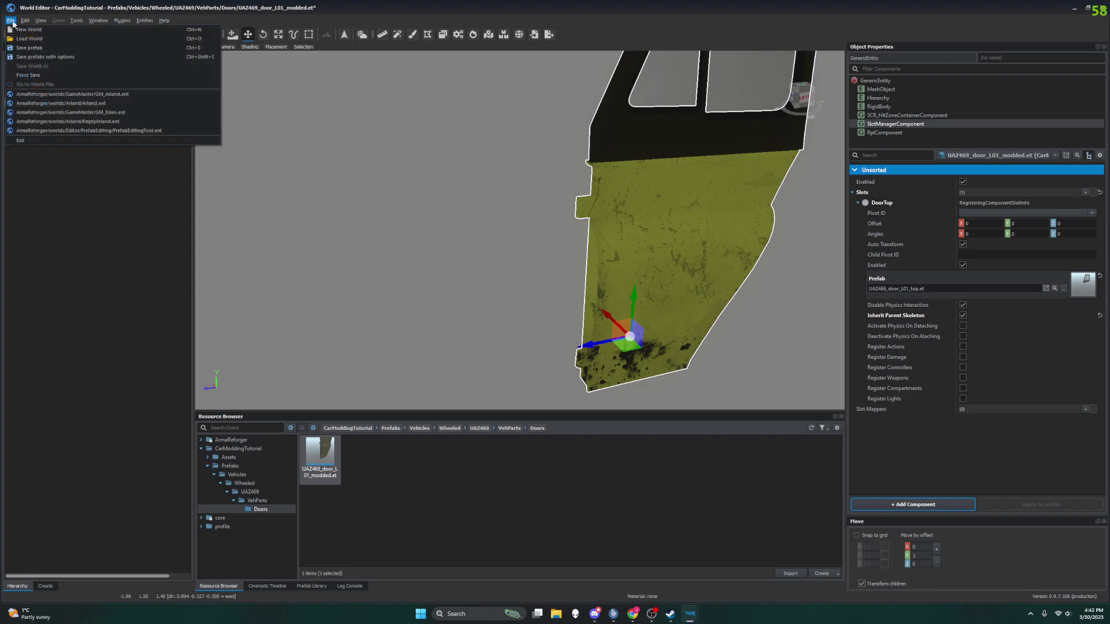
pyautogui.click(54, 58)
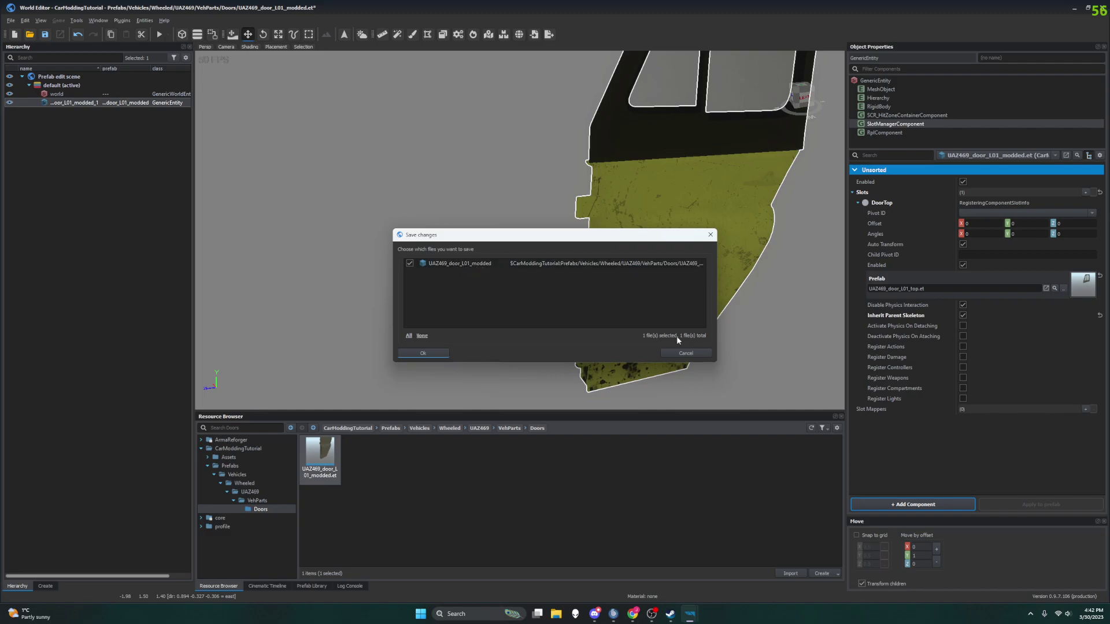
pyautogui.click(435, 352)
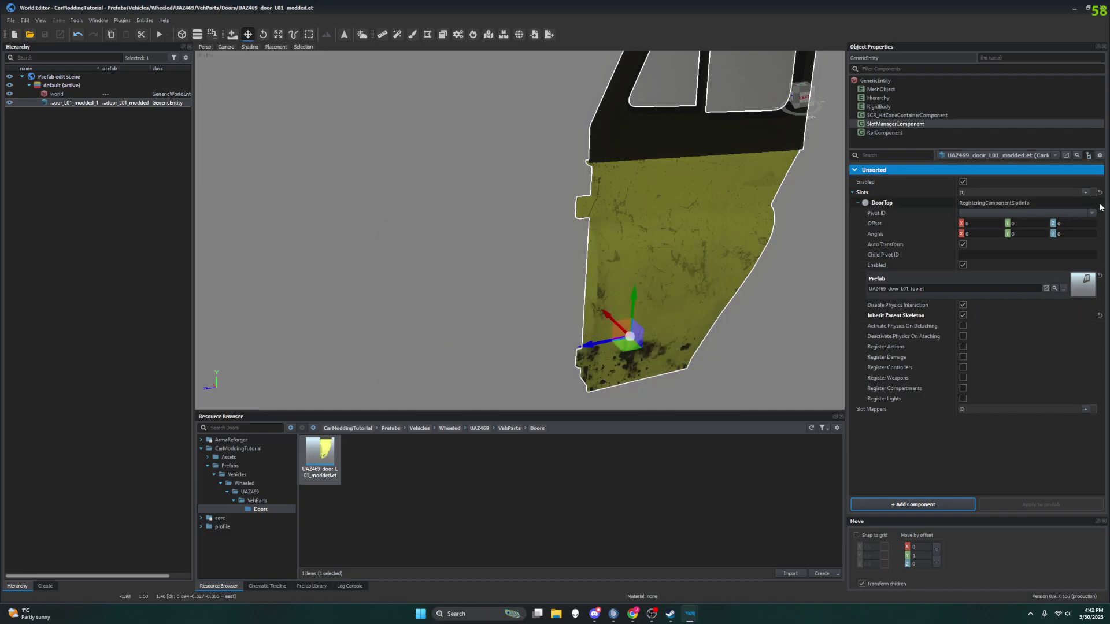
# Step: Duplicate the DoorTop slot's original UAZ469_door_L01_top prefab into the CarModdingTutorial addon as UAZ469_door_L01_top_modded
pyautogui.click(1063, 288)
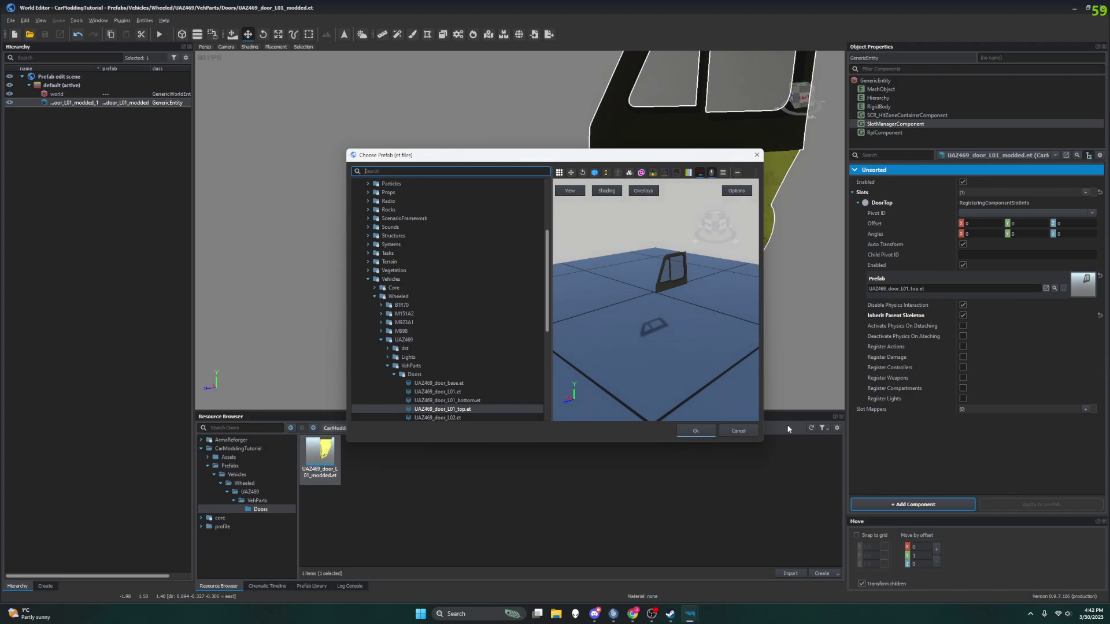
pyautogui.click(747, 433)
pyautogui.click(1055, 289)
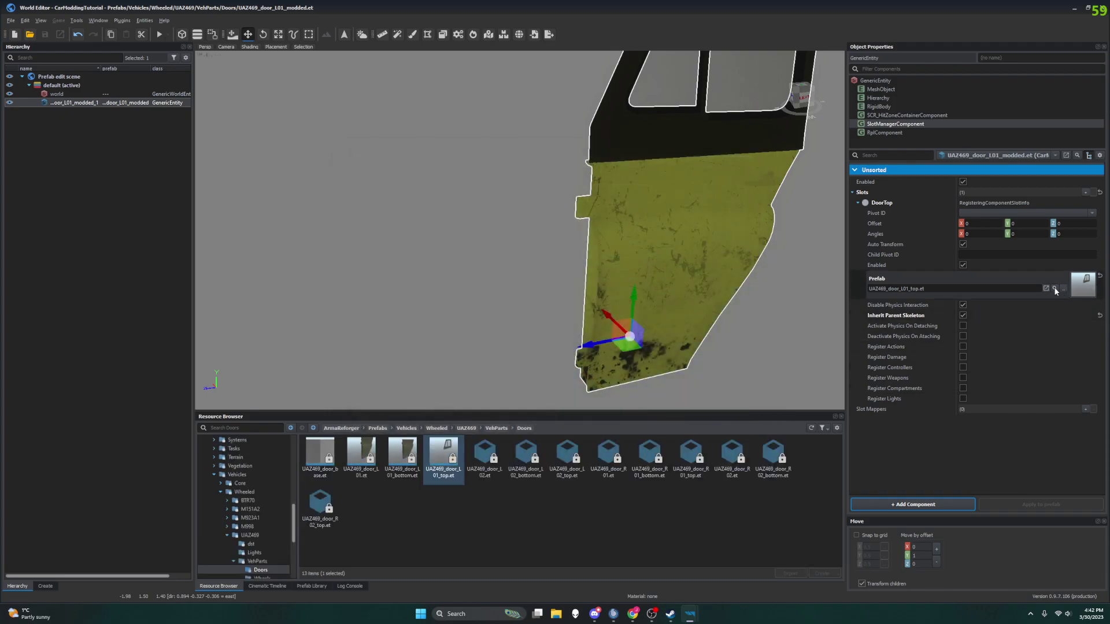
pyautogui.rightClick(445, 443)
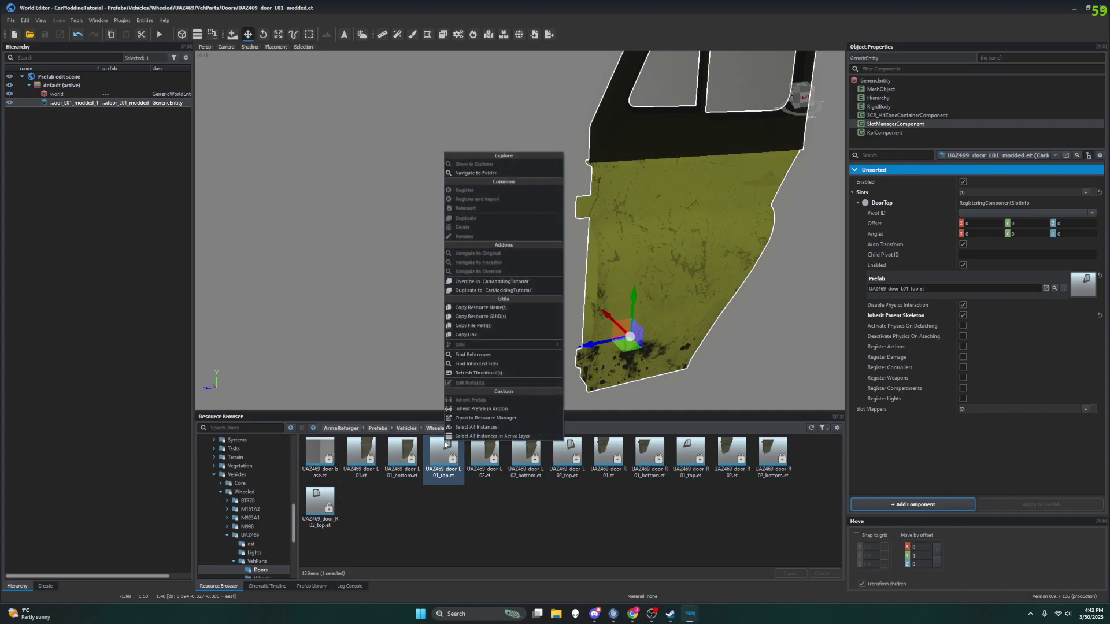
pyautogui.click(484, 289)
pyautogui.click(572, 299)
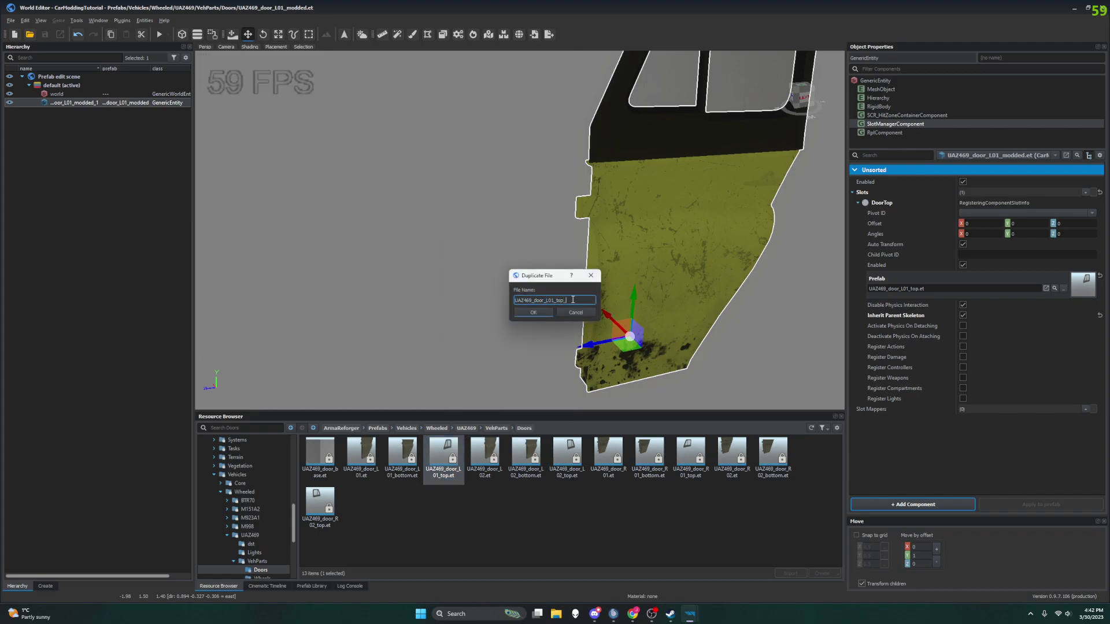
pyautogui.press('Return')
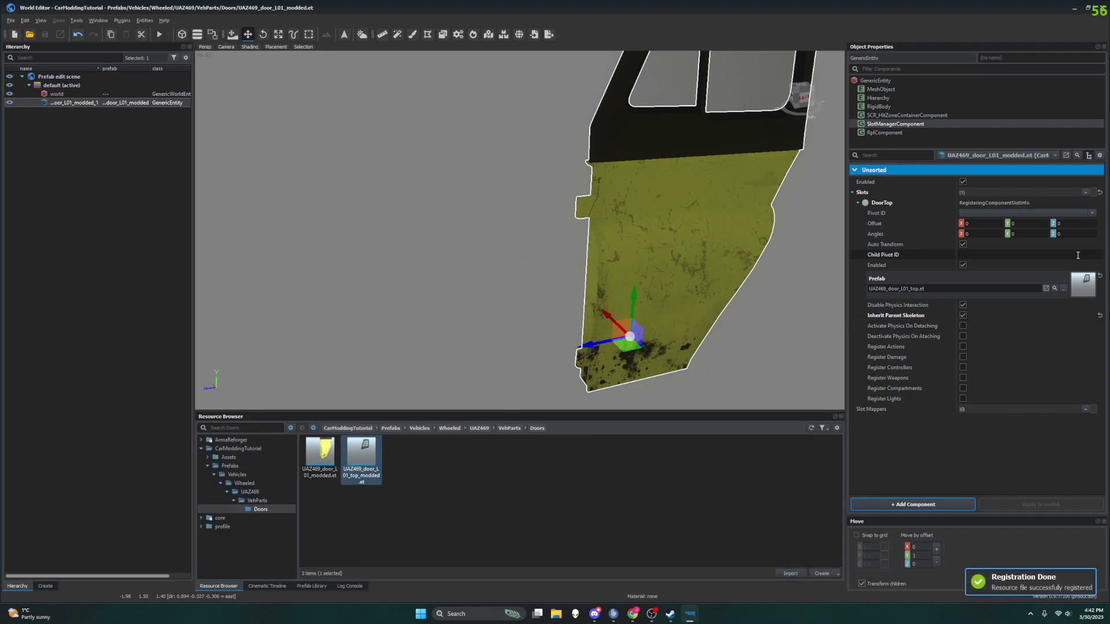
# Step: Assign UAZ469_door_L01_top_modded.et from the CarModdingTutorial UAZ469 VehParts Doors folder as the DoorTop slot's prefab
pyautogui.click(1063, 289)
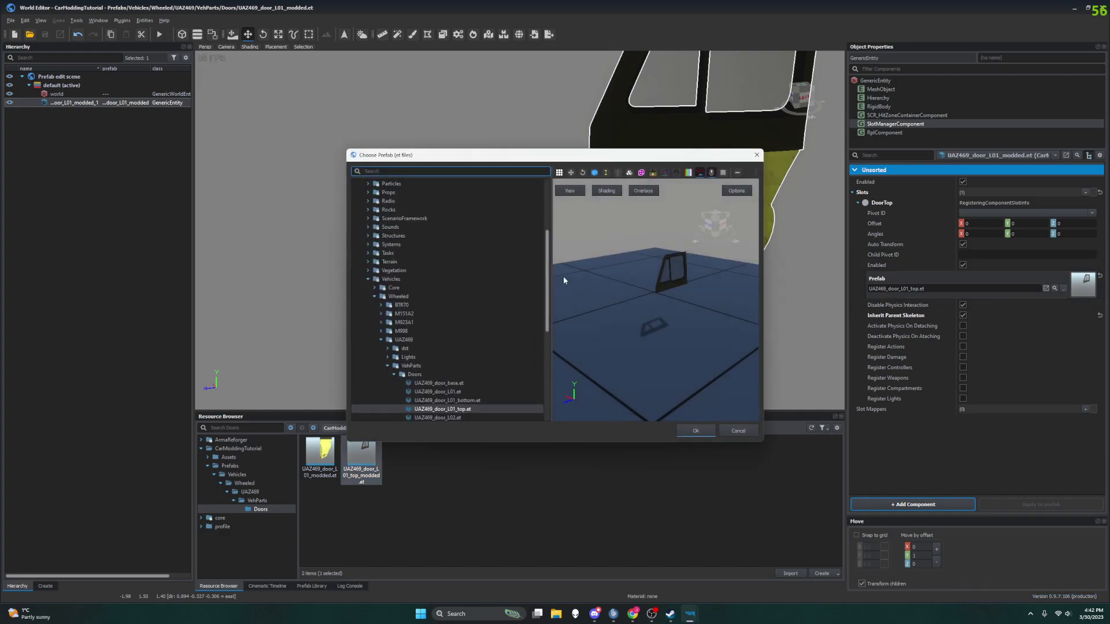
pyautogui.click(388, 366)
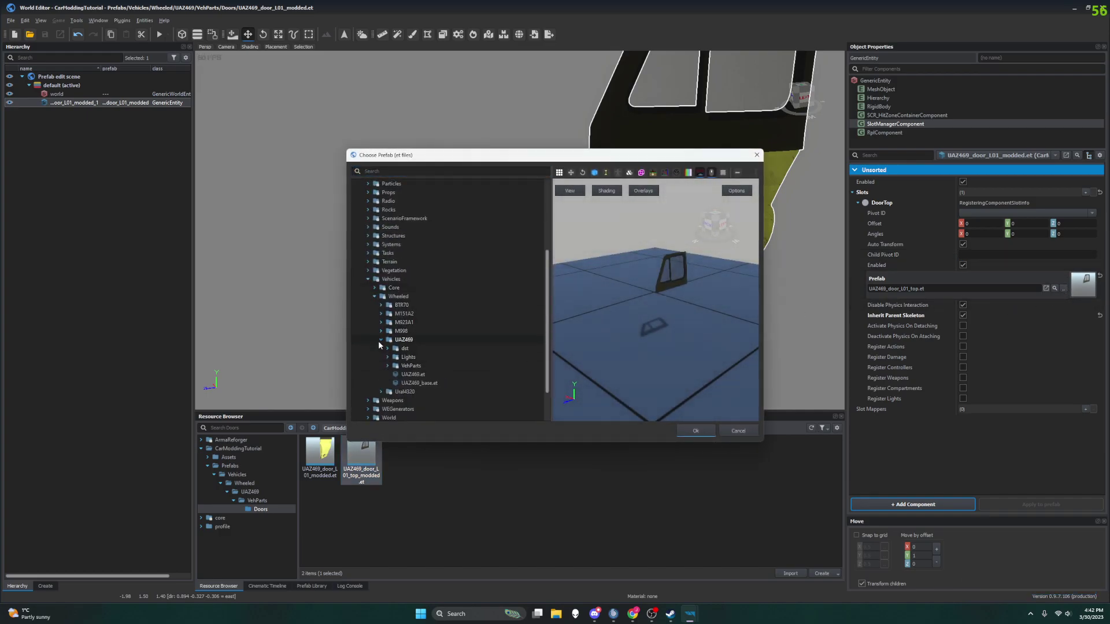
pyautogui.click(380, 339)
pyautogui.click(375, 297)
pyautogui.click(369, 332)
pyautogui.scroll(2, 366, 210)
pyautogui.click(361, 211)
pyautogui.click(355, 236)
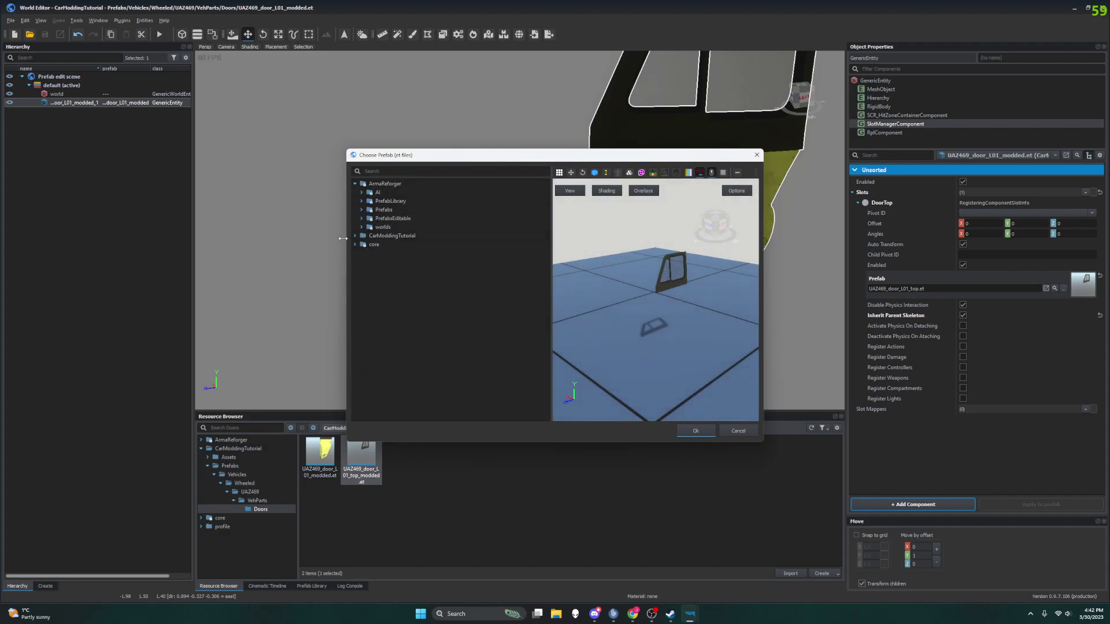
pyautogui.click(361, 244)
pyautogui.click(368, 253)
pyautogui.click(375, 262)
pyautogui.click(381, 270)
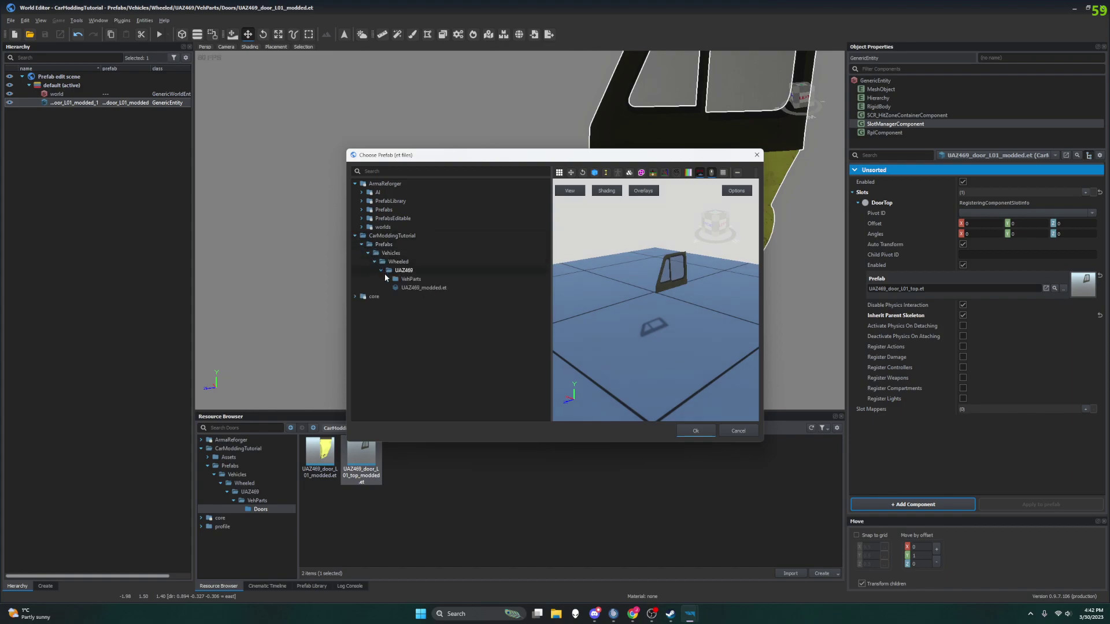
pyautogui.click(401, 289)
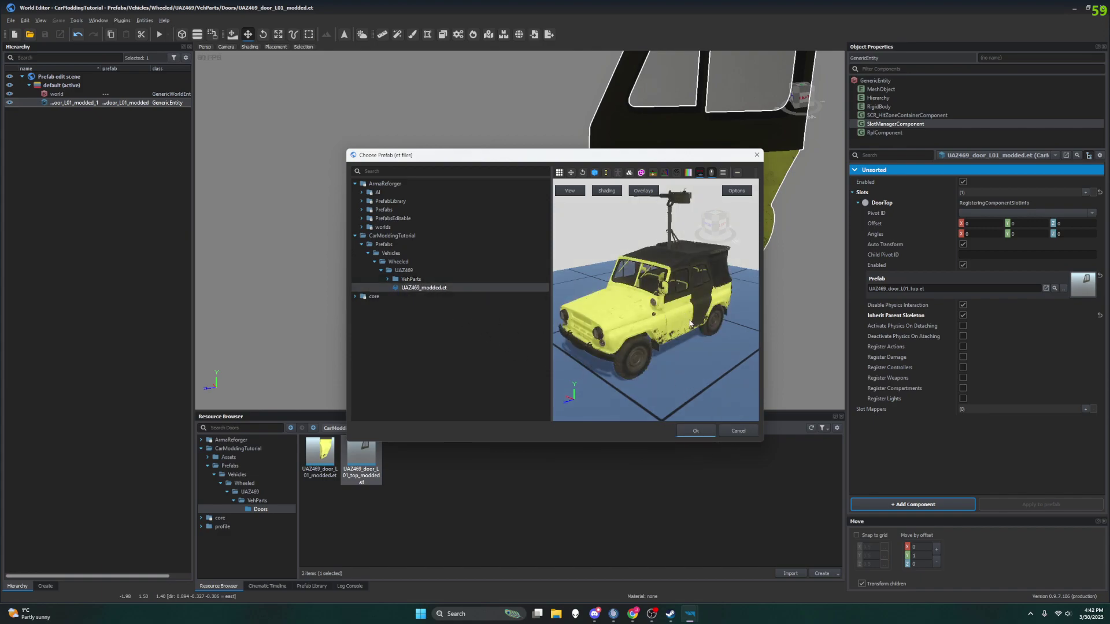
pyautogui.click(388, 279)
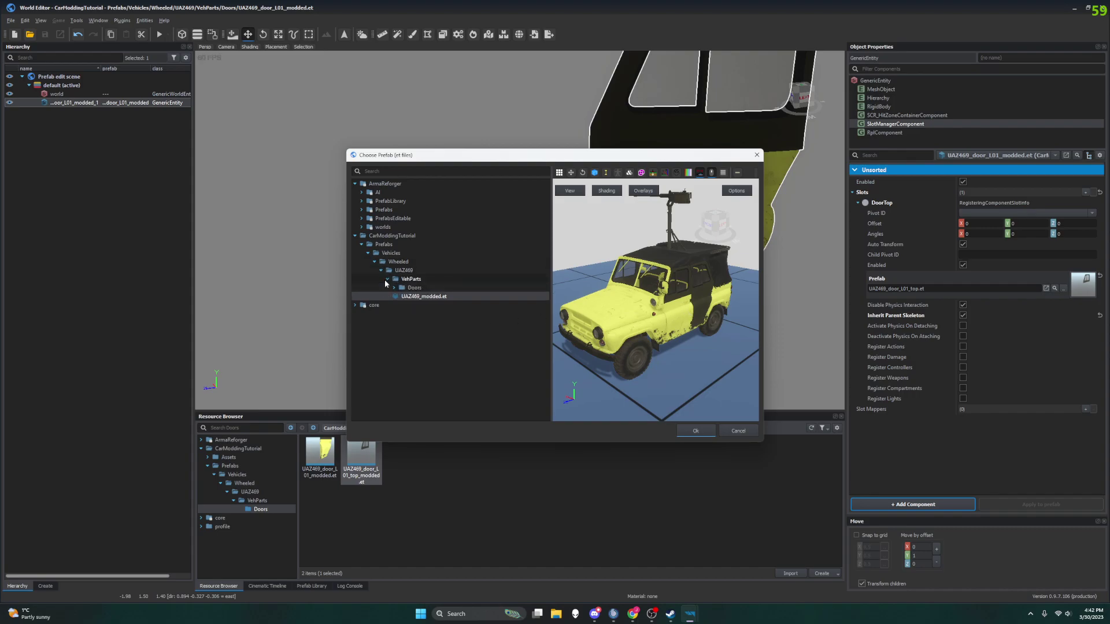
pyautogui.click(394, 287)
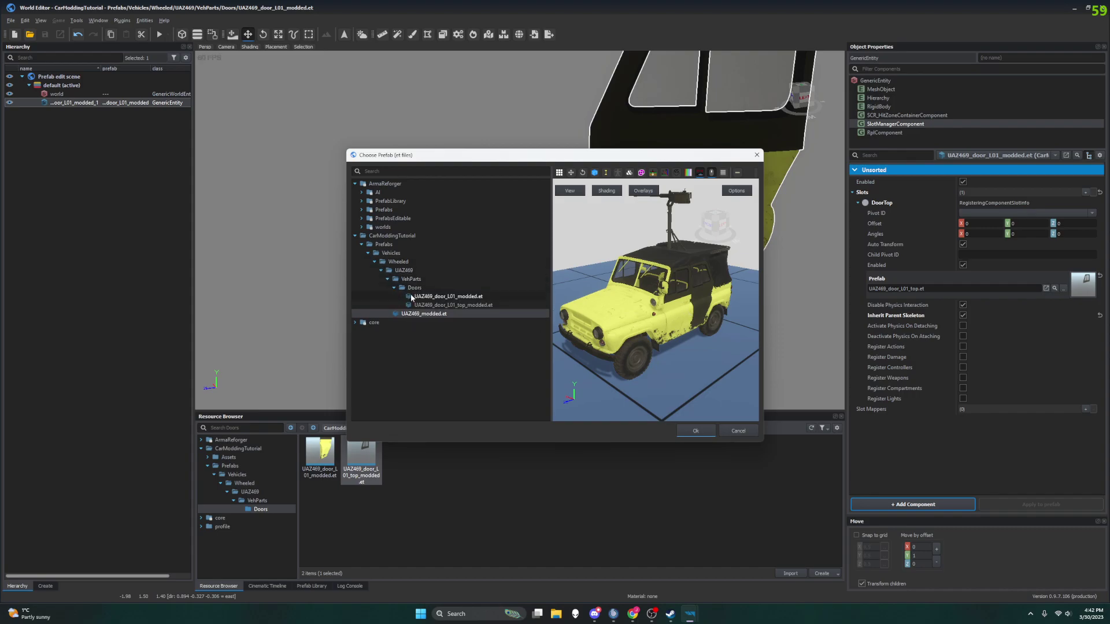
pyautogui.click(481, 305)
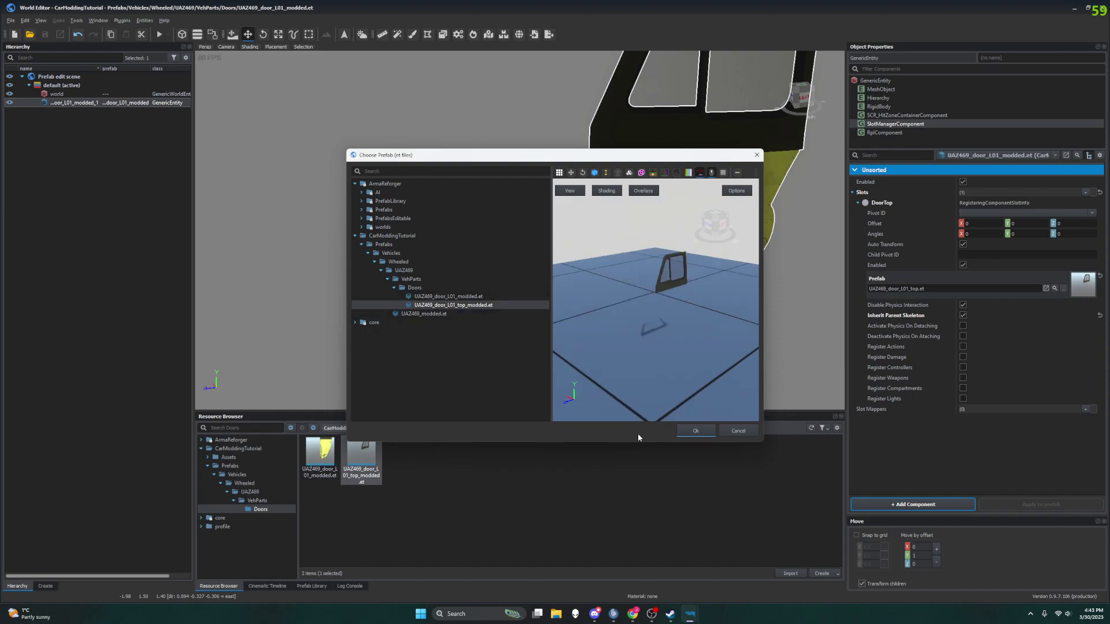
pyautogui.click(699, 429)
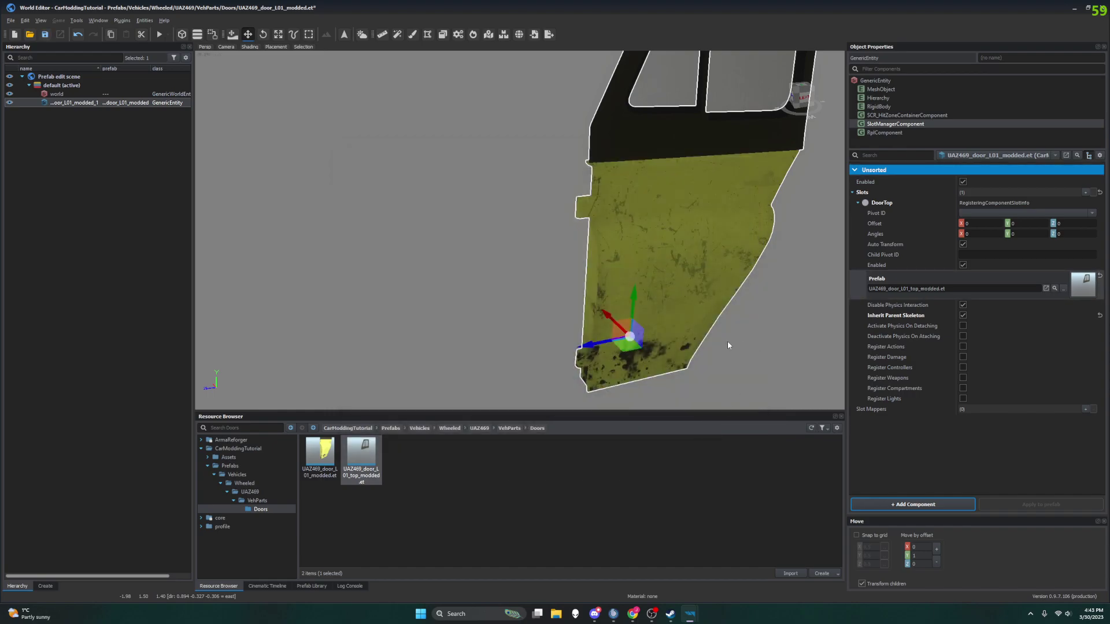
# Step: Save the UAZ469_door_L01_modded prefab using the save prefabs with options command
pyautogui.scroll(3, 741, 345)
pyautogui.moveTo(741, 344); pyautogui.dragTo(625, 236, button='right')
pyautogui.moveTo(736, 364); pyautogui.dragTo(804, 376, button='right')
pyautogui.moveTo(763, 215); pyautogui.dragTo(748, 220, button='right')
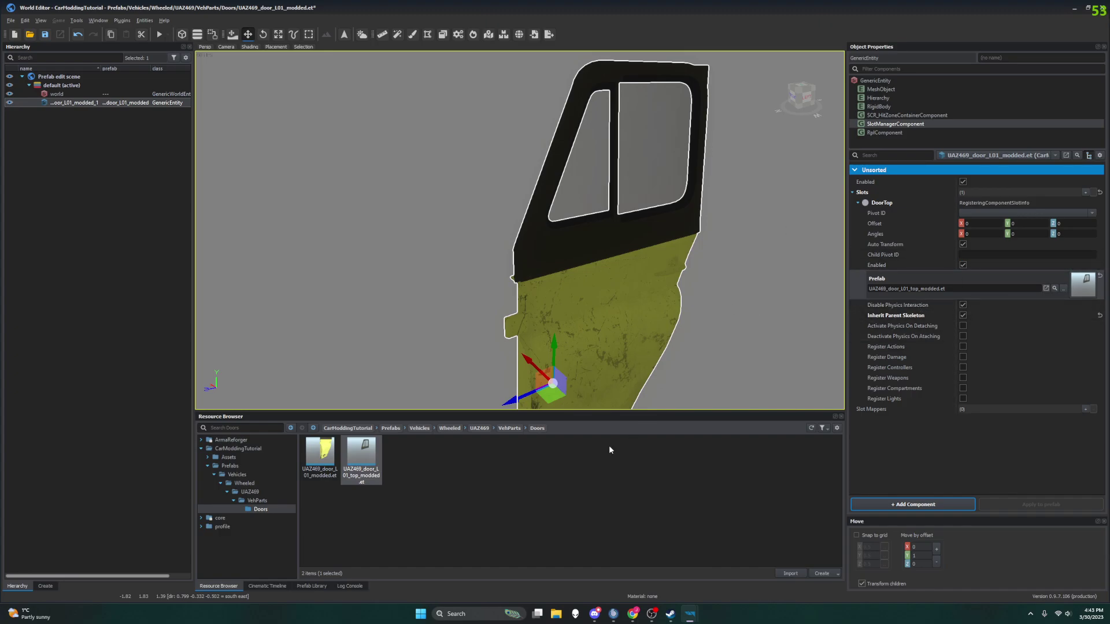
pyautogui.click(10, 20)
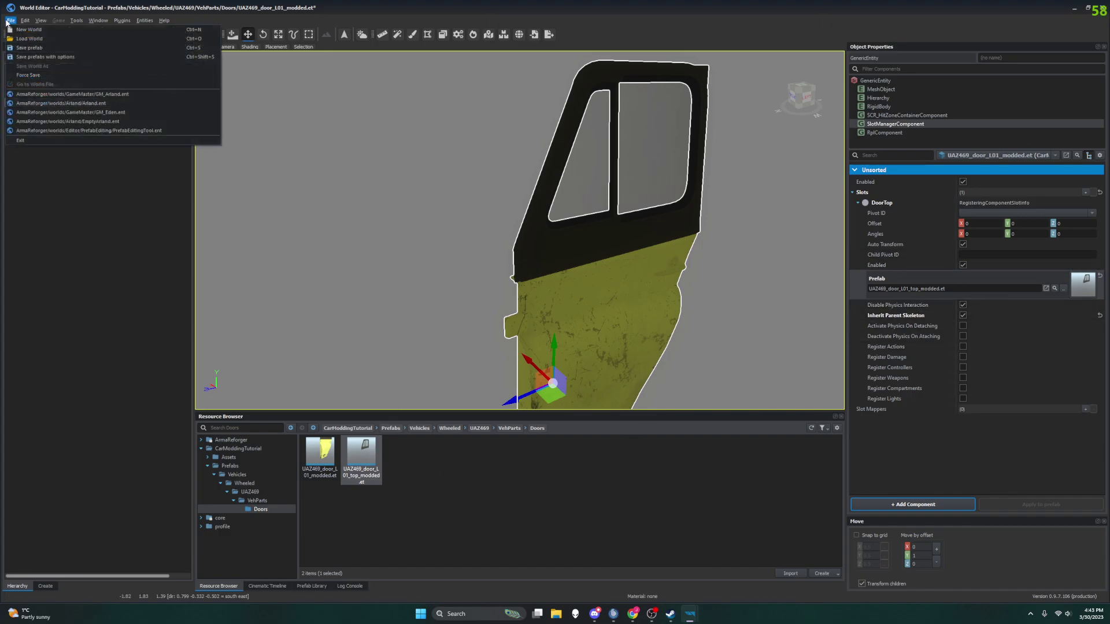
pyautogui.click(64, 58)
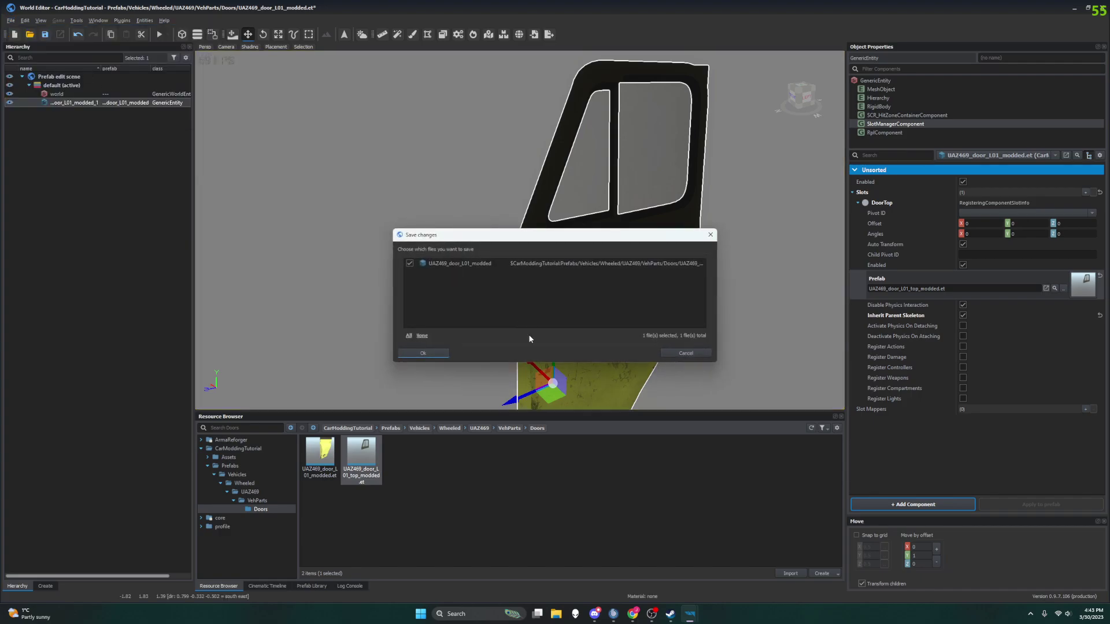
pyautogui.click(428, 354)
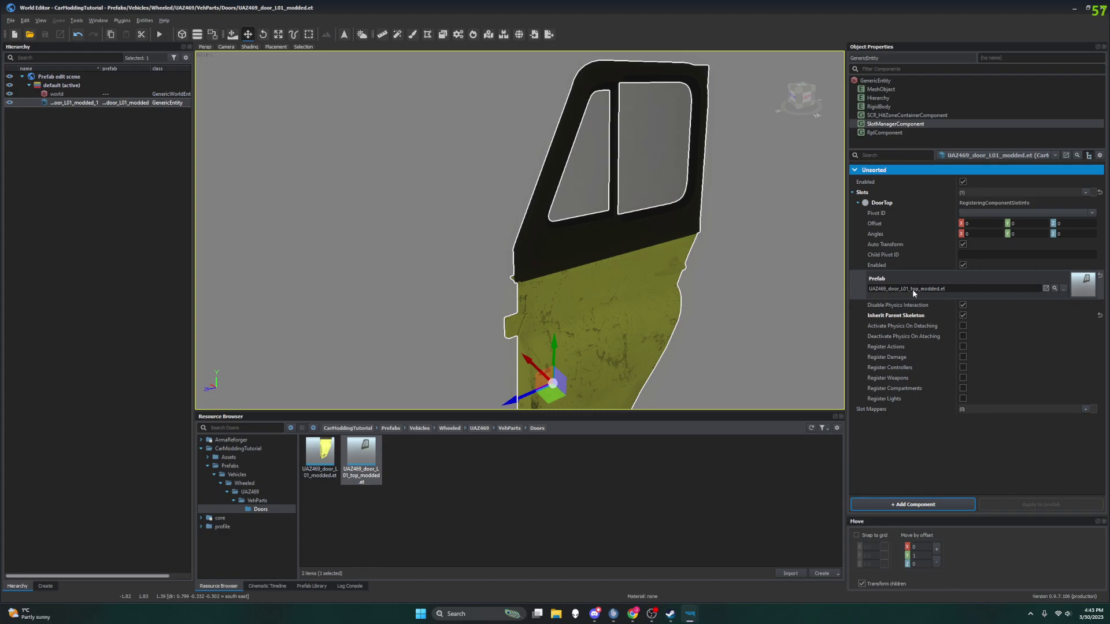
# Step: Open the DoorTop slot's prefab in Enfusion Workbench, and examine the modded door, the modded body material and the modded UAZ469 from several angles
pyautogui.click(1084, 286)
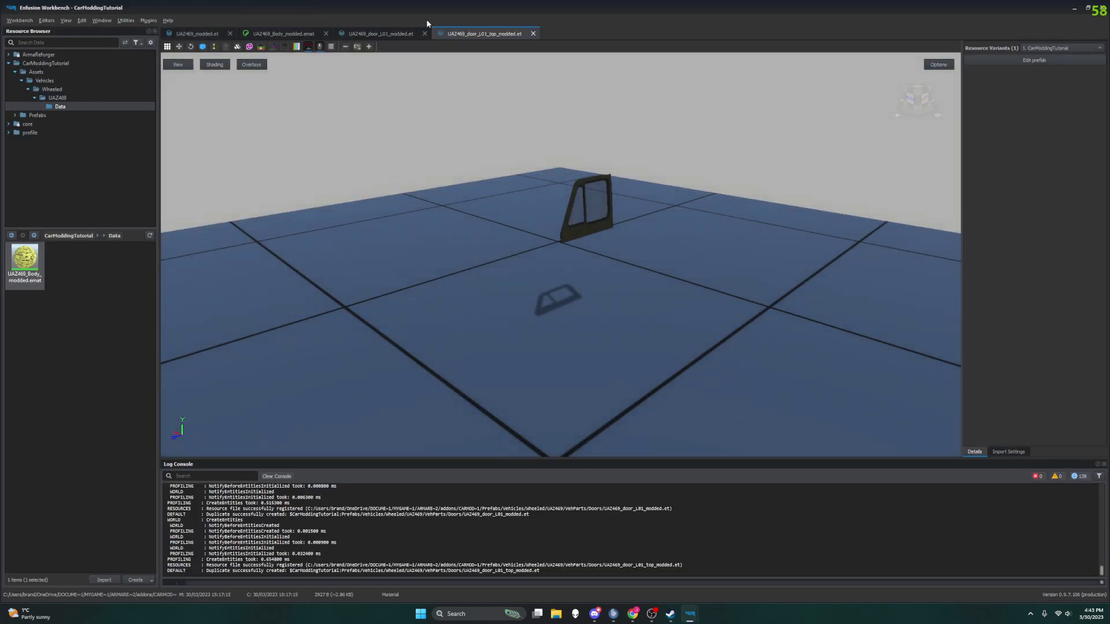
pyautogui.click(396, 33)
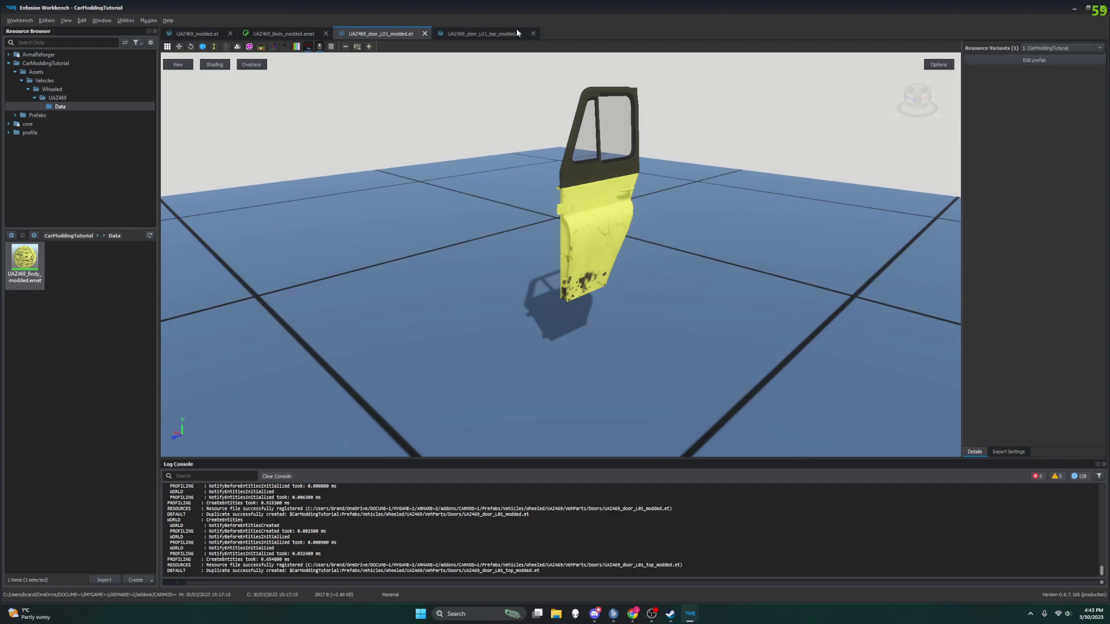
pyautogui.click(284, 33)
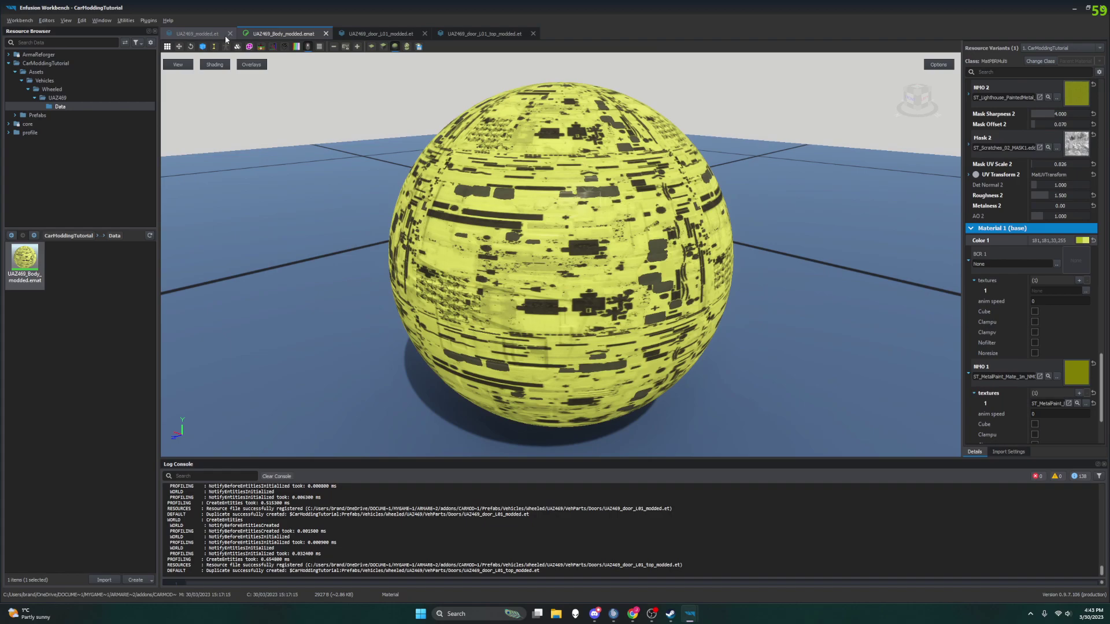
pyautogui.click(199, 33)
pyautogui.moveTo(614, 356); pyautogui.dragTo(428, 393, button='right')
pyautogui.moveTo(497, 336); pyautogui.dragTo(578, 358)
pyautogui.moveTo(578, 357); pyautogui.dragTo(454, 355, button='right')
pyautogui.moveTo(665, 347); pyautogui.dragTo(684, 343)
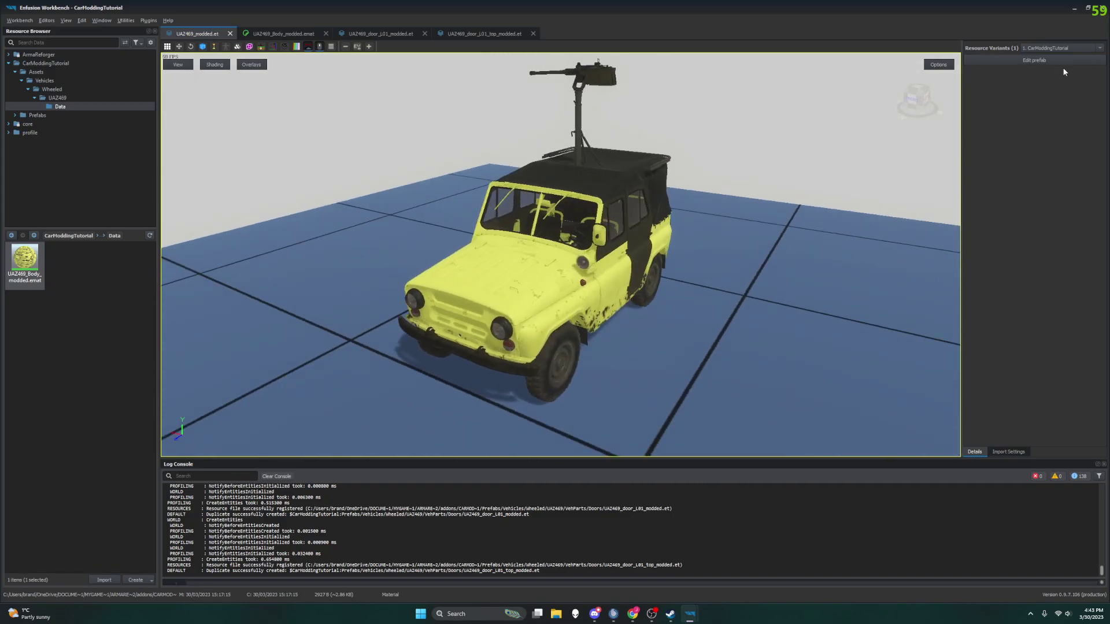
# Step: Open the UAZ469_door_L01_top_modded prefab for editing in the World Editor
pyautogui.click(495, 35)
pyautogui.moveTo(543, 96); pyautogui.dragTo(830, 74)
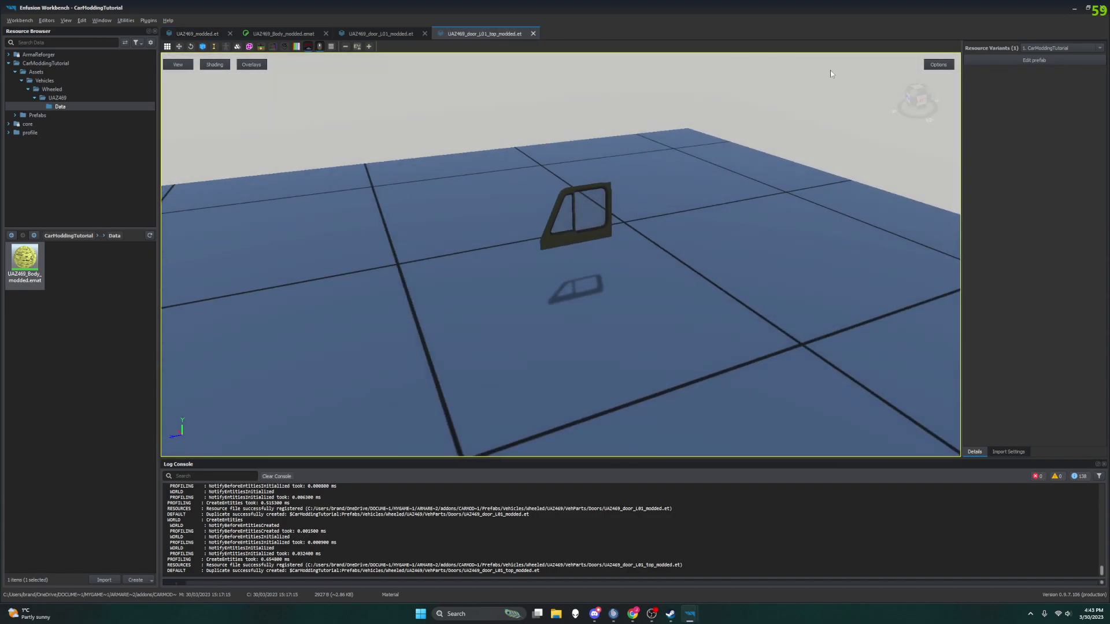
pyautogui.click(1047, 61)
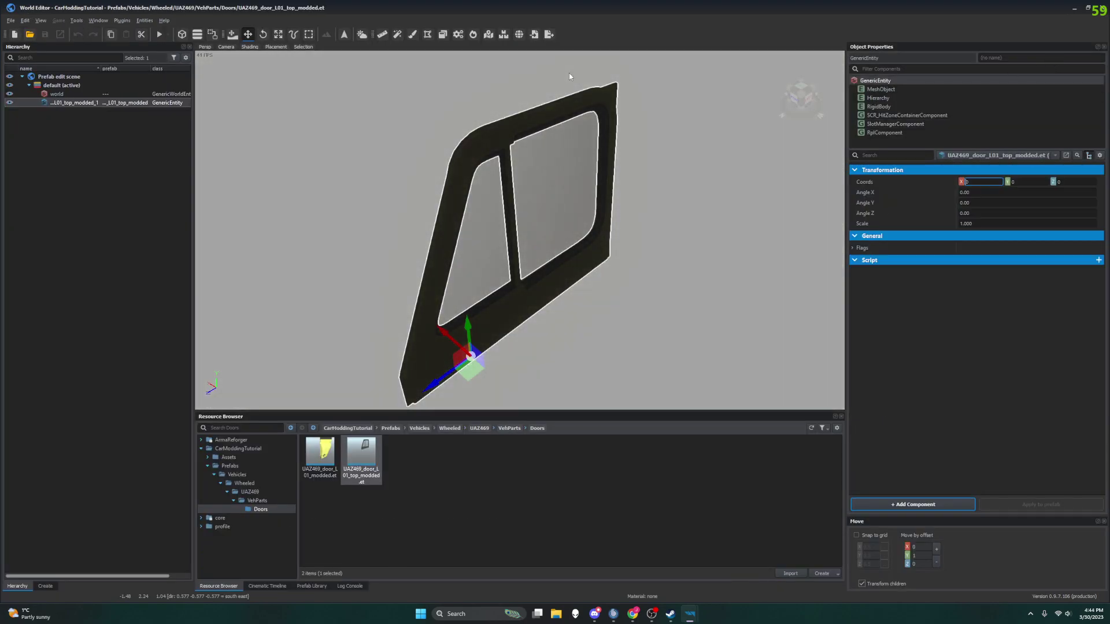
# Step: Replace the door top's UAZ469_Body material with UAZ469_Body_modded.emat from the CarModdingTutorial UAZ469 Data folder
pyautogui.click(880, 89)
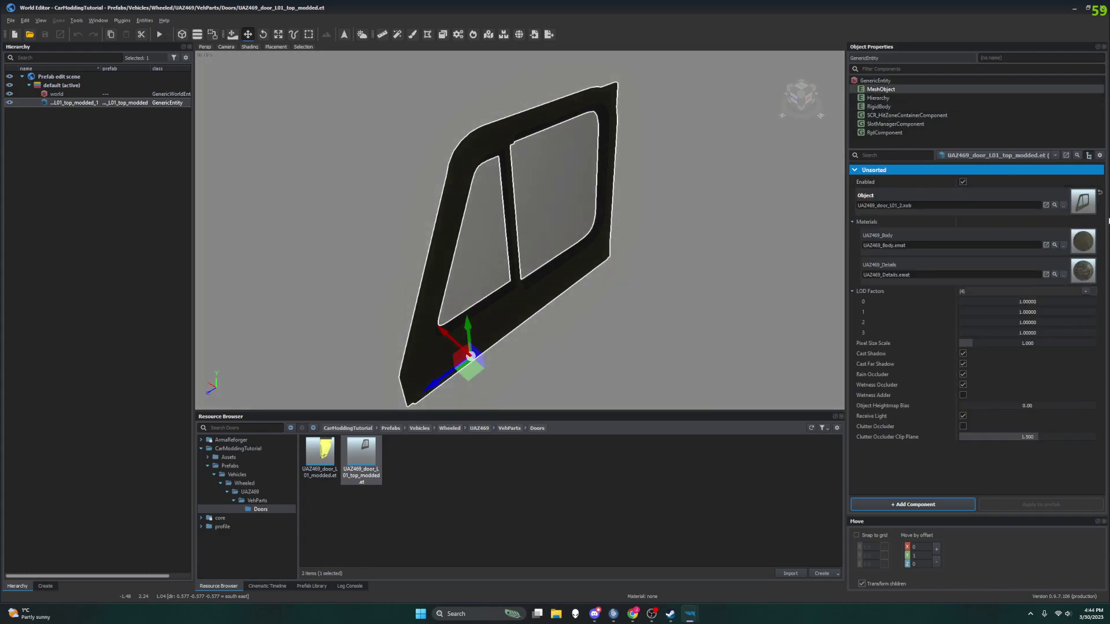
pyautogui.click(1063, 245)
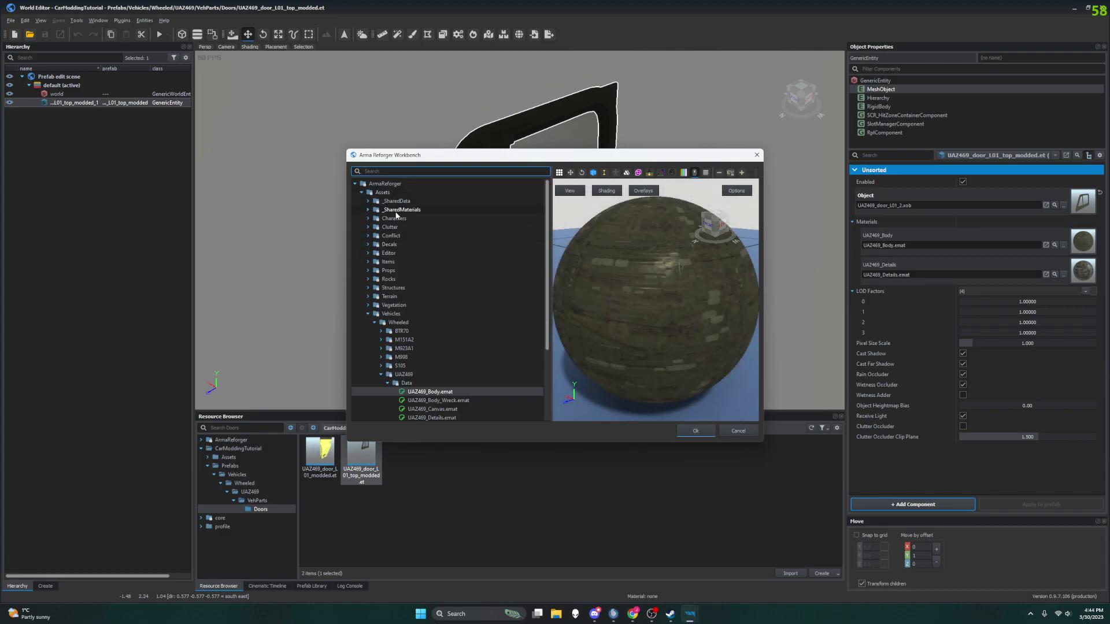
pyautogui.click(381, 374)
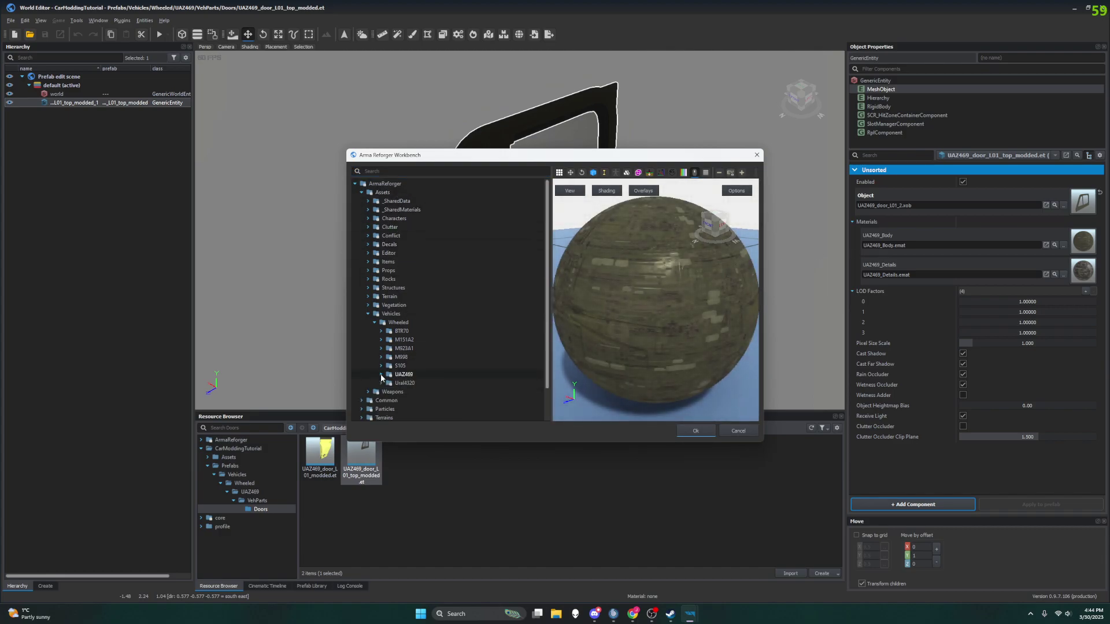
pyautogui.click(367, 313)
pyautogui.click(363, 369)
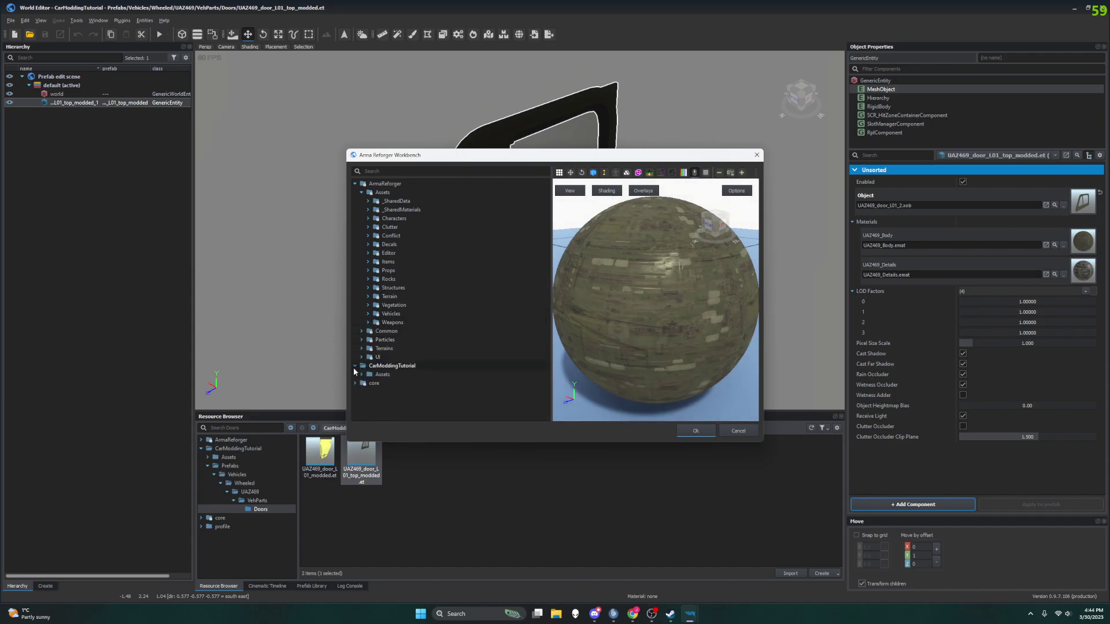
pyautogui.click(362, 375)
pyautogui.click(368, 384)
pyautogui.click(375, 392)
pyautogui.click(381, 400)
pyautogui.click(387, 410)
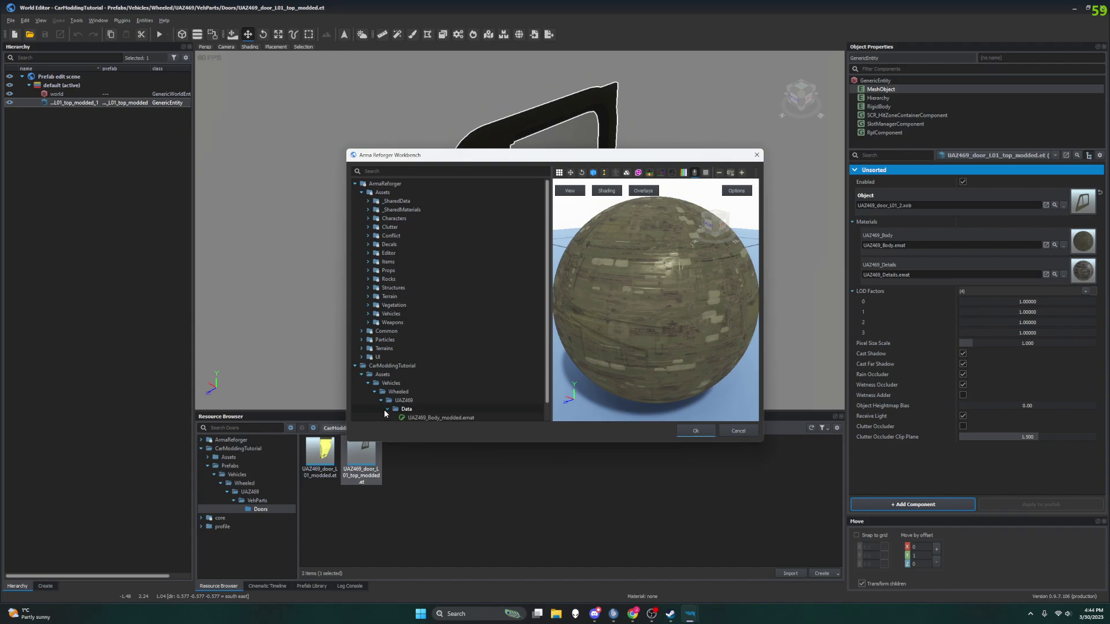
pyautogui.click(431, 417)
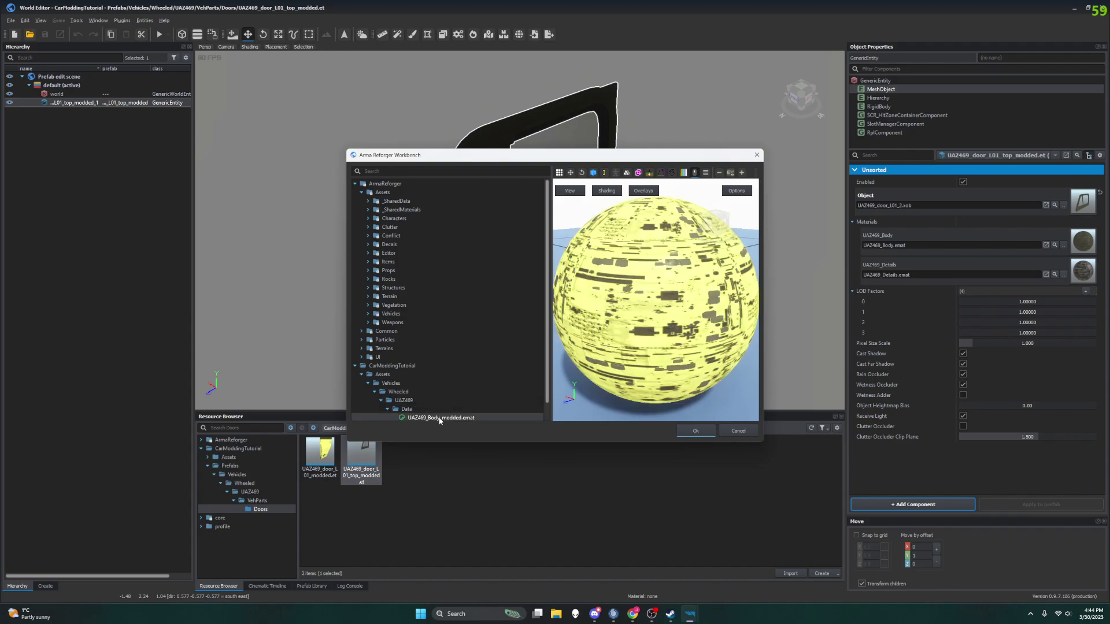
pyautogui.click(689, 434)
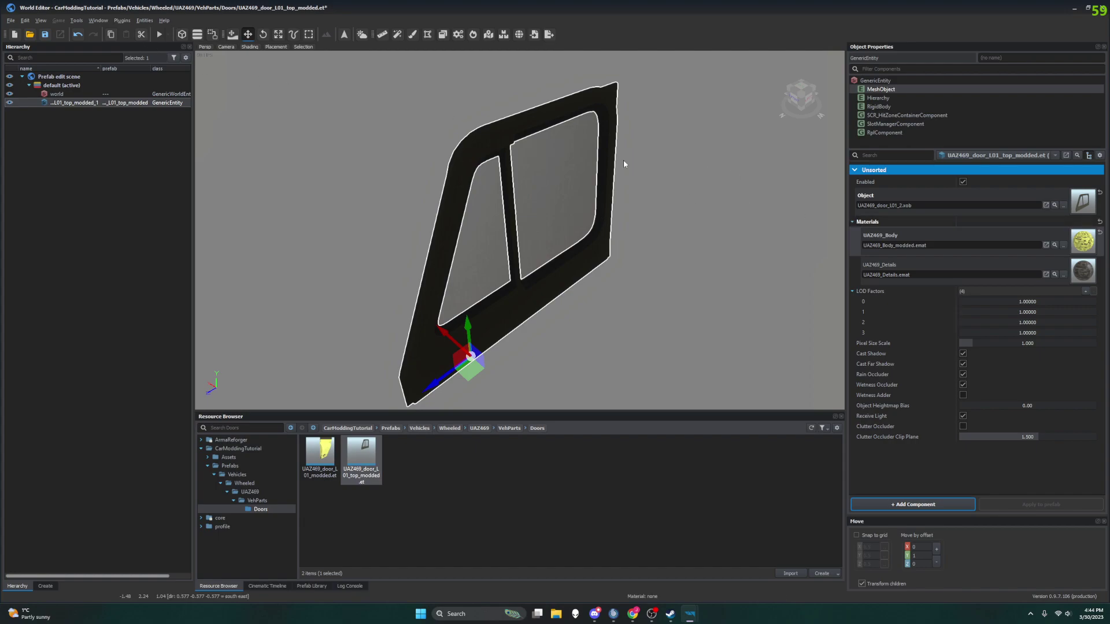
# Step: Save the UAZ469_door_L01_top_modded prefab using the save prefabs with options command
pyautogui.click(10, 20)
pyautogui.click(31, 56)
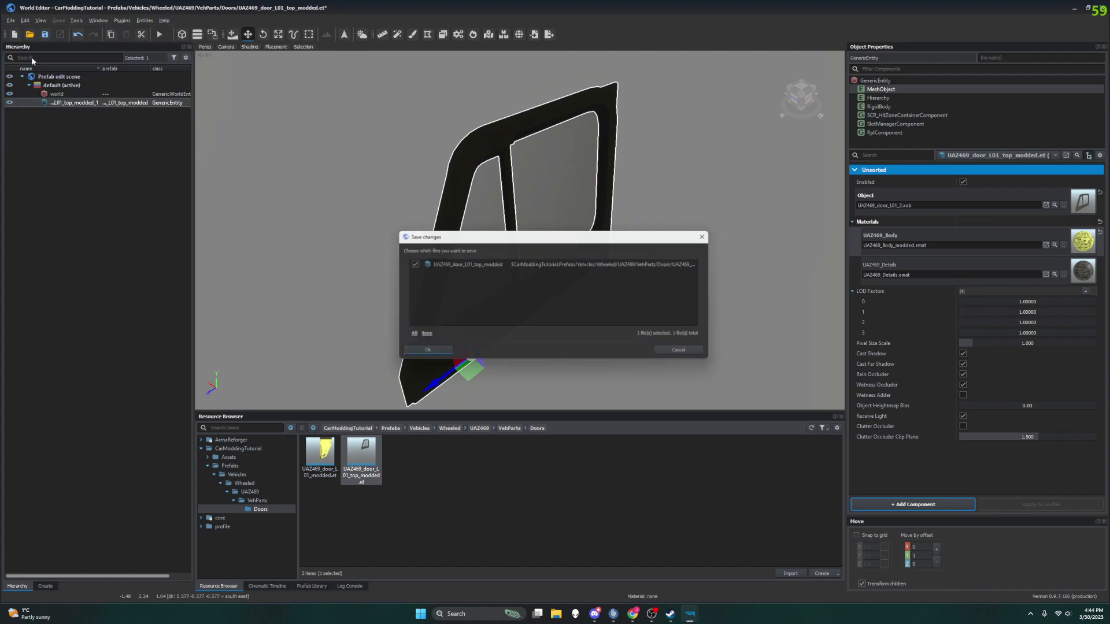
pyautogui.click(423, 353)
# Step: Inspect the door top from several angles and return to Enfusion Workbench to check its preview
pyautogui.moveTo(637, 270); pyautogui.dragTo(824, 217, button='right')
pyautogui.press('a')
pyautogui.moveTo(478, 265); pyautogui.dragTo(400, 327, button='right')
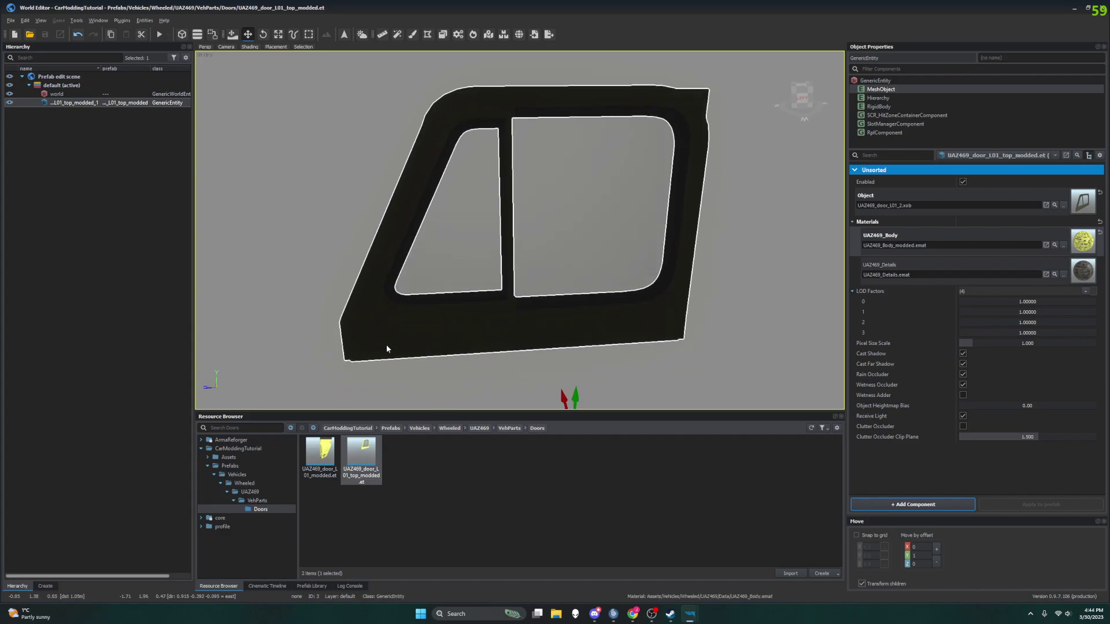
pyautogui.moveTo(462, 312); pyautogui.dragTo(497, 309, button='right')
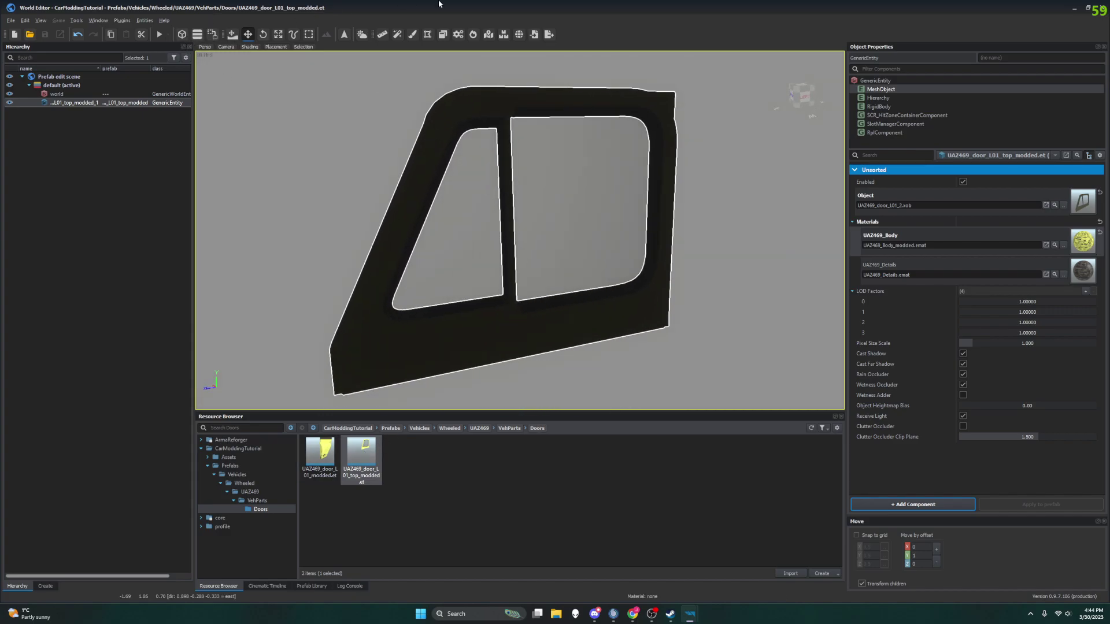
pyautogui.click(1074, 9)
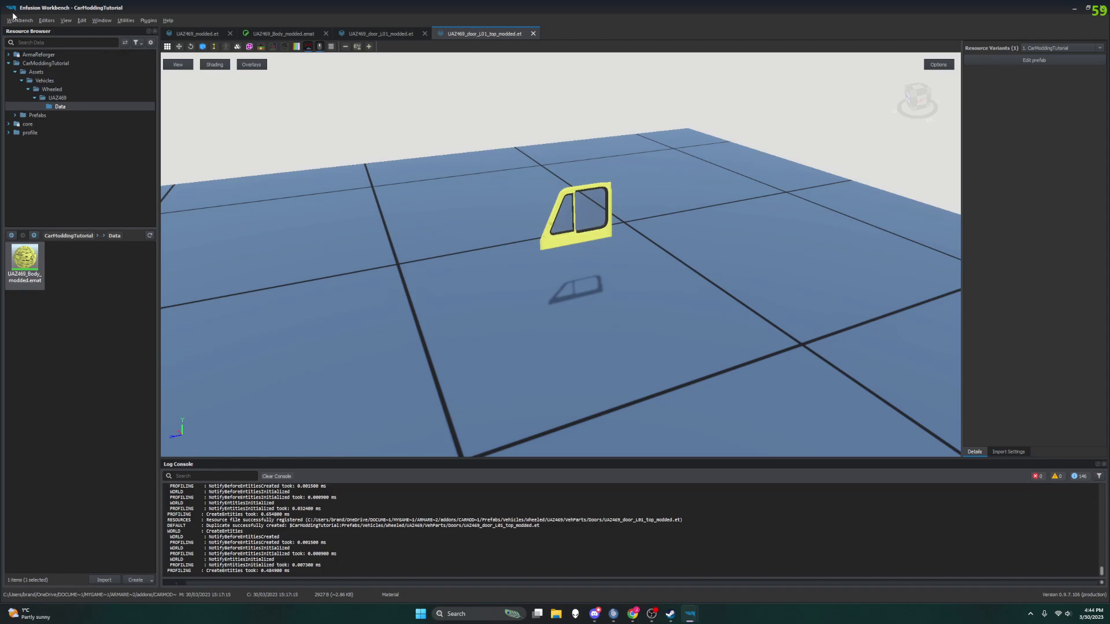
# Step: Compare the previews of the modded UAZ469, its door top and the complete left front door
pyautogui.click(263, 33)
pyautogui.click(201, 33)
pyautogui.moveTo(677, 285); pyautogui.dragTo(642, 245)
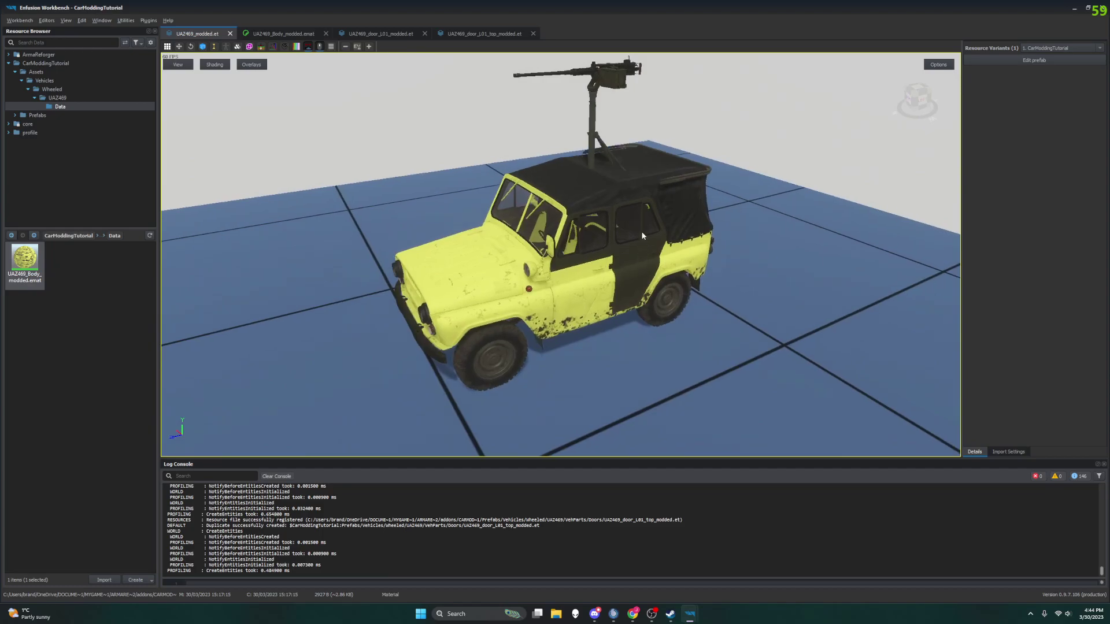
pyautogui.click(471, 34)
pyautogui.click(366, 33)
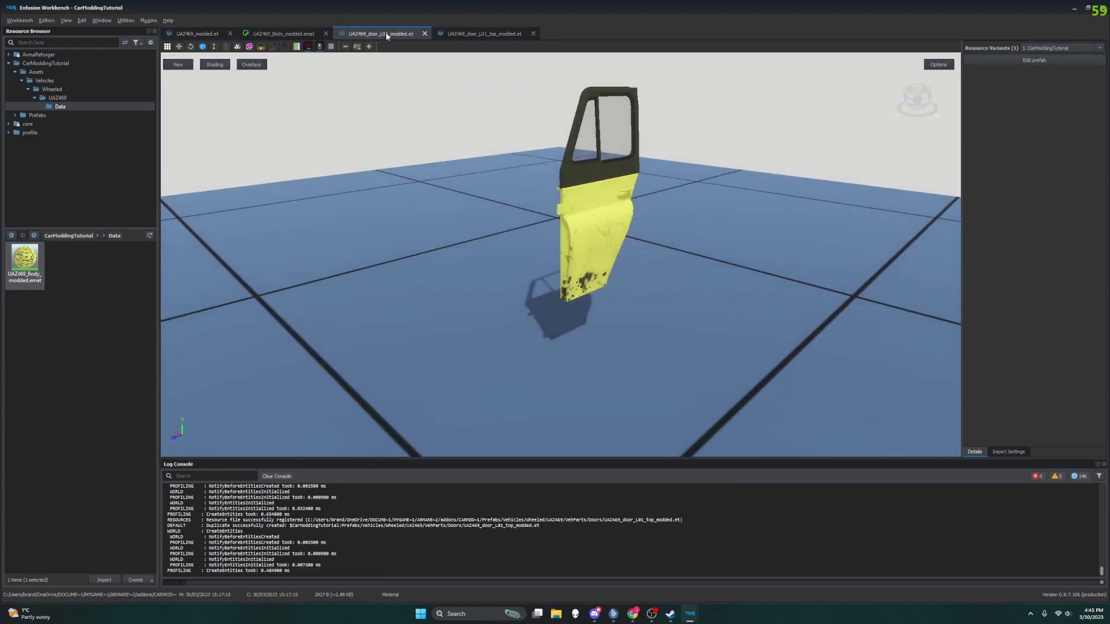
# Step: Open the UAZ469_door_L01_modded prefab for editing and check the prefab assigned to its DoorTop slot in the SlotManagerComponent
pyautogui.click(1018, 61)
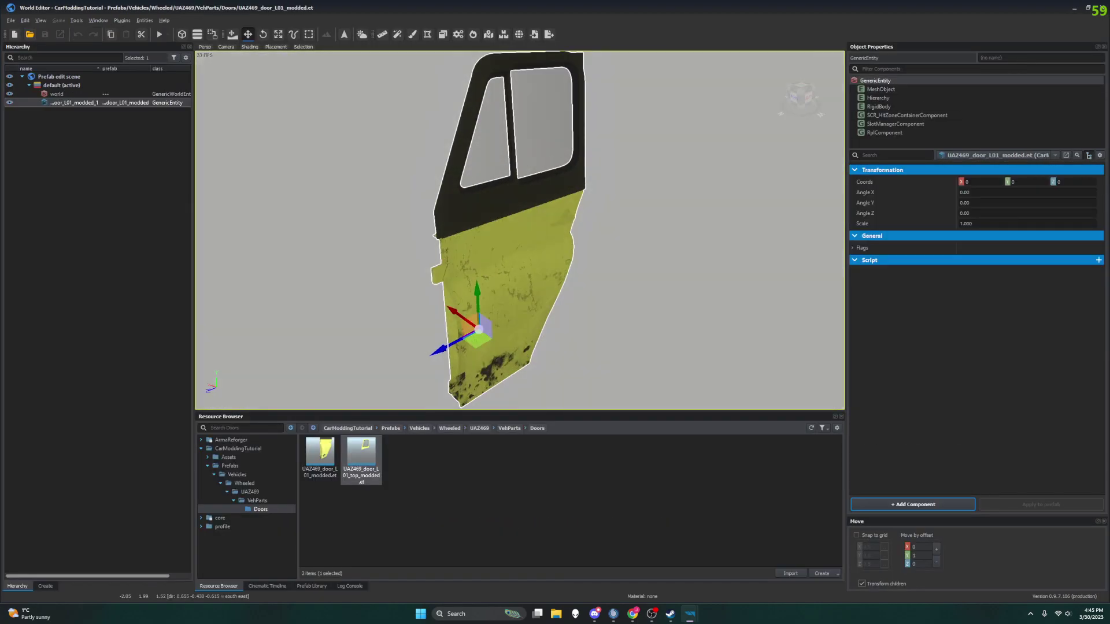
pyautogui.moveTo(520, 232); pyautogui.dragTo(474, 242, button='right')
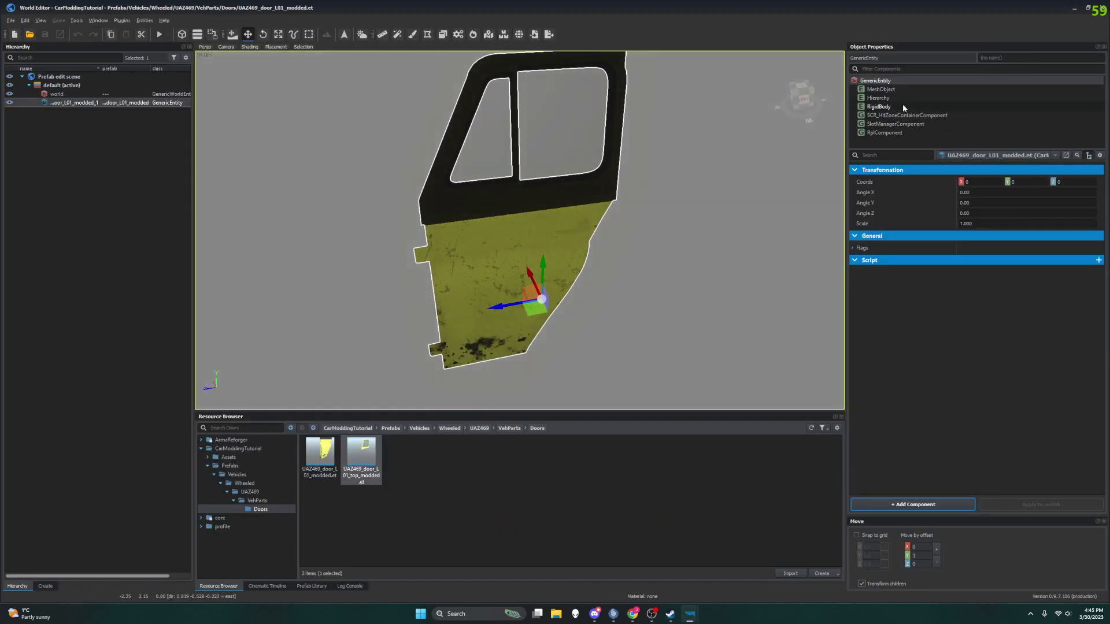
pyautogui.click(903, 124)
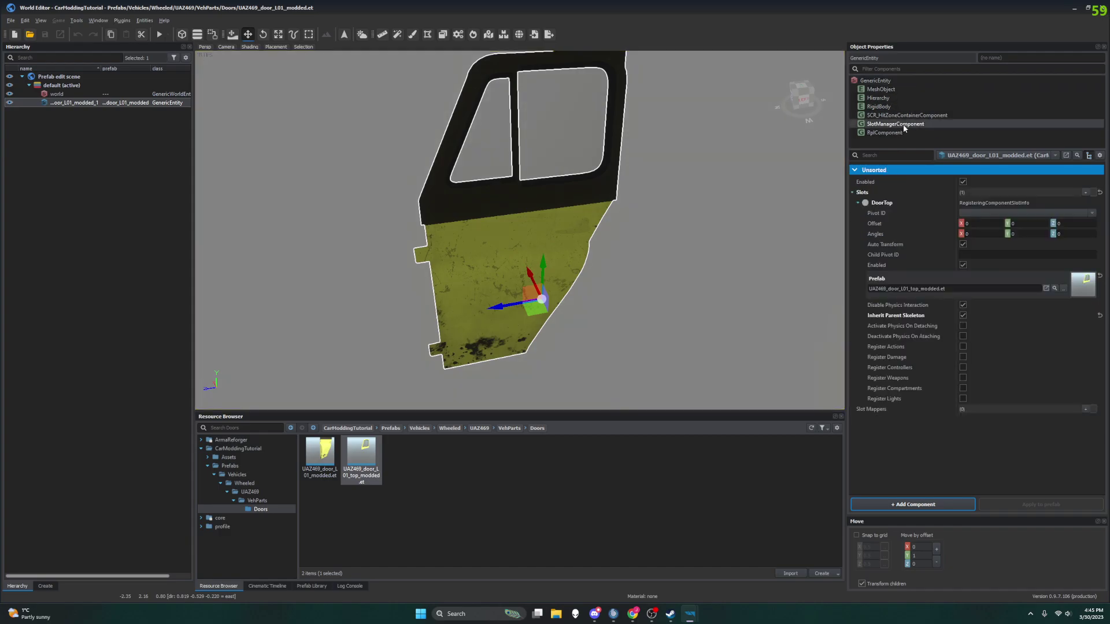
pyautogui.moveTo(645, 262)
pyautogui.mouseDown(button='right')
pyautogui.moveTo(786, 243)
pyautogui.moveTo(694, 240)
pyautogui.moveTo(644, 261)
pyautogui.mouseUp(button='right')
pyautogui.rightClick(1084, 285)
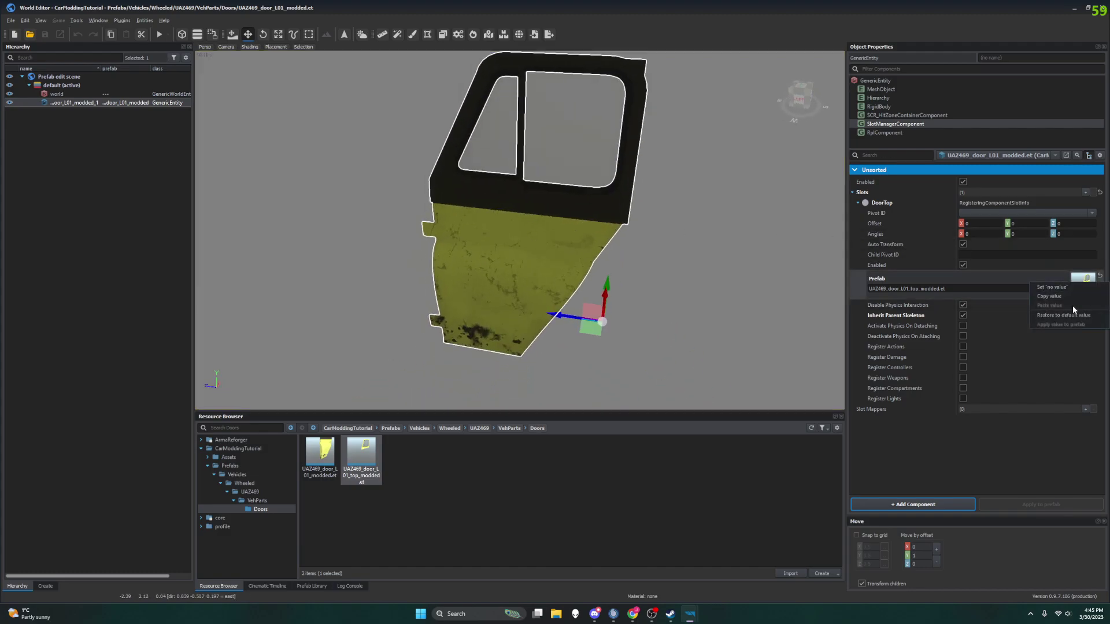
pyautogui.click(1038, 366)
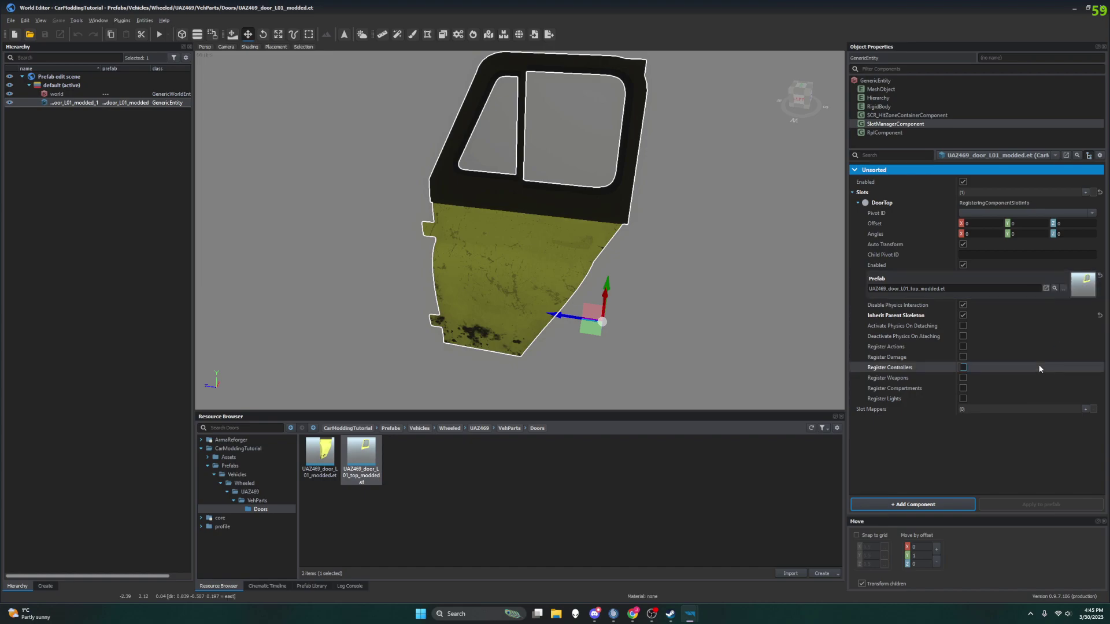
pyautogui.moveTo(541, 219); pyautogui.dragTo(541, 219, button='right')
pyautogui.moveTo(644, 260); pyautogui.dragTo(644, 260, button='right')
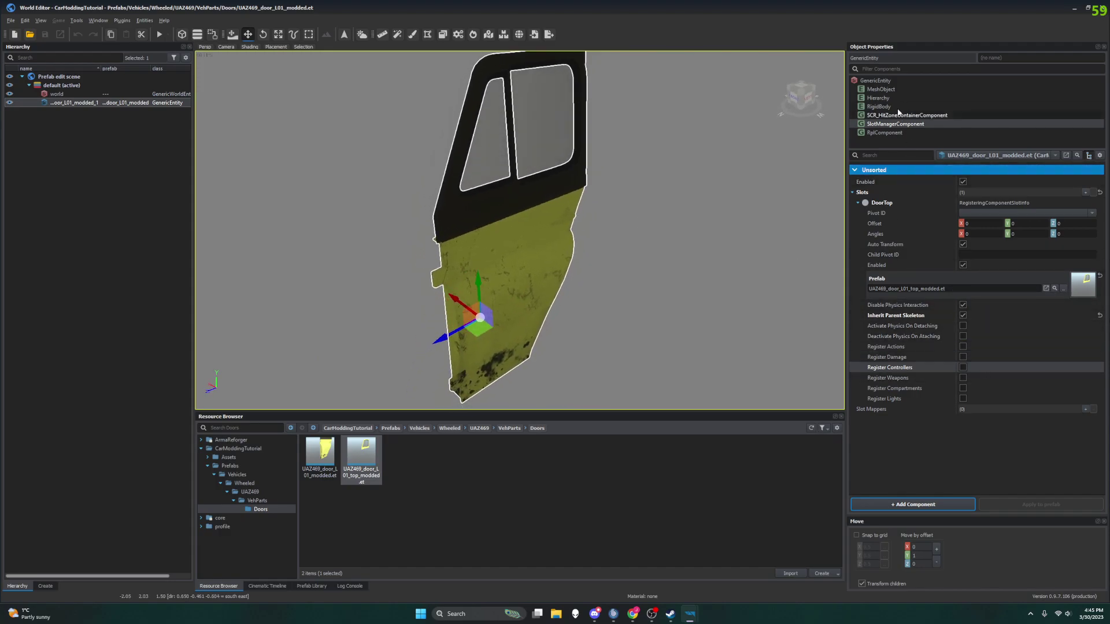
# Step: Return to Enfusion Workbench and open the UAZ469_door_L01_top_modded prefab for editing
pyautogui.click(1074, 8)
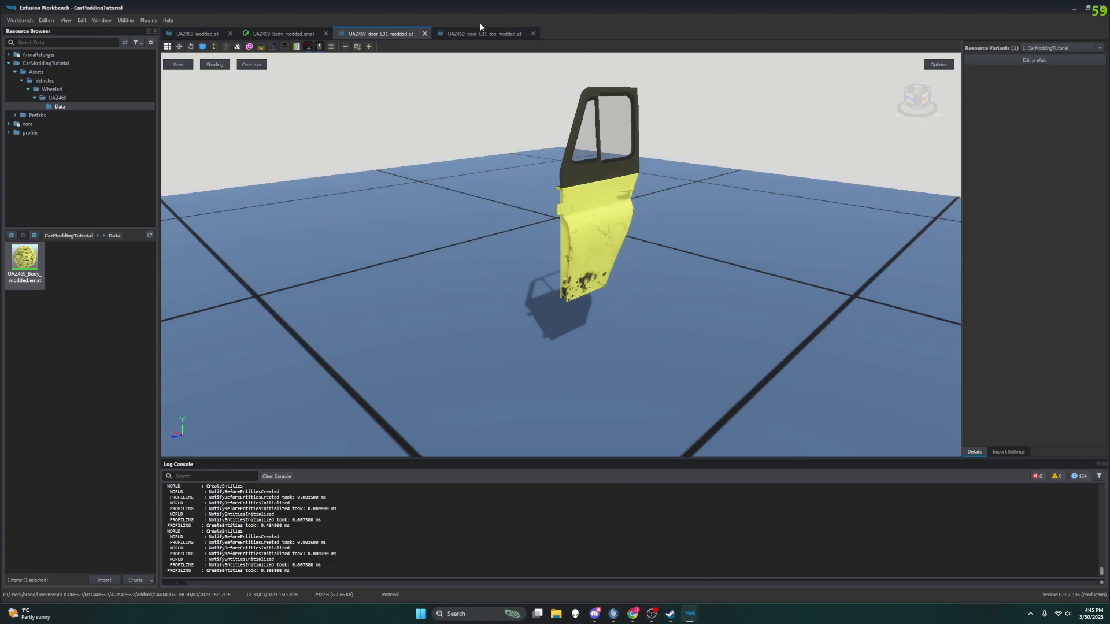
pyautogui.click(463, 34)
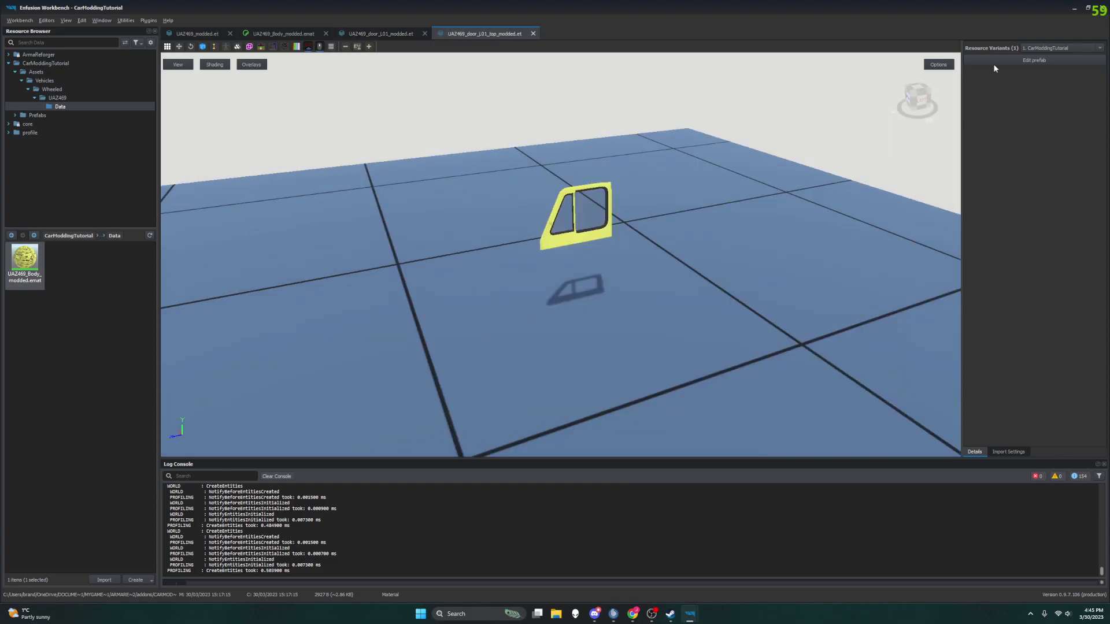
pyautogui.click(1033, 60)
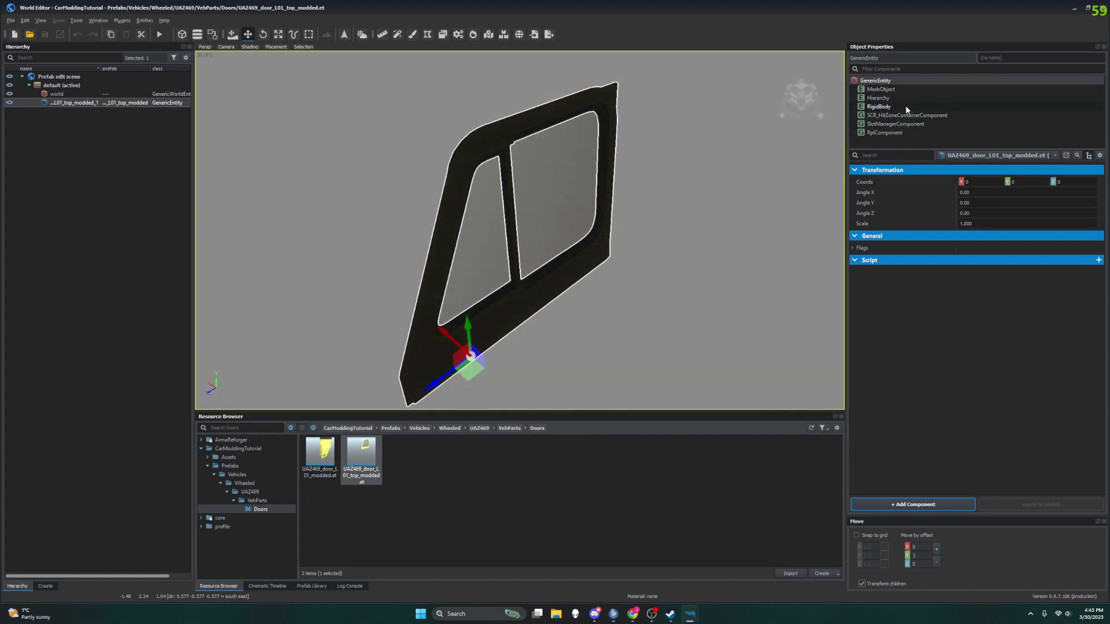
# Step: Examine the door top's mesh materials, RigidBody and hit zone components, including the Door hit zone's Destruction Handler
pyautogui.click(905, 107)
pyautogui.click(903, 97)
pyautogui.click(906, 89)
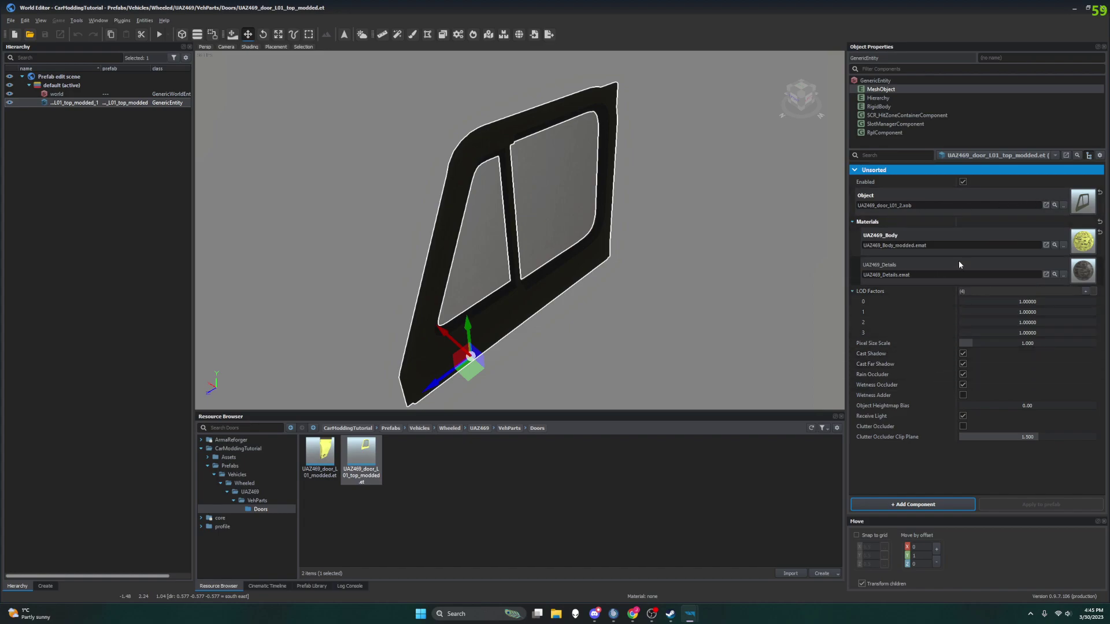
pyautogui.click(892, 106)
pyautogui.scroll(-5, 930, 214)
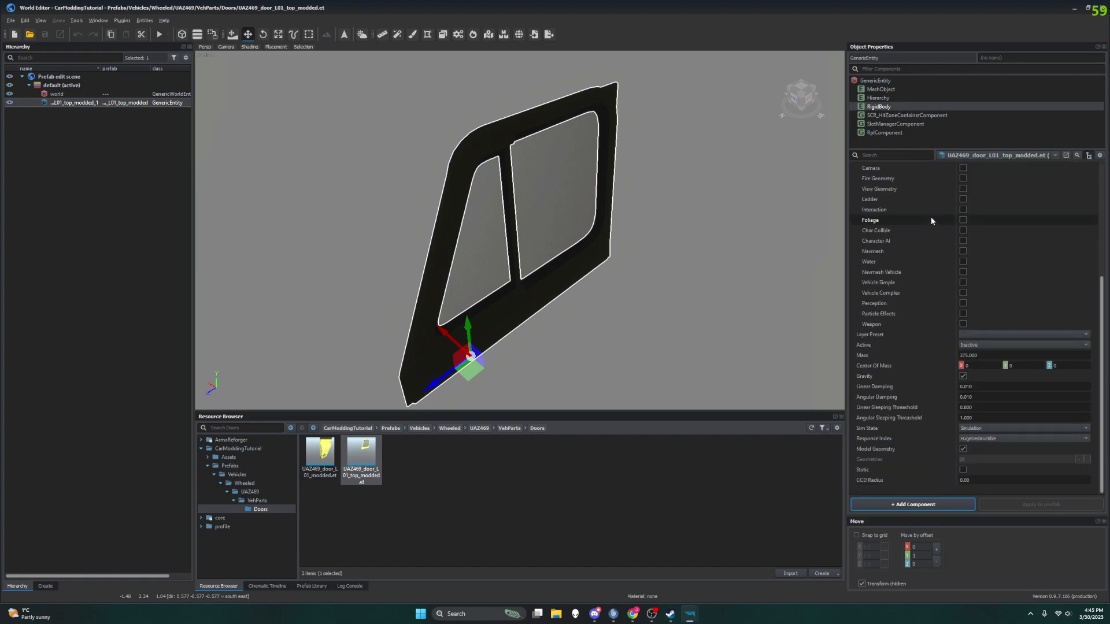
pyautogui.click(903, 115)
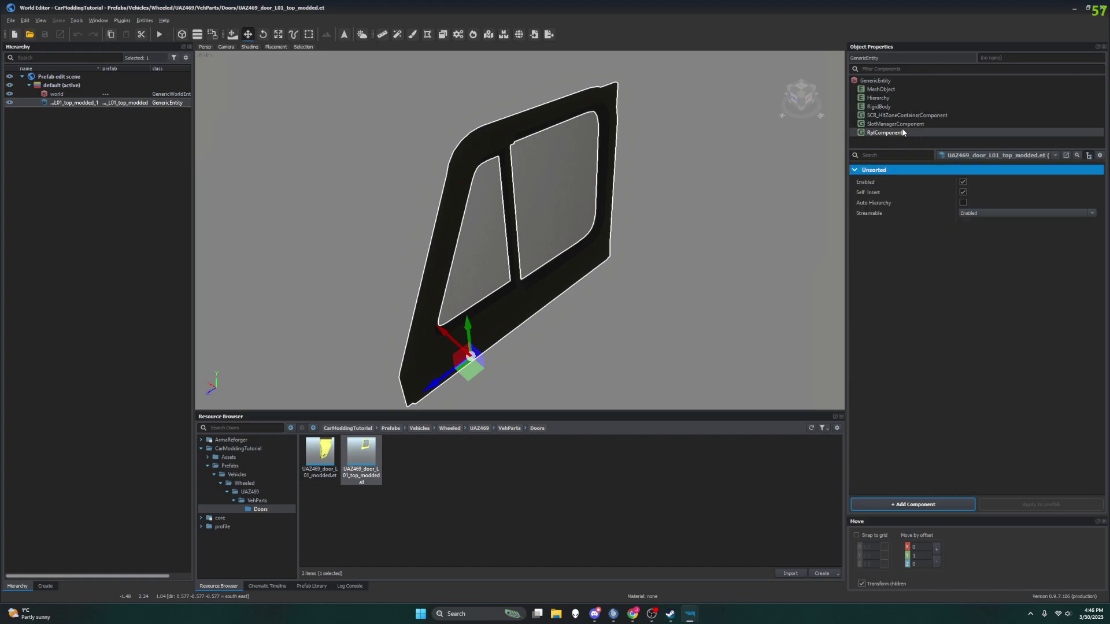
pyautogui.click(904, 124)
pyautogui.click(905, 115)
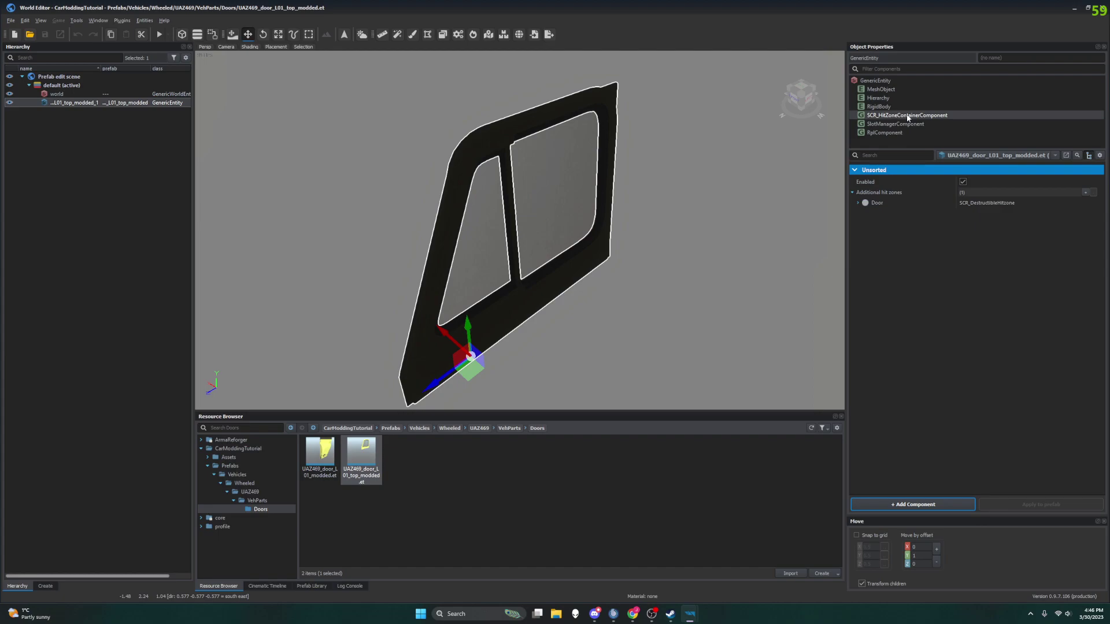
pyautogui.click(858, 203)
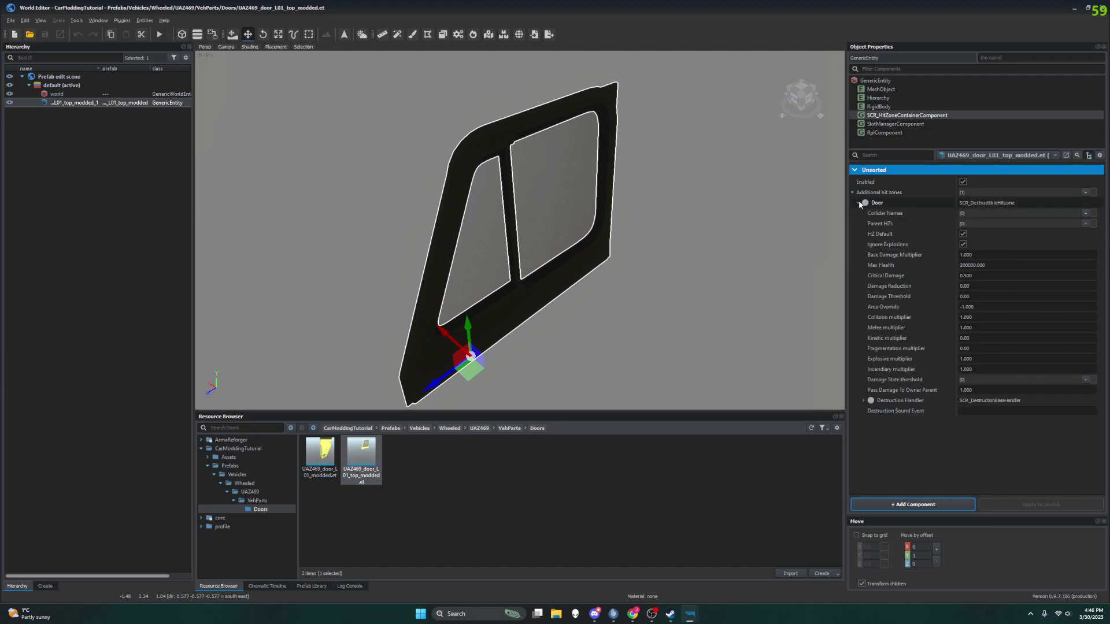
pyautogui.click(863, 400)
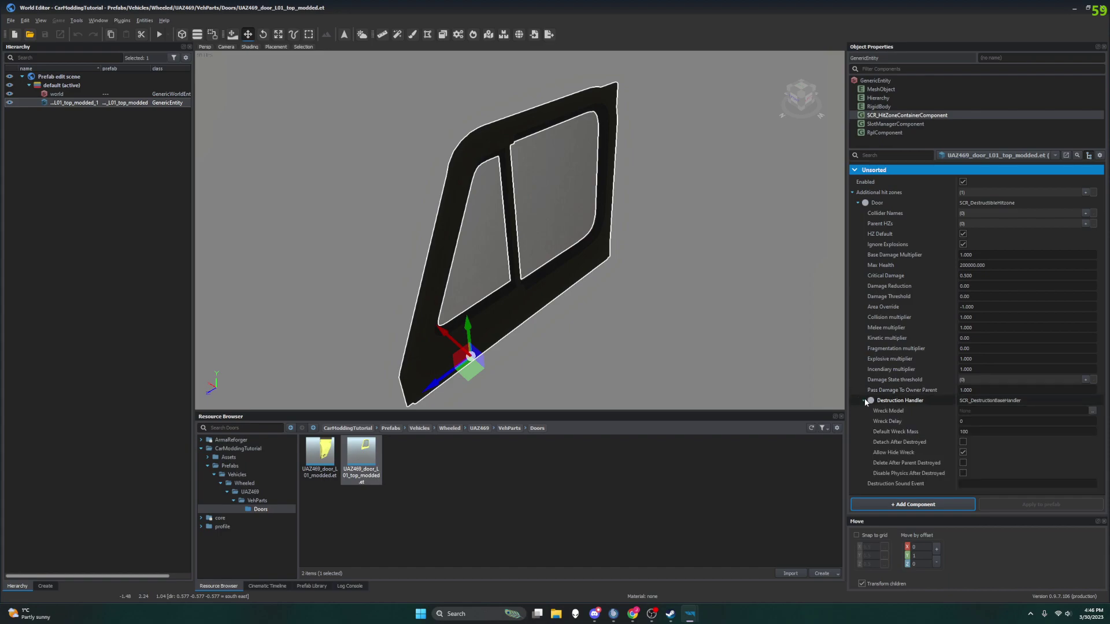
# Step: Review the door top's components once more in order, from MeshObject through SlotManagerComponent to RplComponent
pyautogui.click(895, 91)
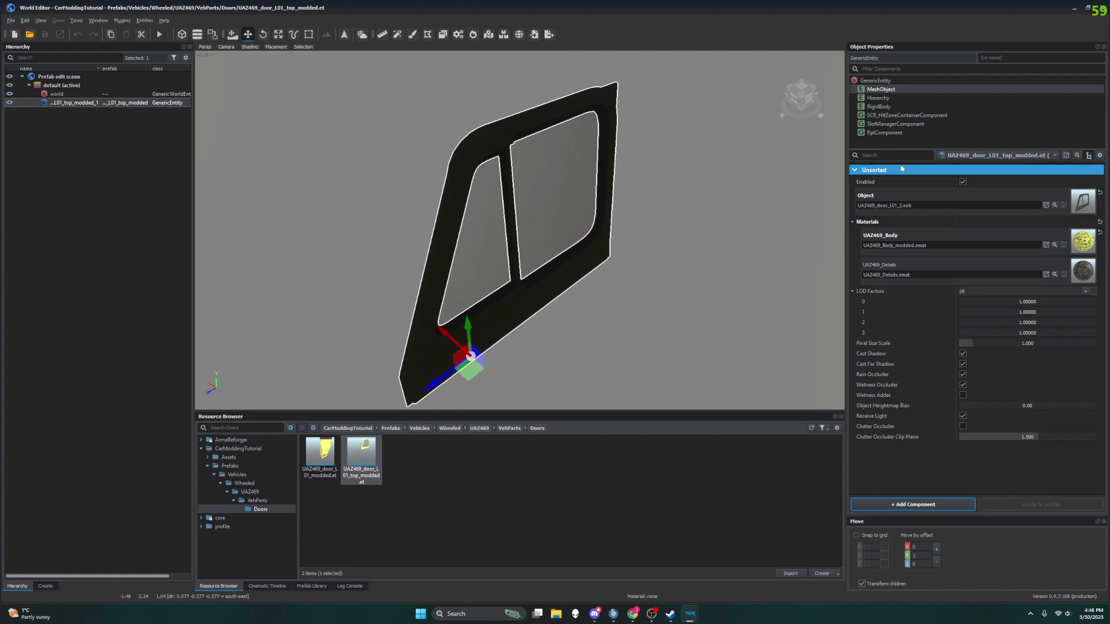
pyautogui.click(875, 98)
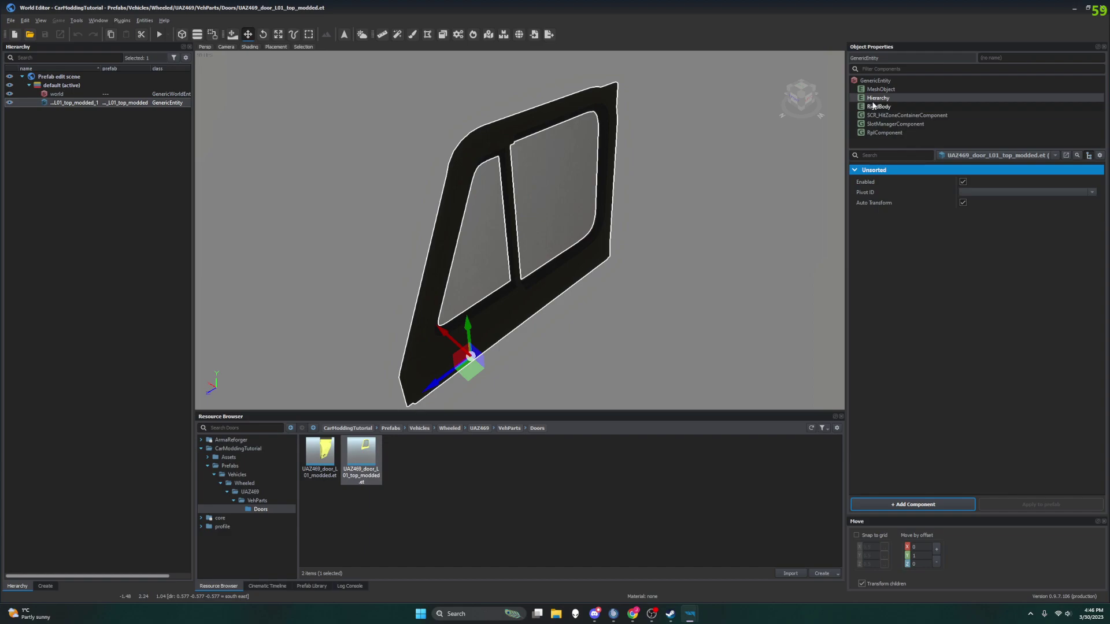
pyautogui.click(876, 107)
pyautogui.click(881, 116)
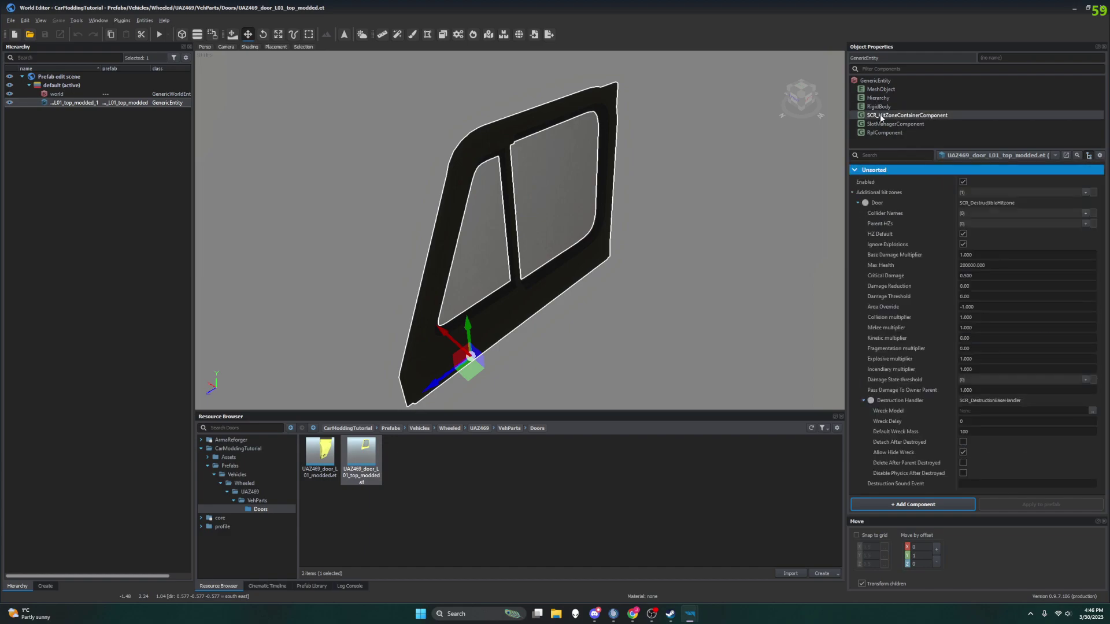
pyautogui.click(882, 124)
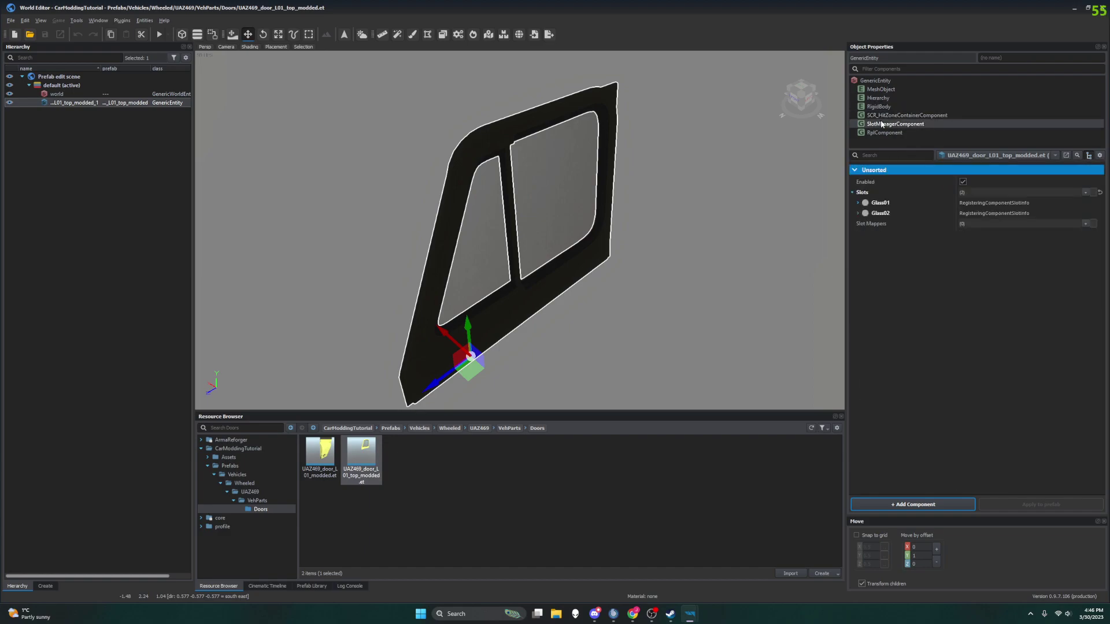
pyautogui.click(882, 134)
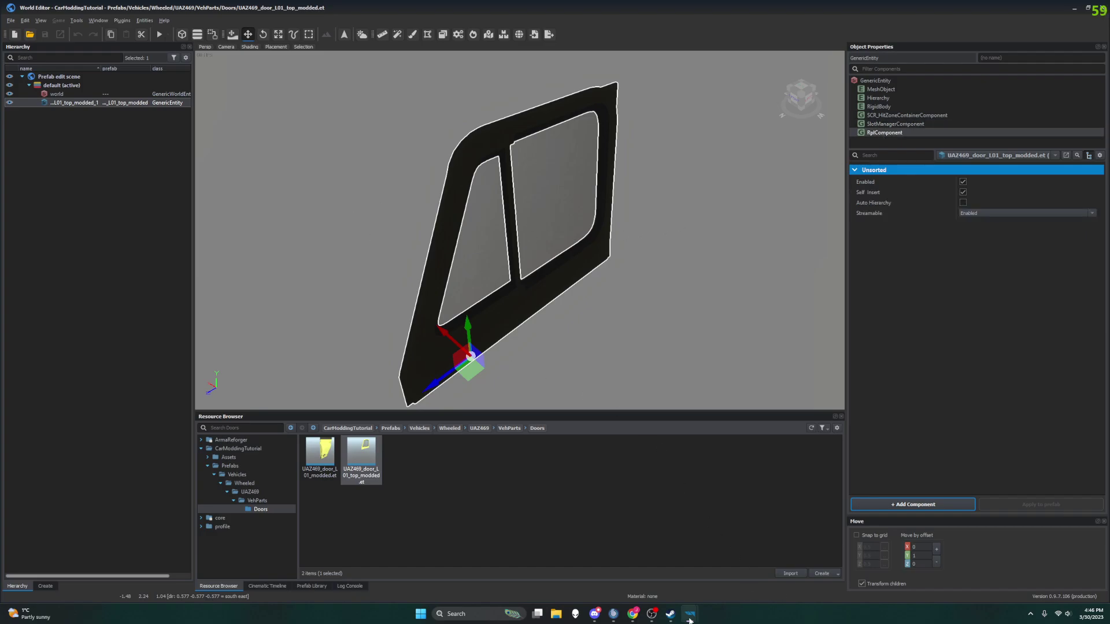
# Step: Go back to Enfusion Workbench and reopen the UAZ469_door_L01_modded prefab in the World Editor
pyautogui.moveTo(691, 616)
pyautogui.click(642, 570)
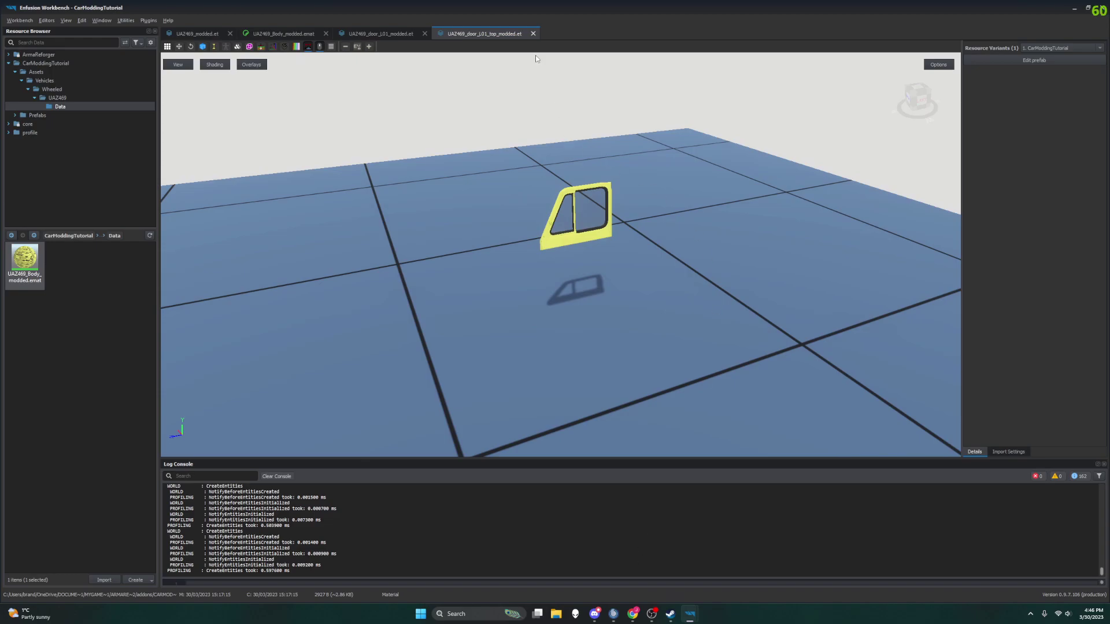
pyautogui.moveTo(549, 224); pyautogui.dragTo(561, 200)
pyautogui.click(404, 33)
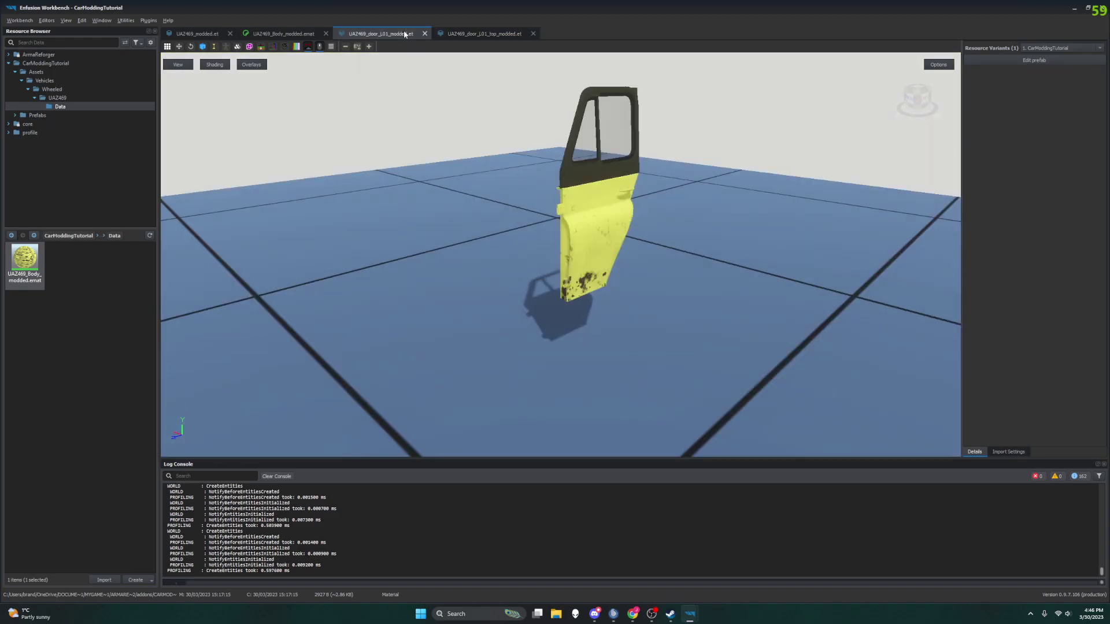
pyautogui.click(1031, 60)
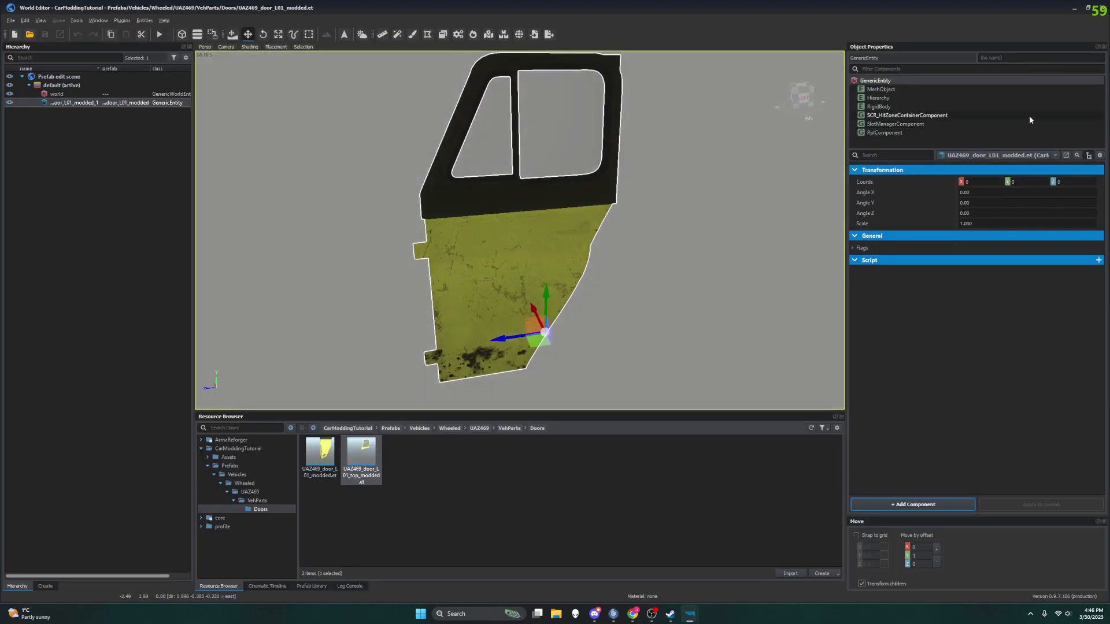
# Step: Try disabling Inherit Parent Skeleton on the door's DoorTop slot, restore it, and check the Auto Transform option
pyautogui.click(895, 124)
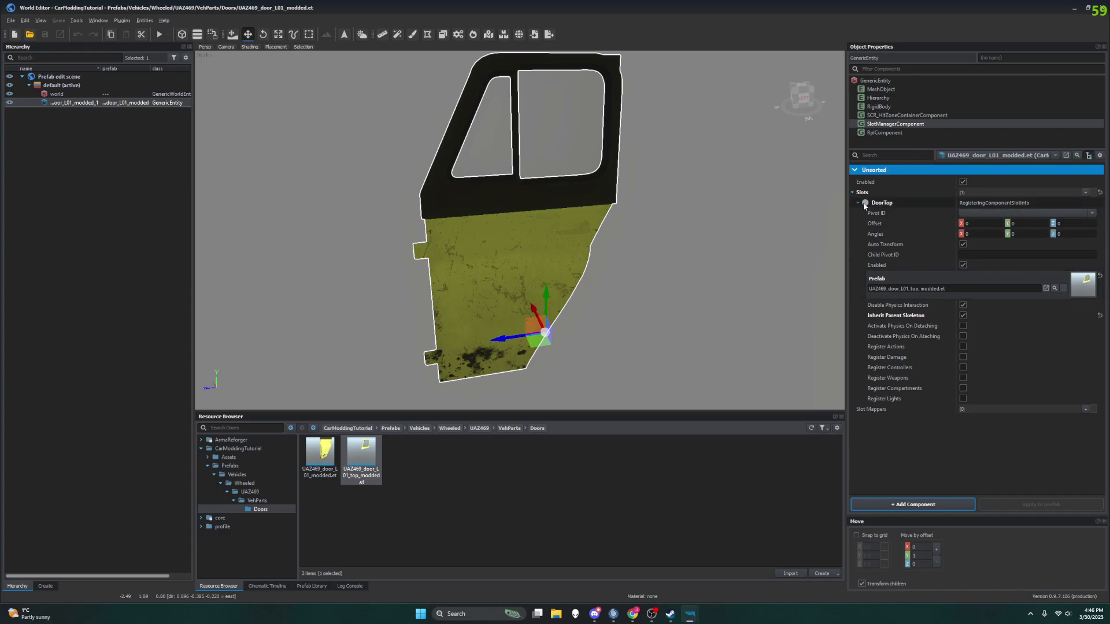
pyautogui.click(963, 316)
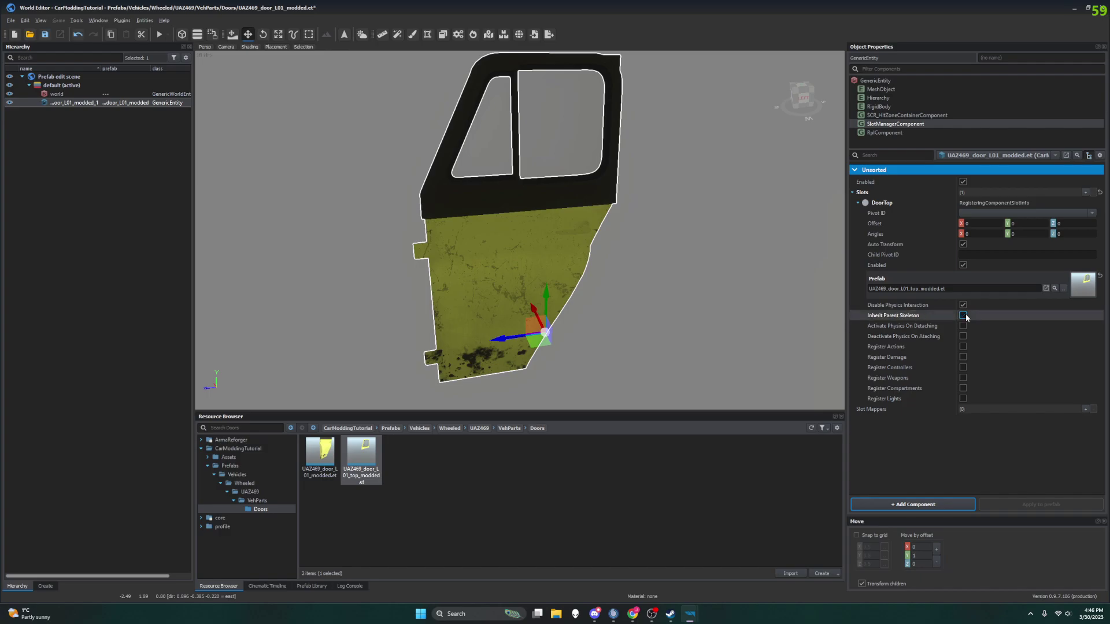
pyautogui.click(963, 315)
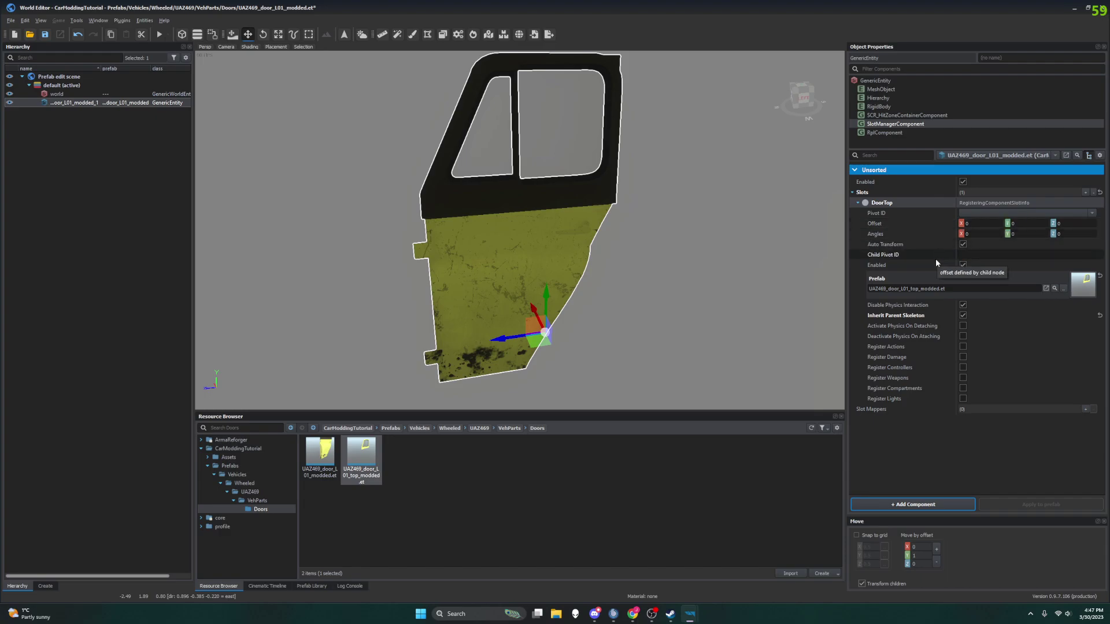
pyautogui.click(963, 245)
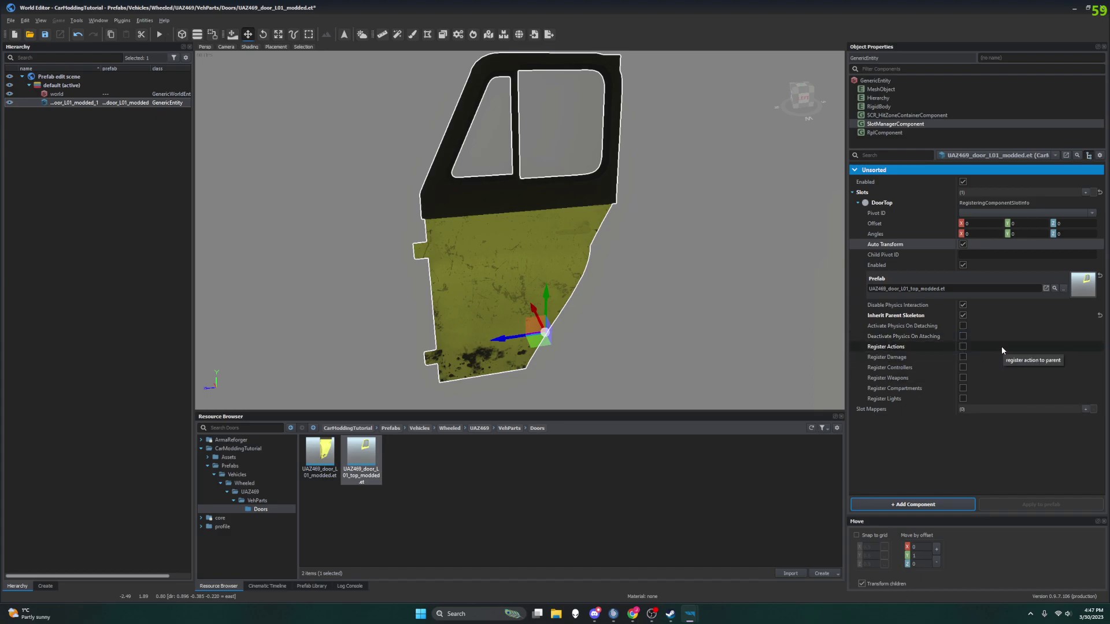
# Step: Enable Register Actions, Register Damage, Register Controllers, Register Weapons and Register Compartments on the DoorTop slot
pyautogui.click(963, 347)
pyautogui.click(963, 347)
pyautogui.click(962, 388)
pyautogui.click(963, 378)
pyautogui.click(962, 367)
pyautogui.click(963, 357)
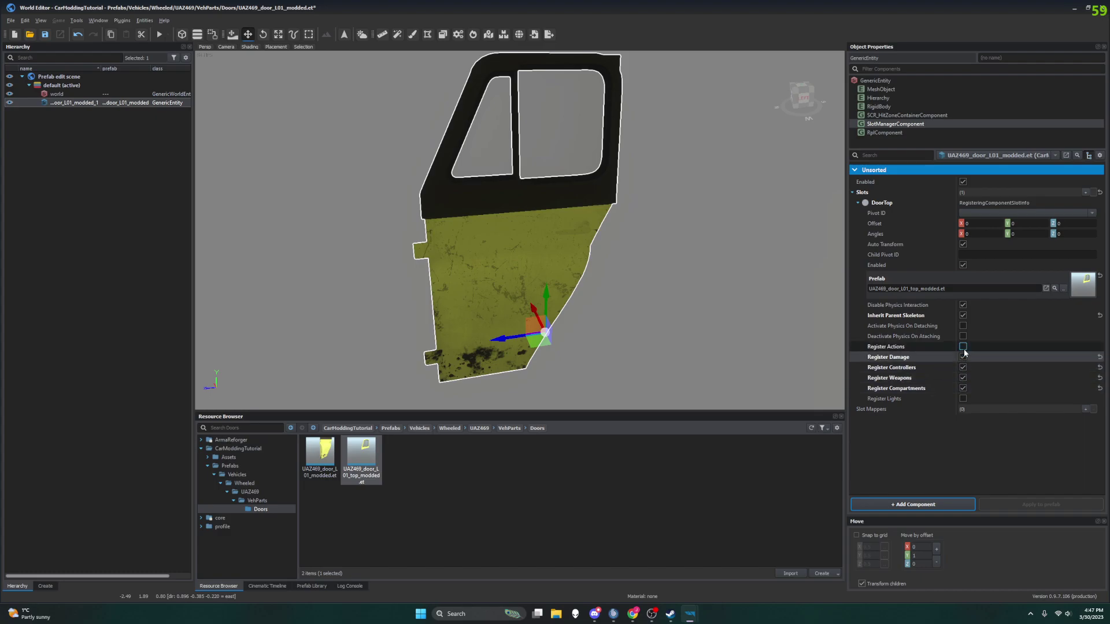
pyautogui.click(963, 347)
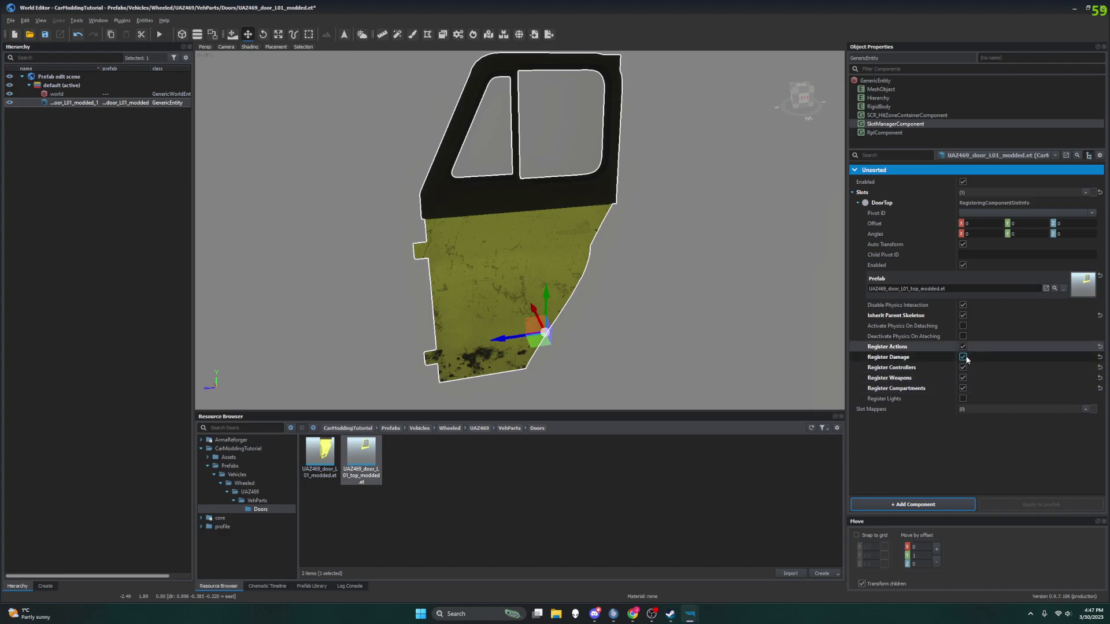
# Step: Save the UAZ469_door_L01_modded prefab using the save prefabs with options command and check the door in the viewport
pyautogui.click(10, 20)
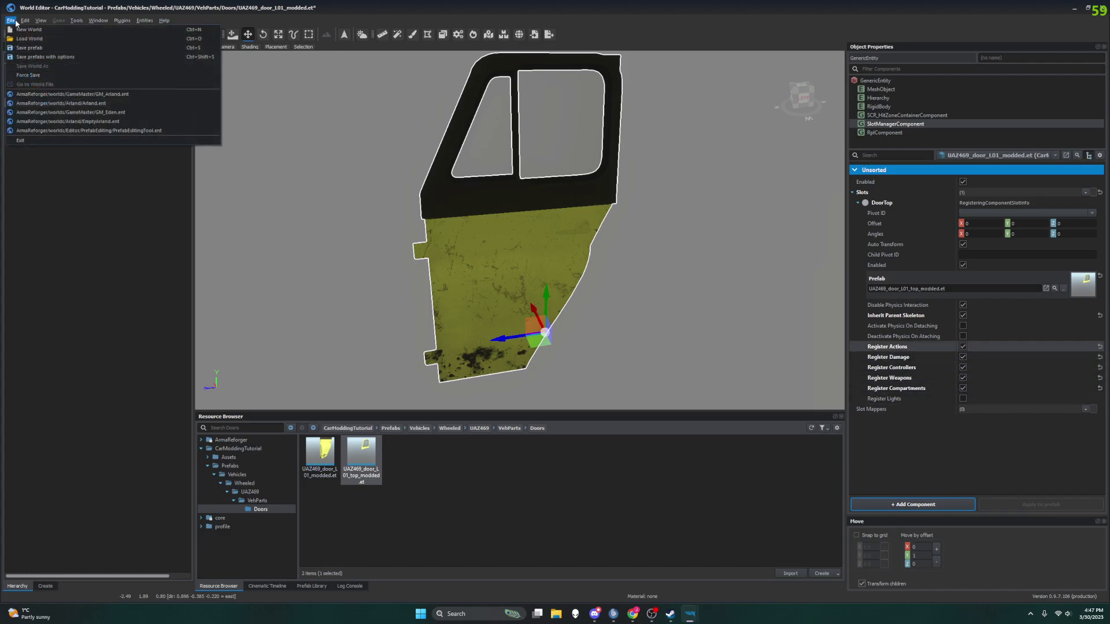
pyautogui.click(44, 57)
pyautogui.click(410, 347)
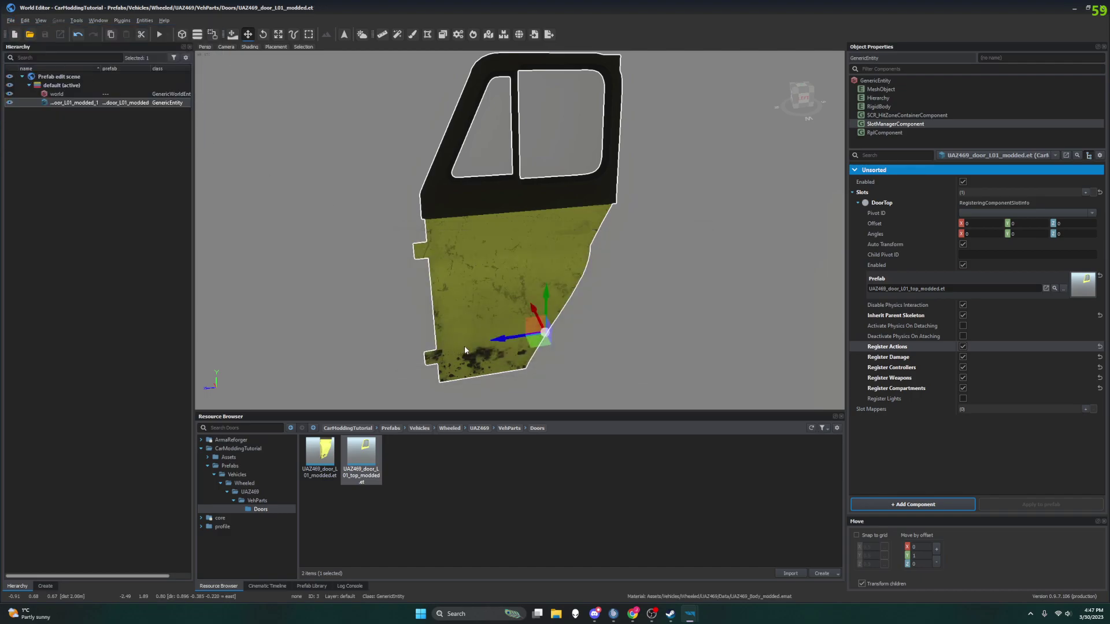
pyautogui.moveTo(487, 239); pyautogui.dragTo(517, 268, button='middle')
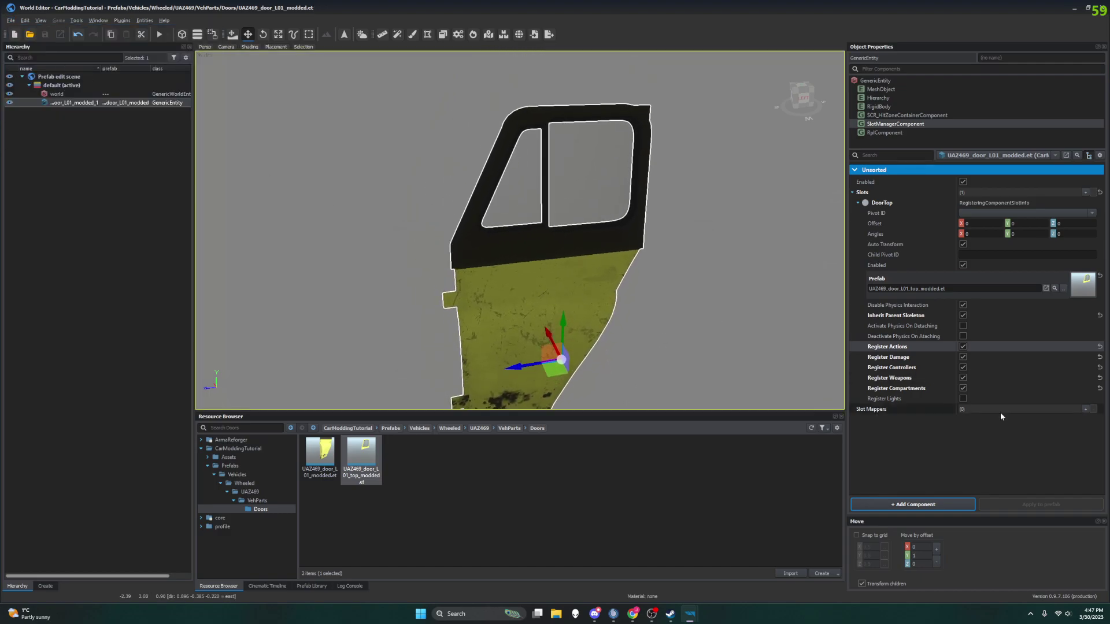
# Step: Disable the DoorTop slot's Register Actions, Damage, Controllers, Weapons and Compartments options again, keeping Inherit Parent Skeleton enabled
pyautogui.click(963, 388)
pyautogui.click(962, 379)
pyautogui.click(962, 368)
pyautogui.click(962, 358)
pyautogui.click(962, 347)
pyautogui.click(964, 368)
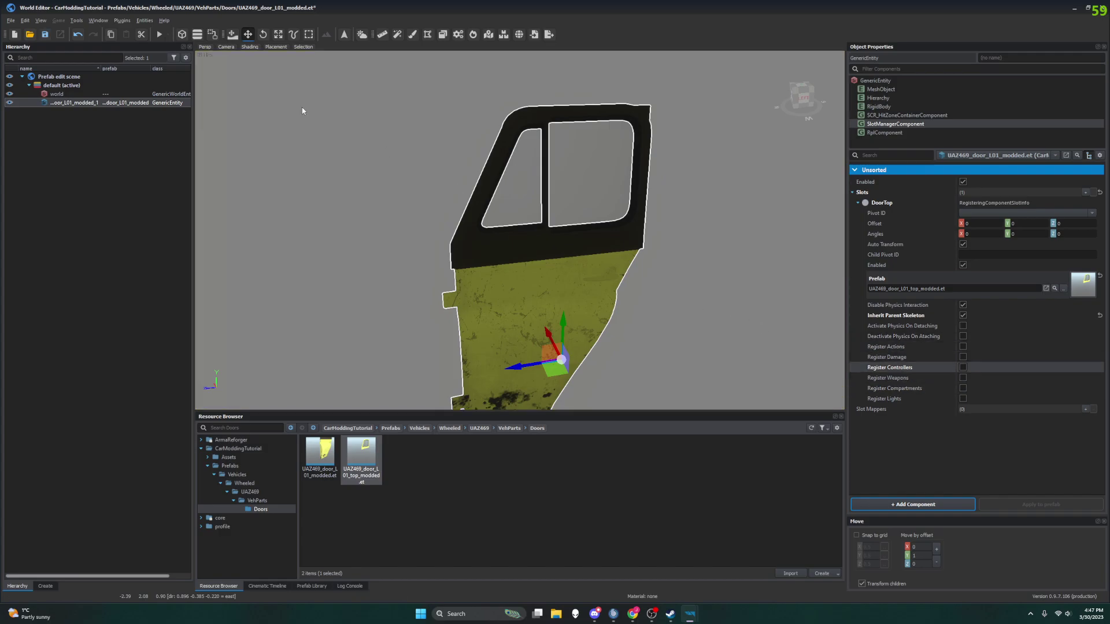
pyautogui.click(960, 317)
pyautogui.click(963, 317)
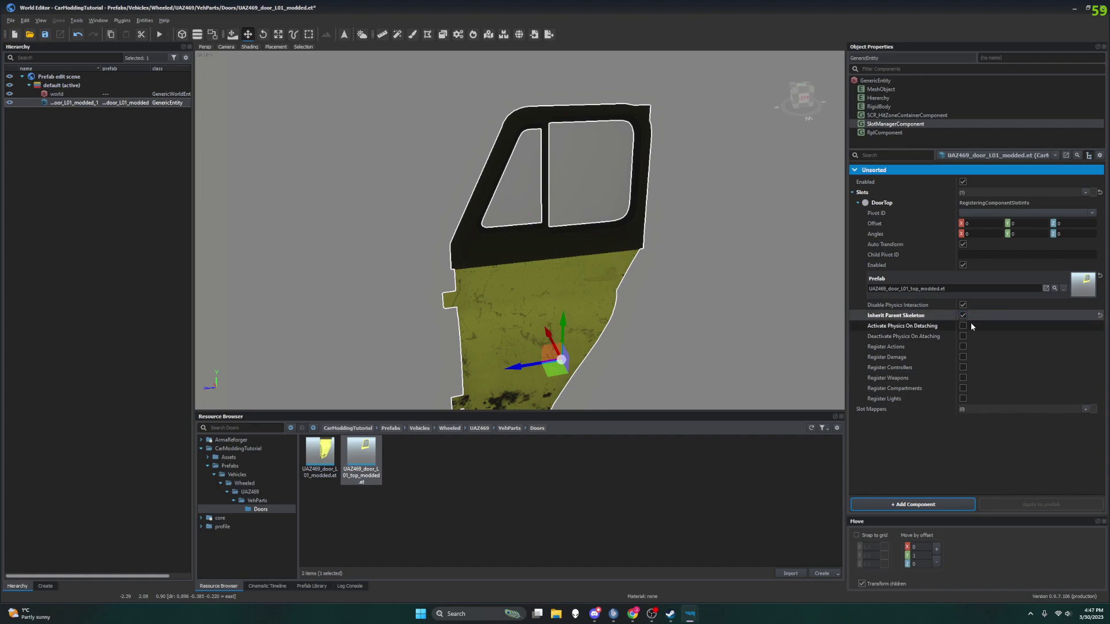
# Step: Disable Inherit Parent Skeleton on the DoorTop slot and save UAZ469_door_L01_modded using the save prefabs with options command
pyautogui.click(962, 316)
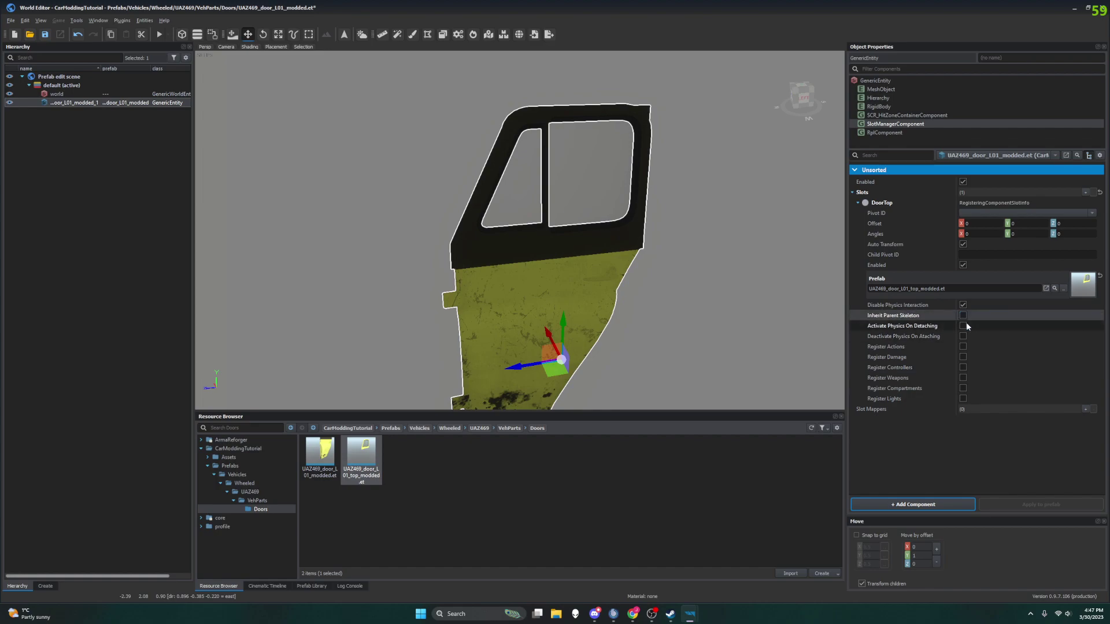
pyautogui.click(12, 20)
pyautogui.click(50, 58)
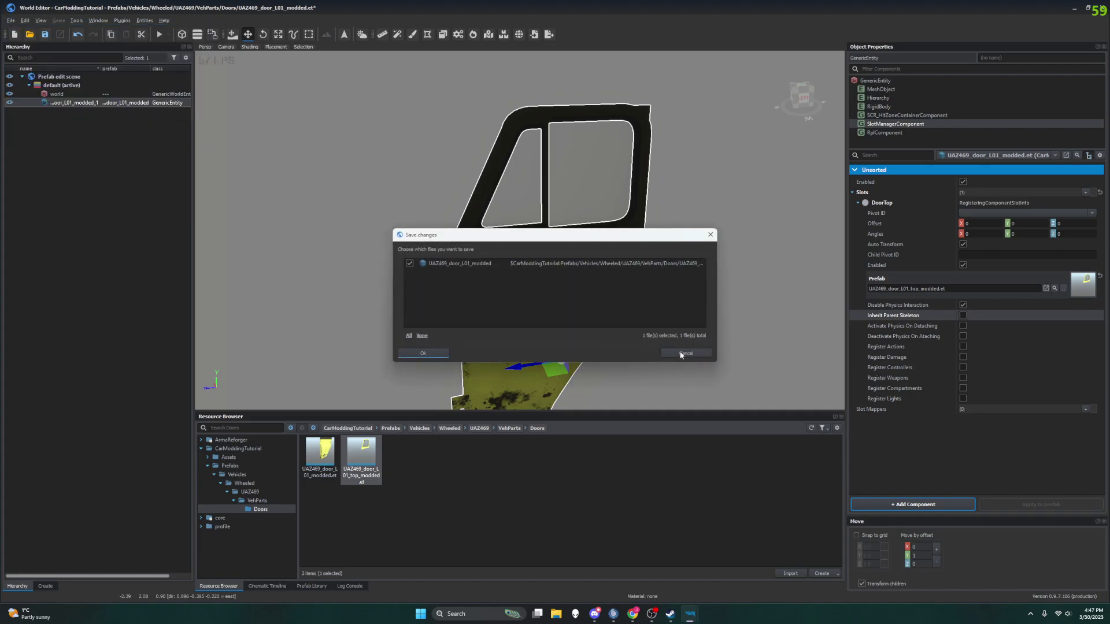
pyautogui.click(417, 353)
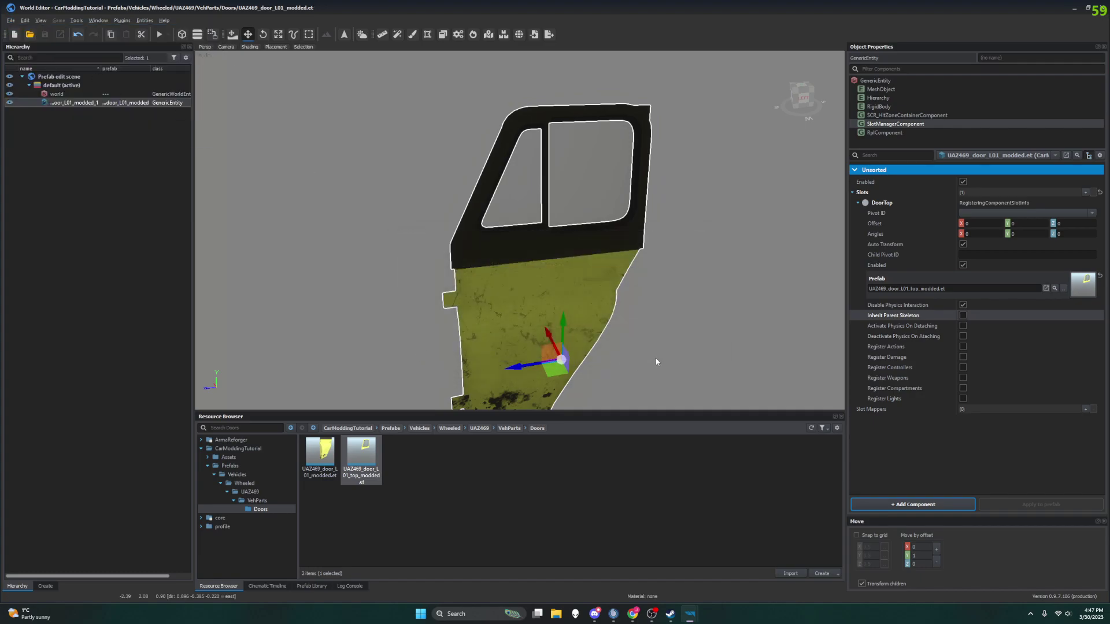
# Step: Reassign UAZ469_door_L01_top_modded.et as the DoorTop slot's prefab and inspect the door from several angles
pyautogui.click(1064, 289)
pyautogui.click(435, 262)
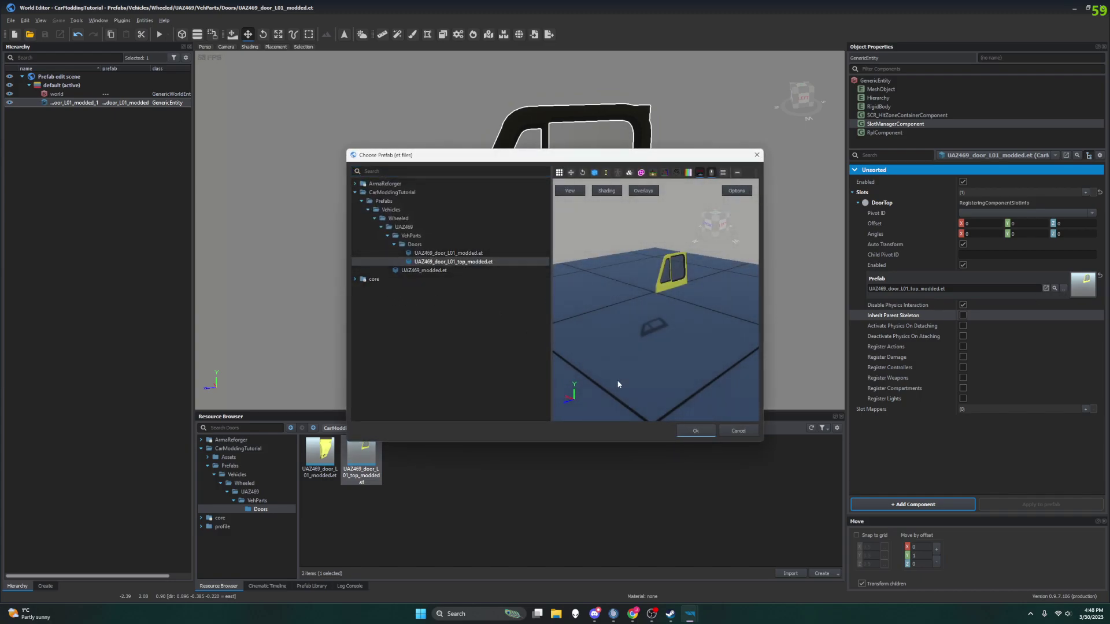
pyautogui.click(697, 431)
pyautogui.moveTo(600, 323); pyautogui.dragTo(763, 320, button='right')
pyautogui.press('a')
pyautogui.moveTo(329, 243); pyautogui.dragTo(388, 211, button='middle')
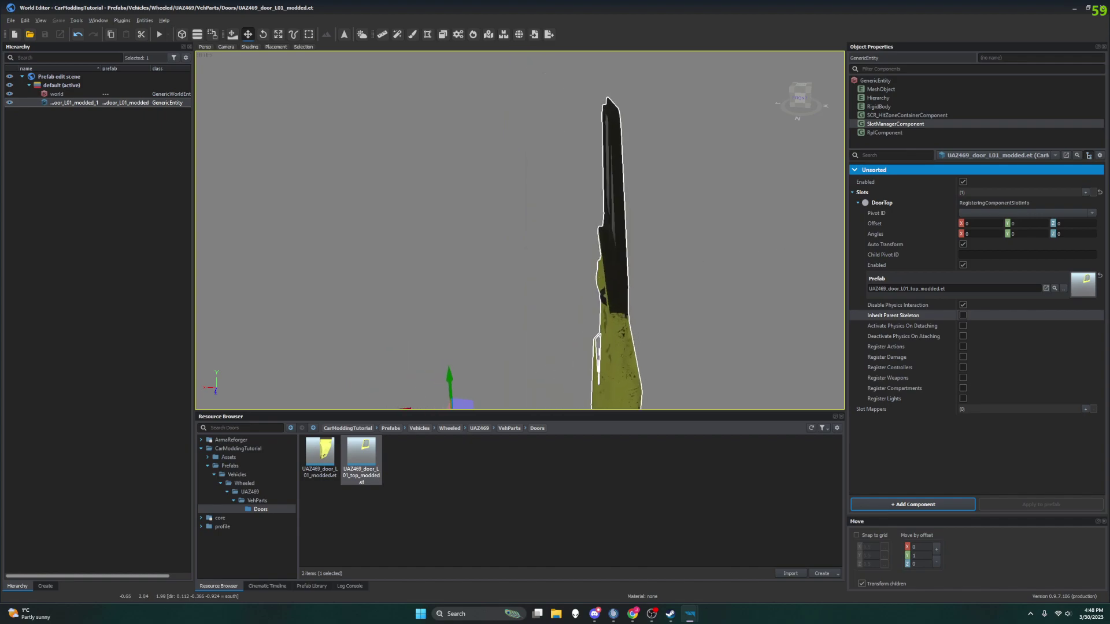
pyautogui.moveTo(388, 212); pyautogui.dragTo(376, 214, button='right')
pyautogui.moveTo(377, 215); pyautogui.dragTo(272, 242, button='middle')
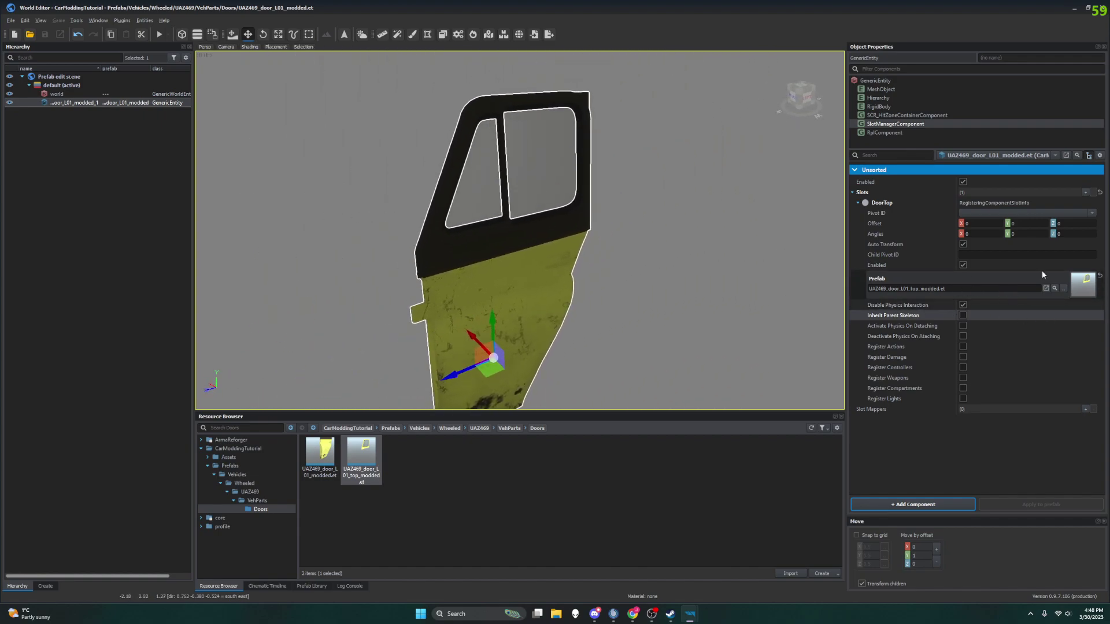
pyautogui.moveTo(594, 255); pyautogui.dragTo(558, 274, button='right')
pyautogui.moveTo(558, 275); pyautogui.dragTo(597, 201, button='middle')
pyautogui.moveTo(597, 200); pyautogui.dragTo(633, 136, button='right')
pyautogui.moveTo(592, 255); pyautogui.dragTo(592, 255, button='right')
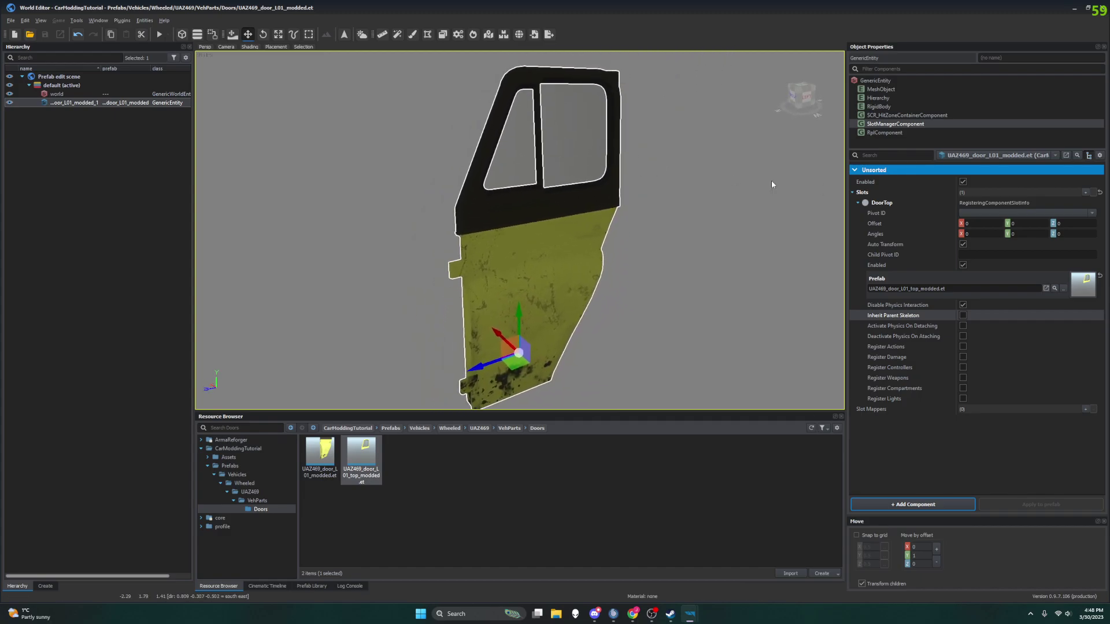
# Step: Open the UAZ469_Details material from the door's MeshObject, examine its texture maps and material layers, and close it
pyautogui.click(881, 90)
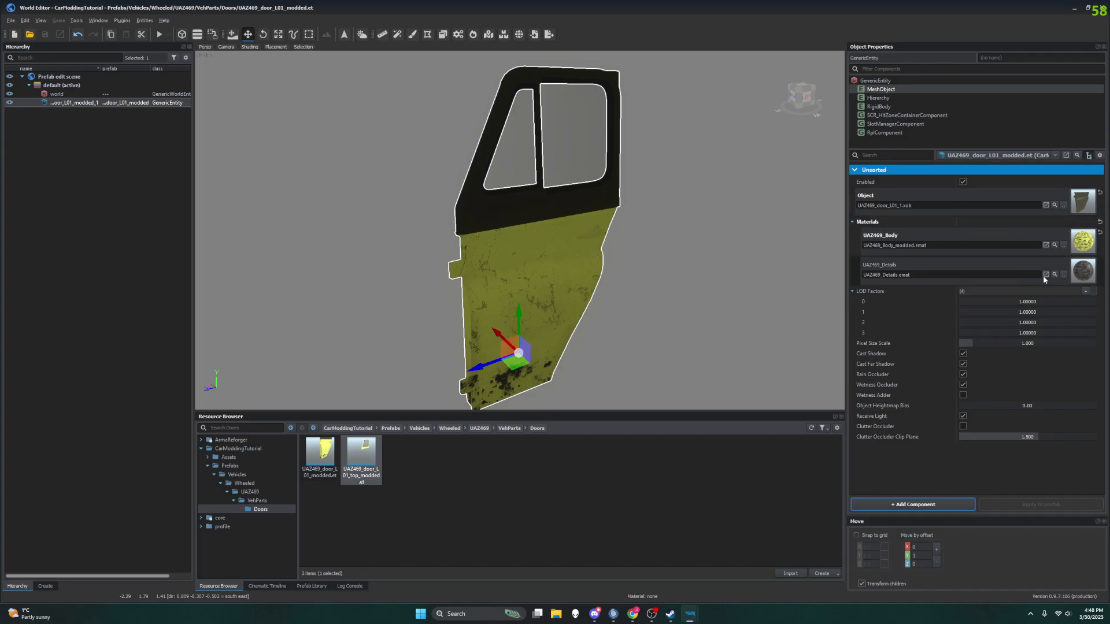
pyautogui.click(1062, 274)
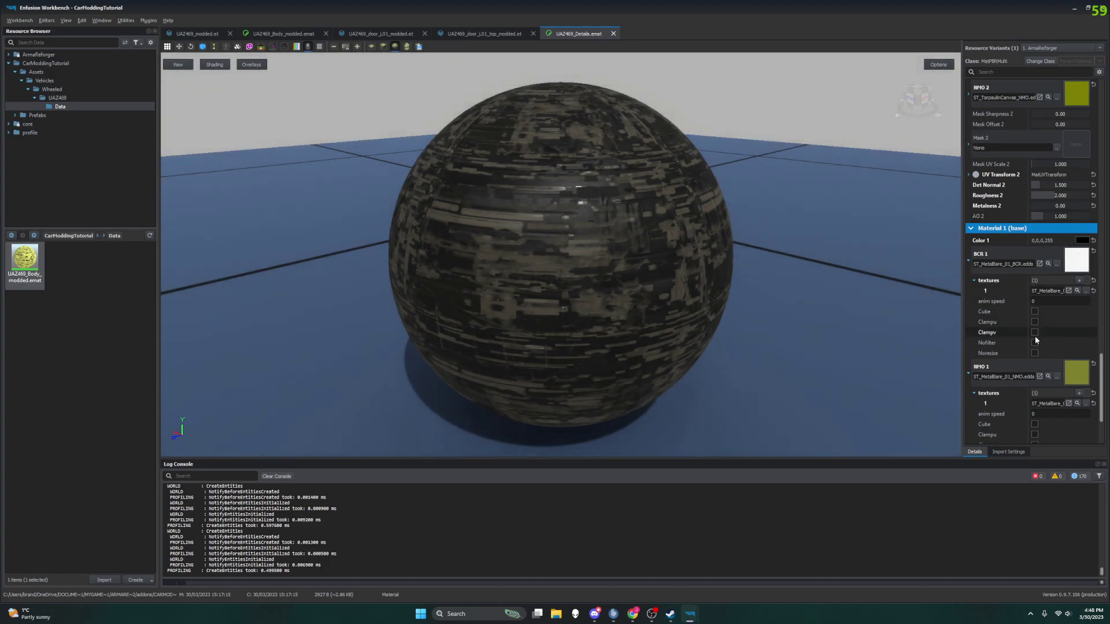
pyautogui.scroll(-3, 1035, 335)
pyautogui.scroll(-10, 1035, 339)
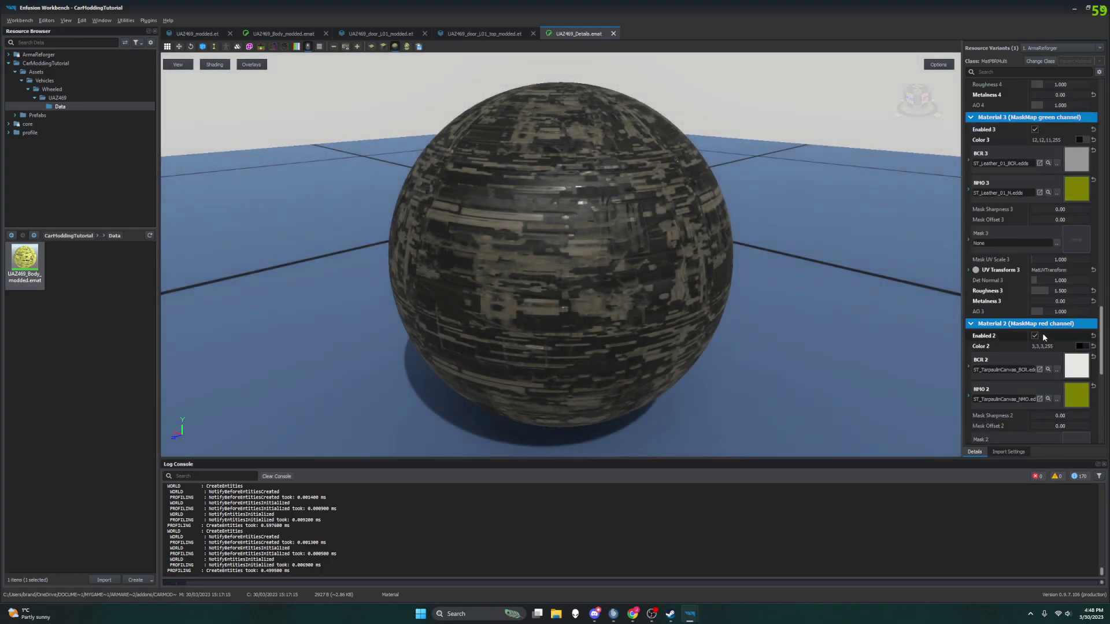
pyautogui.scroll(5, 1043, 333)
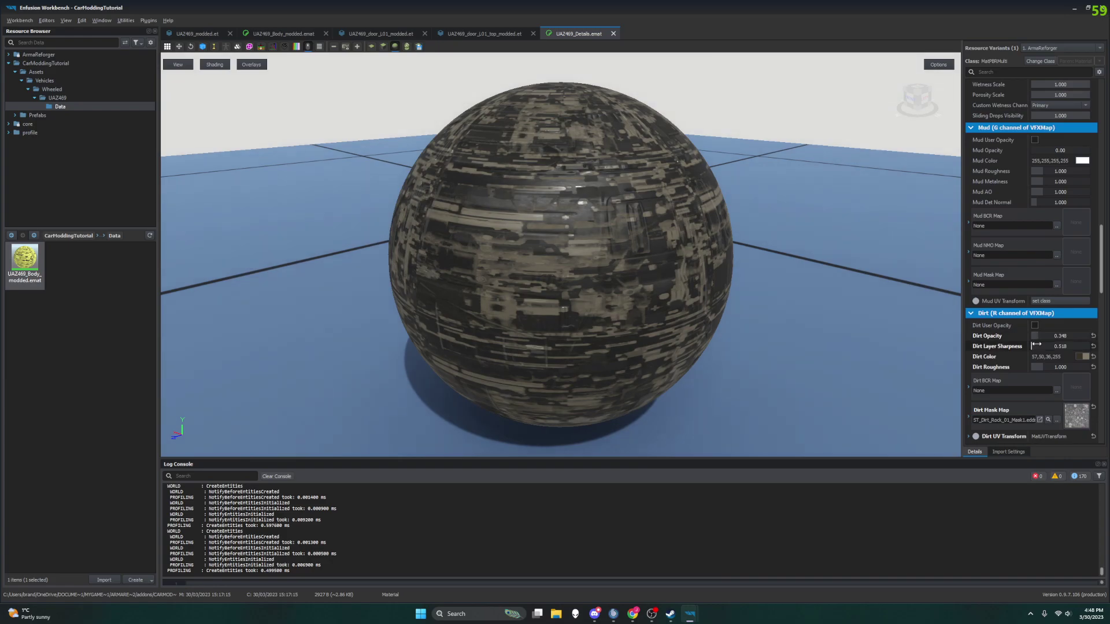
pyautogui.scroll(-2, 1027, 371)
pyautogui.scroll(2, 1028, 371)
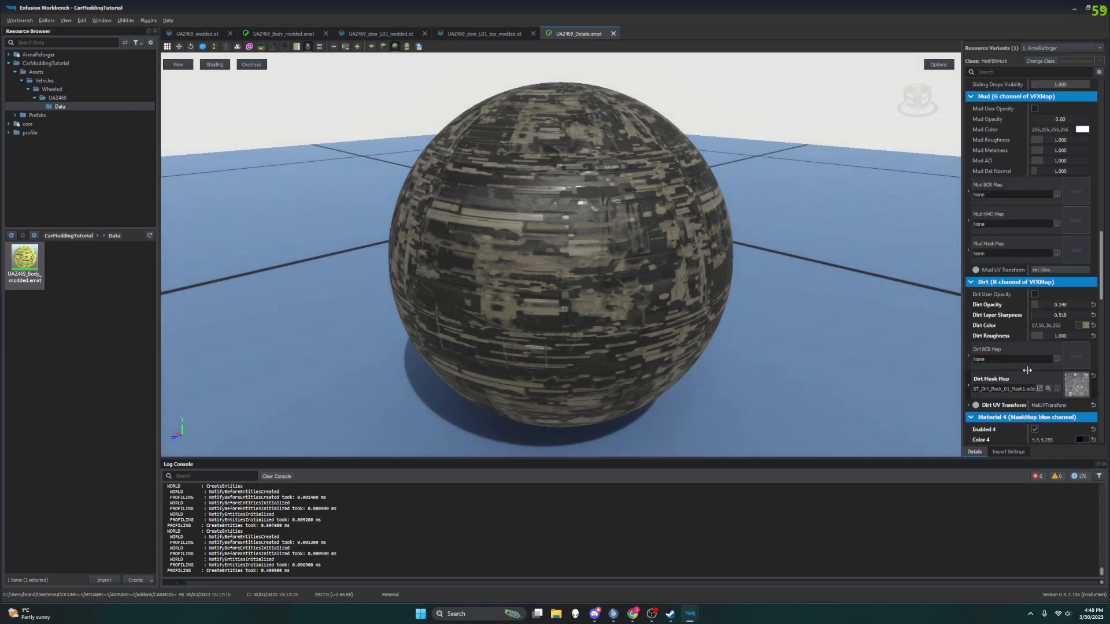
pyautogui.scroll(10, 1027, 370)
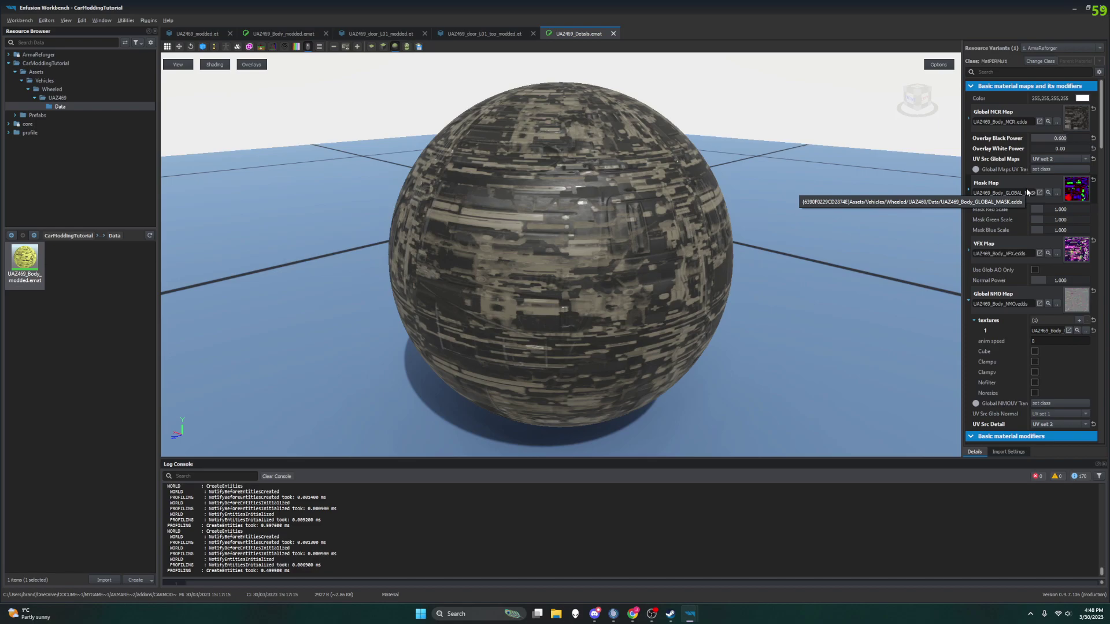
pyautogui.scroll(-5, 1074, 248)
pyautogui.scroll(3, 1074, 247)
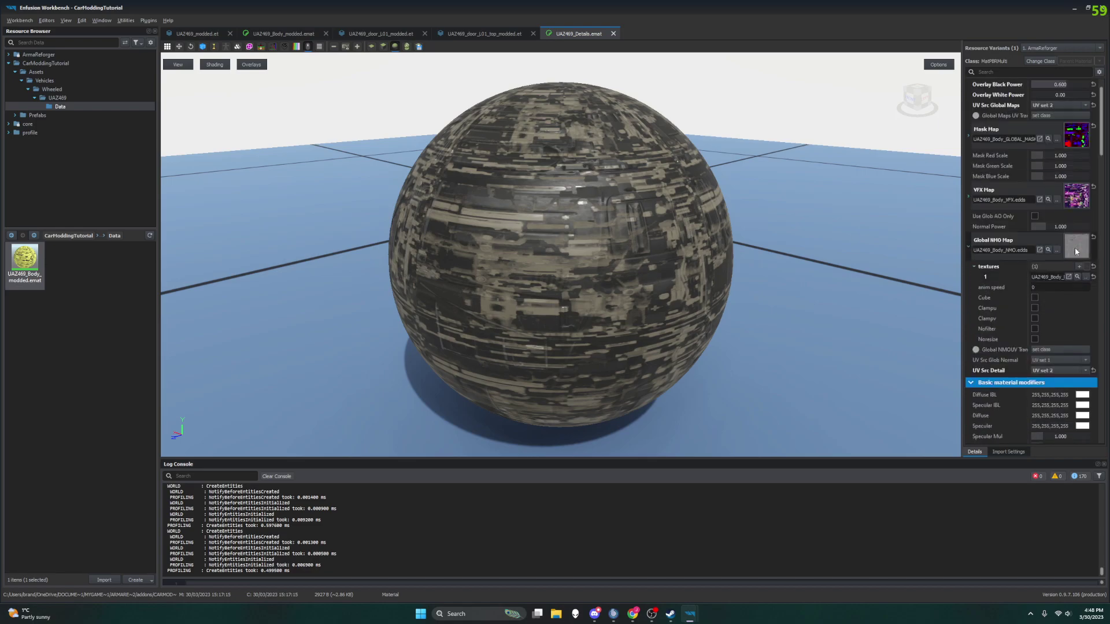
pyautogui.moveTo(962, 282); pyautogui.dragTo(856, 283)
pyautogui.scroll(-8, 1042, 306)
pyautogui.scroll(-12, 1041, 309)
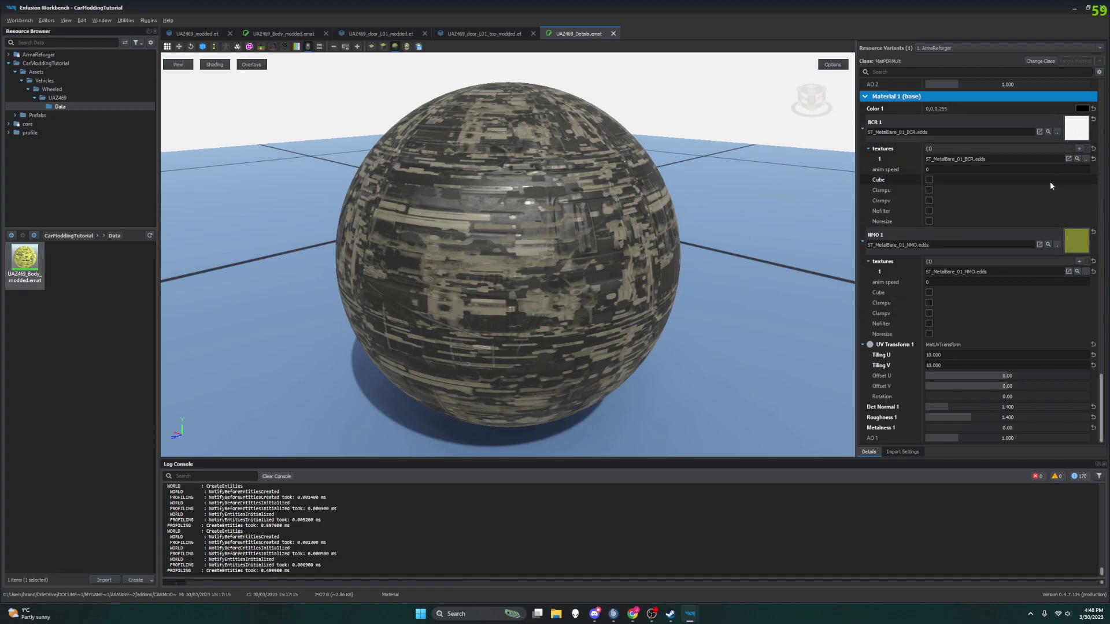
pyautogui.scroll(3, 1040, 240)
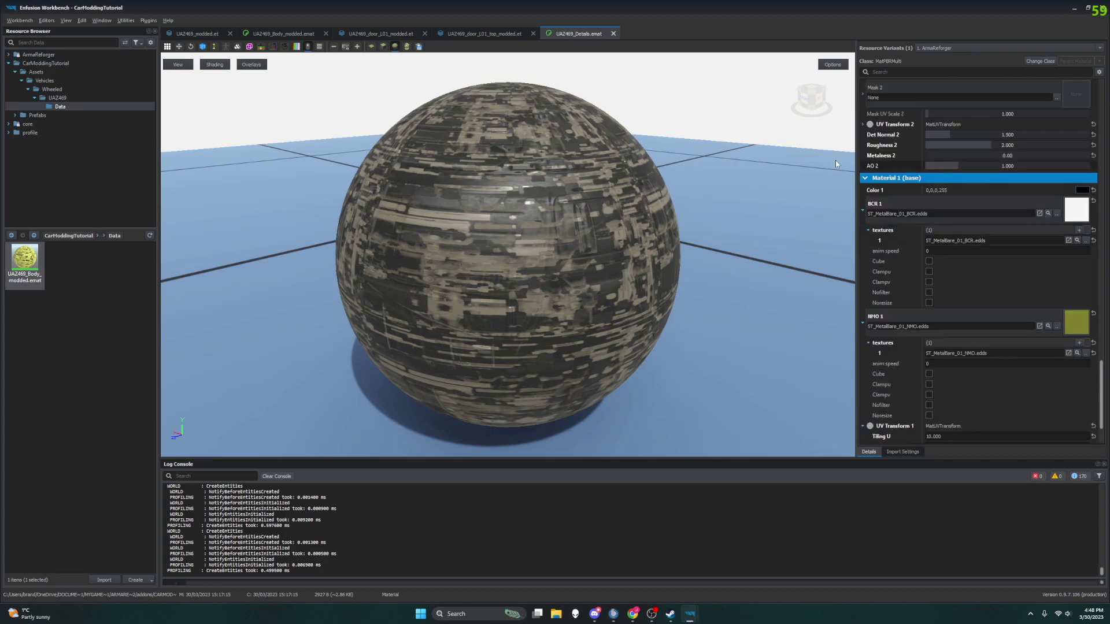
pyautogui.click(614, 34)
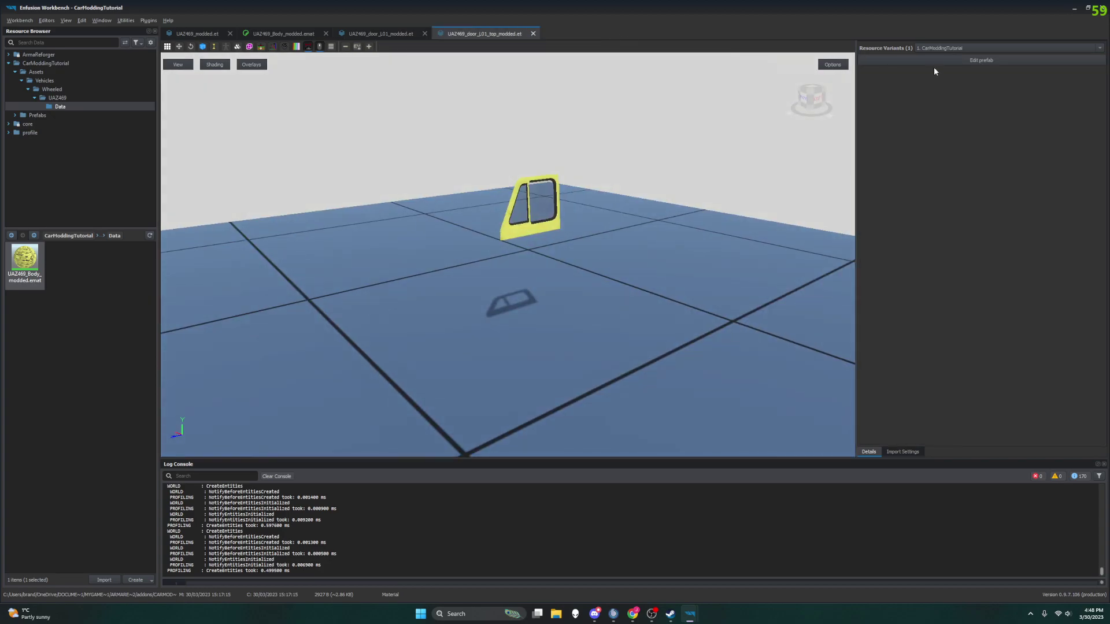
# Step: Return to the World Editor, check the door's SlotManagerComponent and viewport model, and force save the prefab
pyautogui.moveTo(690, 613)
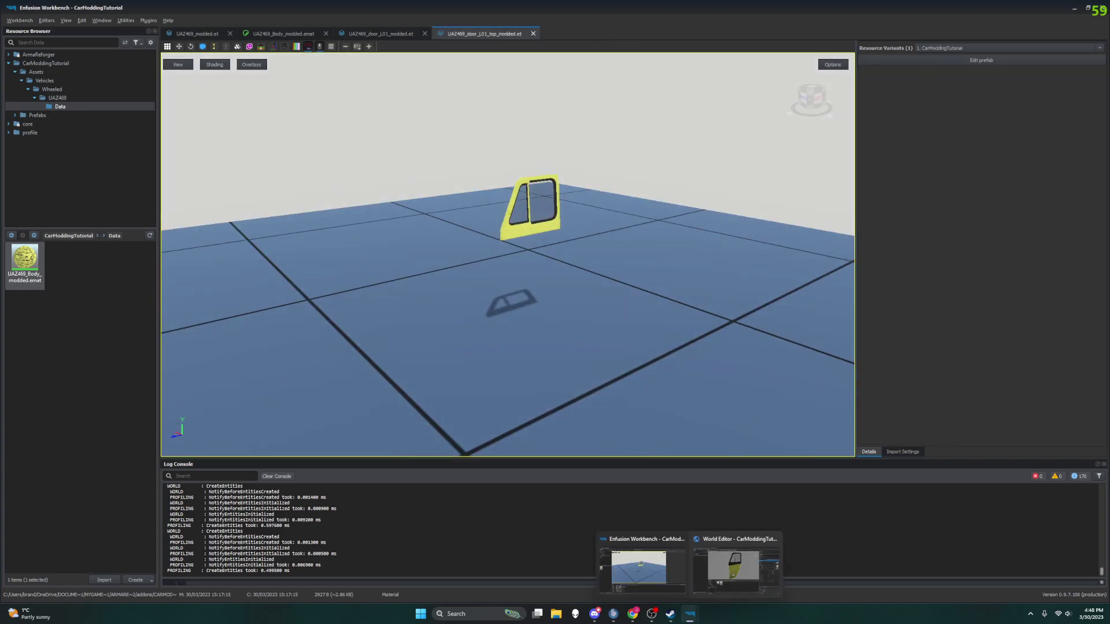
pyautogui.click(752, 563)
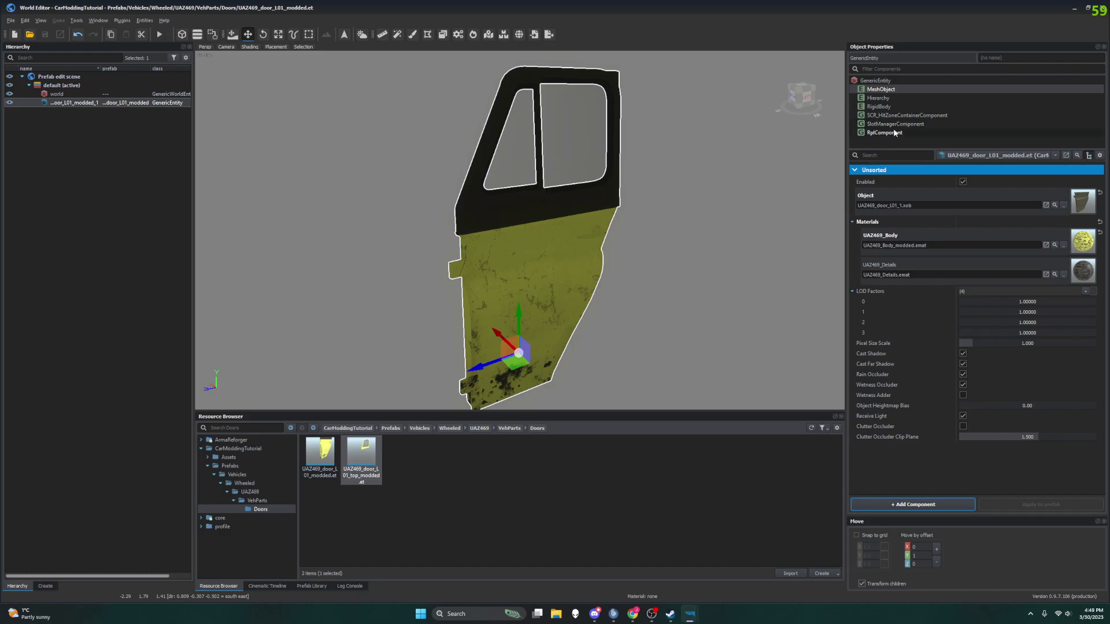
pyautogui.click(876, 133)
pyautogui.click(915, 124)
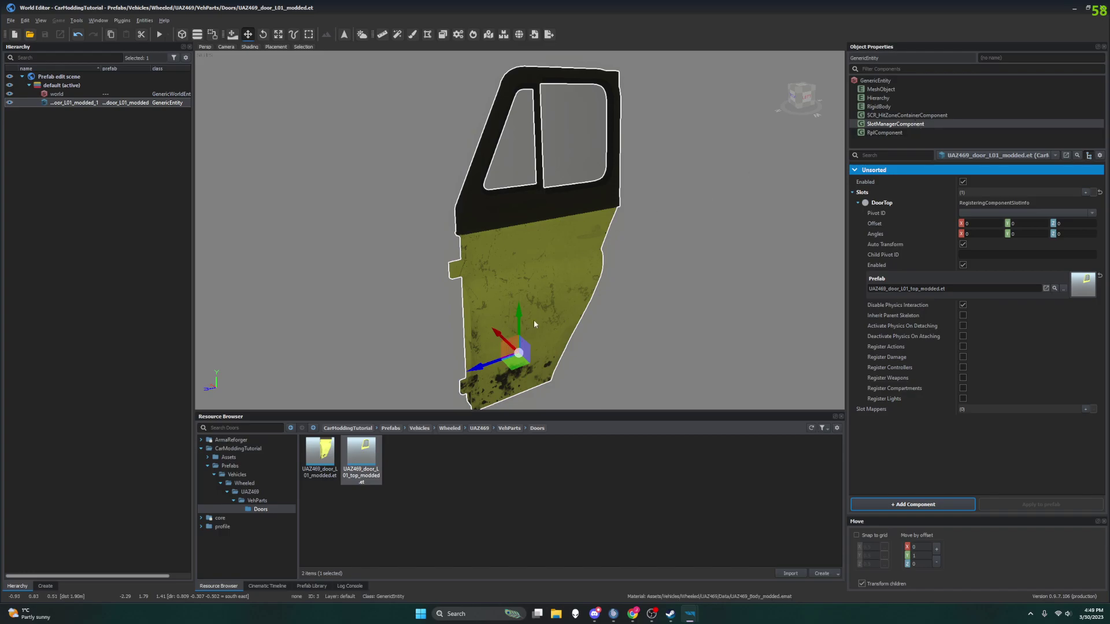
pyautogui.moveTo(582, 315); pyautogui.dragTo(671, 255, button='right')
pyautogui.moveTo(440, 133); pyautogui.dragTo(271, 192, button='right')
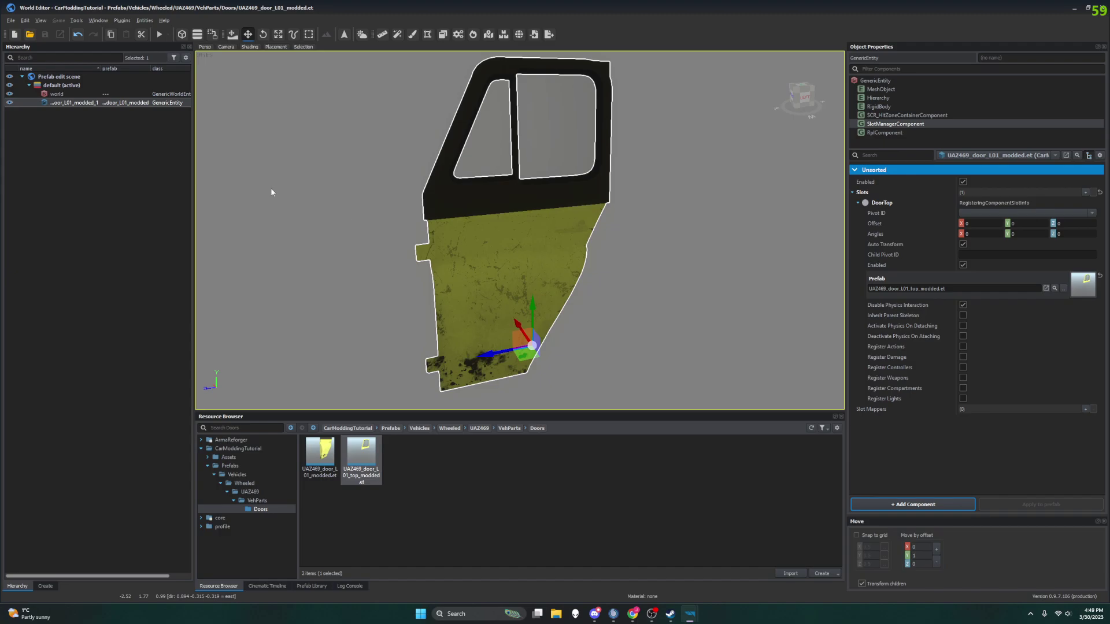
pyautogui.click(17, 22)
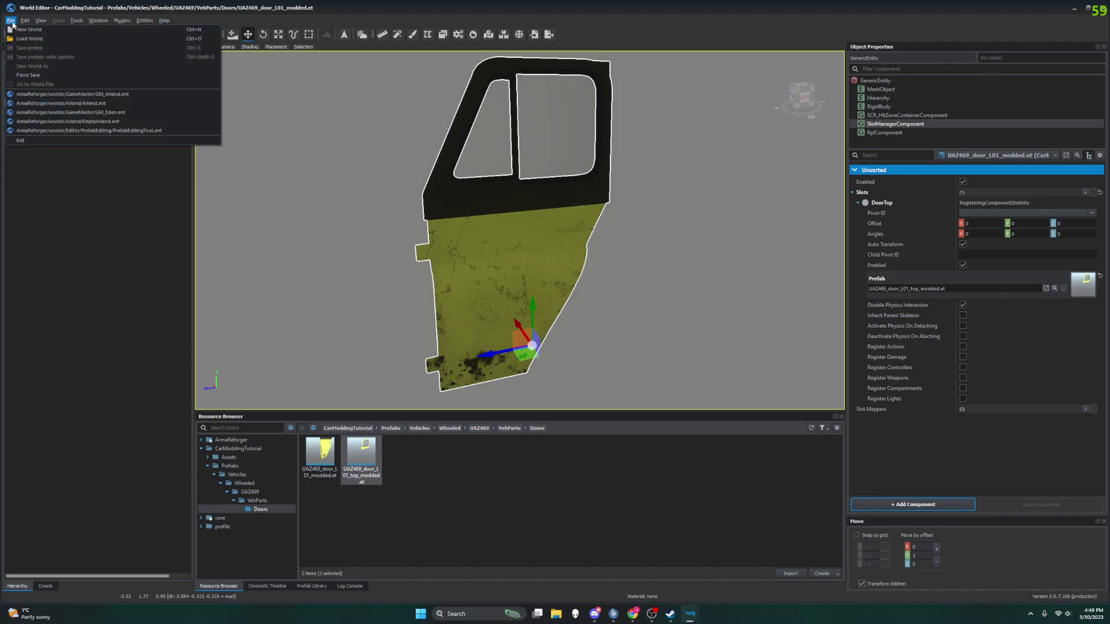
pyautogui.click(40, 75)
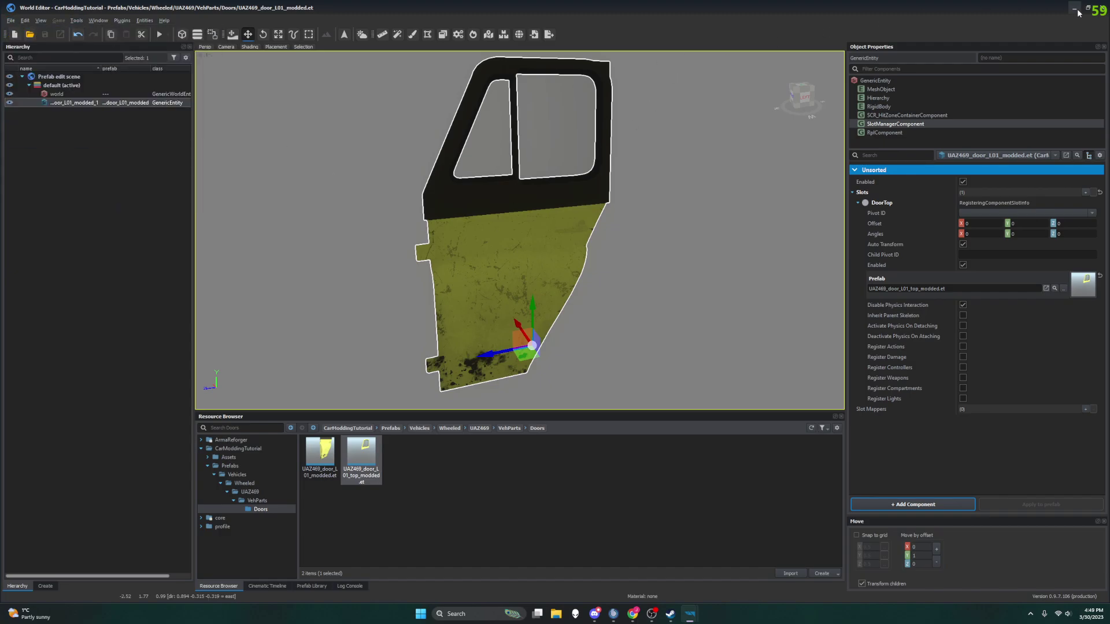
# Step: Switch to the Enfusion Workbench main window, save all unsaved changes and close the Workbench
pyautogui.click(1077, 11)
pyautogui.click(15, 21)
pyautogui.click(36, 41)
pyautogui.click(24, 21)
pyautogui.click(25, 40)
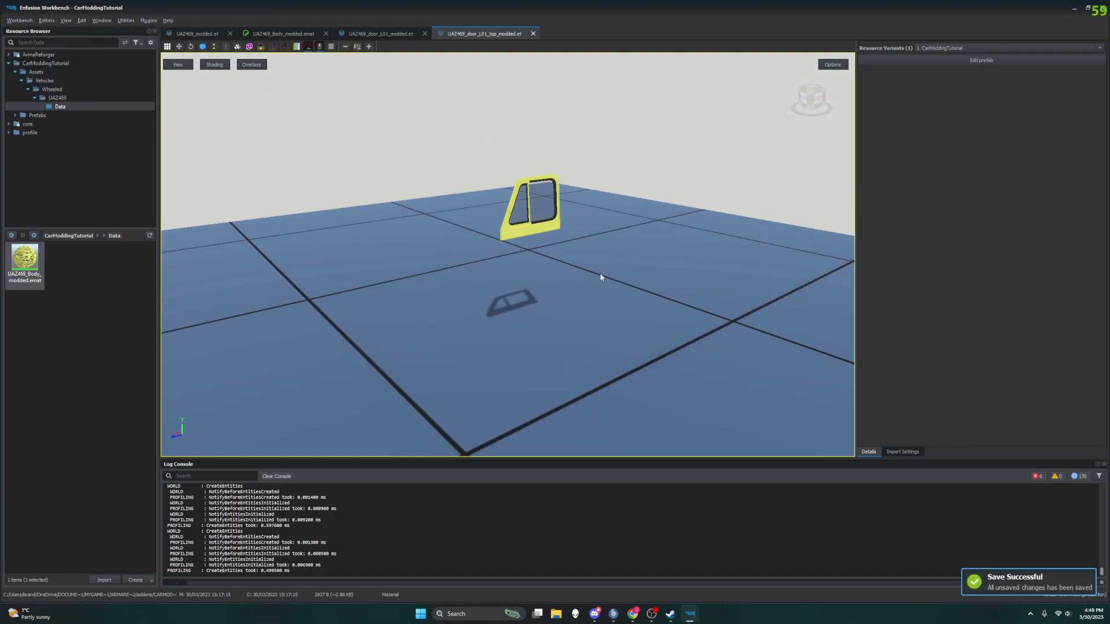
pyautogui.click(1101, 8)
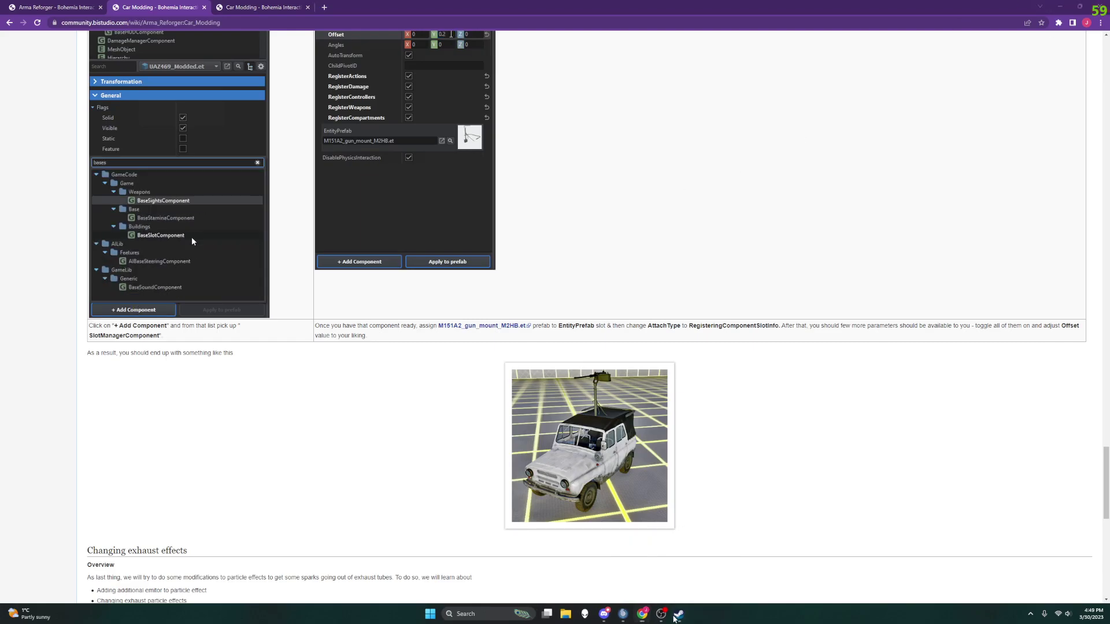
# Step: Relaunch Arma Reforger Tools from Steam and open the CarModdingTutorial project
pyautogui.click(680, 614)
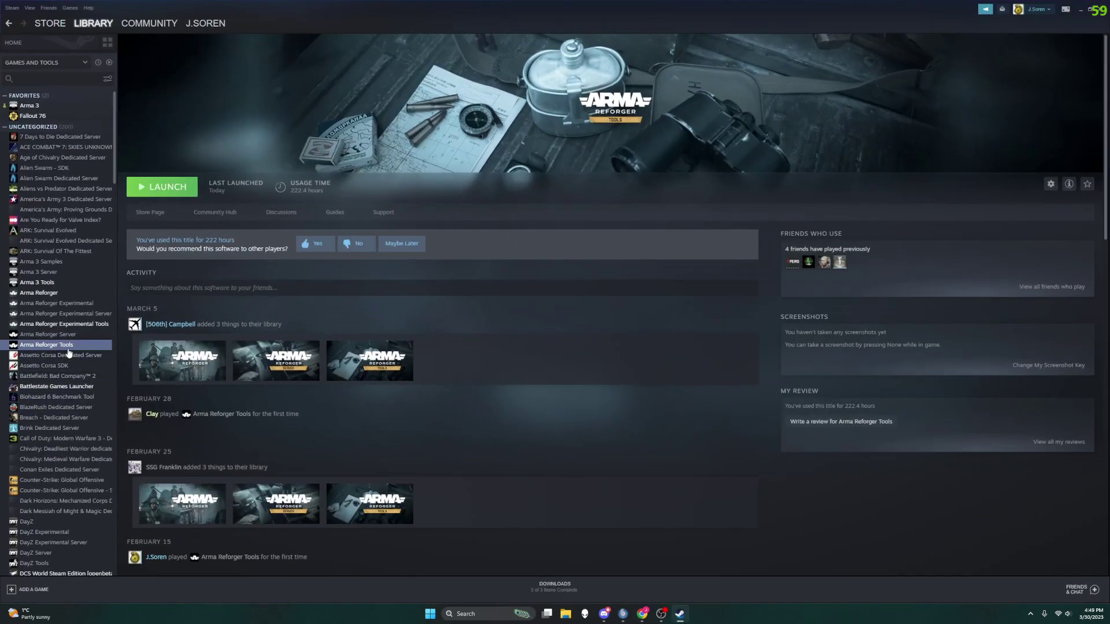
pyautogui.click(159, 187)
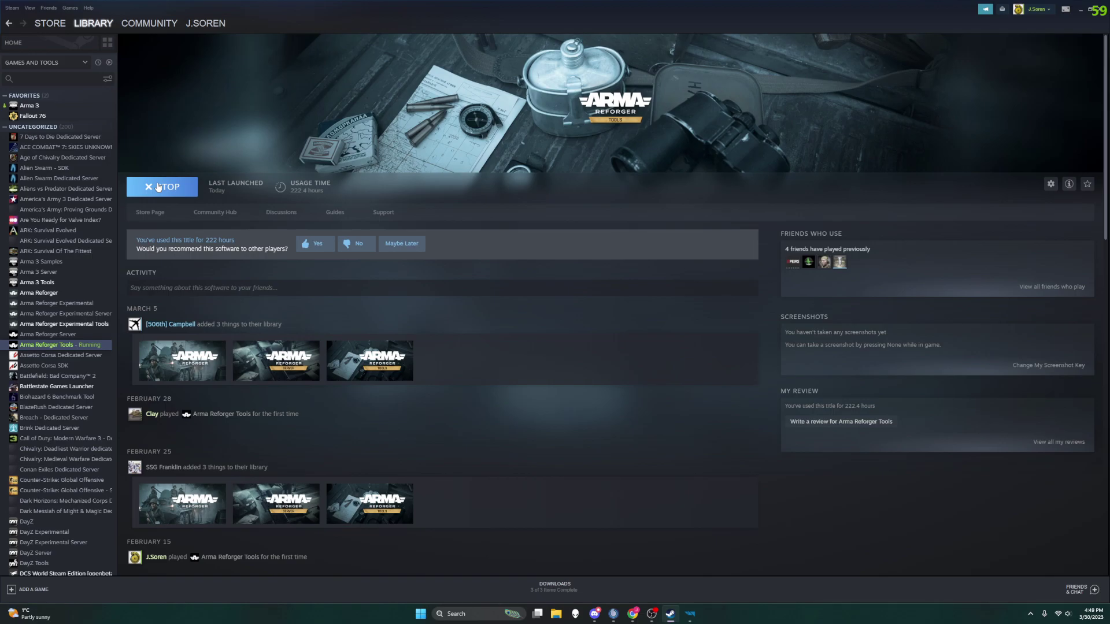
pyautogui.click(685, 618)
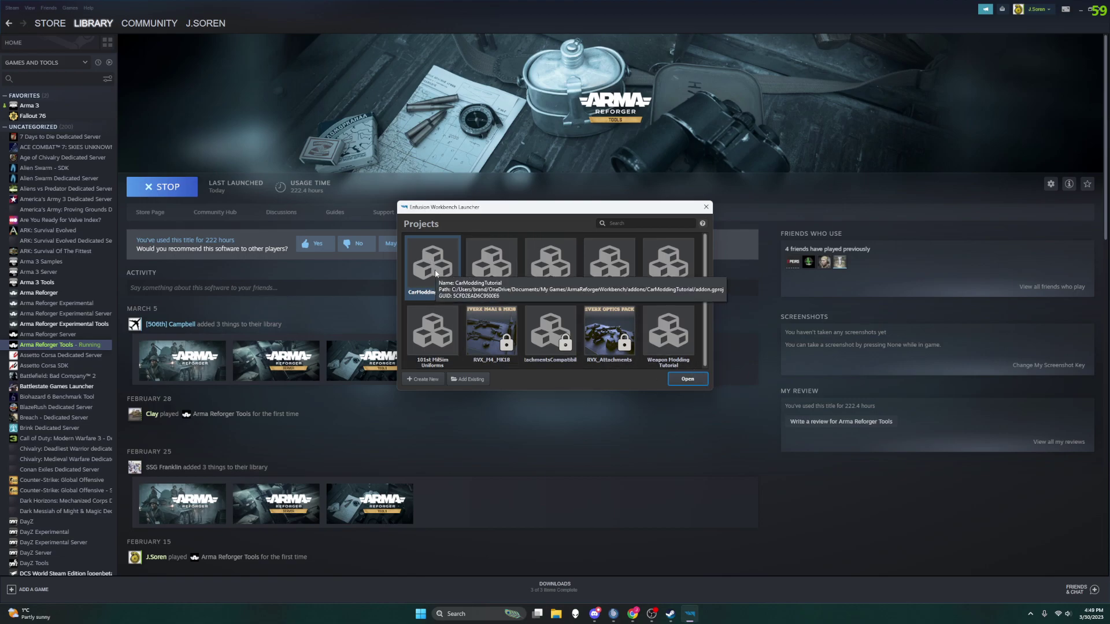
pyautogui.click(686, 381)
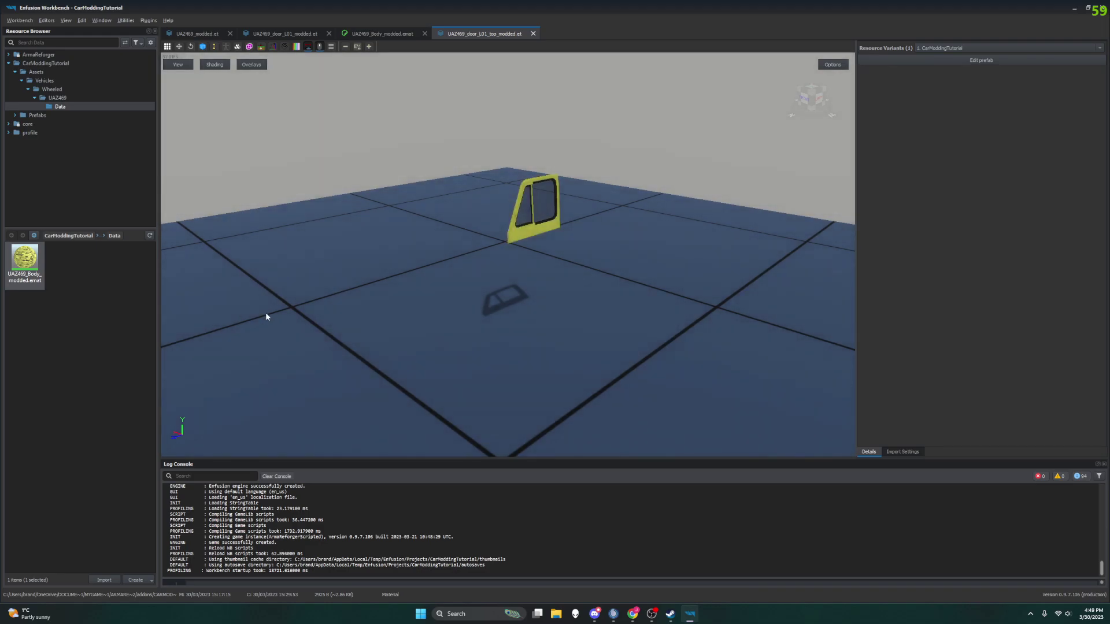
# Step: Check the previews of the UAZ469_Body_modded material, the UAZ469_door_L01_modded prefab and the UAZ469_modded vehicle
pyautogui.click(382, 34)
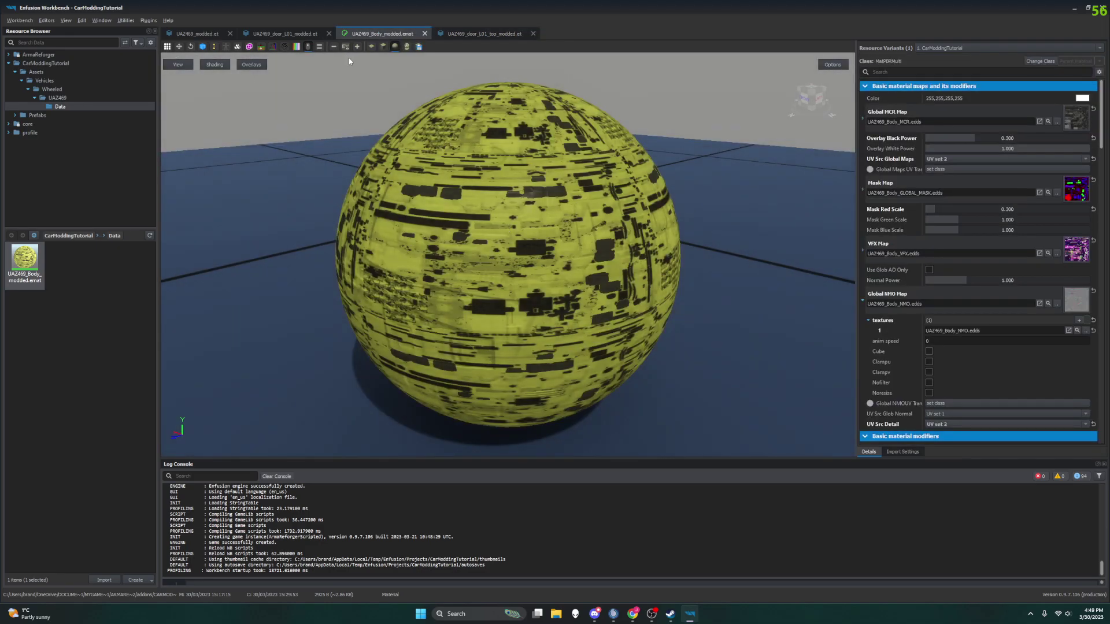
pyautogui.click(303, 34)
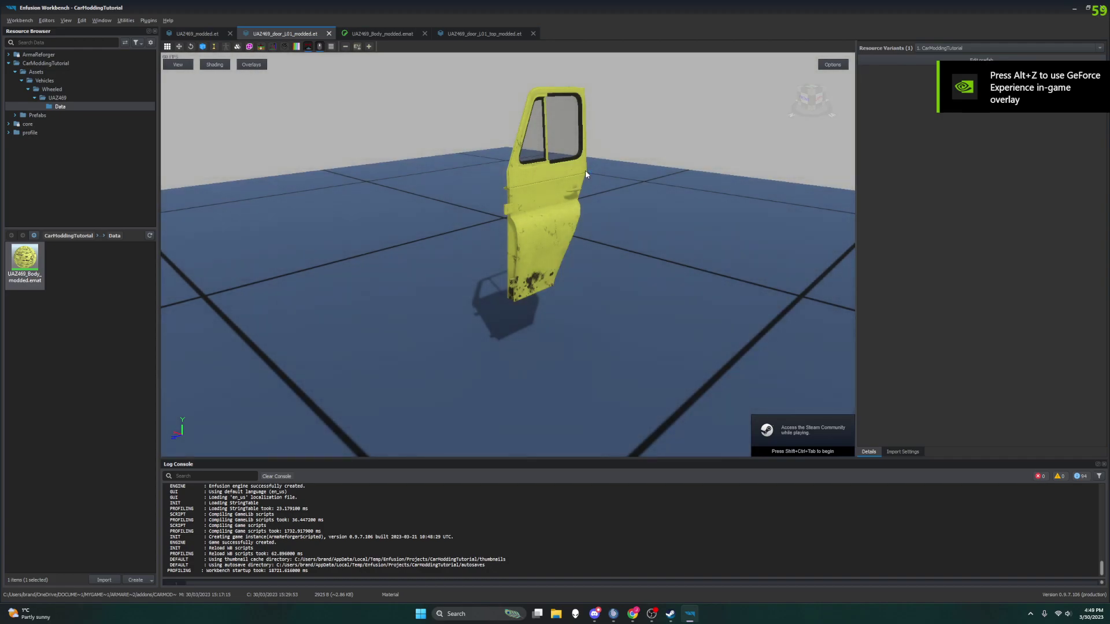
pyautogui.moveTo(601, 231); pyautogui.dragTo(844, 211, button='right')
pyautogui.click(189, 33)
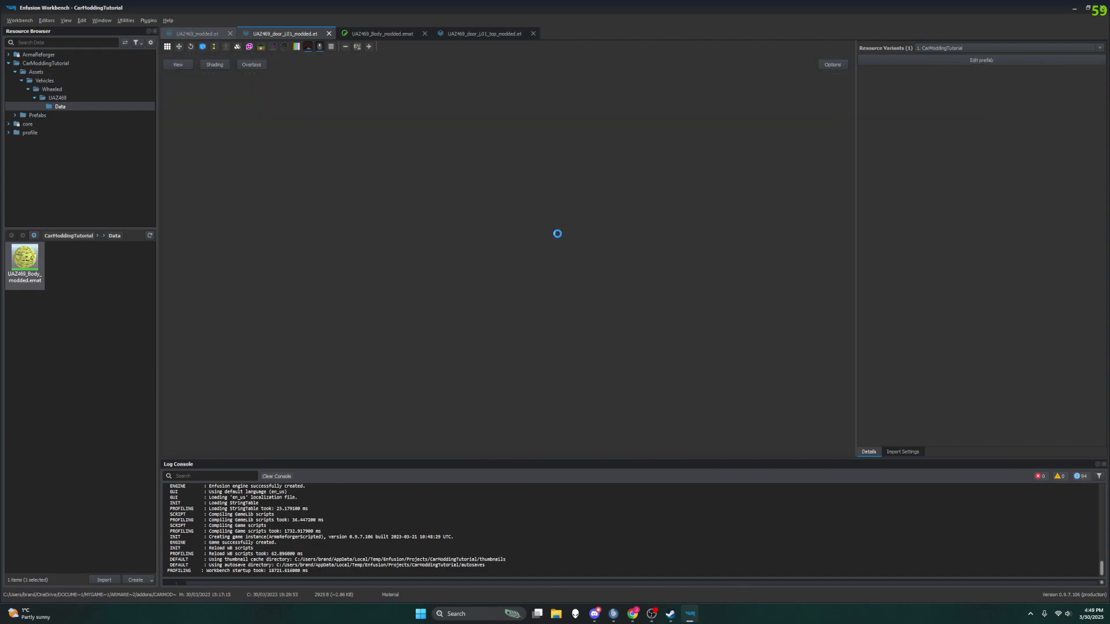
pyautogui.moveTo(559, 237)
pyautogui.mouseDown(button='right')
pyautogui.moveTo(665, 226)
pyautogui.moveTo(561, 231)
pyautogui.moveTo(792, 240)
pyautogui.moveTo(676, 249)
pyautogui.moveTo(537, 225)
pyautogui.moveTo(763, 234)
pyautogui.moveTo(556, 228)
pyautogui.mouseUp(button='right')
pyautogui.moveTo(707, 291); pyautogui.dragTo(706, 291, button='right')
pyautogui.moveTo(556, 228); pyautogui.dragTo(470, 191, button='right')
# Step: Open the UAZ469_modded prefab for editing and examine the Door_L01 slot settings in its SlotManagerComponent
pyautogui.click(975, 62)
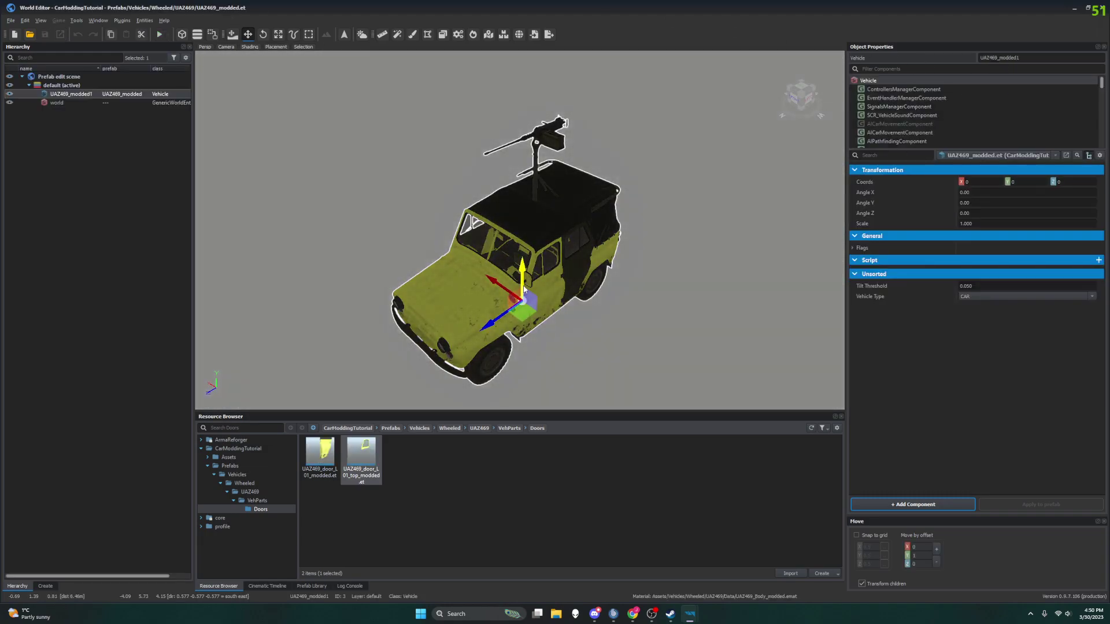
pyautogui.moveTo(524, 289); pyautogui.dragTo(607, 240, button='right')
pyautogui.scroll(-1, 935, 117)
pyautogui.scroll(-3, 935, 119)
pyautogui.scroll(-3, 934, 118)
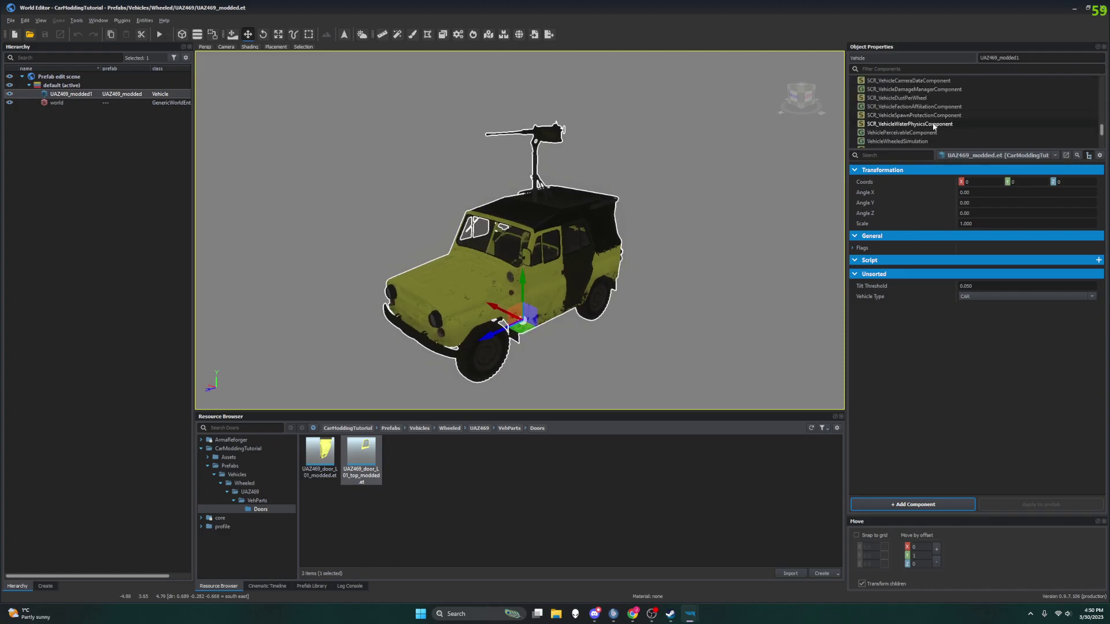
pyautogui.scroll(-3, 938, 112)
pyautogui.click(923, 99)
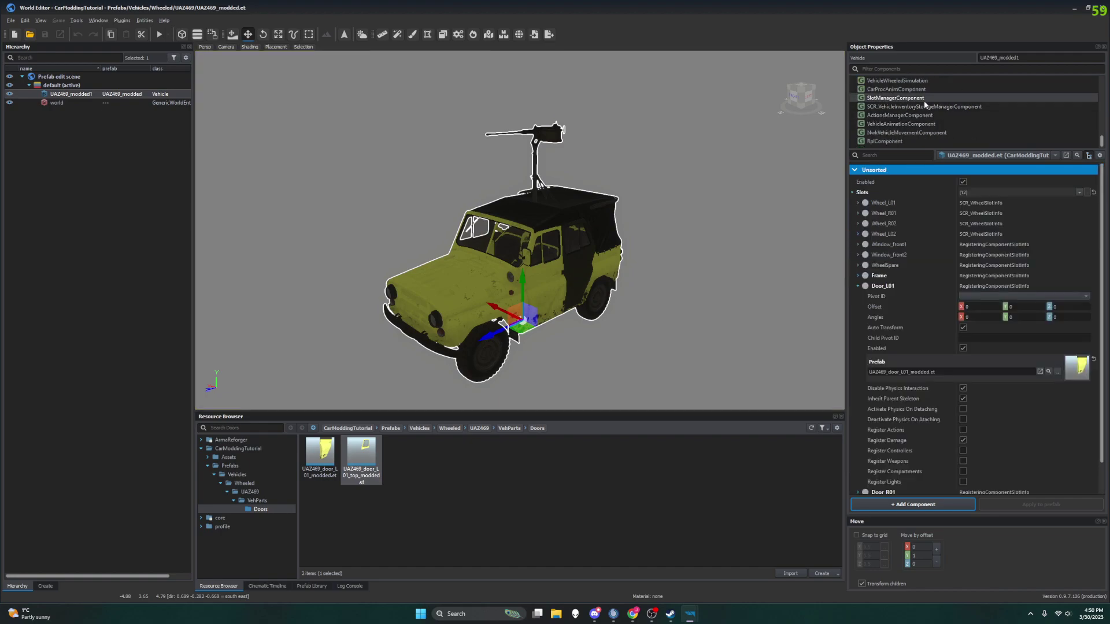
pyautogui.scroll(-1, 932, 306)
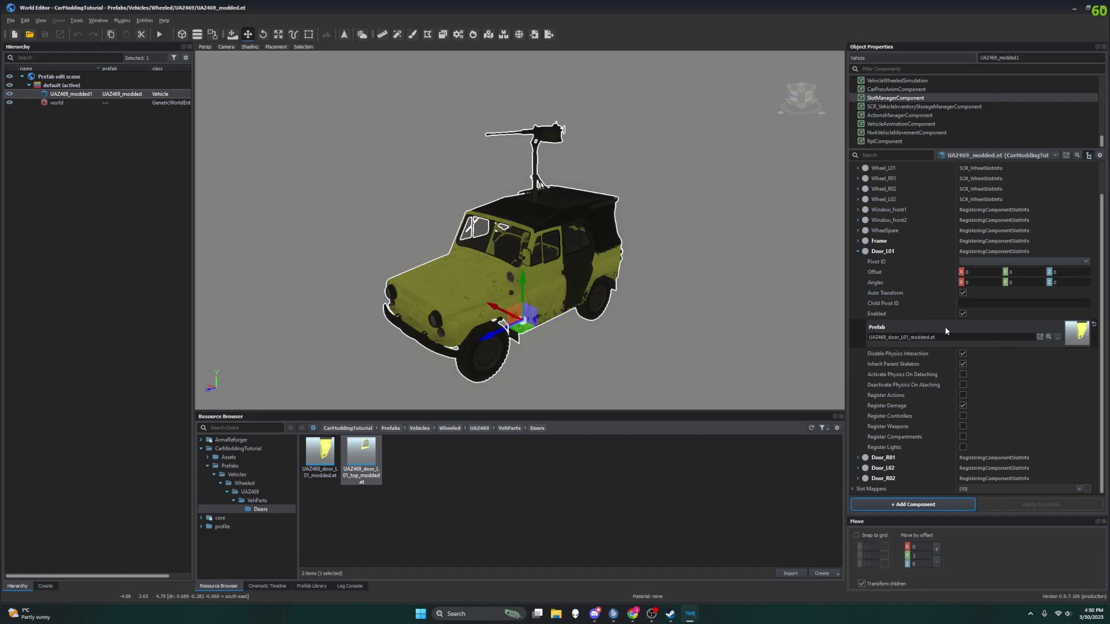
# Step: Locate the Door_R01 slot's UAZ469_door_R01 prefab and duplicate it to the CarModdingTutorial addon as UAZ469_door_R01_modded
pyautogui.click(858, 252)
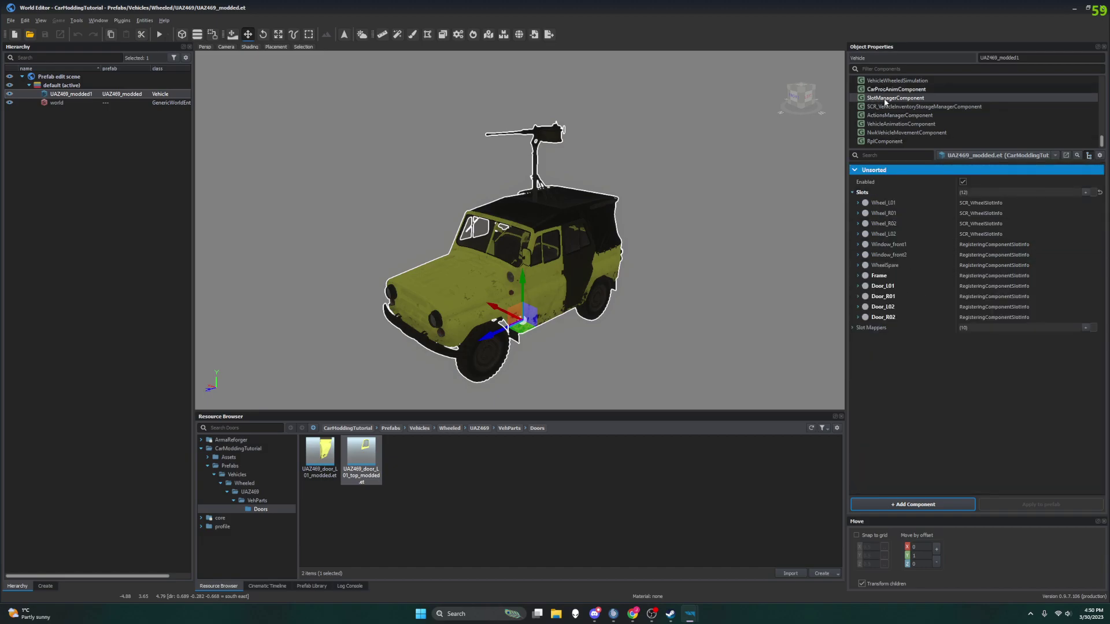
pyautogui.click(858, 296)
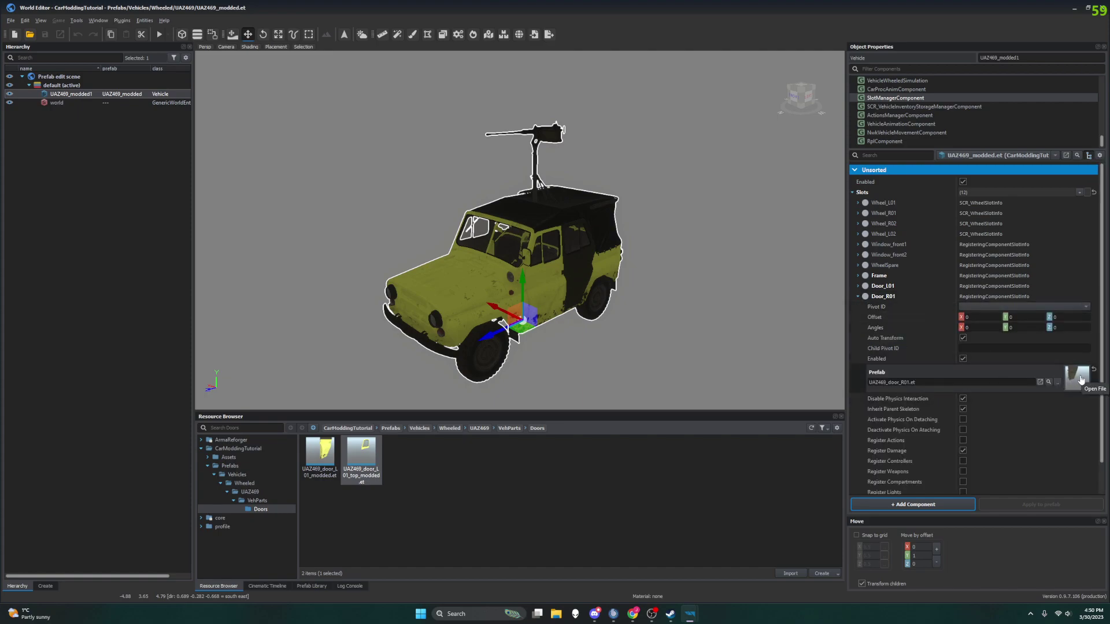
pyautogui.click(1049, 382)
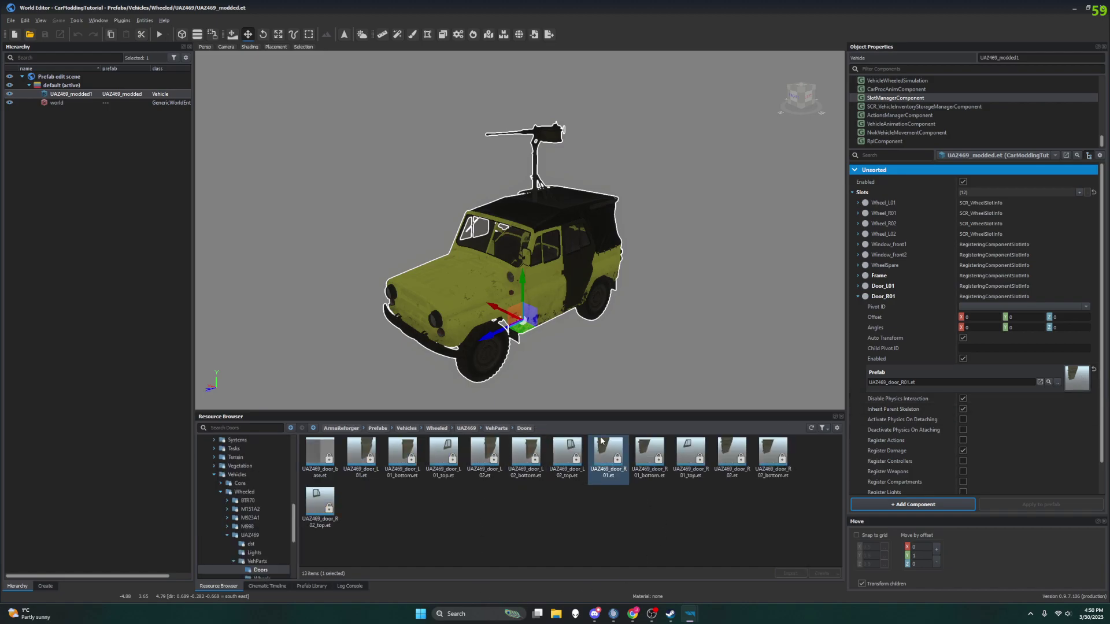
pyautogui.rightClick(611, 451)
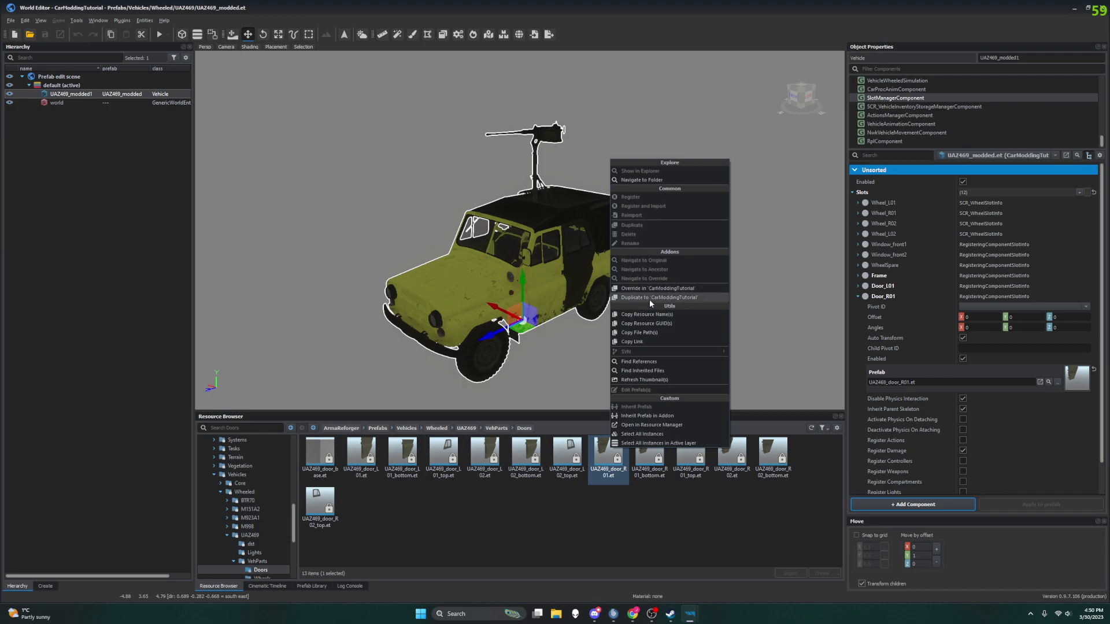
pyautogui.click(650, 300)
pyautogui.rightClick(614, 452)
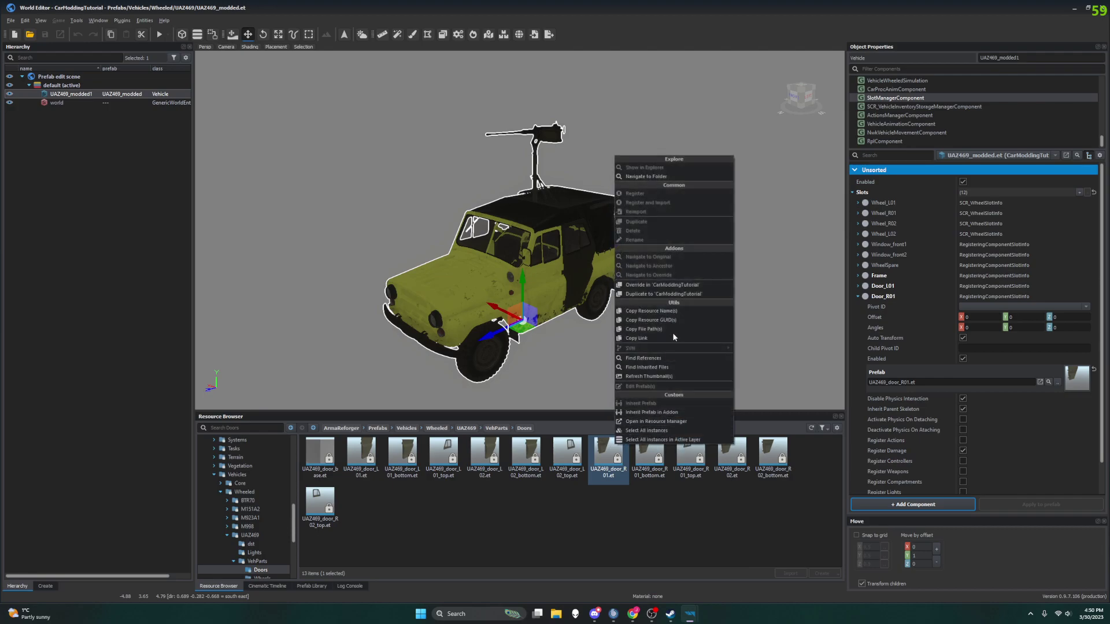
pyautogui.click(681, 297)
pyautogui.click(572, 300)
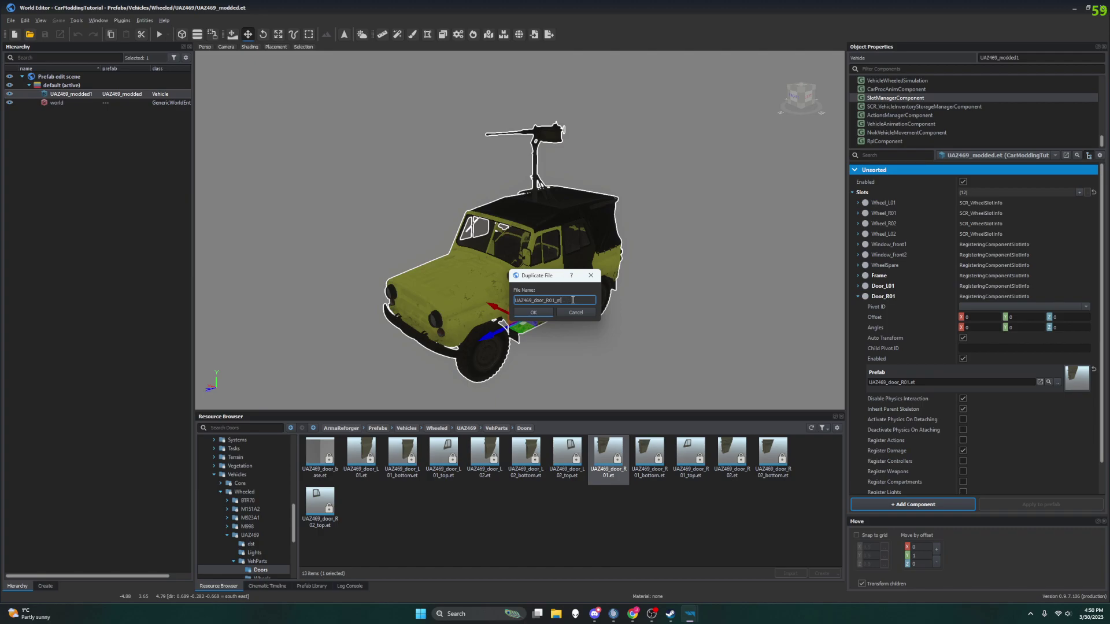
pyautogui.write('_modded')
pyautogui.press('Return')
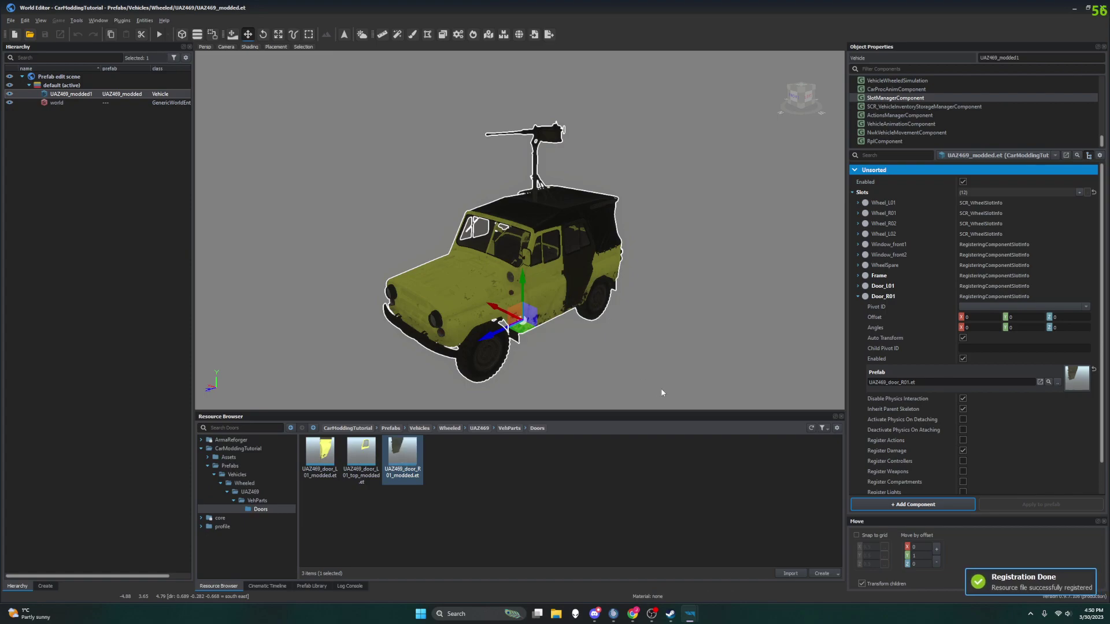
# Step: Assign UAZ469_door_R01_modded.et as the prefab of the Door_R01 slot in the UAZ469_modded vehicle
pyautogui.click(1052, 382)
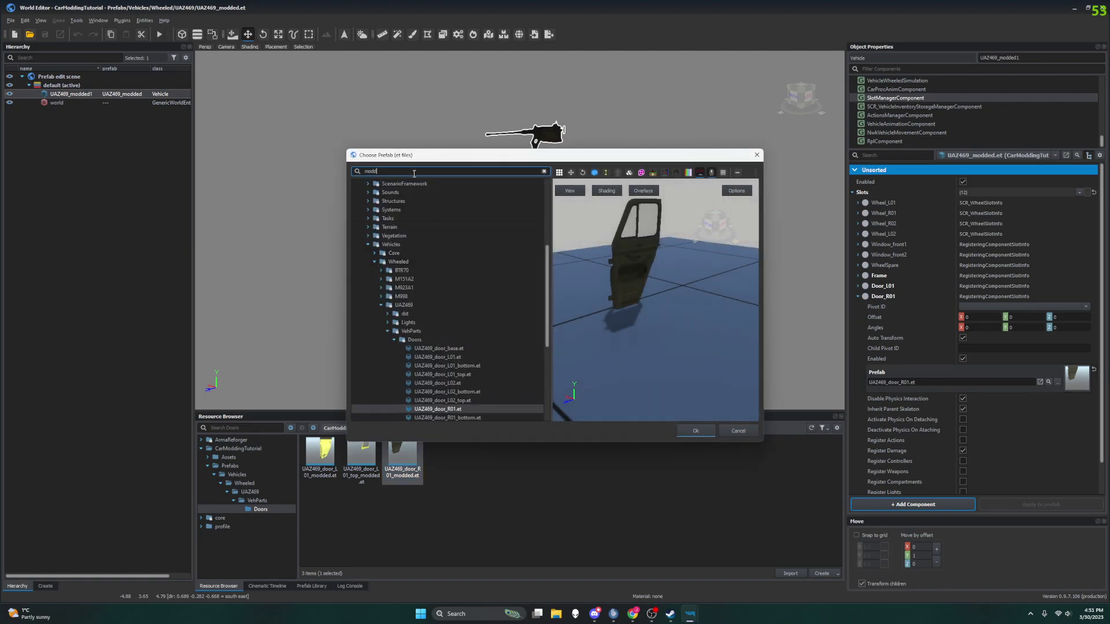
pyautogui.press('Return')
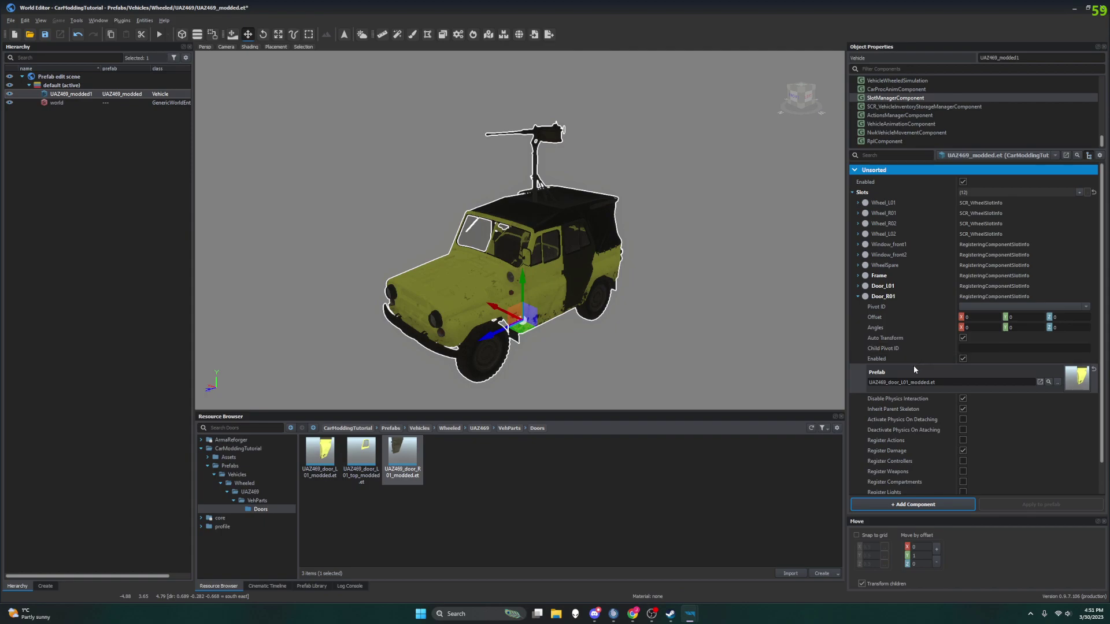
pyautogui.click(1057, 384)
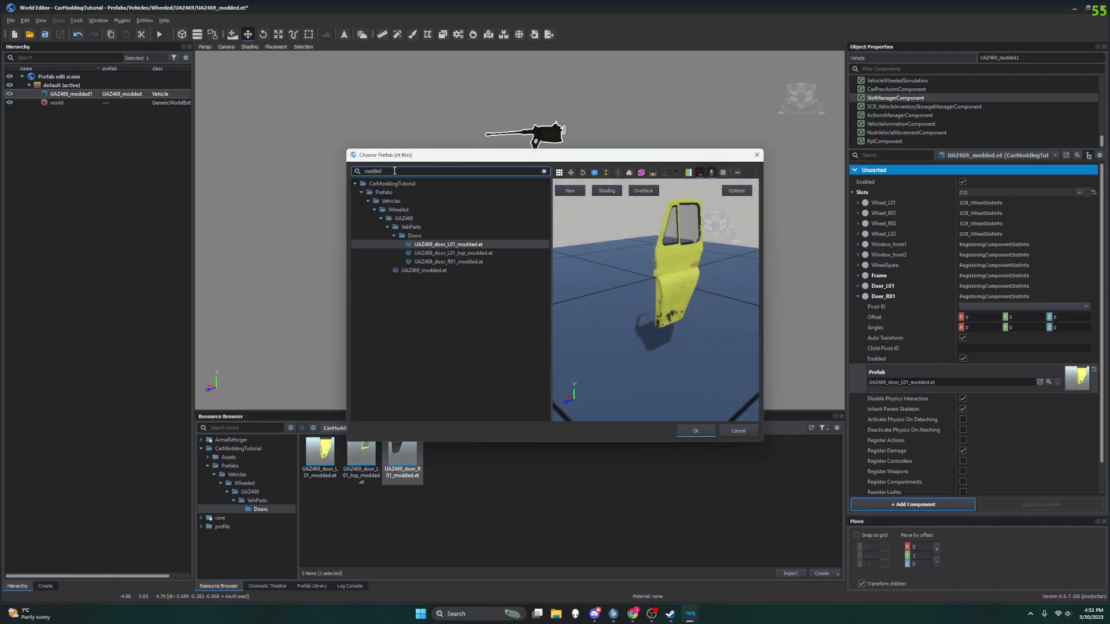
pyautogui.click(469, 262)
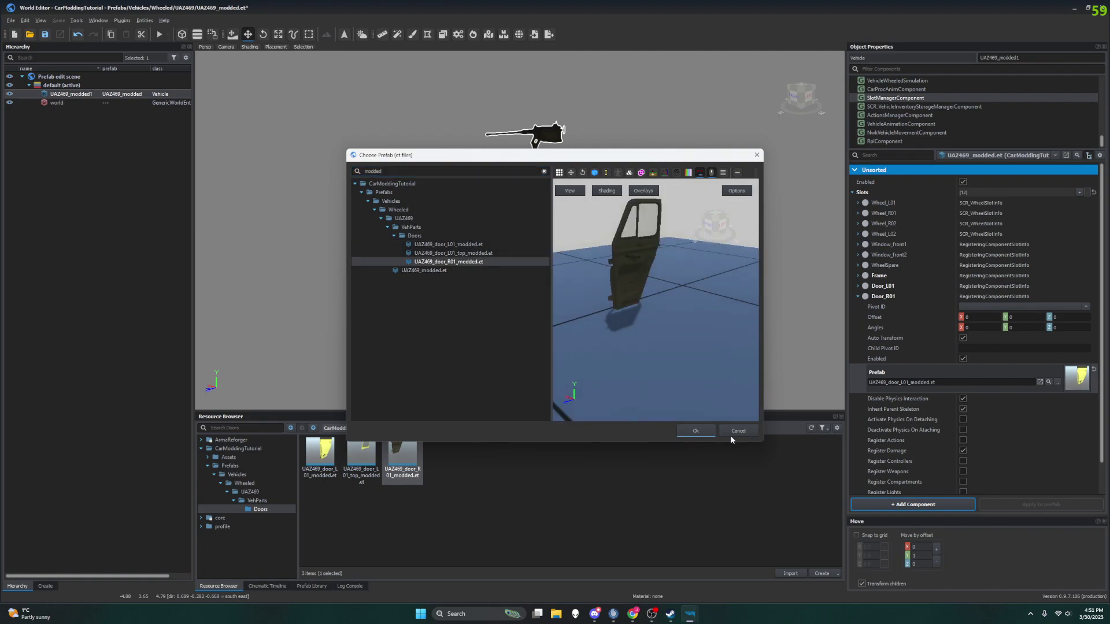
pyautogui.click(697, 431)
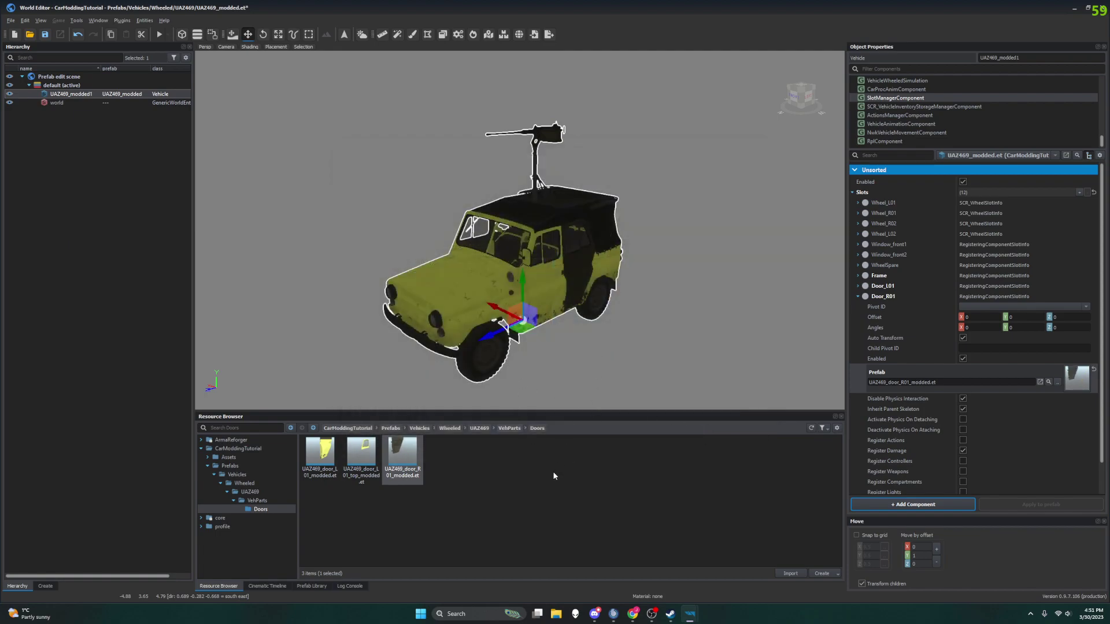
pyautogui.rightClick(517, 472)
pyautogui.click(920, 455)
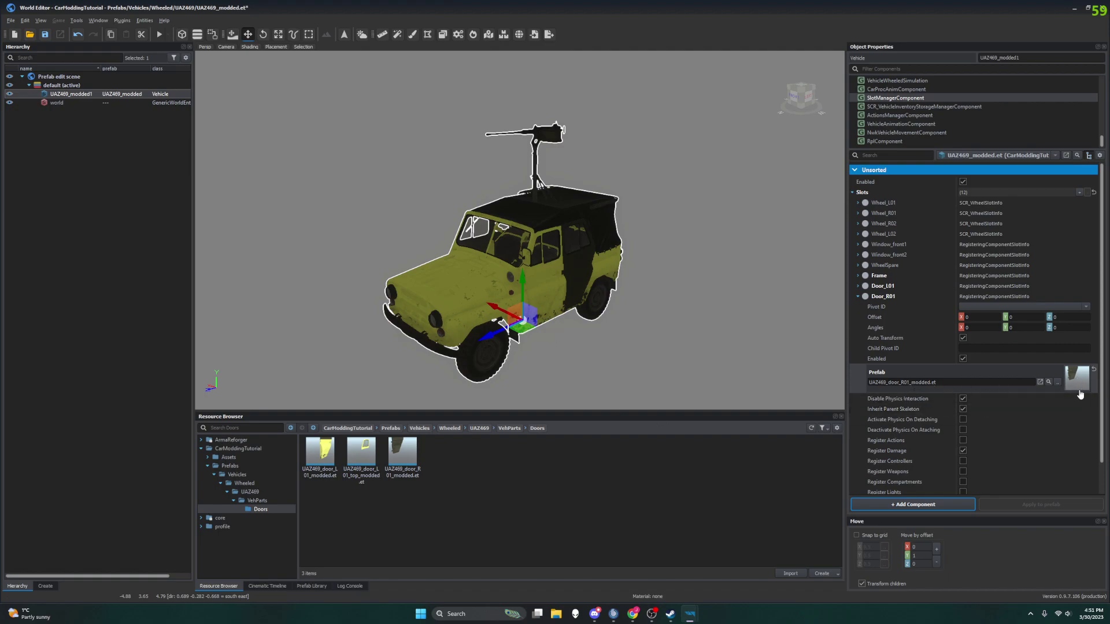
# Step: Save the changes to the UAZ469_modded vehicle prefab
pyautogui.click(13, 21)
pyautogui.click(47, 57)
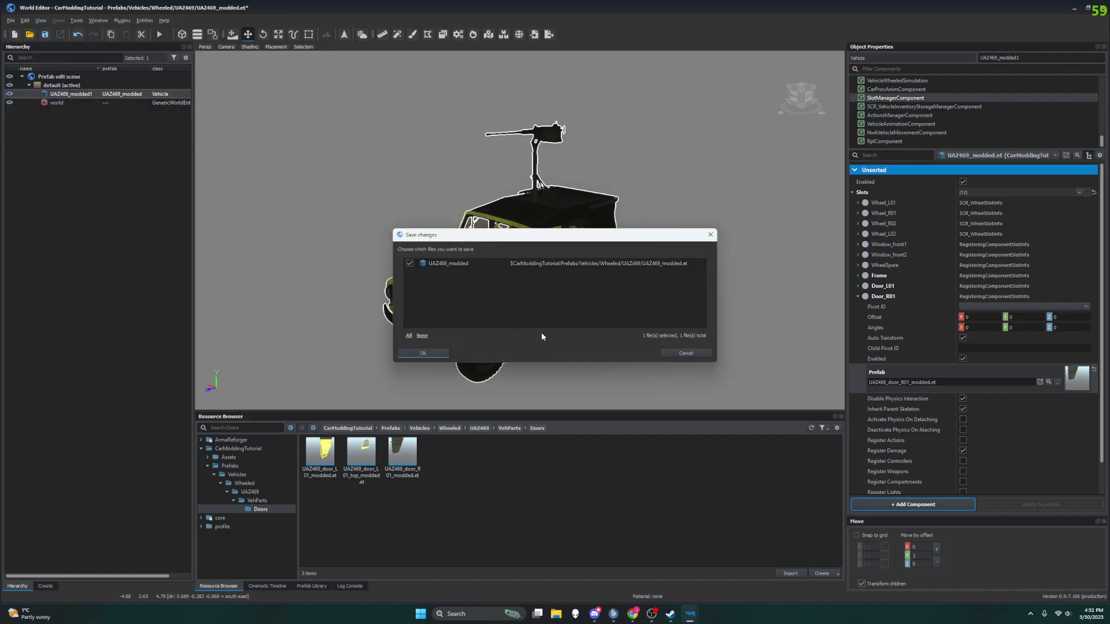
pyautogui.click(422, 353)
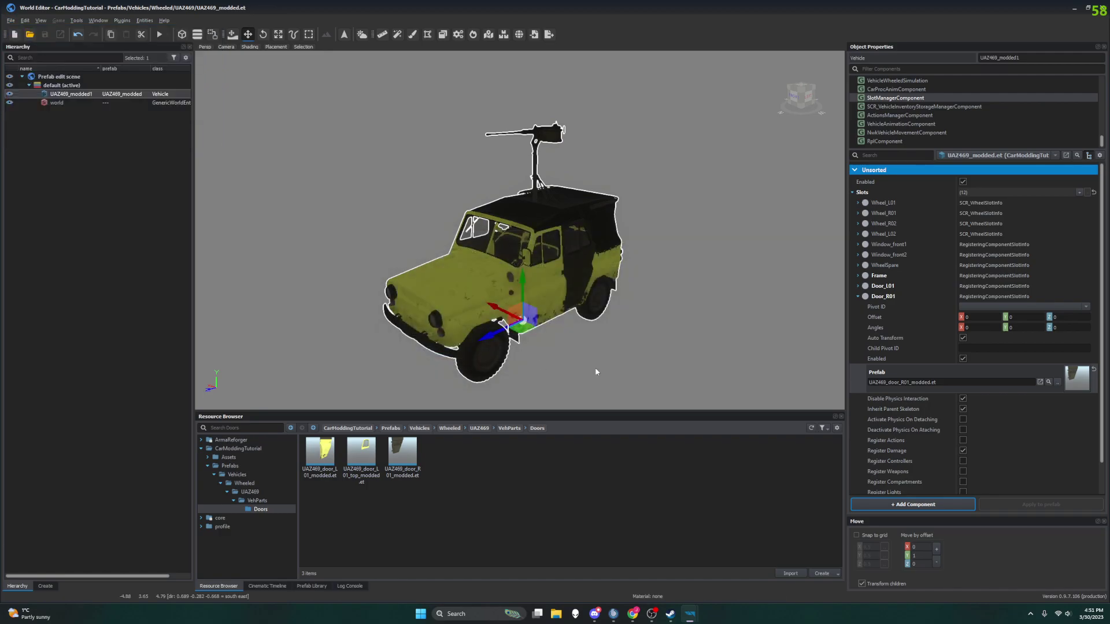
# Step: Open the UAZ469_door_R01_modded prefab for editing and set its MeshObject's UAZ469_Body material to UAZ469_Body_modded.emat
pyautogui.doubleClick(1078, 391)
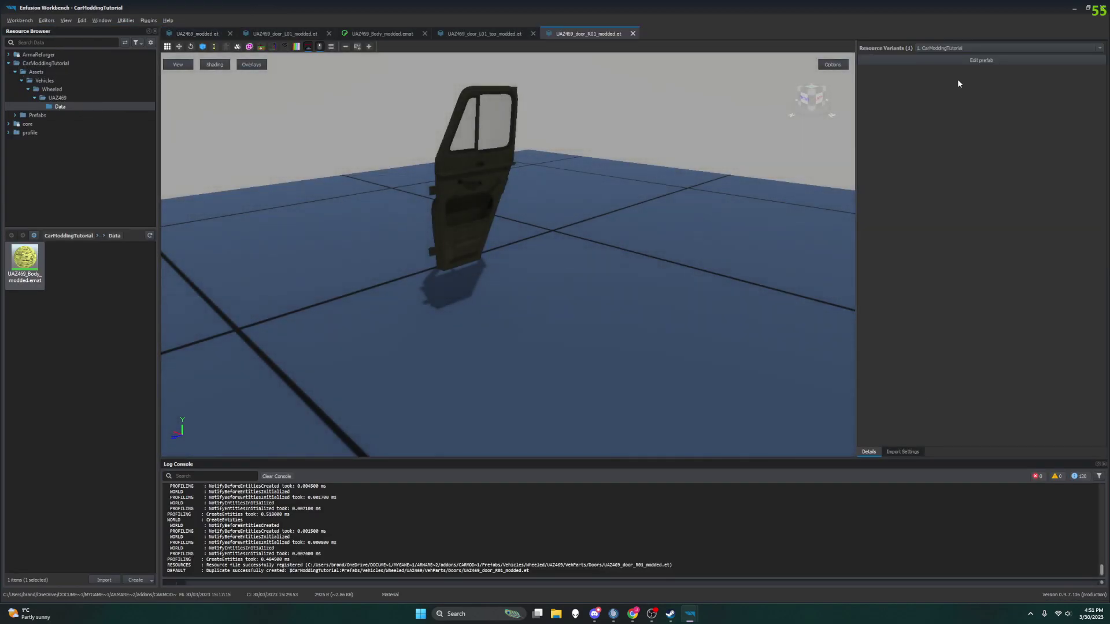
pyautogui.click(981, 61)
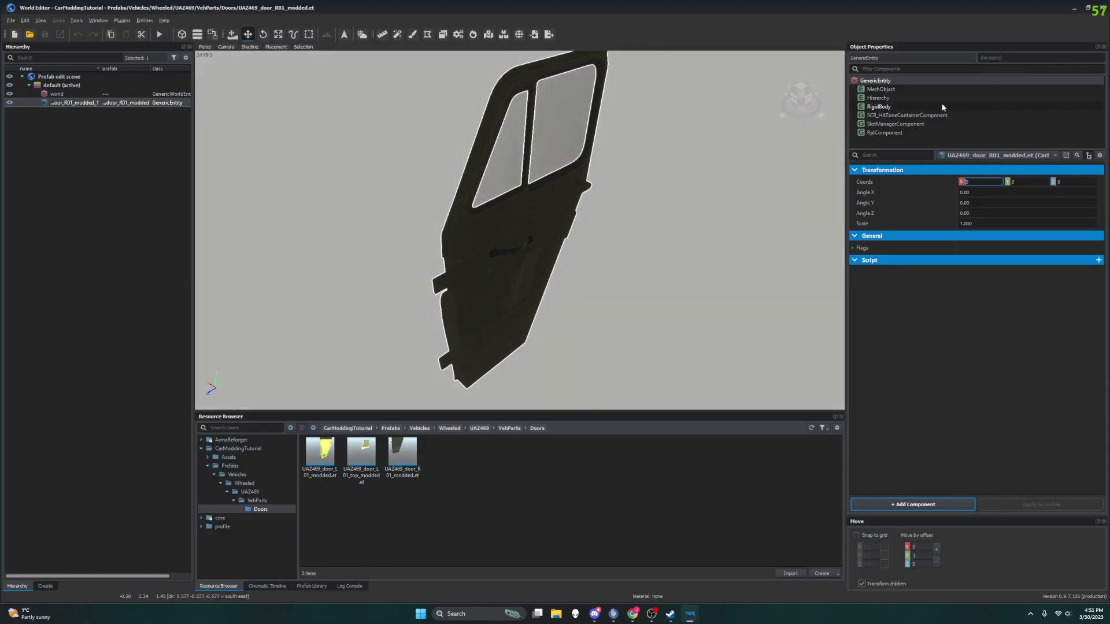
pyautogui.click(884, 90)
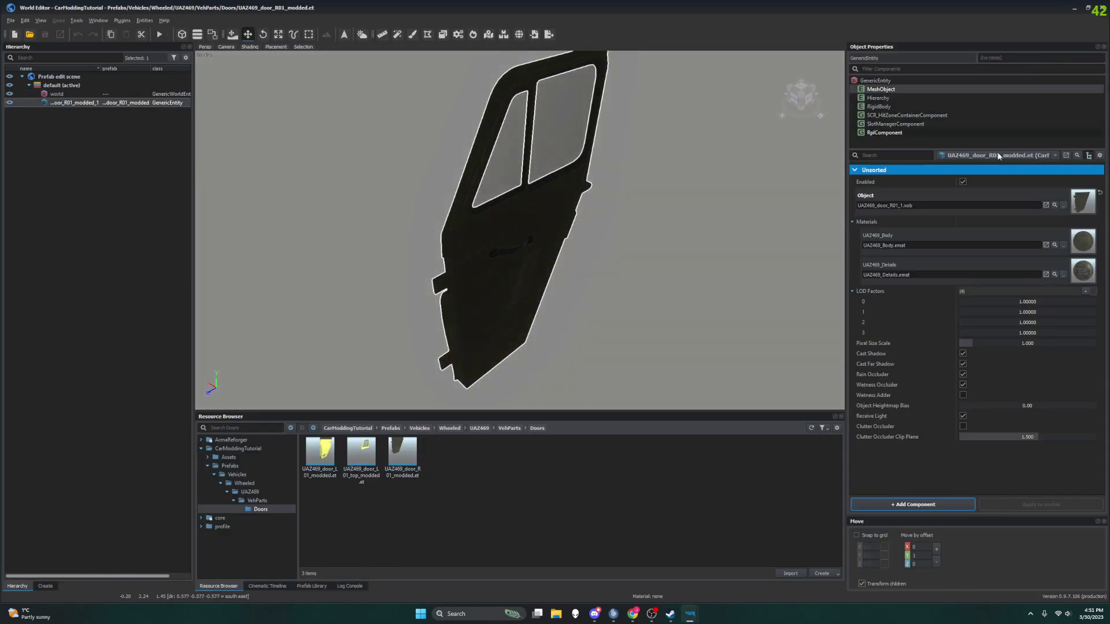
pyautogui.click(1065, 245)
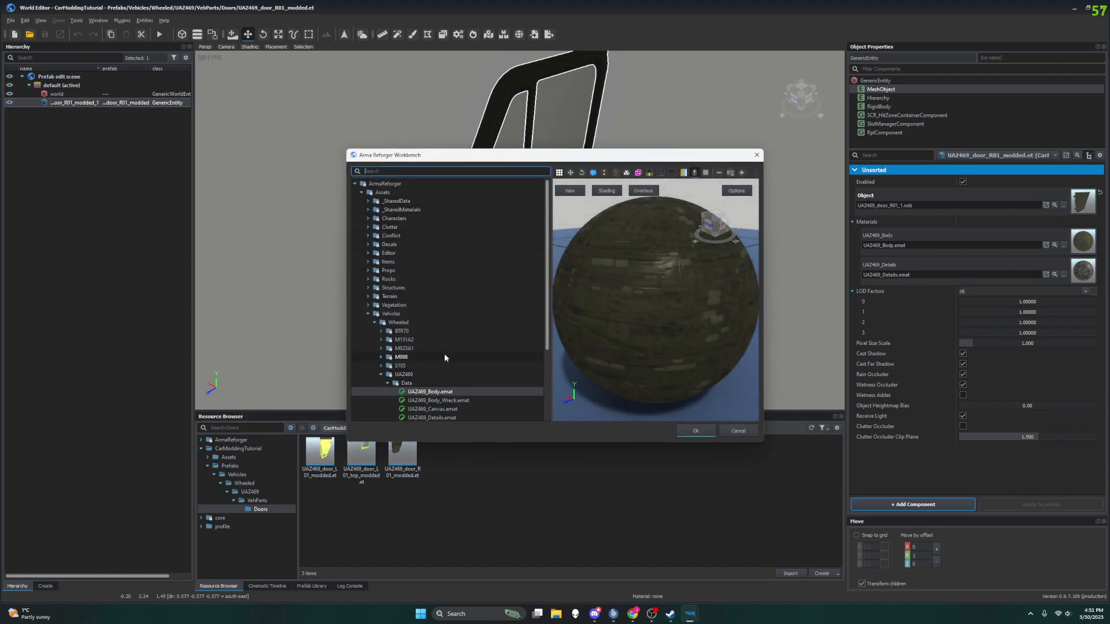
pyautogui.scroll(-4, 444, 353)
pyautogui.click(356, 401)
pyautogui.click(361, 409)
pyautogui.click(368, 416)
pyautogui.click(428, 171)
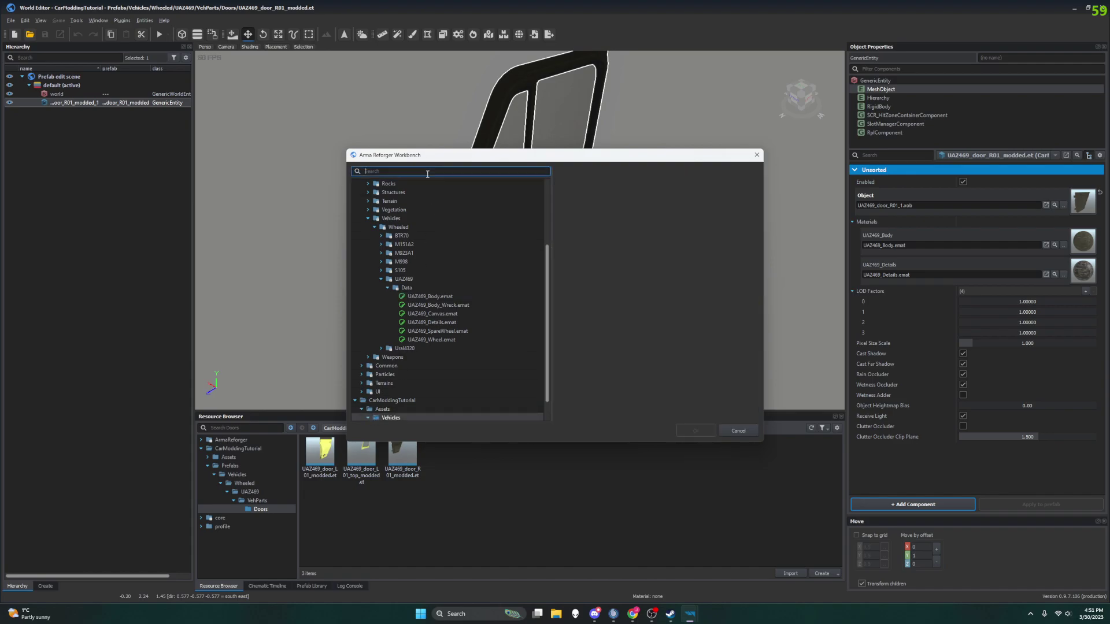
pyautogui.click(431, 236)
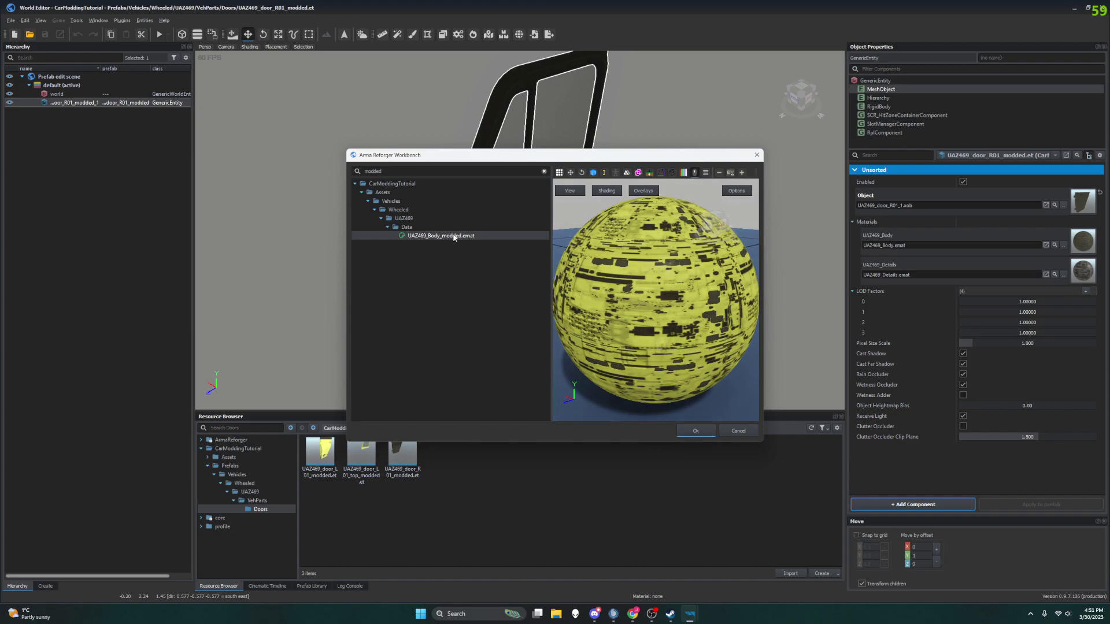
pyautogui.click(696, 432)
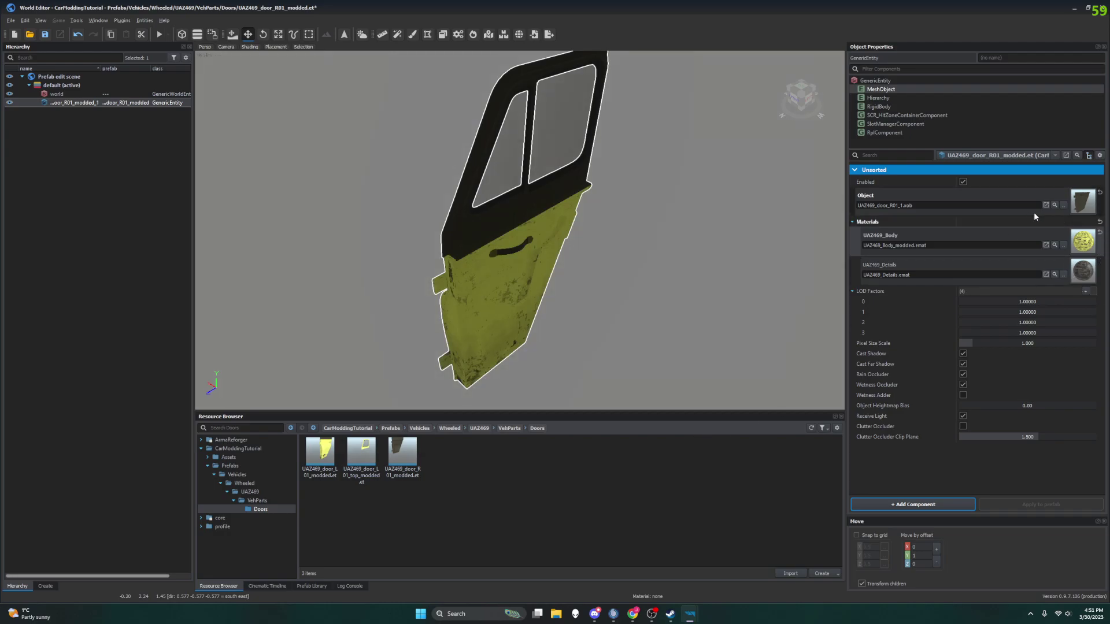
# Step: Show the door's SlotManagerComponent settings and save the UAZ469_door_R01_modded prefab
pyautogui.click(895, 124)
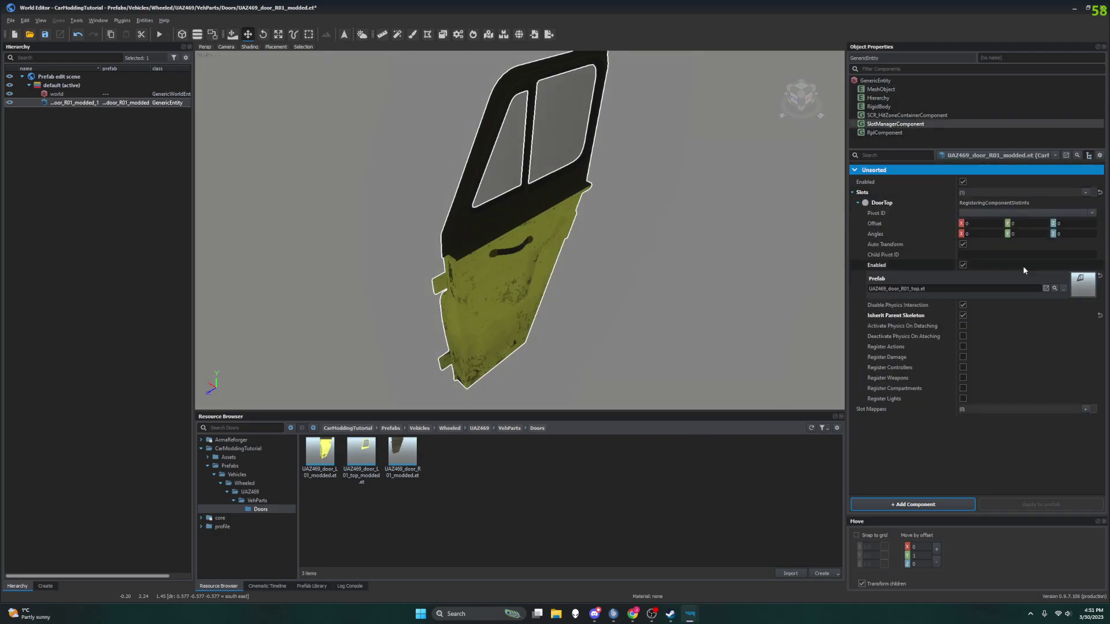
pyautogui.click(11, 21)
pyautogui.click(45, 55)
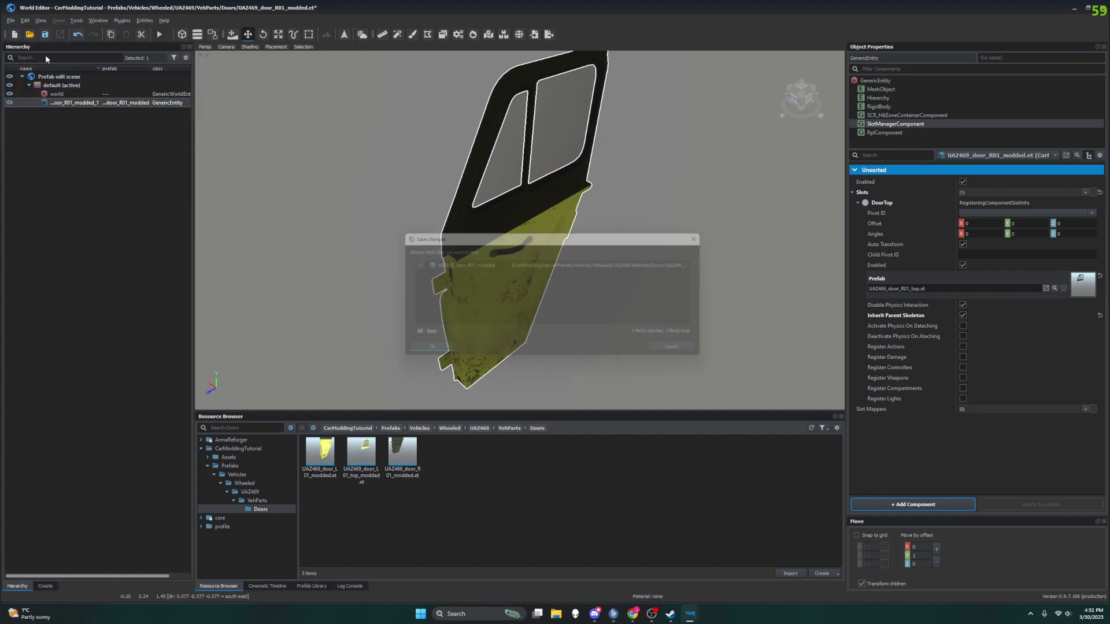
pyautogui.click(449, 353)
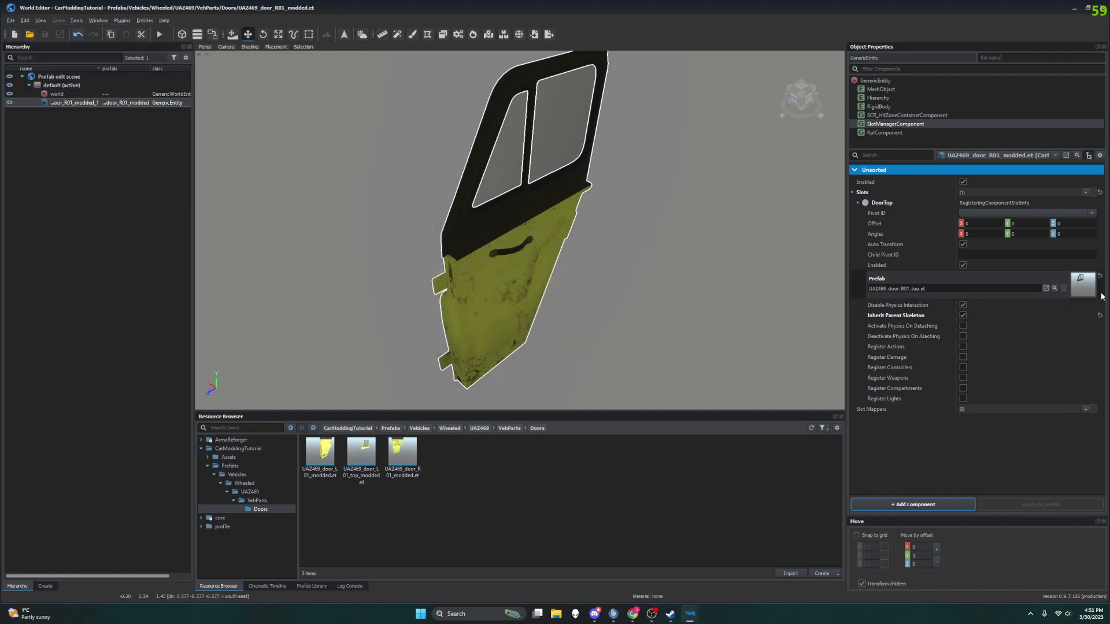
# Step: Locate the DoorTop slot's UAZ469_door_R01_top prefab and duplicate it to the CarModdingTutorial addon as UAZ469_door_R01_top_modded
pyautogui.click(1054, 288)
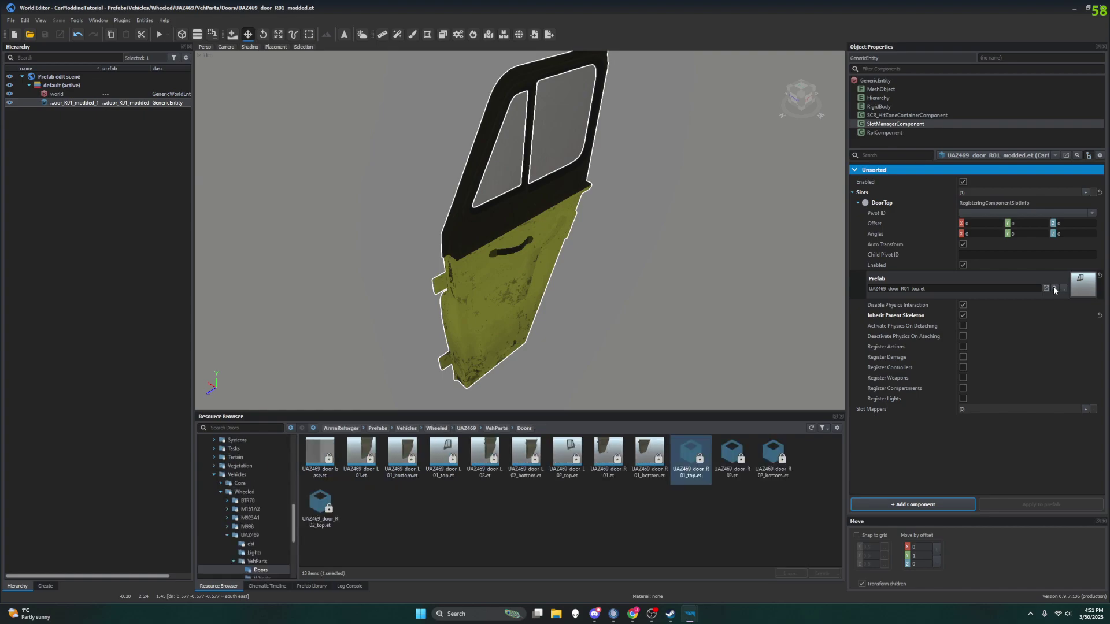
pyautogui.rightClick(695, 449)
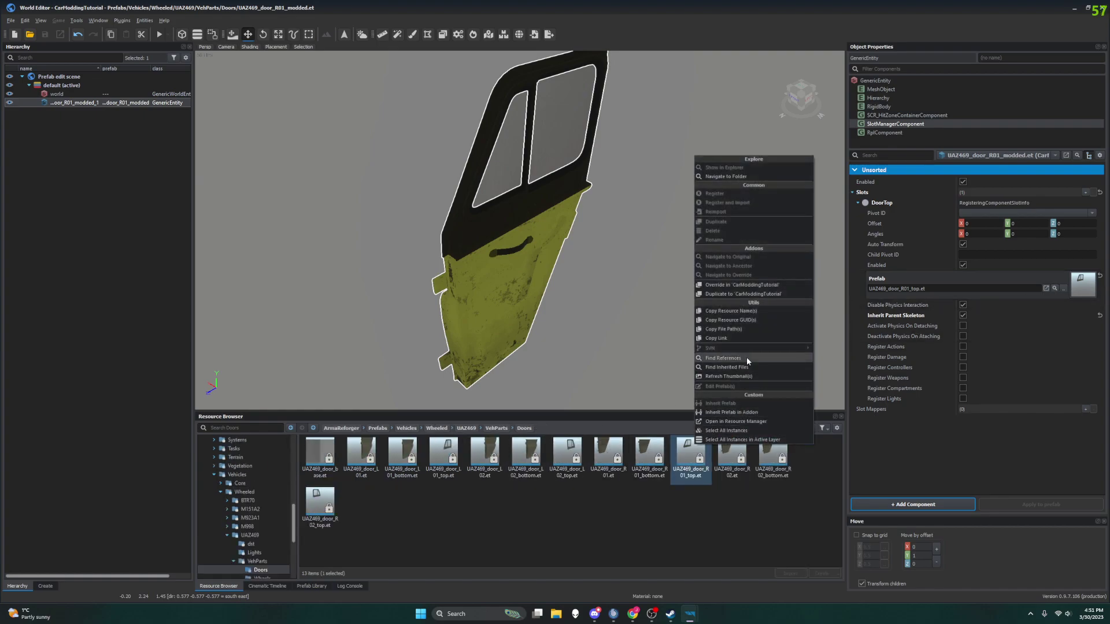
pyautogui.click(755, 294)
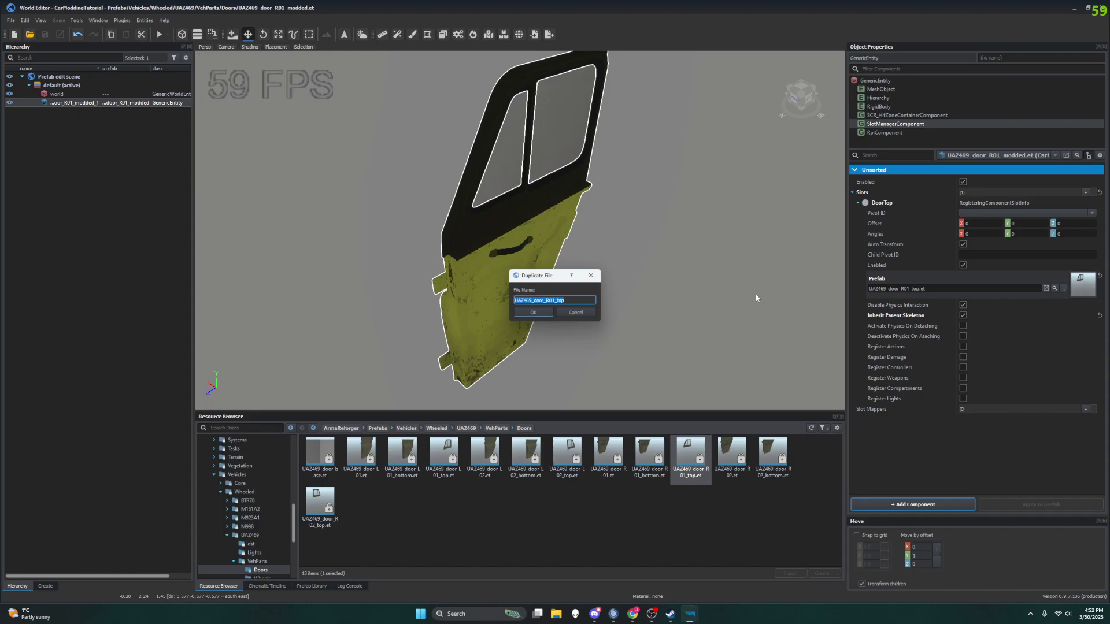
pyautogui.click(589, 299)
pyautogui.write('_modded')
pyautogui.press('Return')
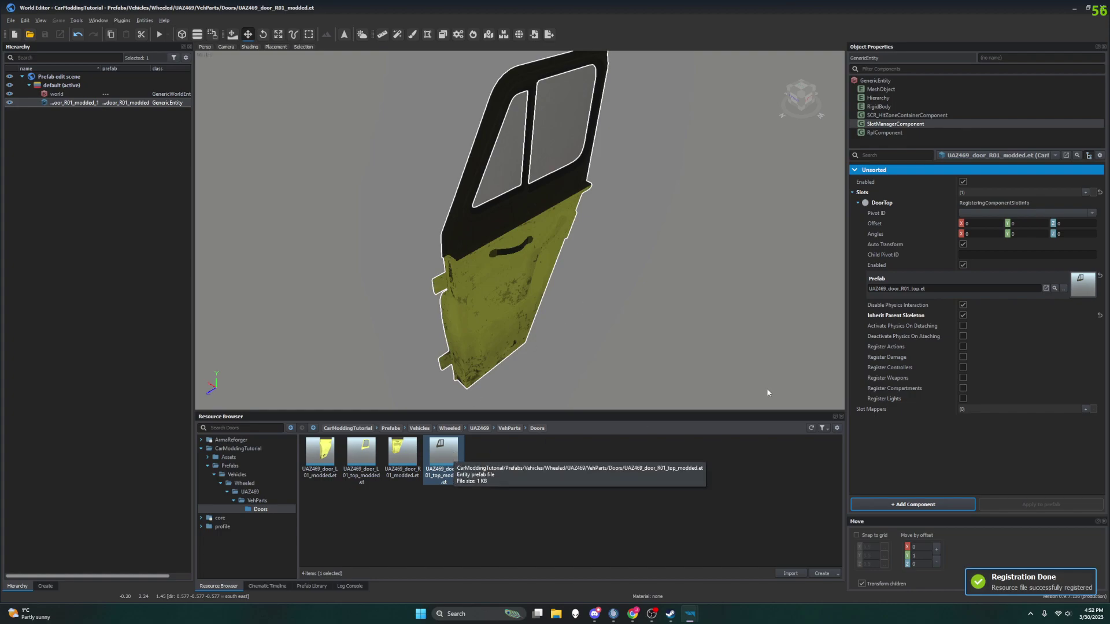
pyautogui.rightClick(437, 457)
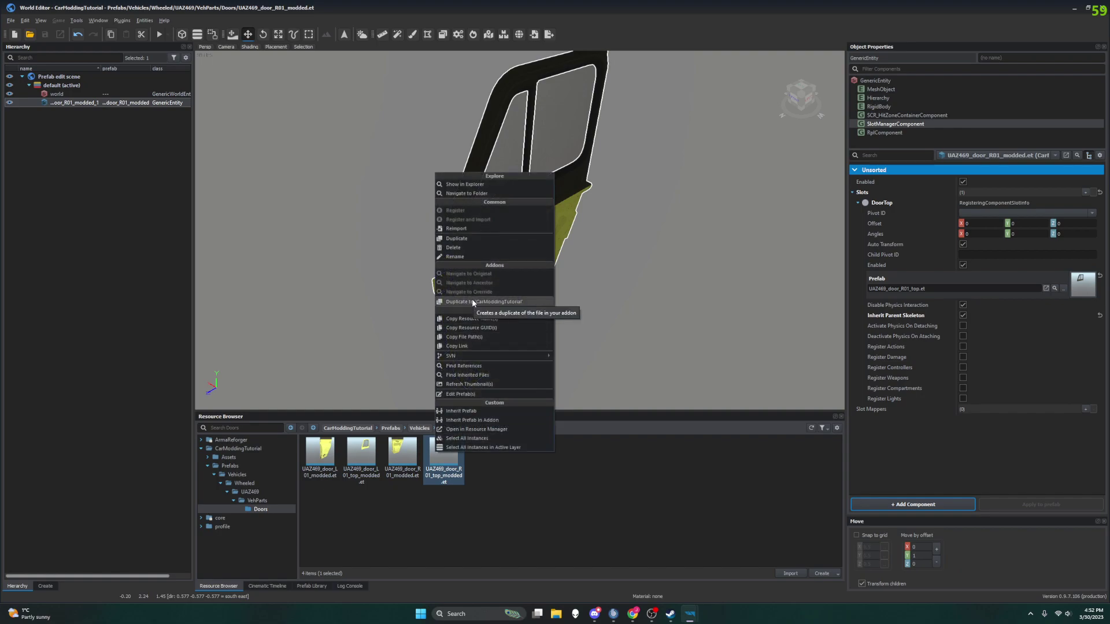
pyautogui.click(560, 519)
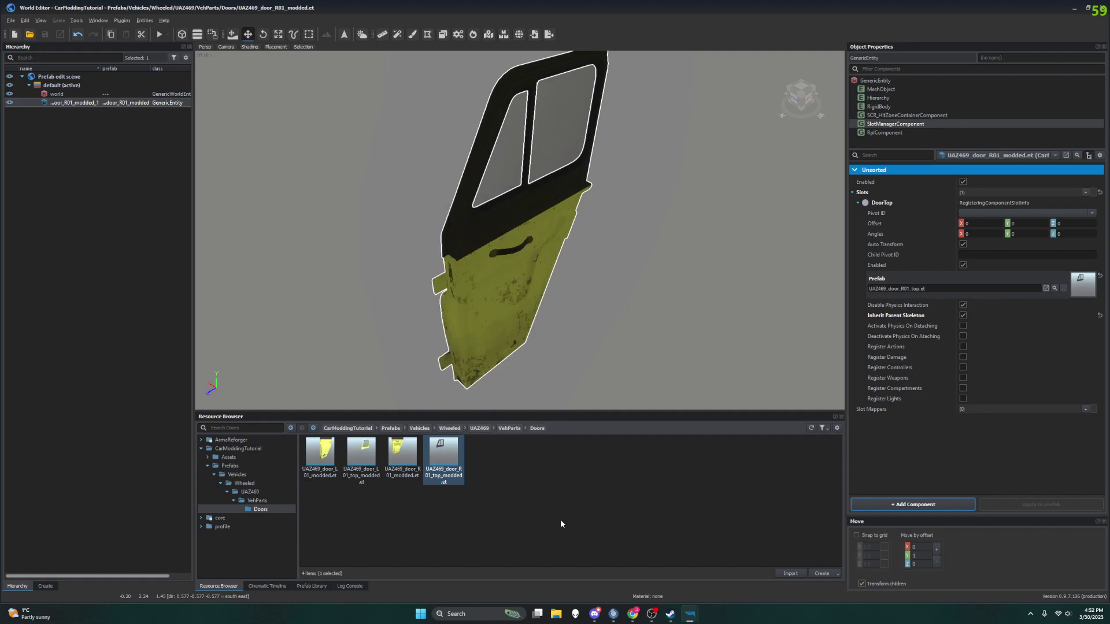
pyautogui.click(444, 457)
# Step: Open the original UAZ469_door_R01_top prefab for editing and set its MeshObject's UAZ469_Body material to UAZ469_Body_modded.emat
pyautogui.doubleClick(1084, 285)
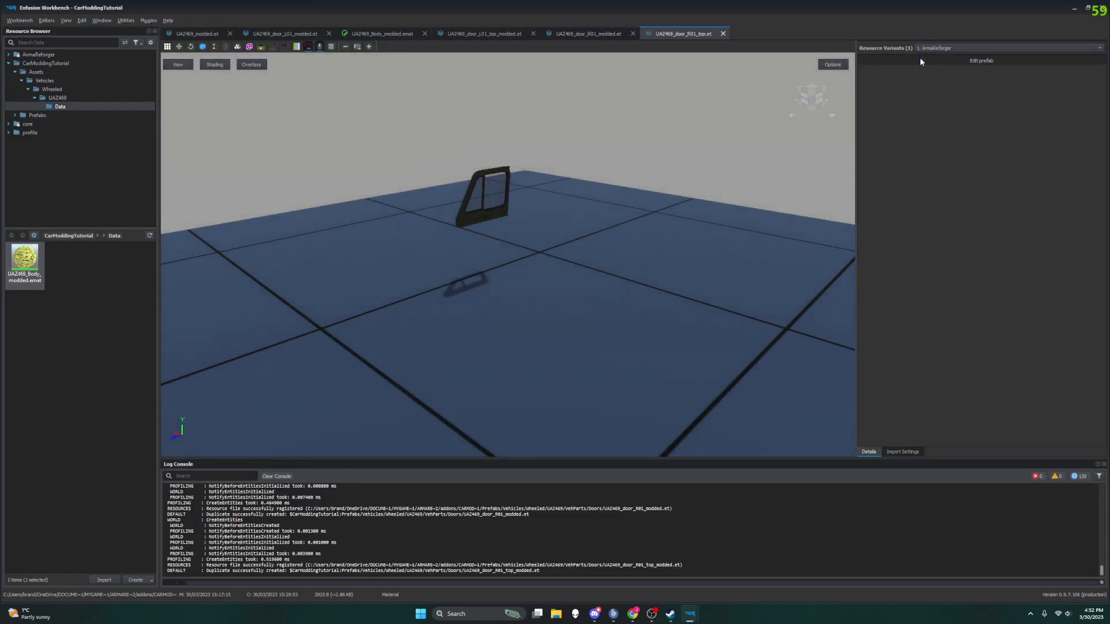
pyautogui.click(920, 58)
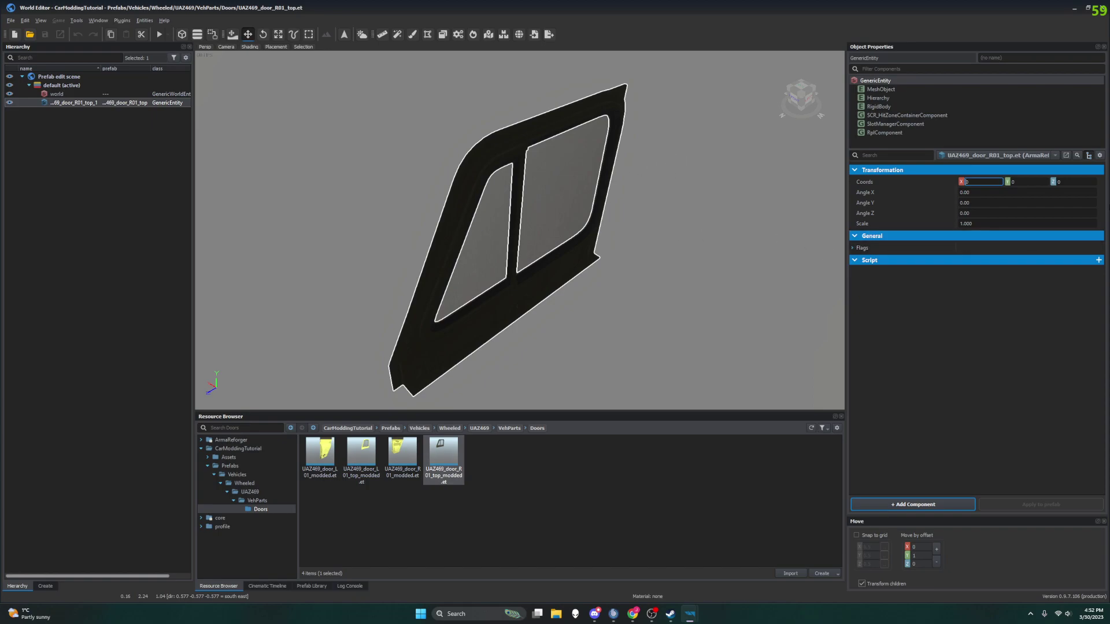
pyautogui.click(903, 115)
pyautogui.click(902, 133)
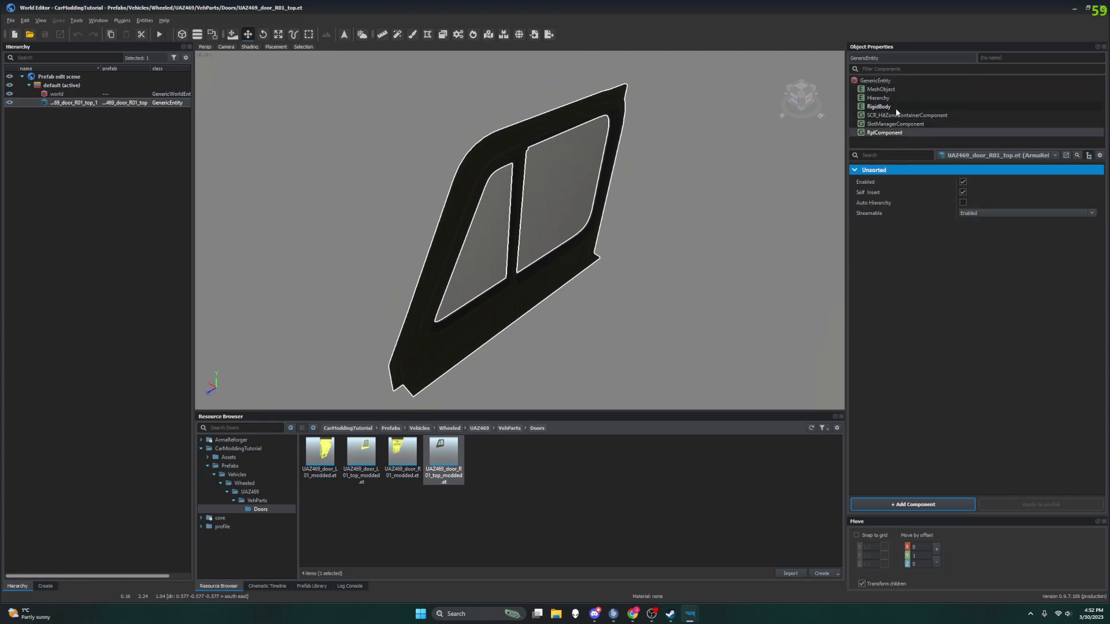
pyautogui.click(891, 89)
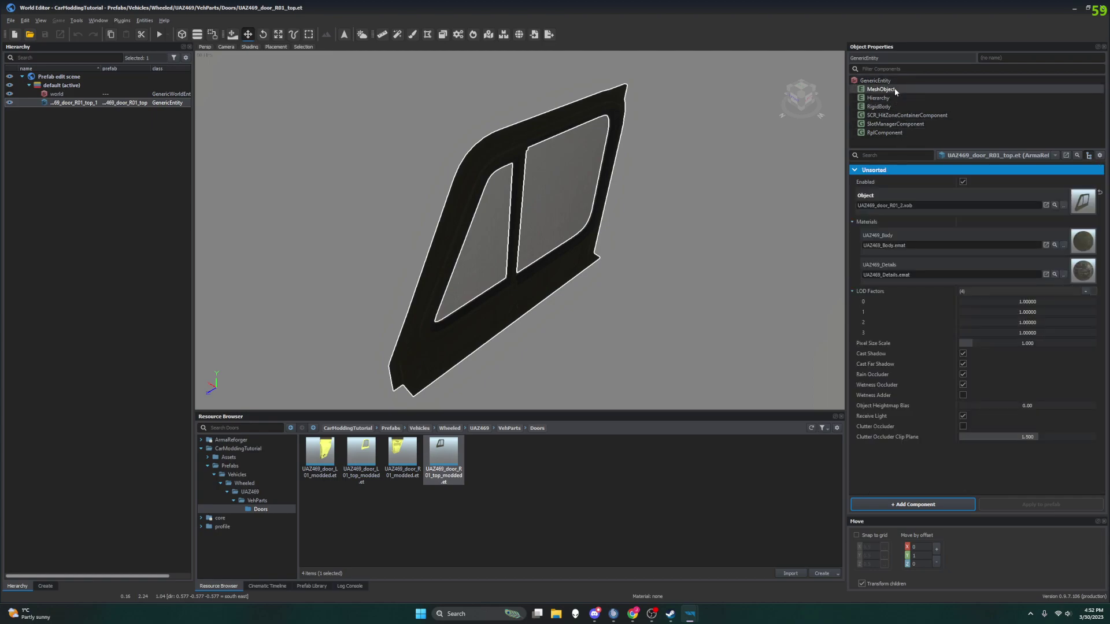
pyautogui.click(1063, 245)
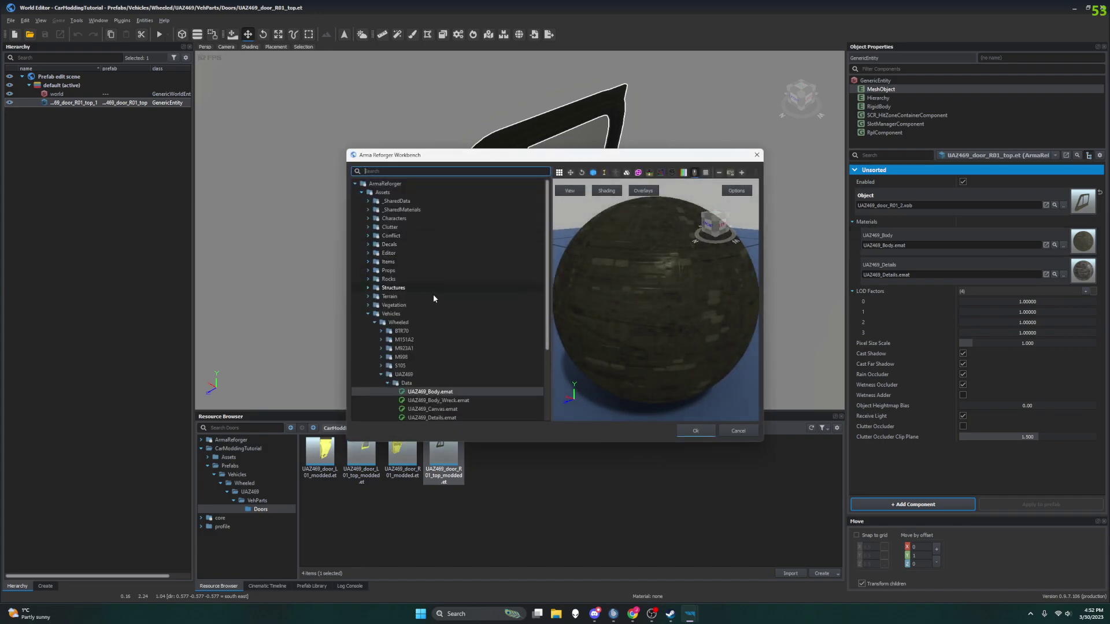
pyautogui.write('modded')
pyautogui.click(439, 238)
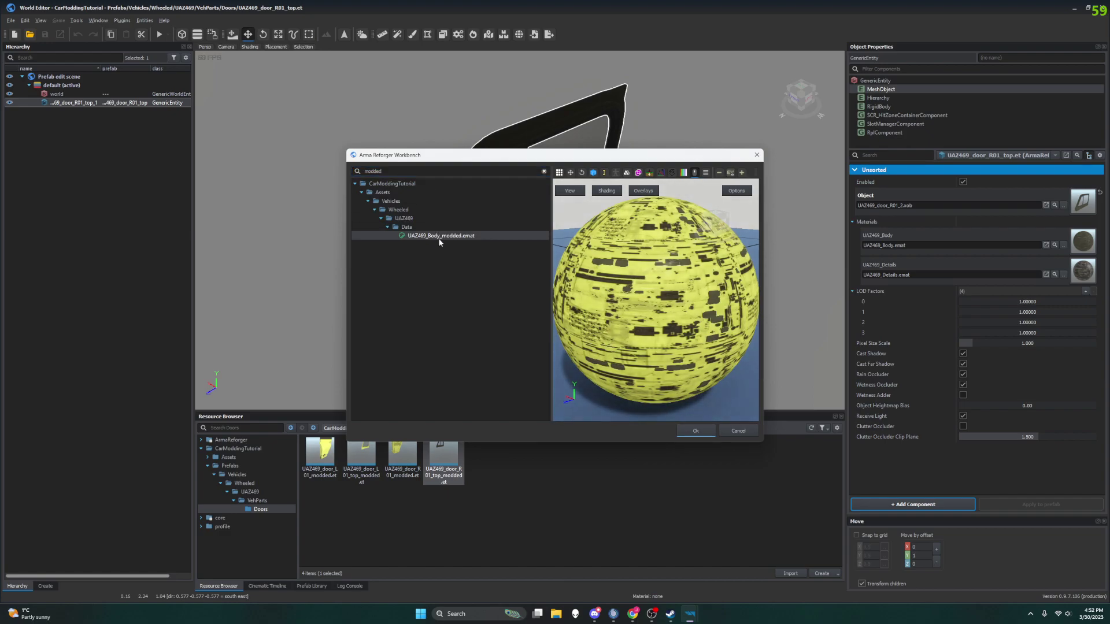
pyautogui.click(695, 431)
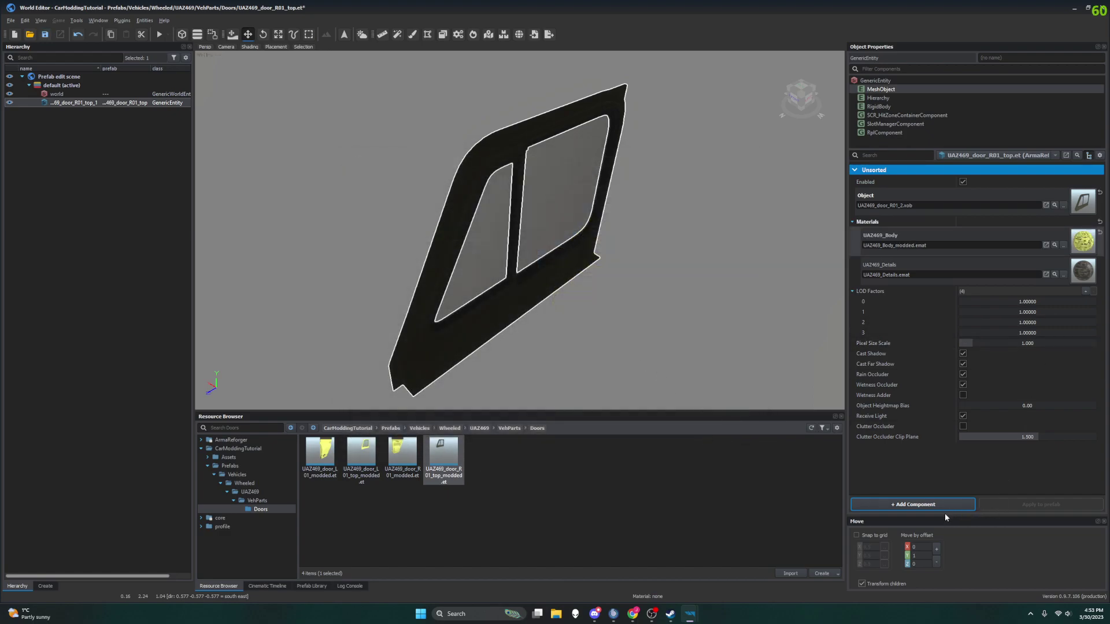
# Step: Save the material change to the UAZ469_door_R01_top prefab
pyautogui.moveTo(501, 238); pyautogui.dragTo(477, 237, button='right')
pyautogui.click(10, 20)
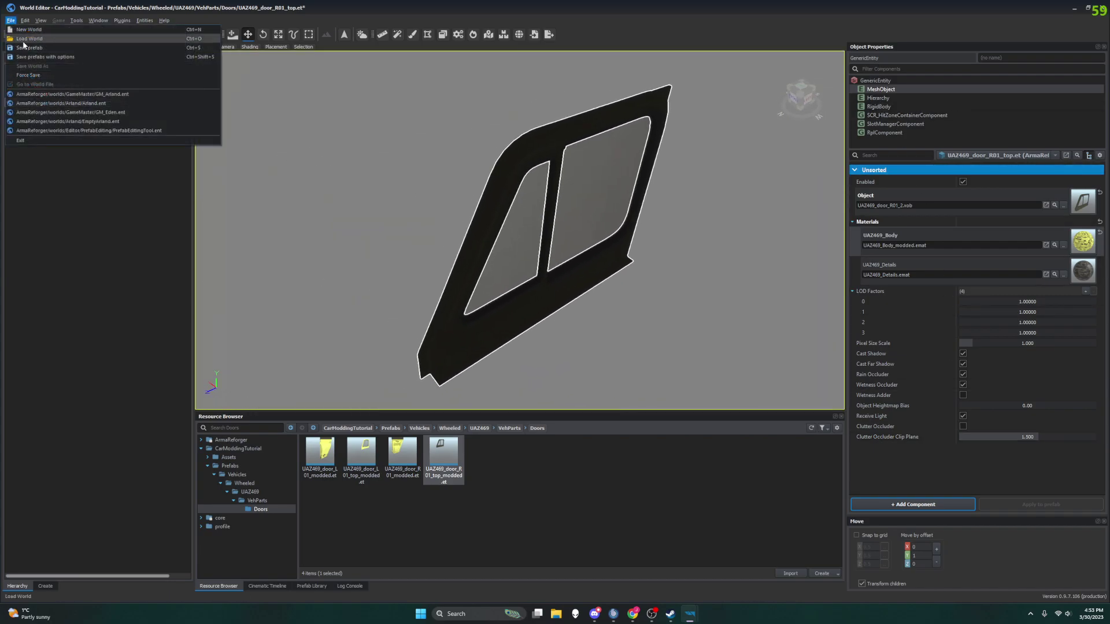
pyautogui.click(31, 57)
pyautogui.click(440, 353)
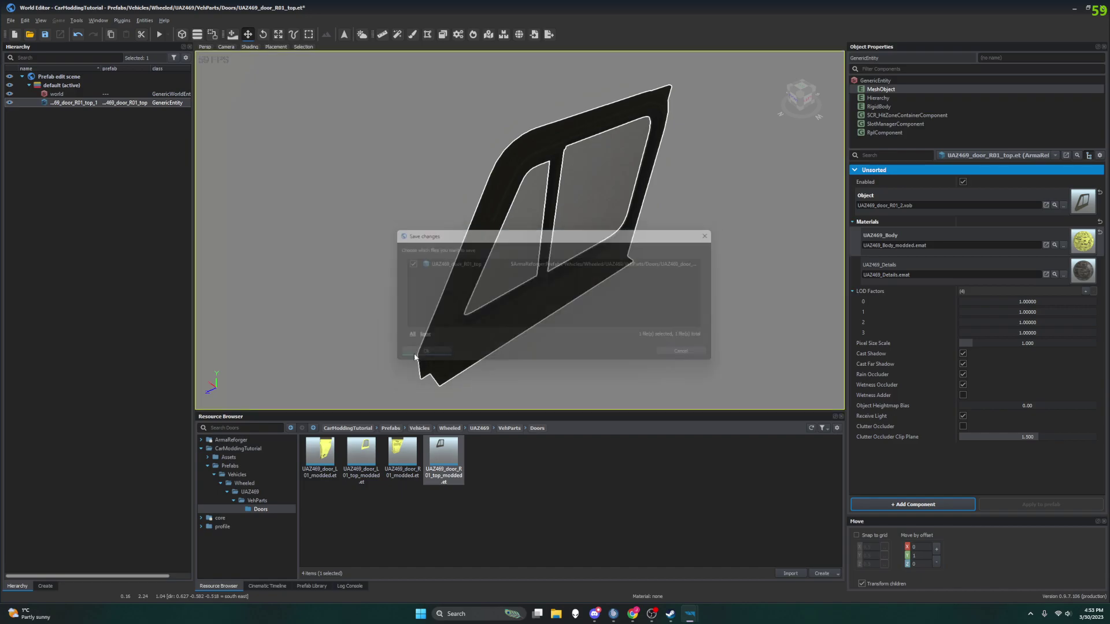
# Step: Refresh the thumbnail of UAZ469_door_R01_top_modded in the CarModdingTutorial addon's Doors folder
pyautogui.rightClick(443, 456)
pyautogui.click(550, 503)
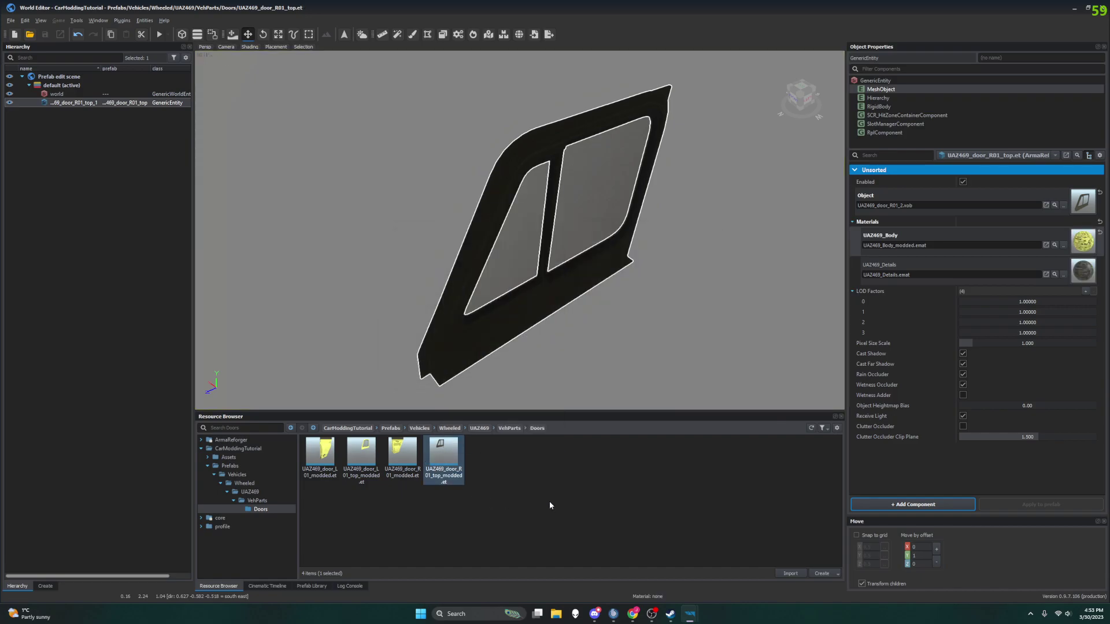
pyautogui.rightClick(446, 458)
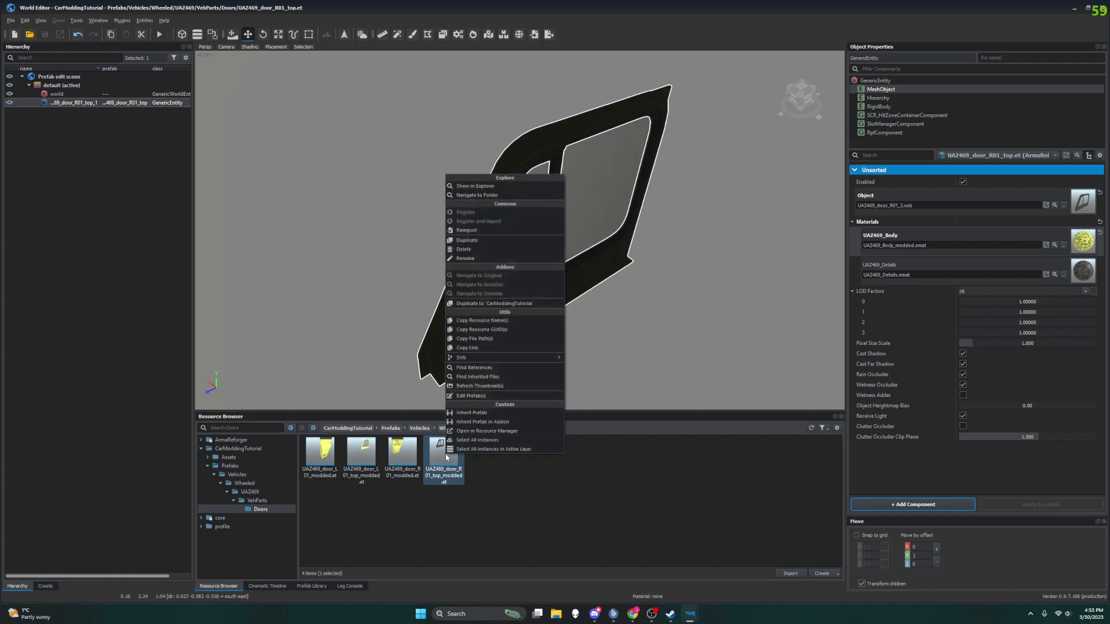
pyautogui.click(490, 386)
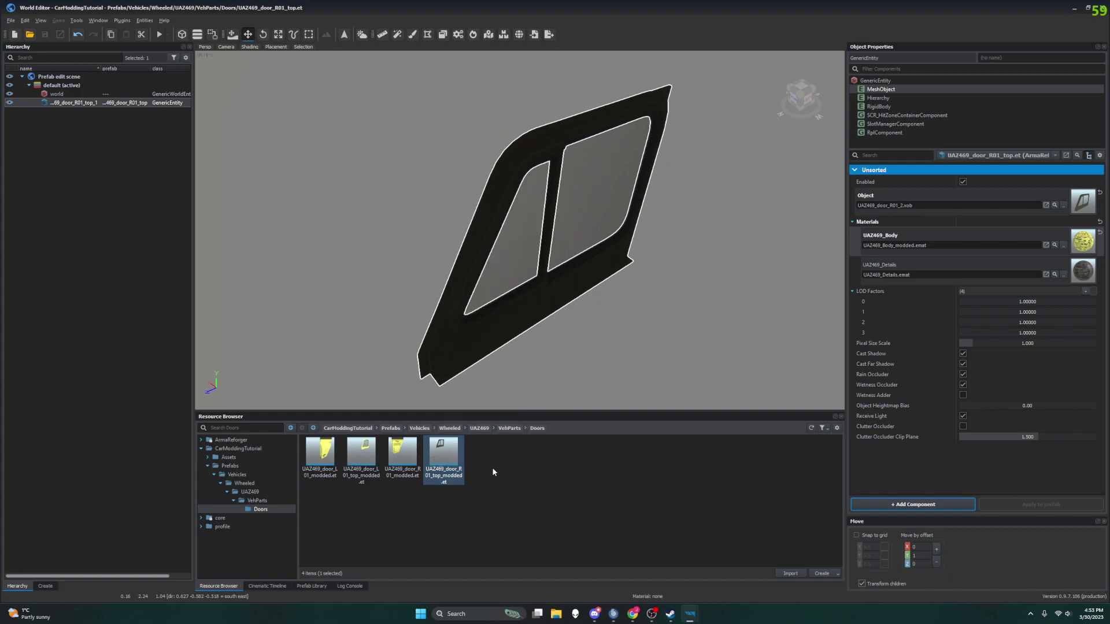
pyautogui.rightClick(457, 452)
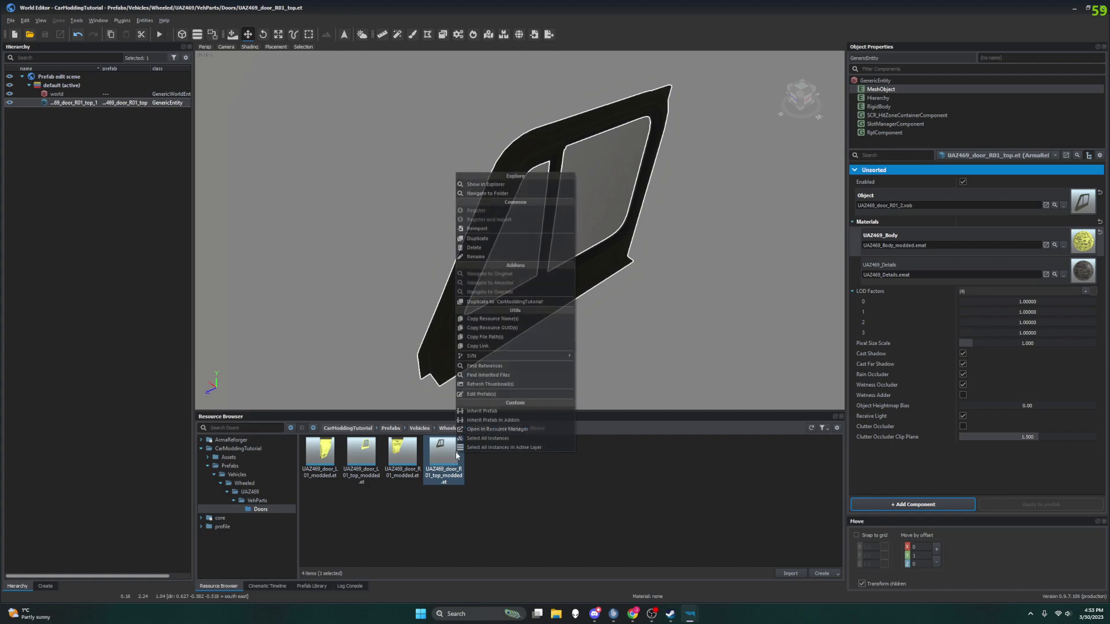
pyautogui.click(490, 384)
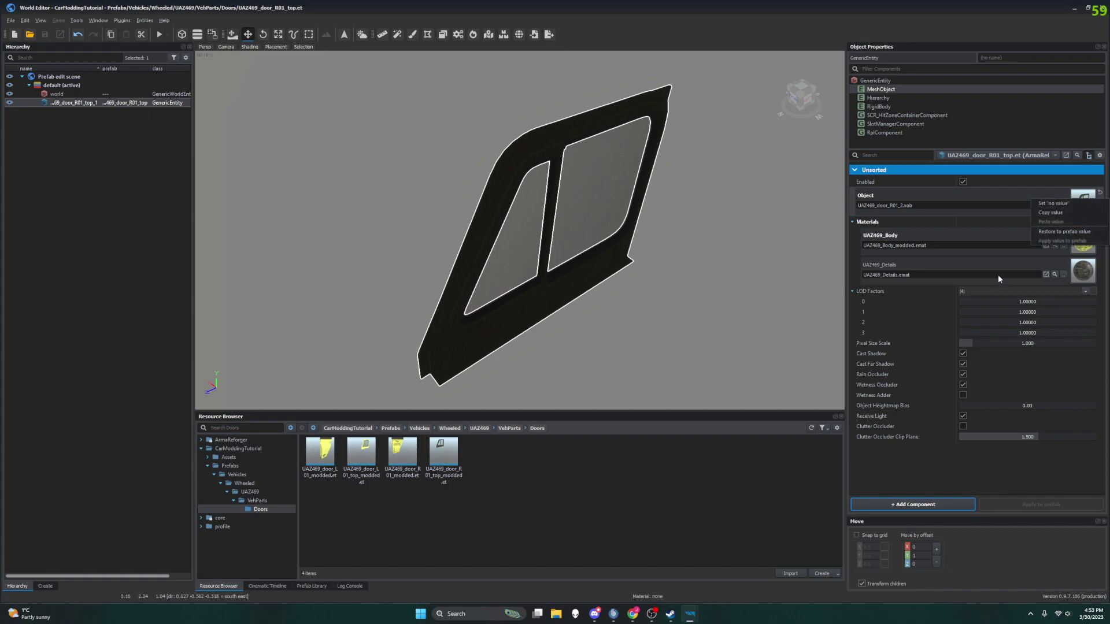
# Step: Switch to Enfusion Workbench and inspect the preview of the UAZ469_door_R01_top prefab from its other side
pyautogui.keyDown('alt'); pyautogui.moveTo(480, 338); pyautogui.dragTo(589, 346, button='right'); pyautogui.keyUp('alt')
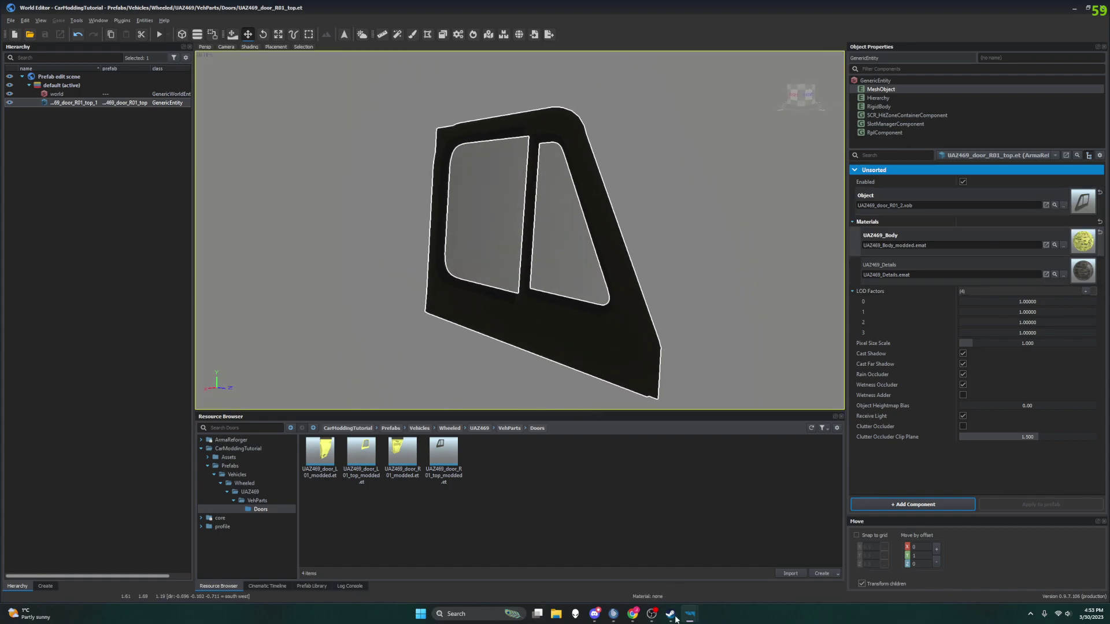
pyautogui.click(1074, 9)
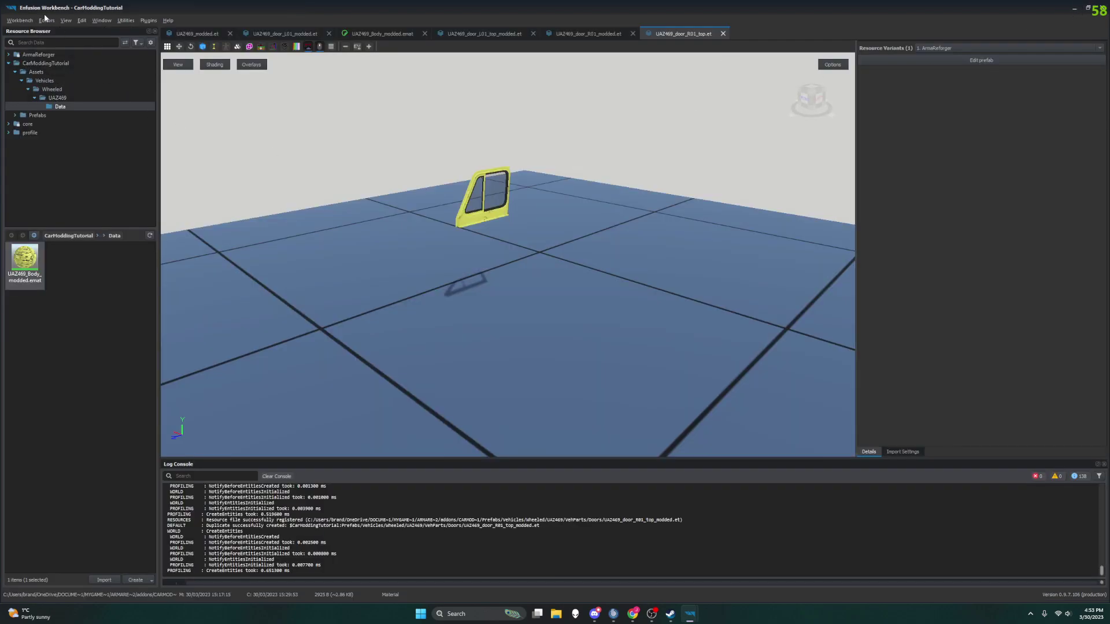
pyautogui.click(588, 34)
pyautogui.click(675, 34)
pyautogui.moveTo(537, 231); pyautogui.dragTo(451, 249, button='right')
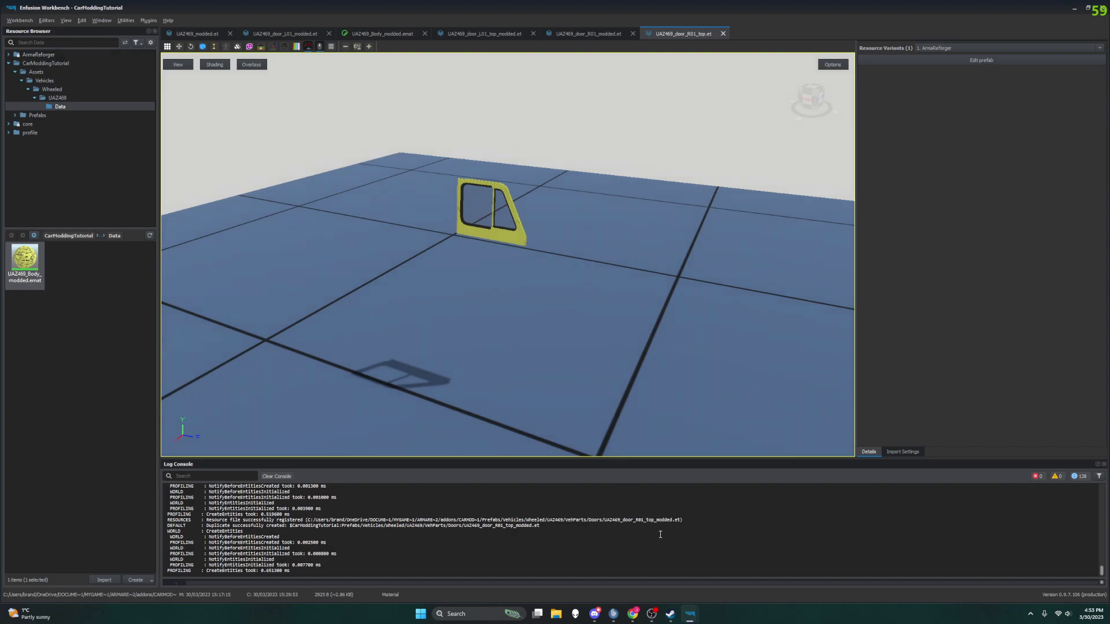
# Step: Return to World Editor and reset the UAZ469_Body material of the UAZ469_door_R01_top MeshObject
pyautogui.moveTo(688, 613)
pyautogui.click(736, 584)
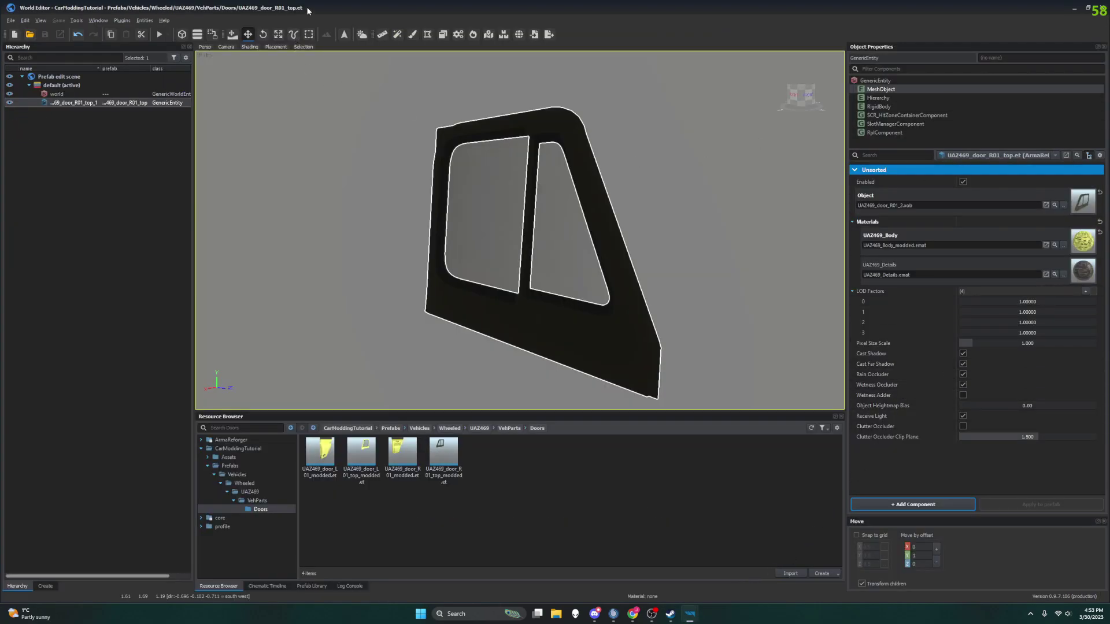
pyautogui.click(1100, 233)
pyautogui.click(1064, 246)
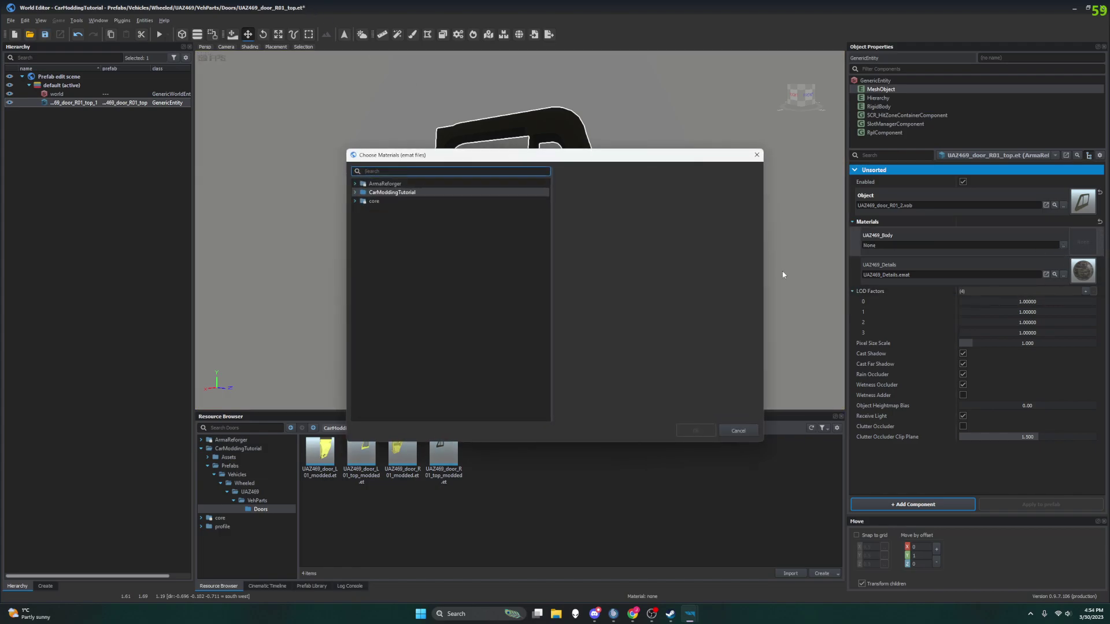
pyautogui.click(751, 432)
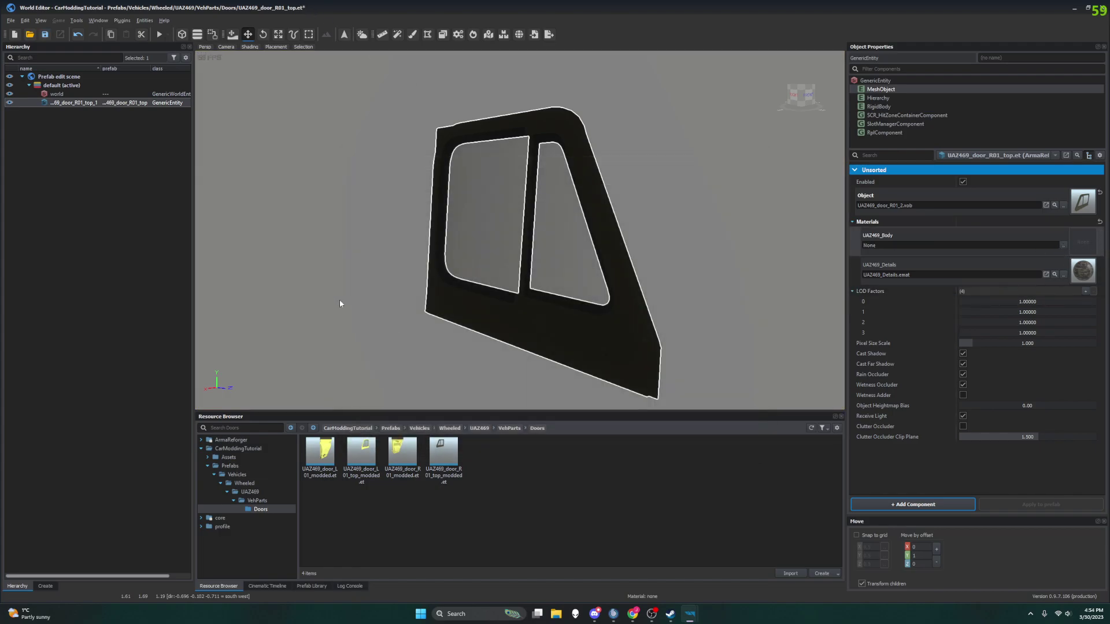
# Step: Close World Editor without saving the changes to UAZ469_door_R01_top
pyautogui.click(11, 20)
pyautogui.click(392, 174)
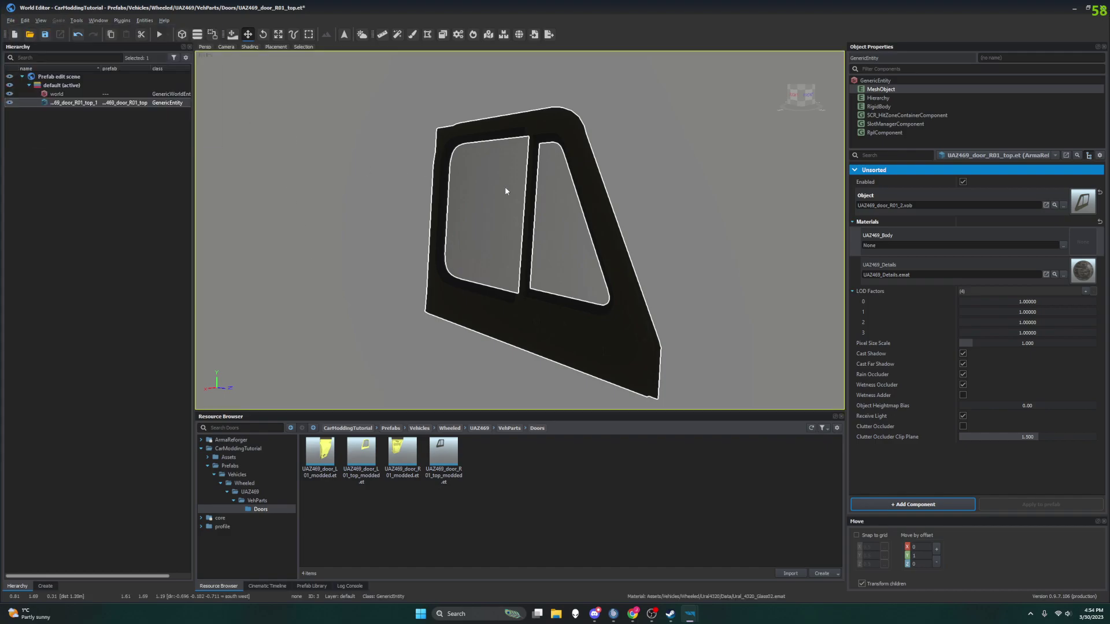
pyautogui.click(1103, 8)
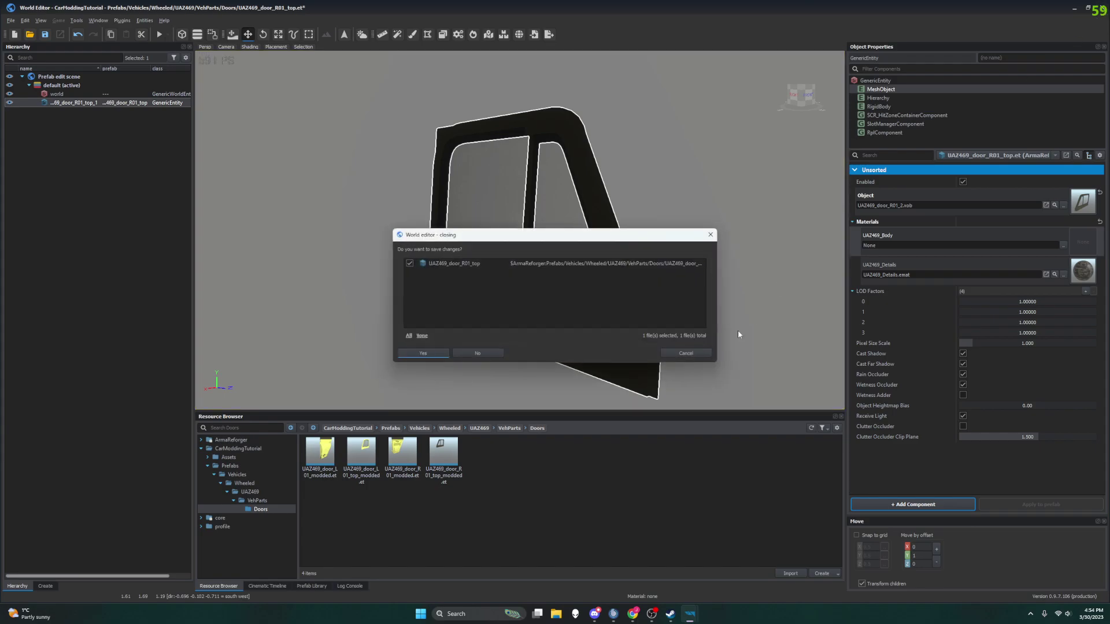
pyautogui.click(478, 353)
# Step: Reopen UAZ469_door_R01_top, check its slot, rigid body and mesh material settings, and close World Editor
pyautogui.click(927, 62)
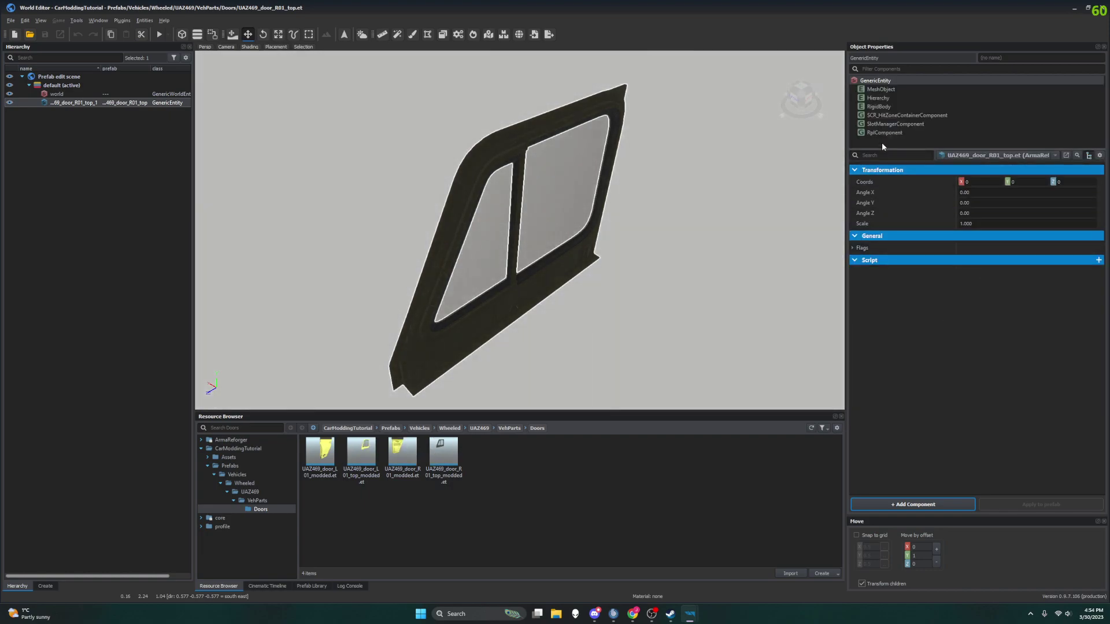
pyautogui.click(879, 123)
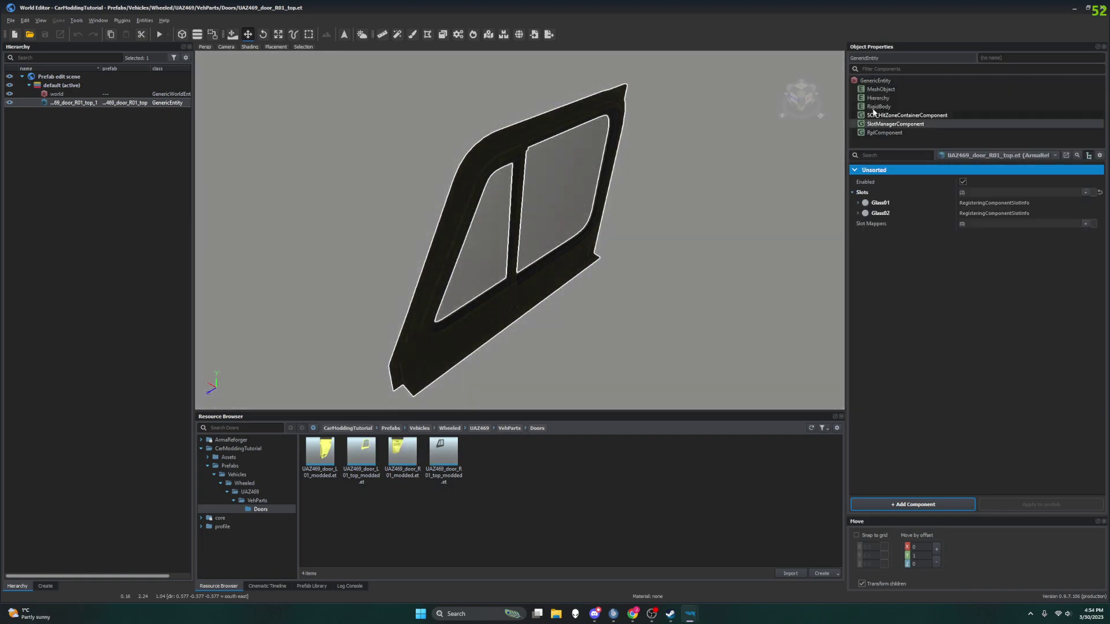
pyautogui.click(879, 107)
pyautogui.click(880, 89)
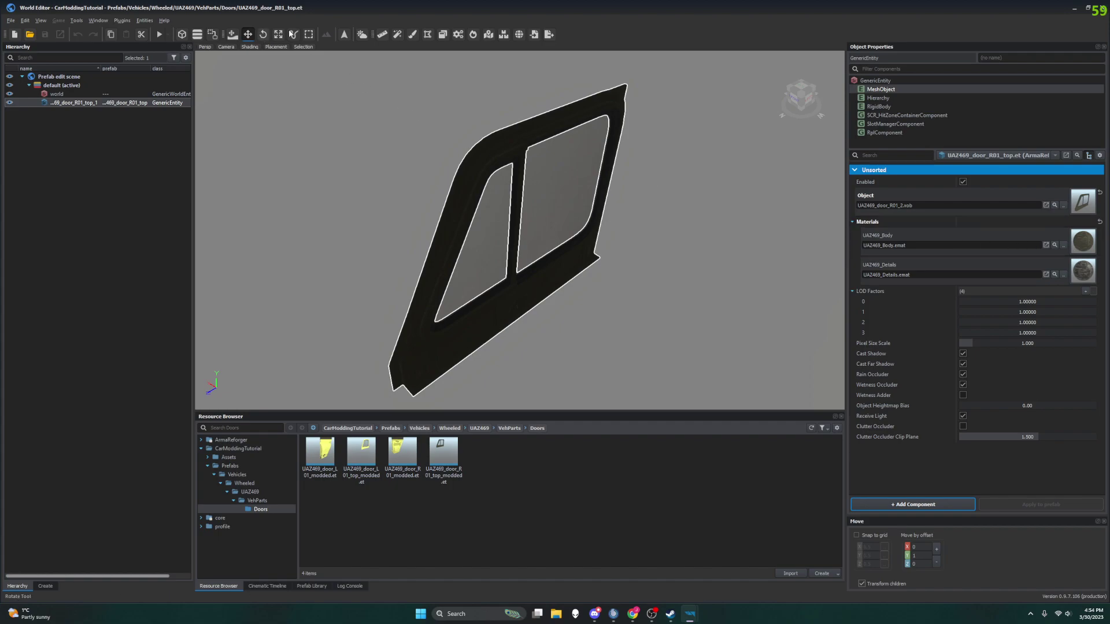
pyautogui.click(1103, 8)
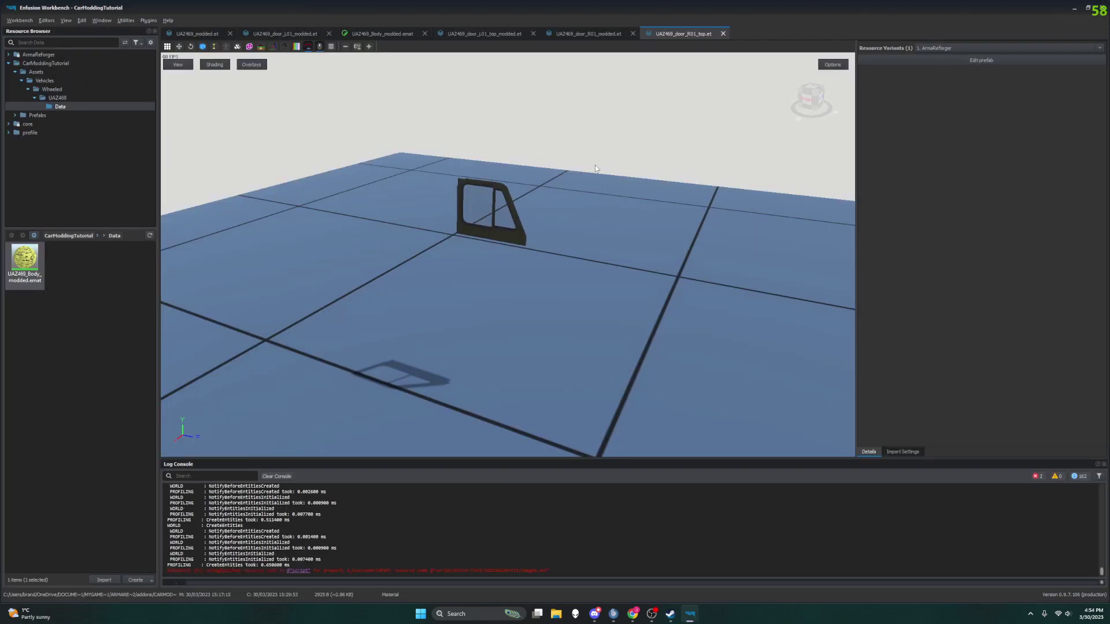
# Step: Close the UAZ469_door_R01_top preview, open UAZ469_door_R01_modded for editing and show its SlotManagerComponent settings
pyautogui.click(724, 33)
pyautogui.click(1008, 59)
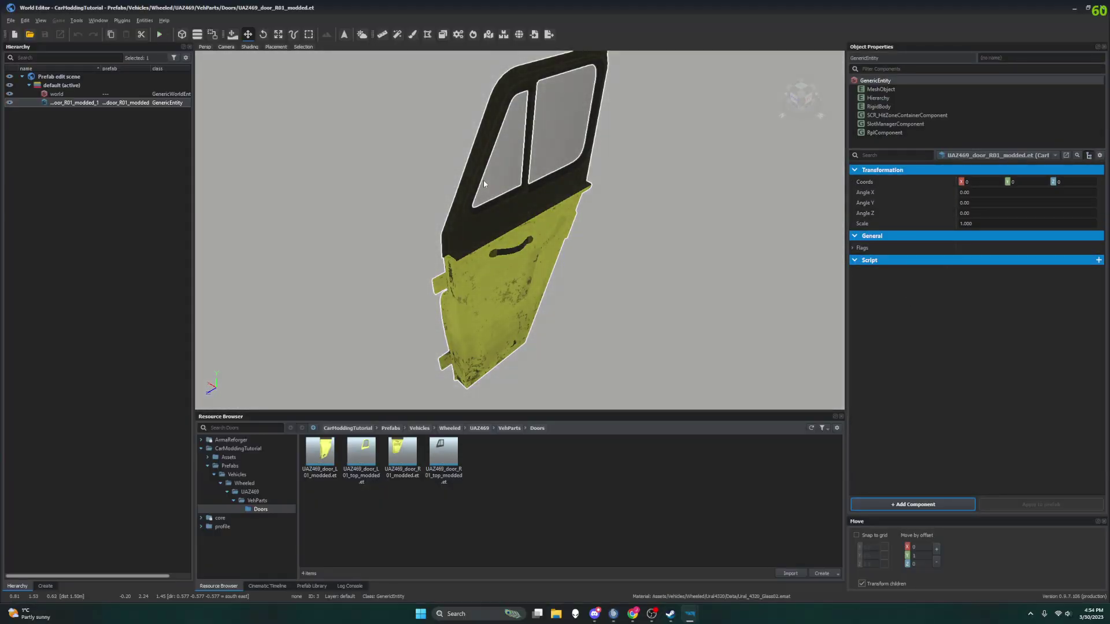
pyautogui.moveTo(583, 248); pyautogui.dragTo(769, 191, button='middle')
pyautogui.moveTo(616, 148); pyautogui.dragTo(612, 196, button='middle')
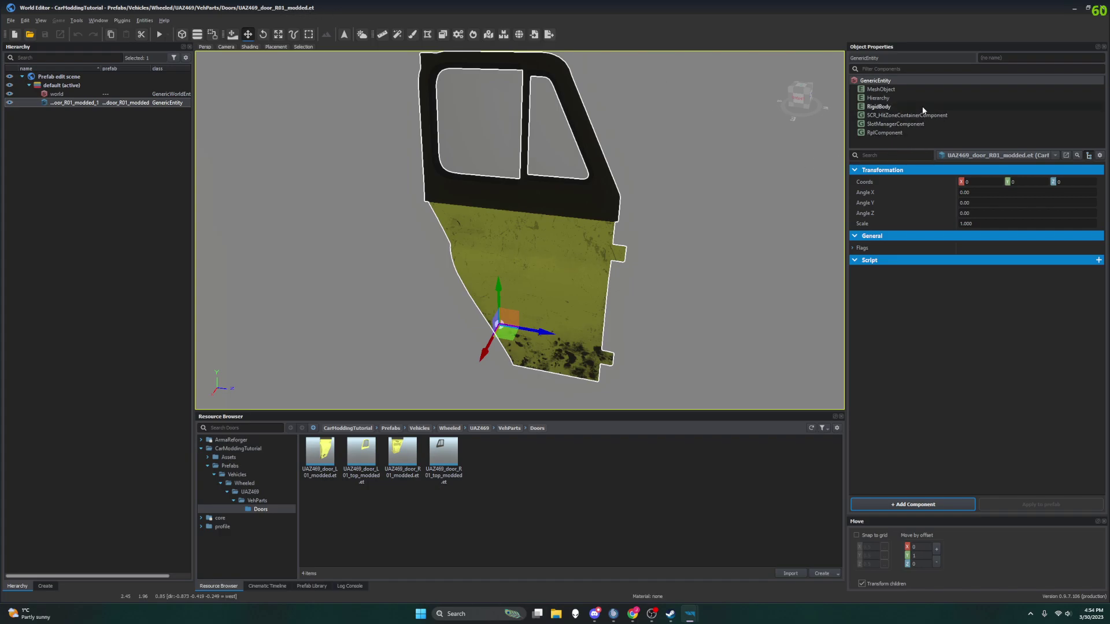
pyautogui.click(920, 126)
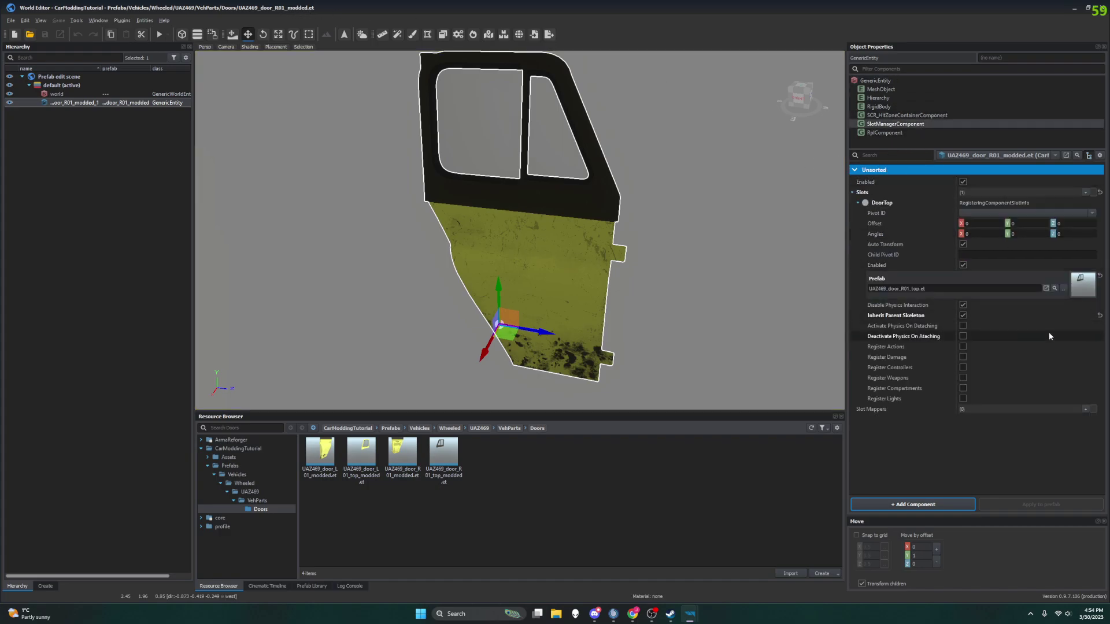
# Step: Set the DoorTop slot's prefab to UAZ469_door_R01_top_modded.et
pyautogui.click(1063, 288)
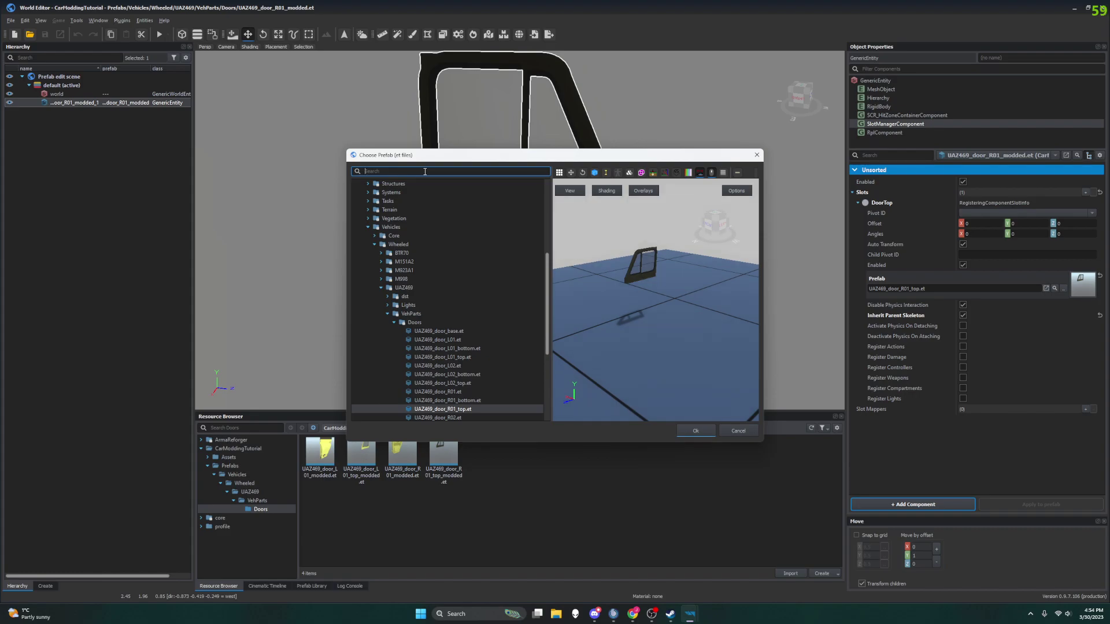
pyautogui.write('modde')
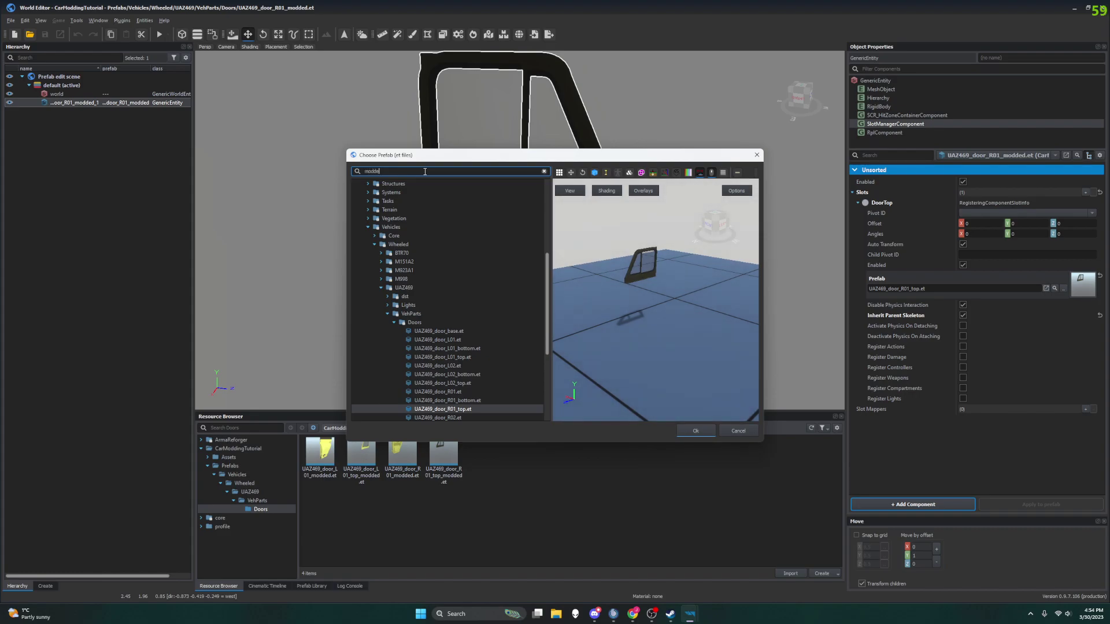
pyautogui.write('d')
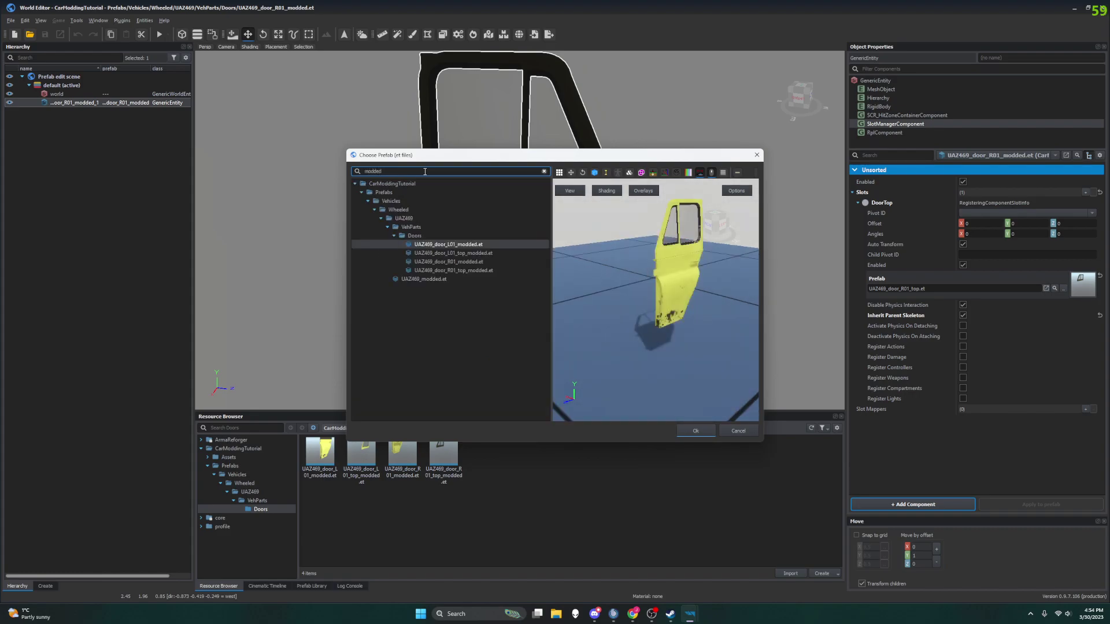
pyautogui.click(480, 272)
pyautogui.click(705, 429)
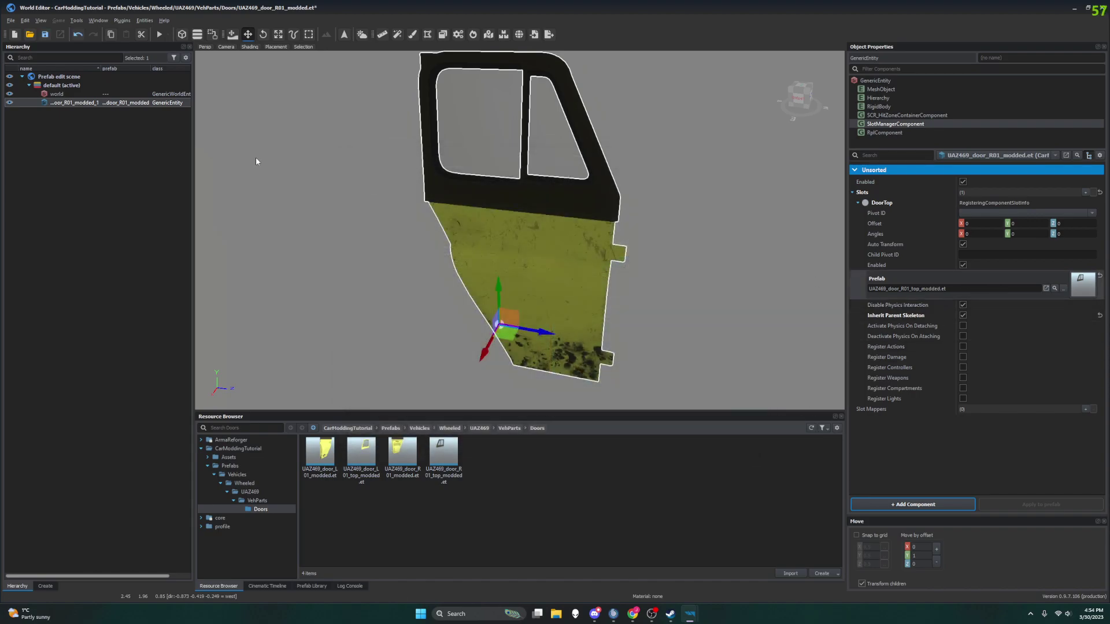
# Step: Save the DoorTop slot change to the UAZ469_door_R01_modded prefab
pyautogui.click(12, 20)
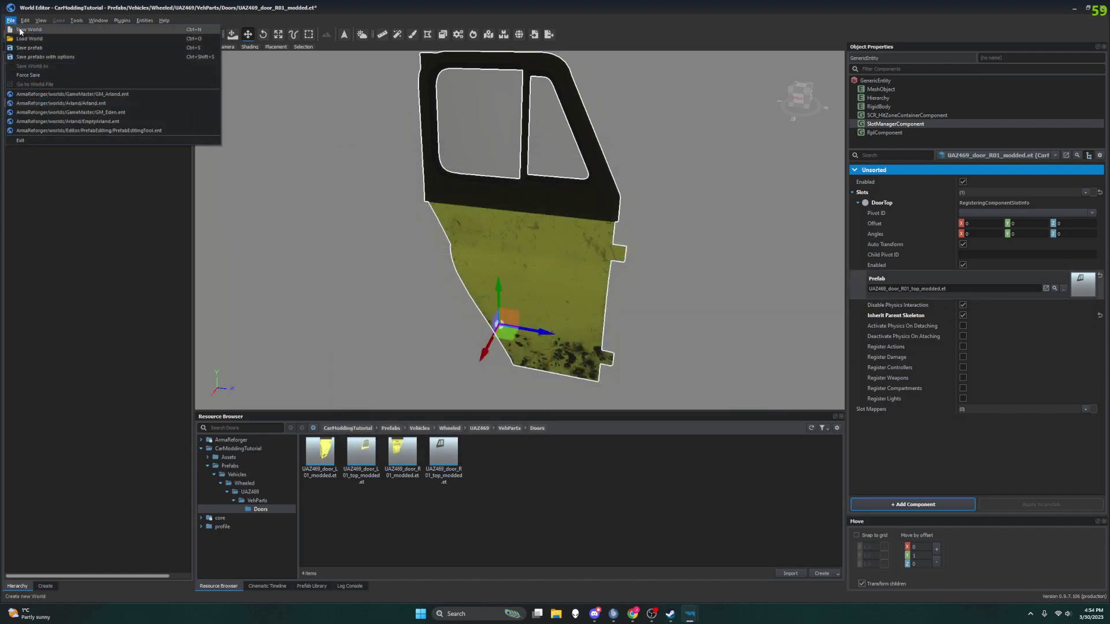
pyautogui.click(35, 58)
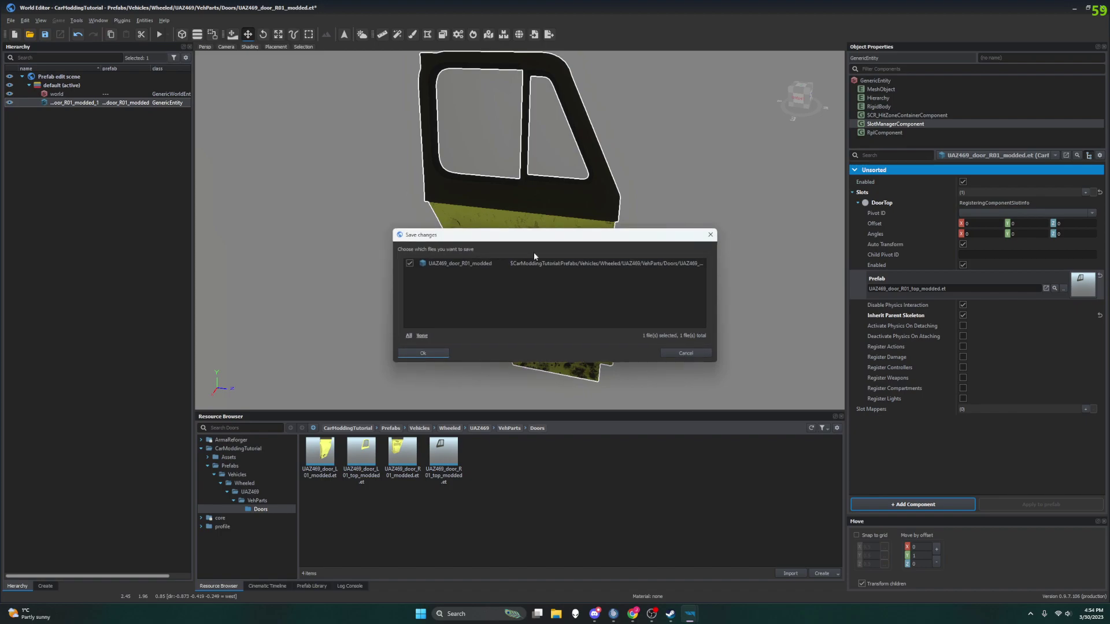
pyautogui.click(428, 353)
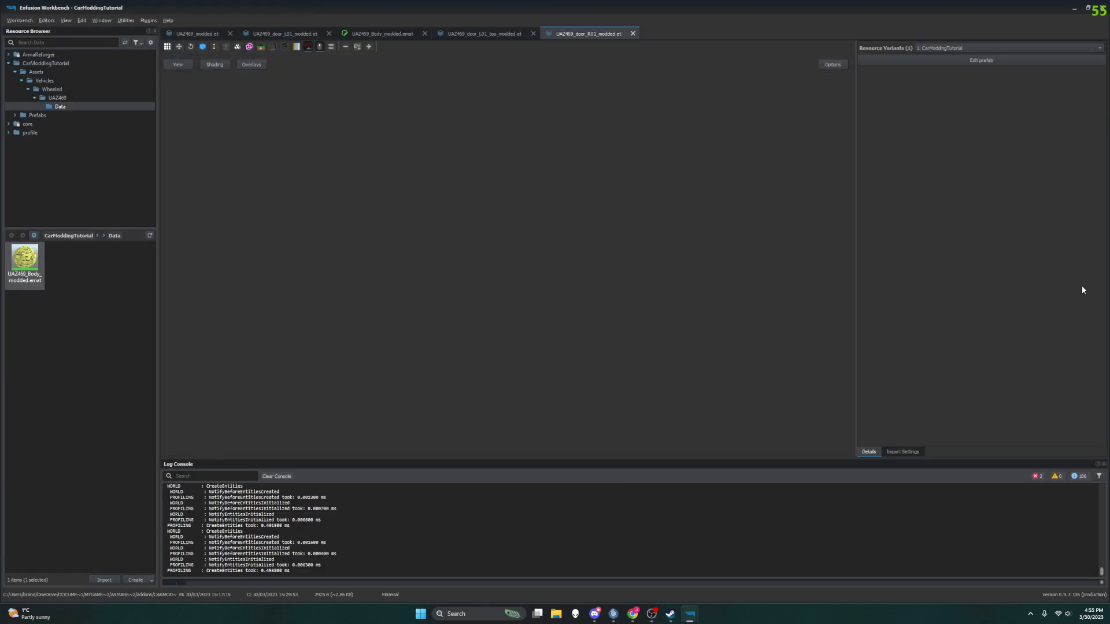
# Step: Open UAZ469_door_R01_top_modded for editing and replace its UAZ469_Body mesh material with UAZ469_Body_modded.emat
pyautogui.click(909, 63)
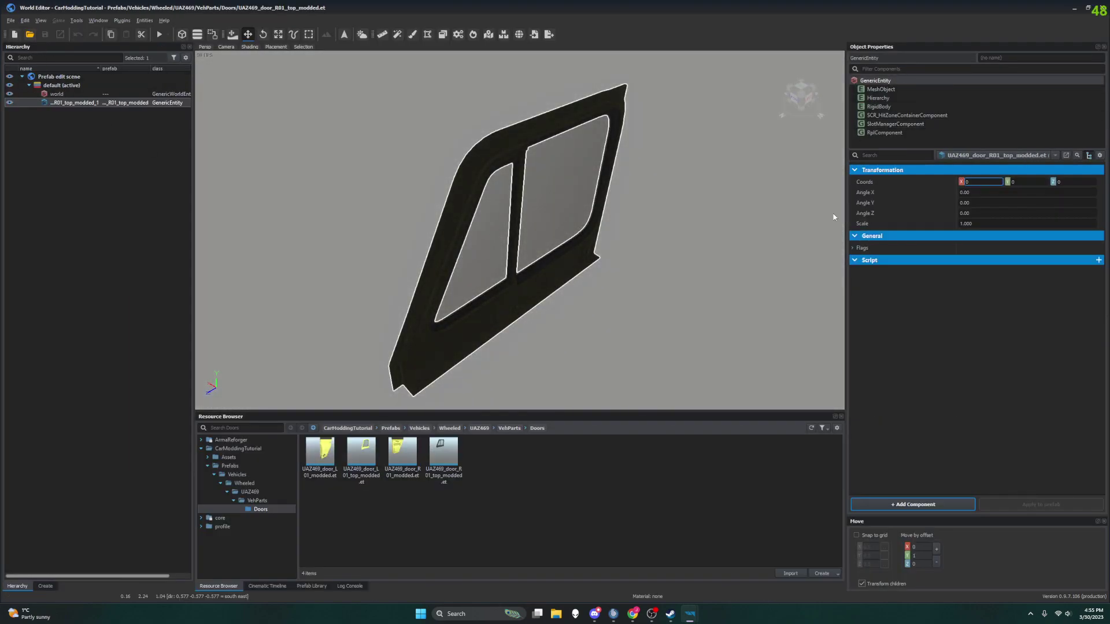
pyautogui.click(880, 89)
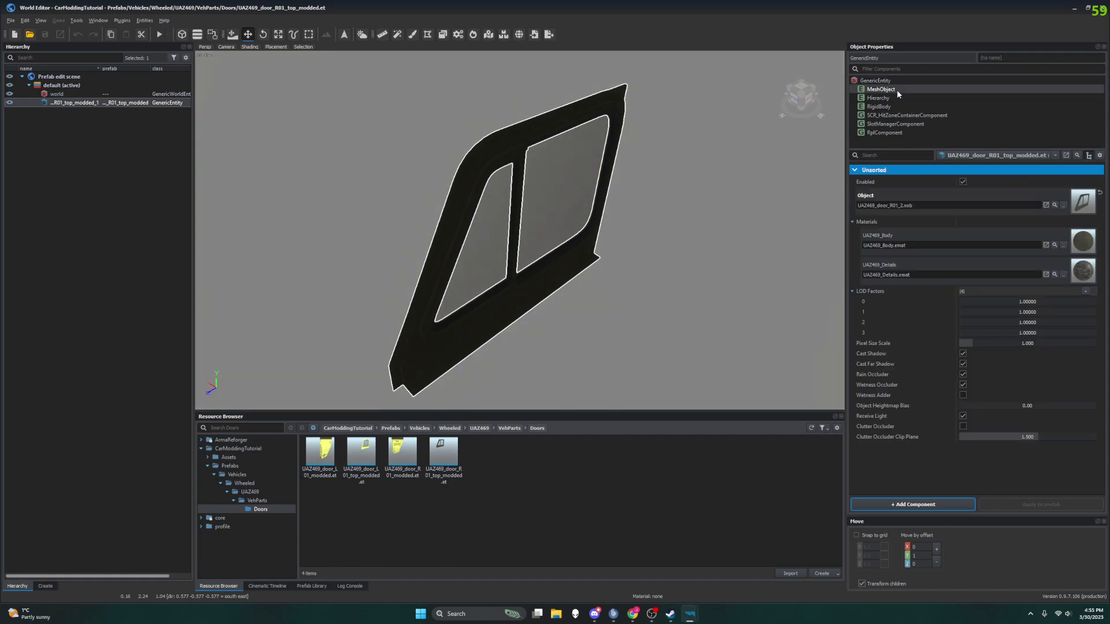
pyautogui.click(1064, 245)
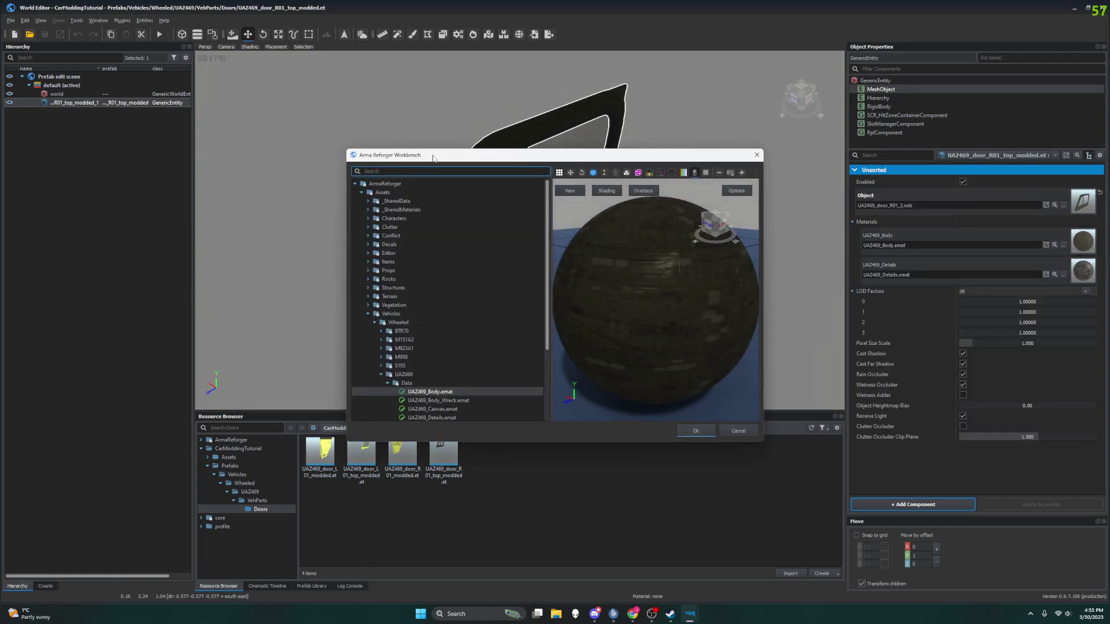
pyautogui.write('modded')
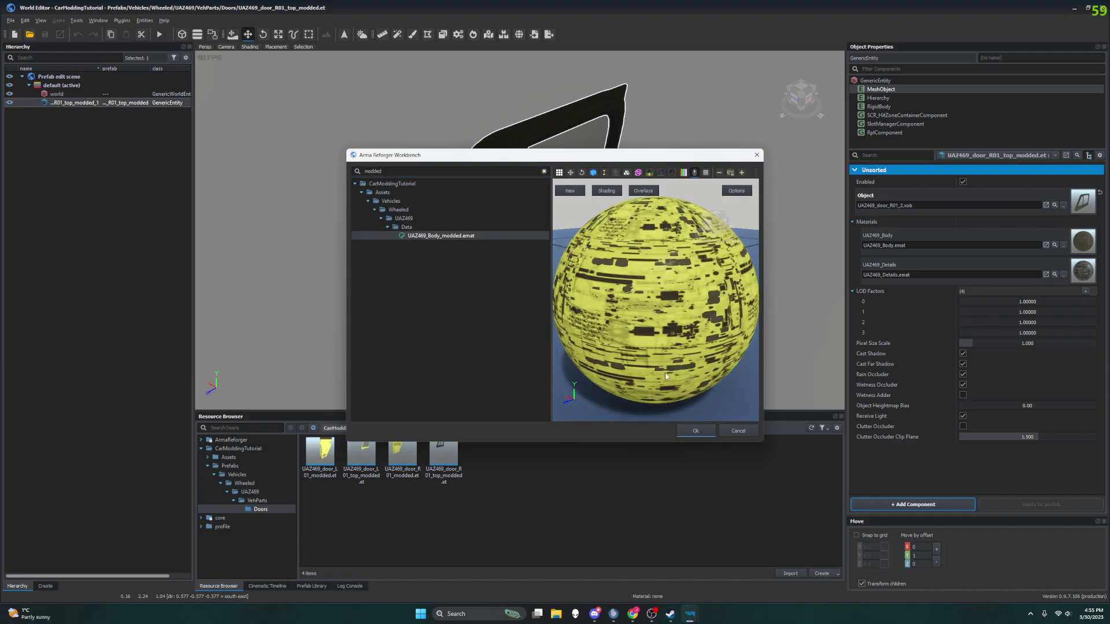
pyautogui.click(694, 433)
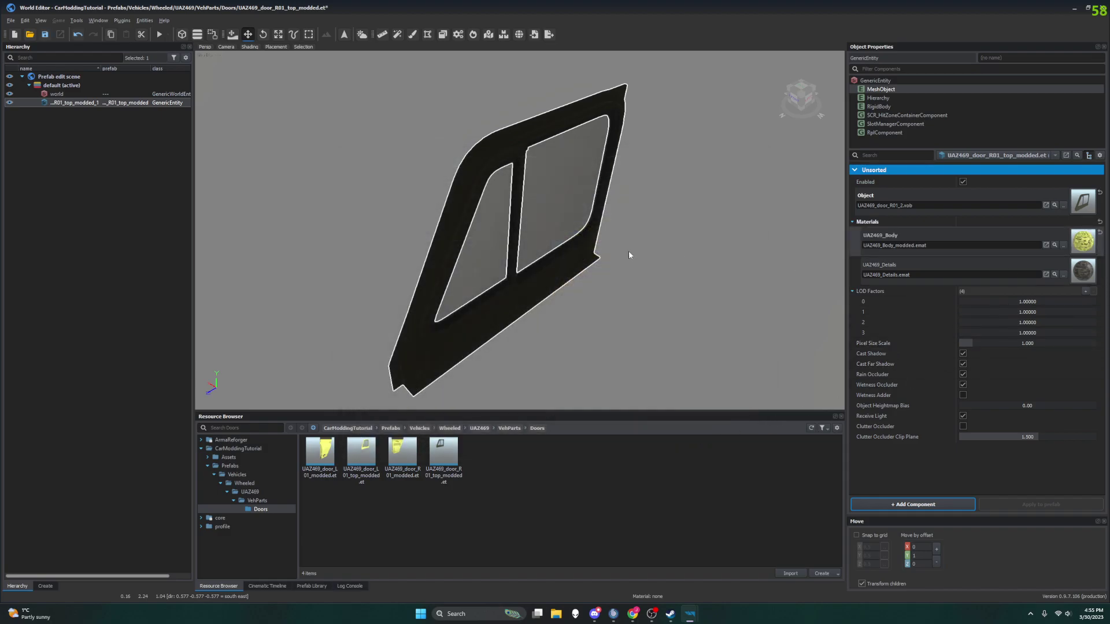
# Step: Save the material change to the UAZ469_door_R01_top_modded prefab and minimize World Editor
pyautogui.click(11, 20)
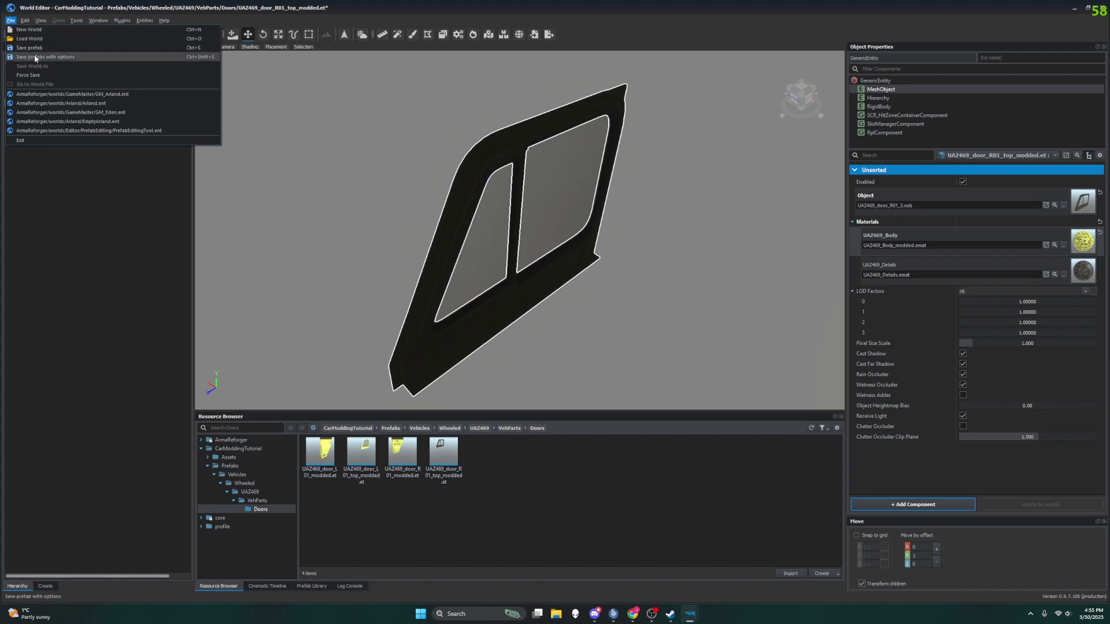
pyautogui.click(29, 55)
pyautogui.click(443, 353)
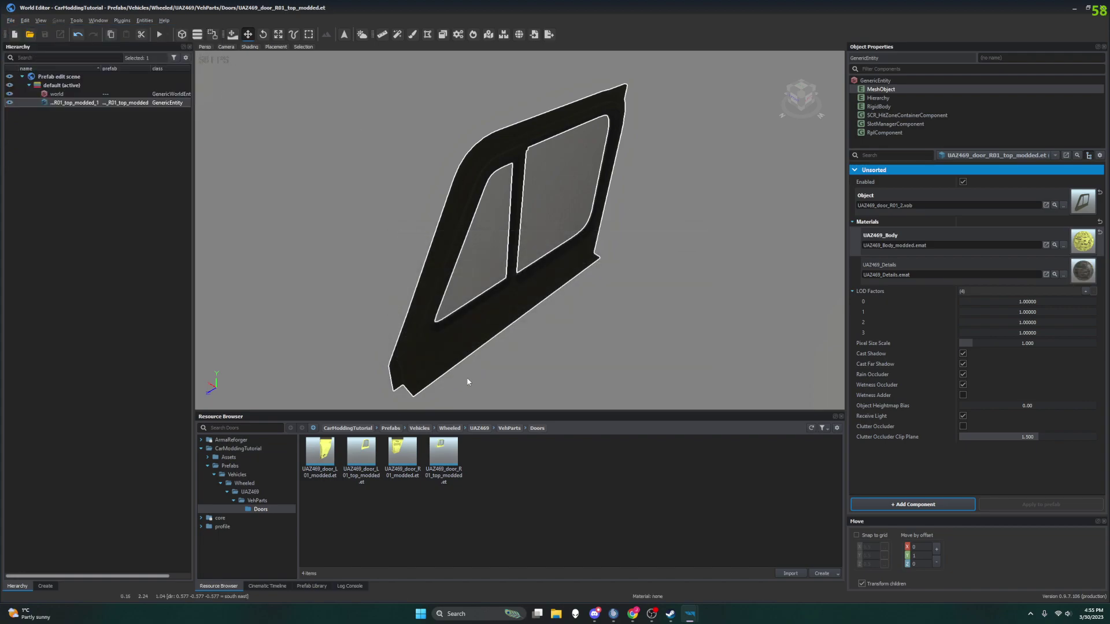
pyautogui.click(449, 450)
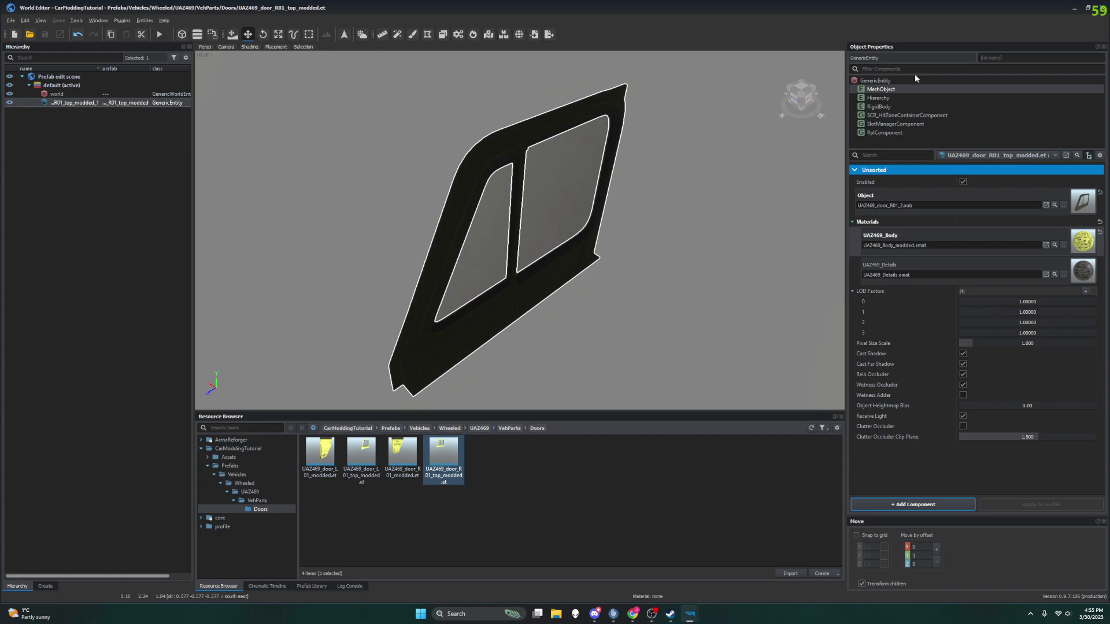
pyautogui.click(1073, 10)
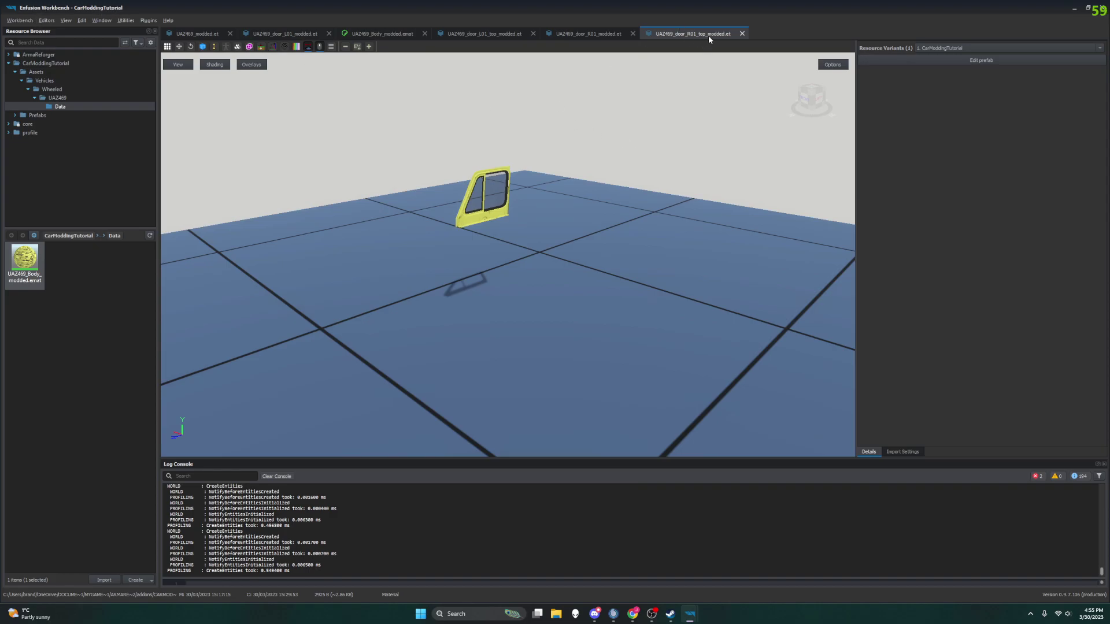
# Step: Check the previews of UAZ469_door_R01_modded, UAZ469_door_L01_modded and UAZ469_modded for the custom material
pyautogui.click(593, 34)
pyautogui.moveTo(469, 196); pyautogui.dragTo(630, 272, button='right')
pyautogui.moveTo(746, 254); pyautogui.dragTo(577, 135, button='right')
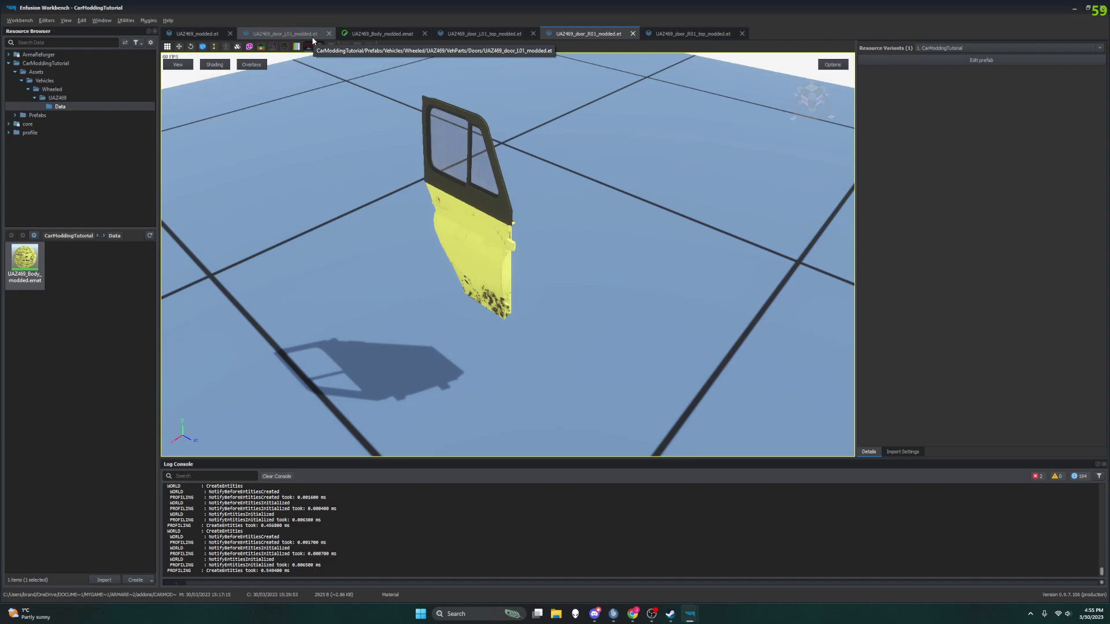
pyautogui.click(285, 34)
pyautogui.click(197, 33)
pyautogui.moveTo(507, 255); pyautogui.dragTo(477, 255, button='middle')
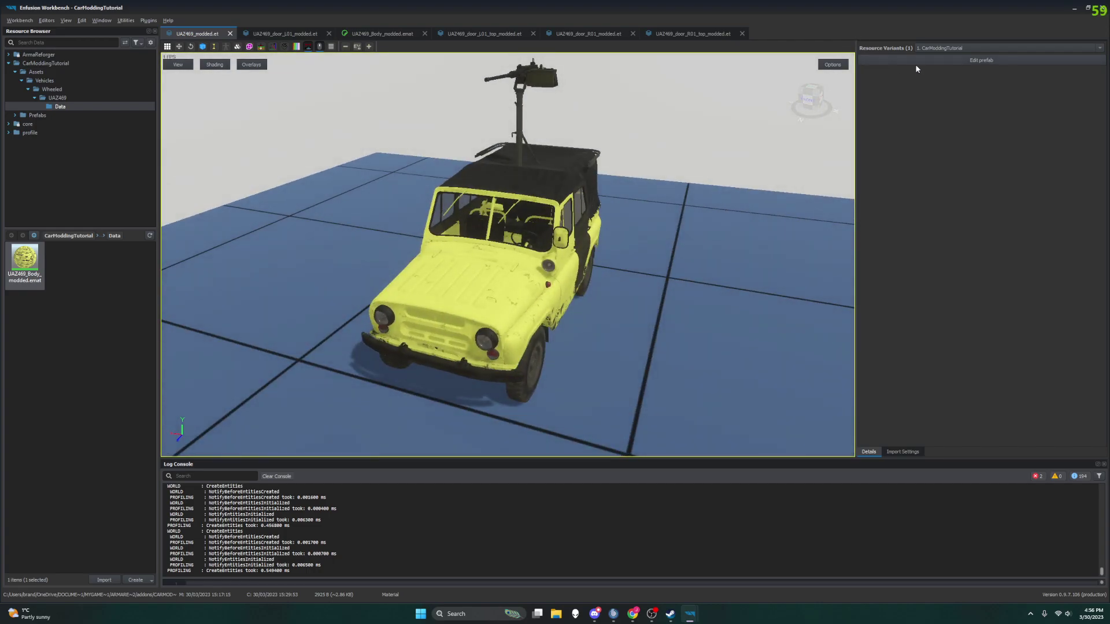
# Step: Save all open resources and inspect the modded UAZ469 from several sides
pyautogui.click(19, 20)
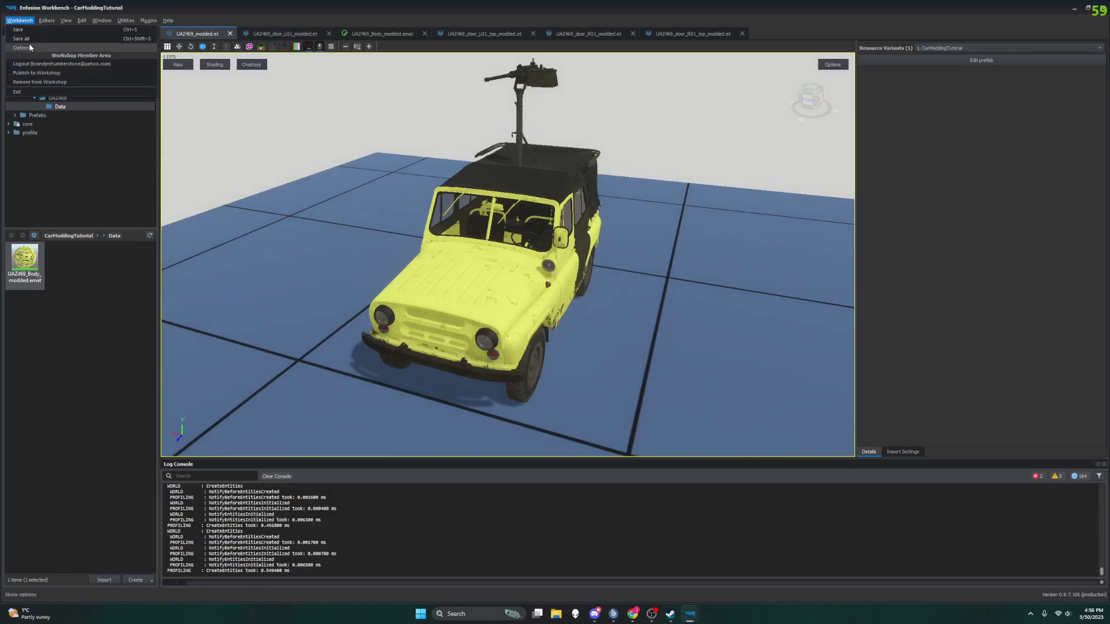
pyautogui.click(24, 38)
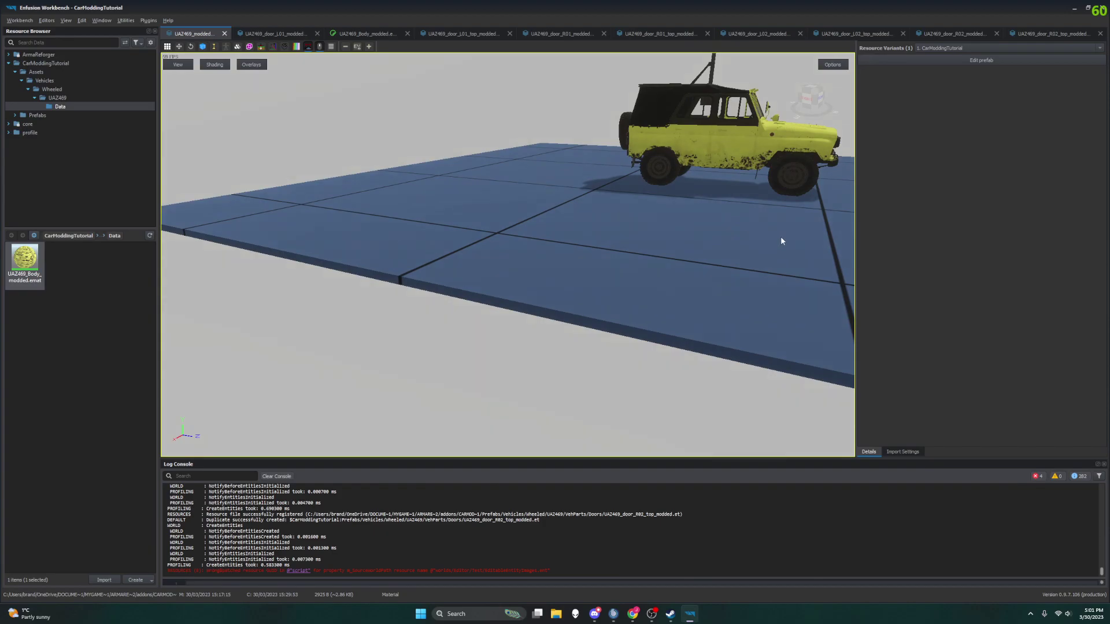
pyautogui.moveTo(782, 241); pyautogui.dragTo(399, 289, button='right')
pyautogui.moveTo(398, 221); pyautogui.dragTo(730, 241, button='right')
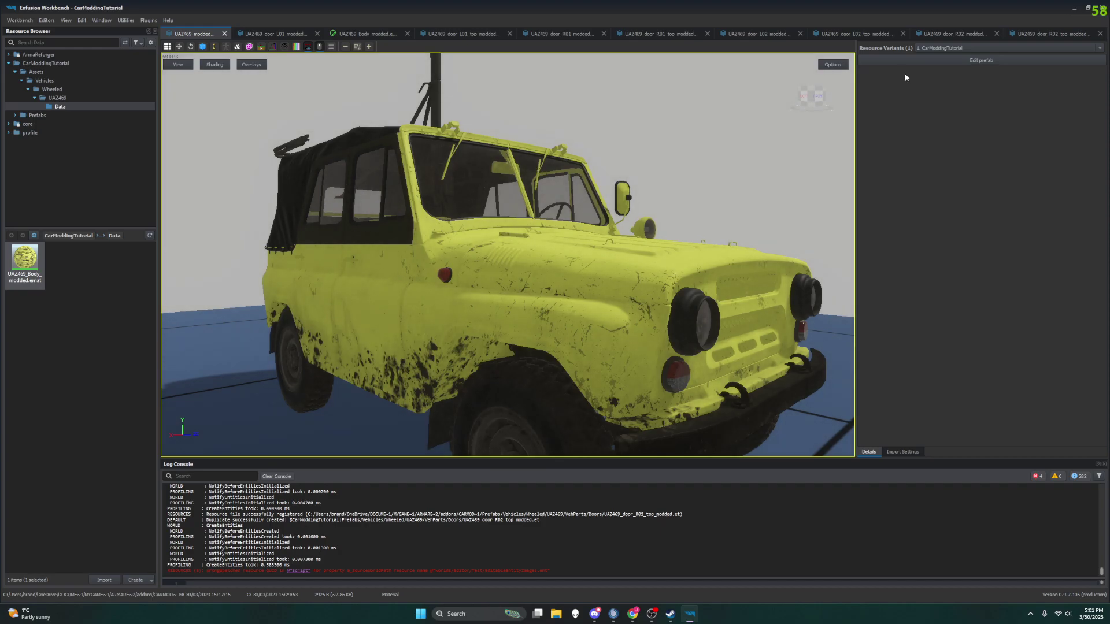
# Step: Close Enfusion Workbench, relaunch Arma Reforger Tools from Steam and open the CarModdingTutorial project
pyautogui.click(1105, 9)
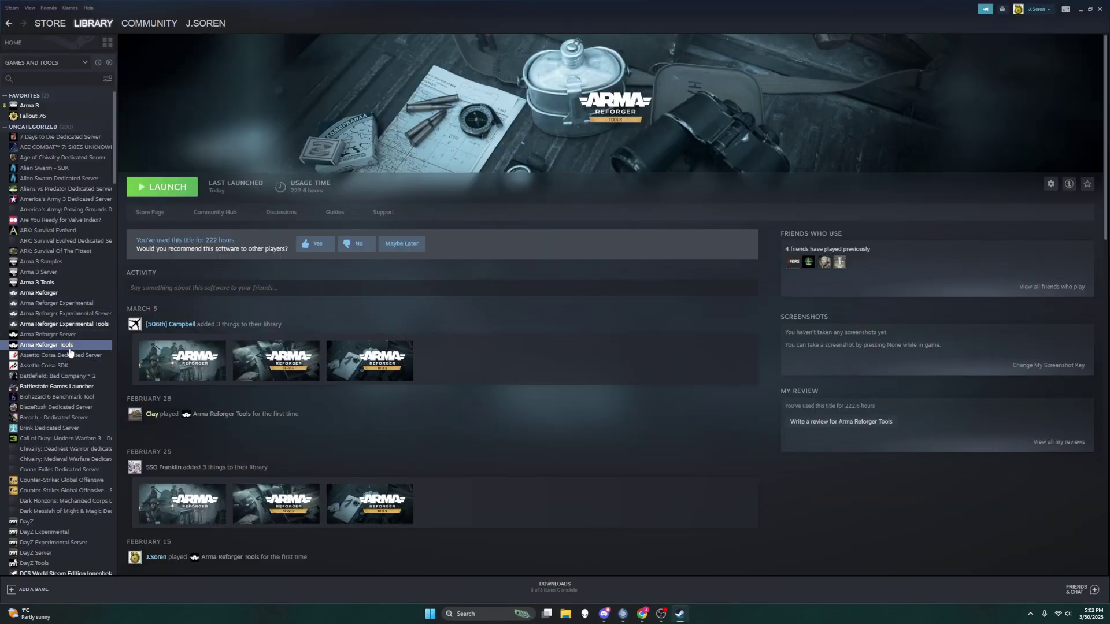
pyautogui.click(168, 194)
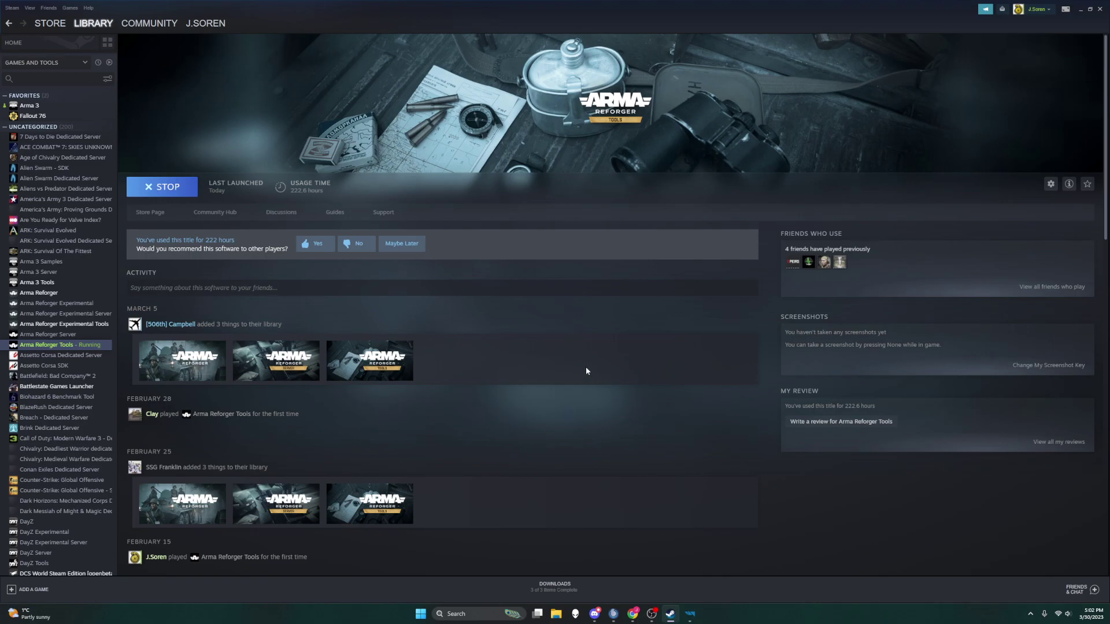
pyautogui.moveTo(694, 620)
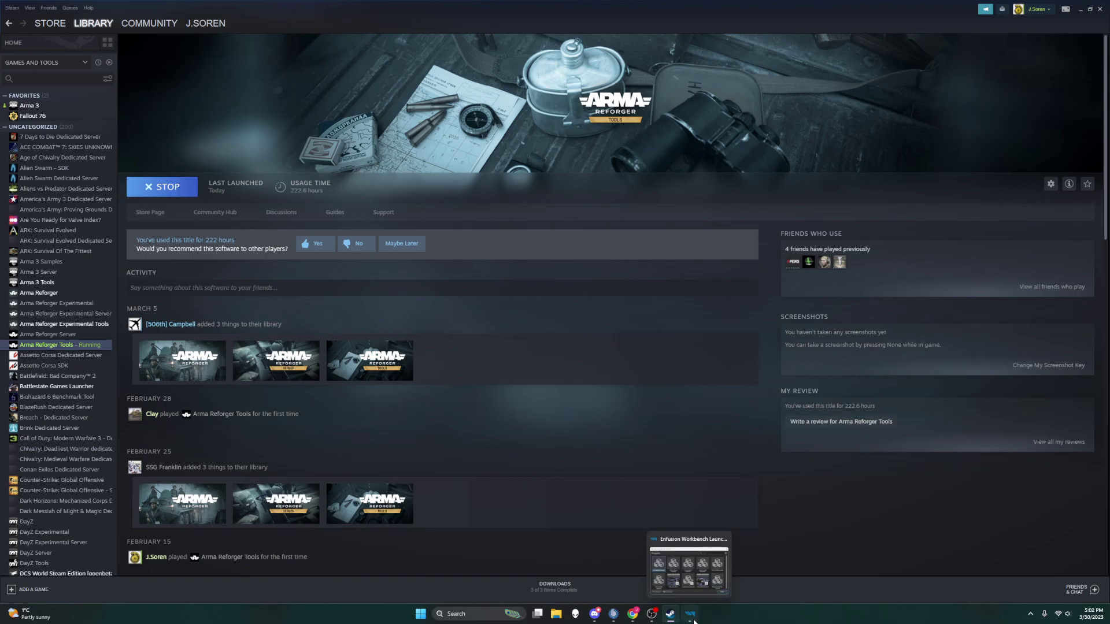
pyautogui.click(689, 570)
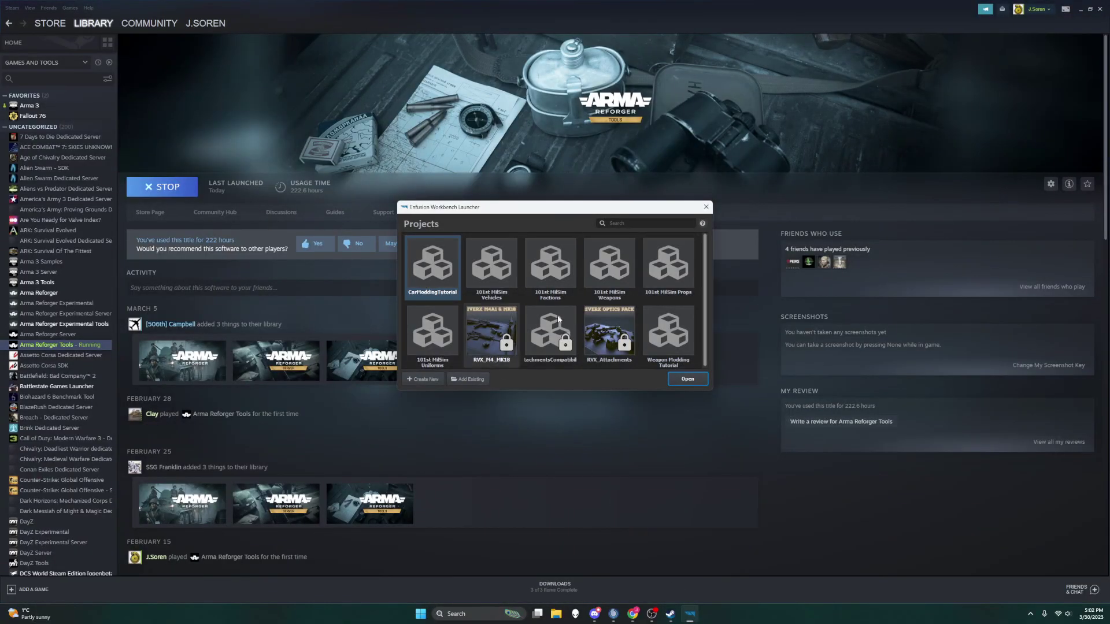
pyautogui.click(700, 379)
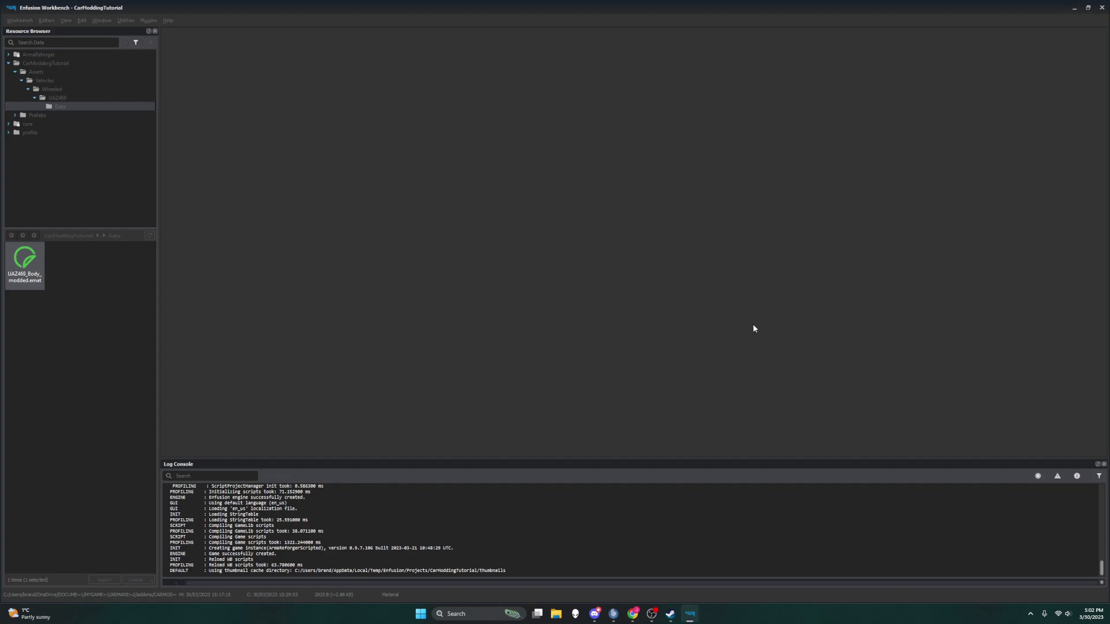
# Step: Inspect the reloaded UAZ469_modded vehicle preview from different angles
pyautogui.moveTo(614, 308); pyautogui.dragTo(602, 307, button='right')
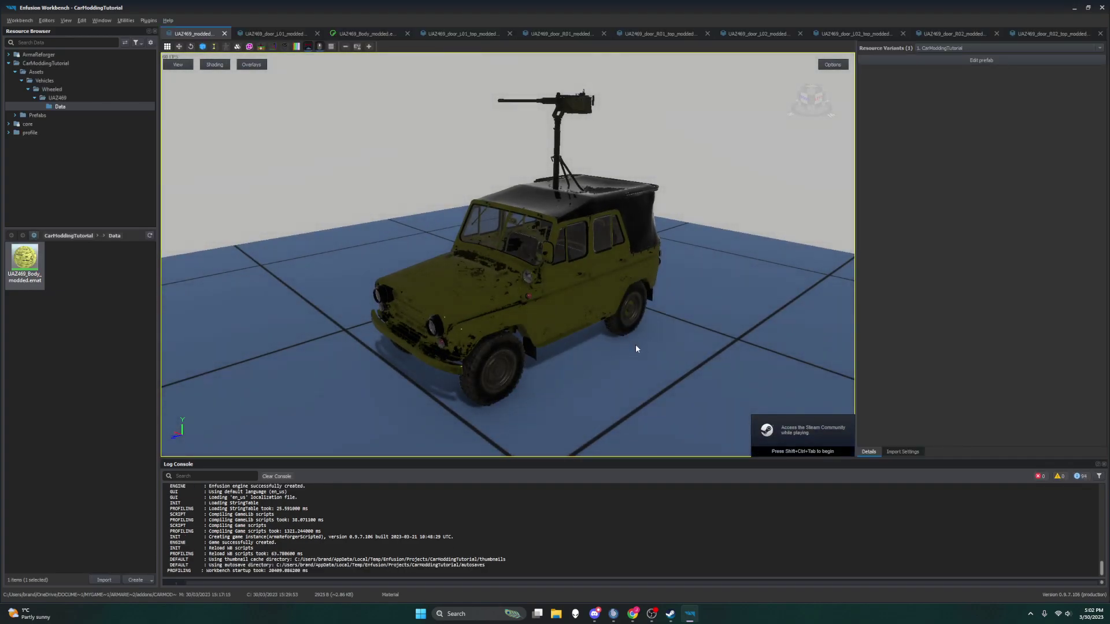
pyautogui.moveTo(545, 360); pyautogui.dragTo(497, 333)
pyautogui.moveTo(855, 344); pyautogui.dragTo(239, 232)
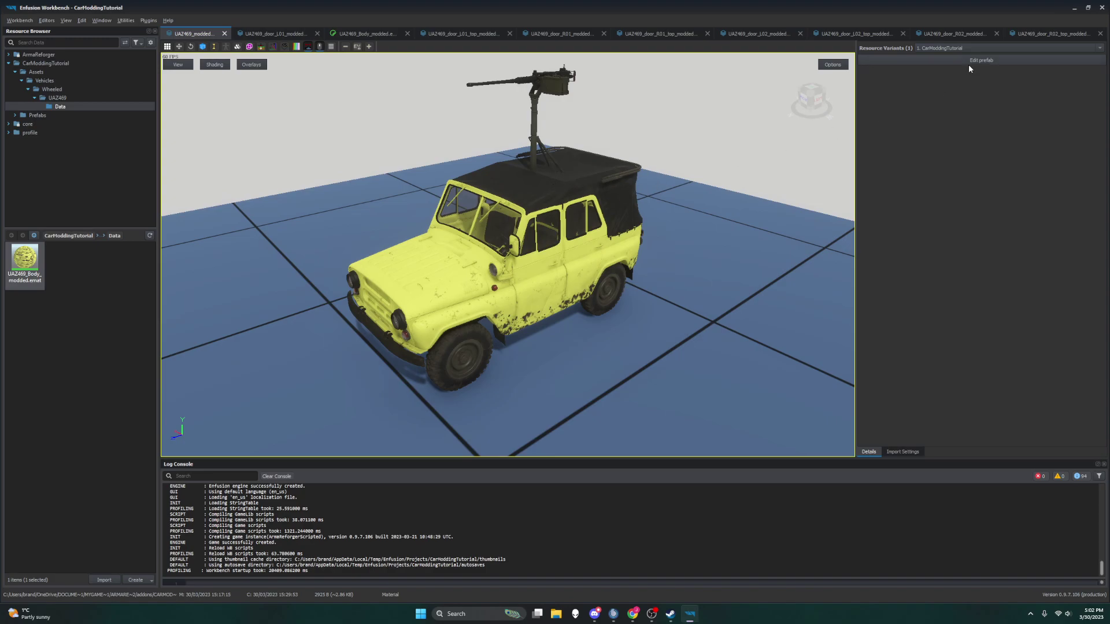
# Step: Close the door and door top previews, keeping UAZ469_modded, UAZ469_door_L01_modded and UAZ469_Body_modded.emat open
pyautogui.click(509, 34)
pyautogui.click(523, 34)
pyautogui.click(529, 33)
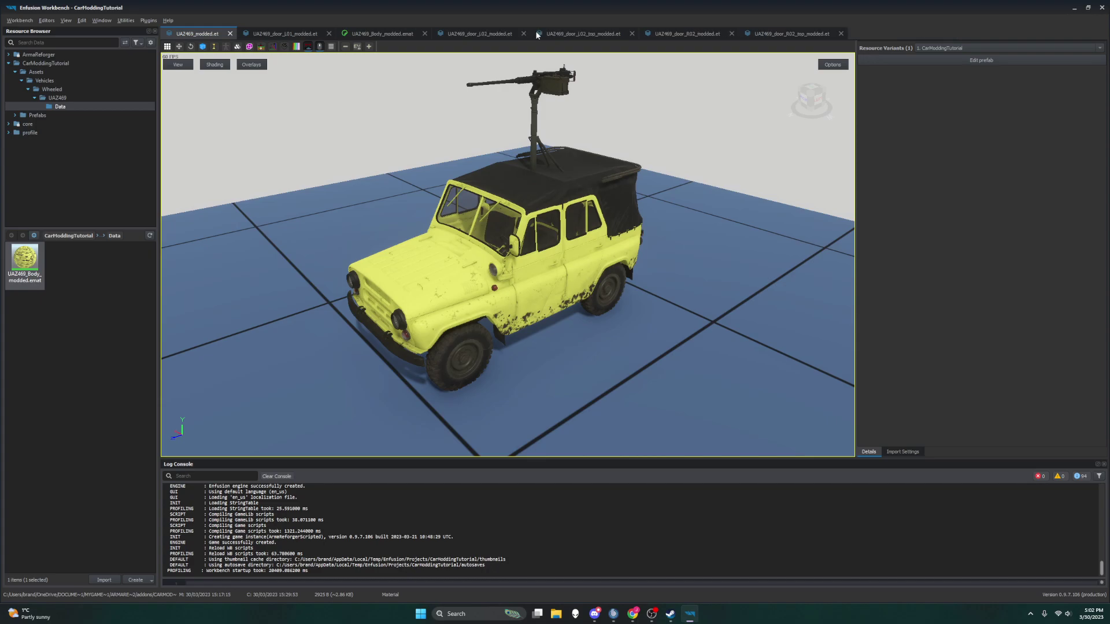
pyautogui.click(520, 34)
pyautogui.click(524, 33)
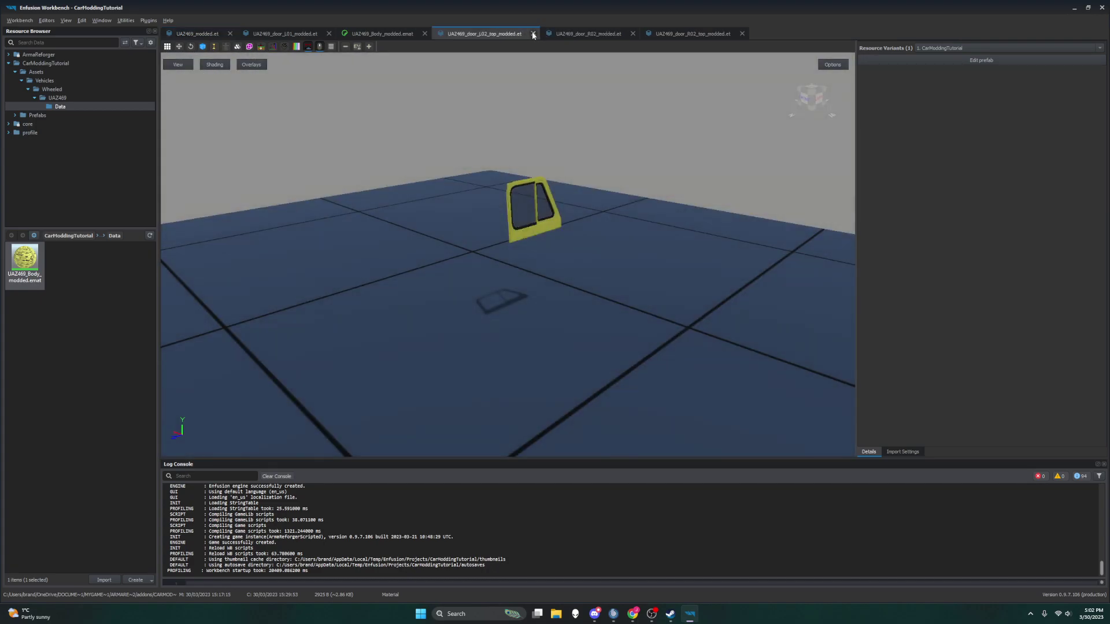
pyautogui.click(533, 33)
pyautogui.click(525, 35)
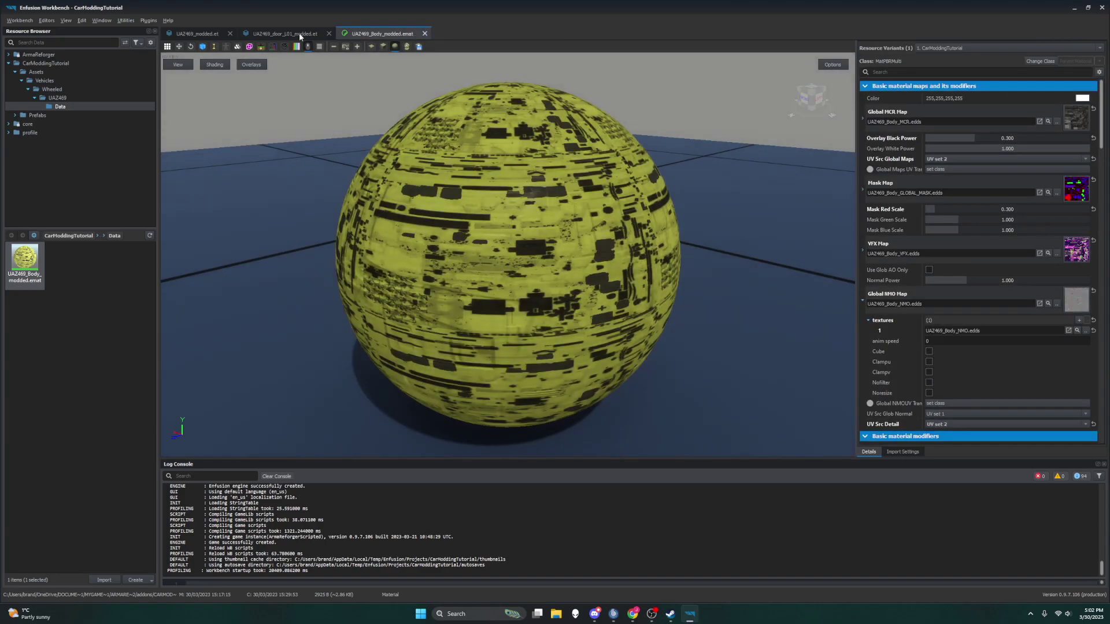
# Step: Open UAZ469_modded for prefab editing and show its SlotManagerComponent settings
pyautogui.click(205, 33)
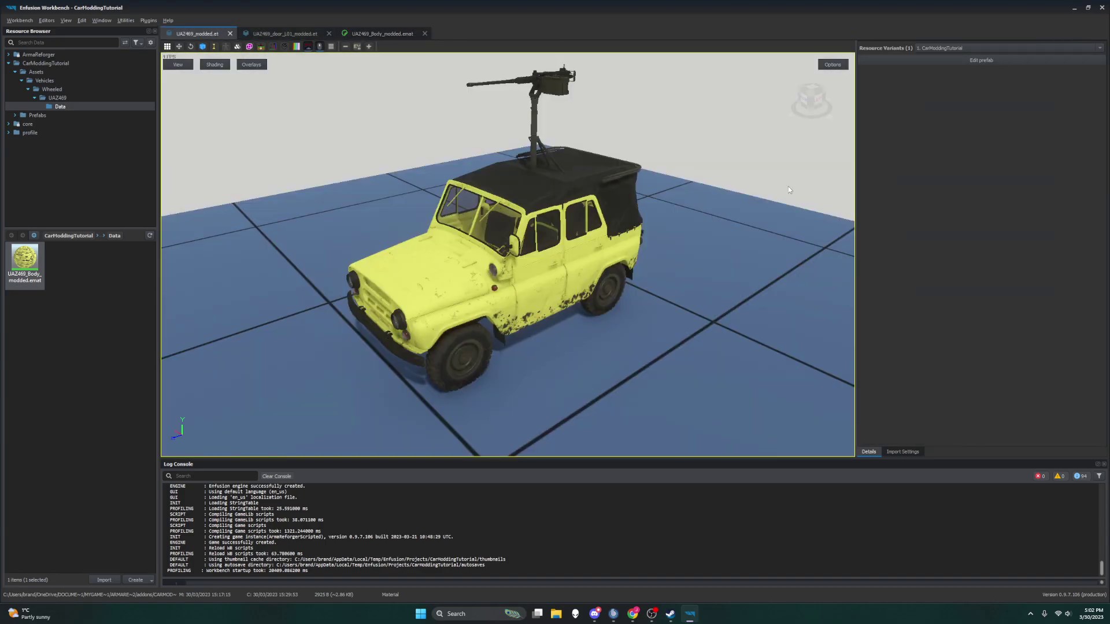
pyautogui.click(1009, 62)
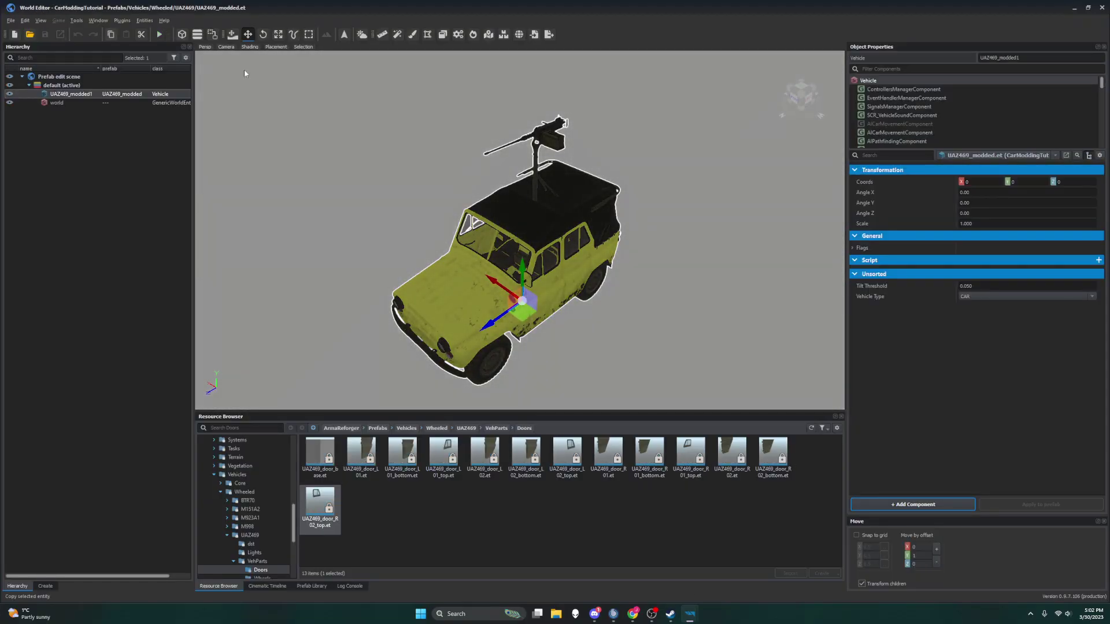
pyautogui.moveTo(569, 271); pyautogui.dragTo(584, 237, button='right')
pyautogui.moveTo(578, 289); pyautogui.dragTo(584, 150, button='middle')
pyautogui.scroll(-5, 947, 128)
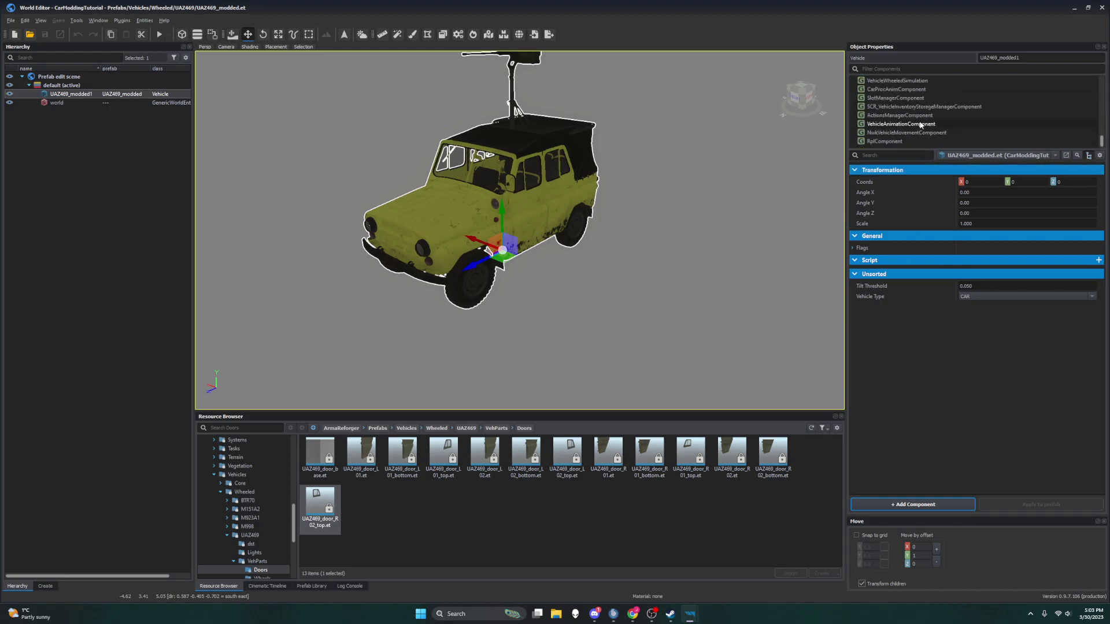
pyautogui.click(914, 98)
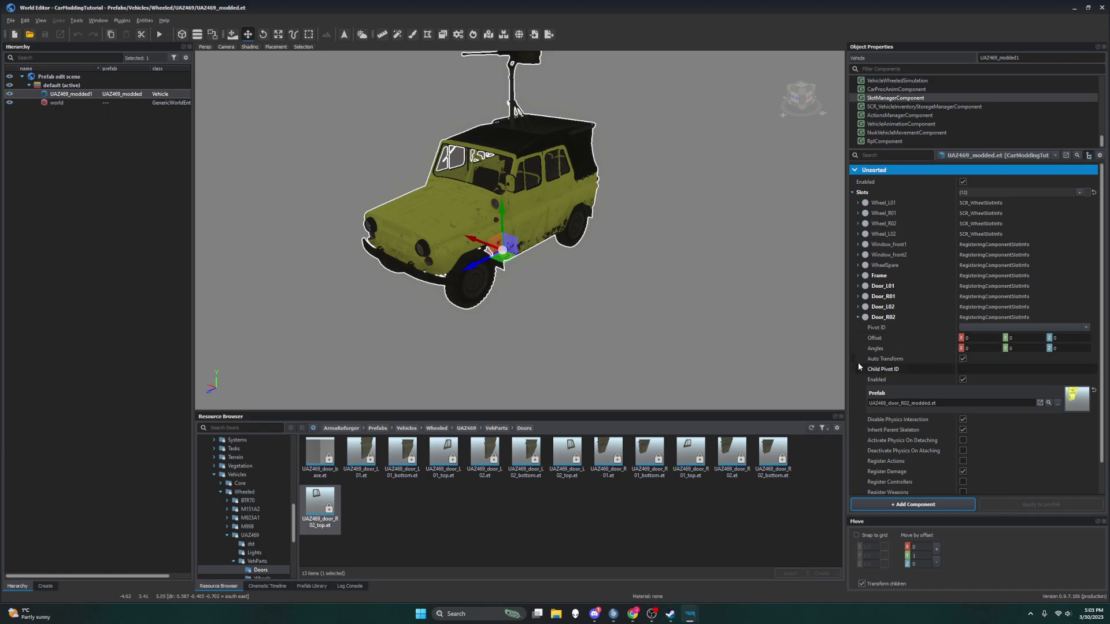
# Step: Review the vehicle's slot mappers and Frame slot, and locate the Frame slot's UAZ469_roof_assembled.et in the resource files
pyautogui.click(857, 318)
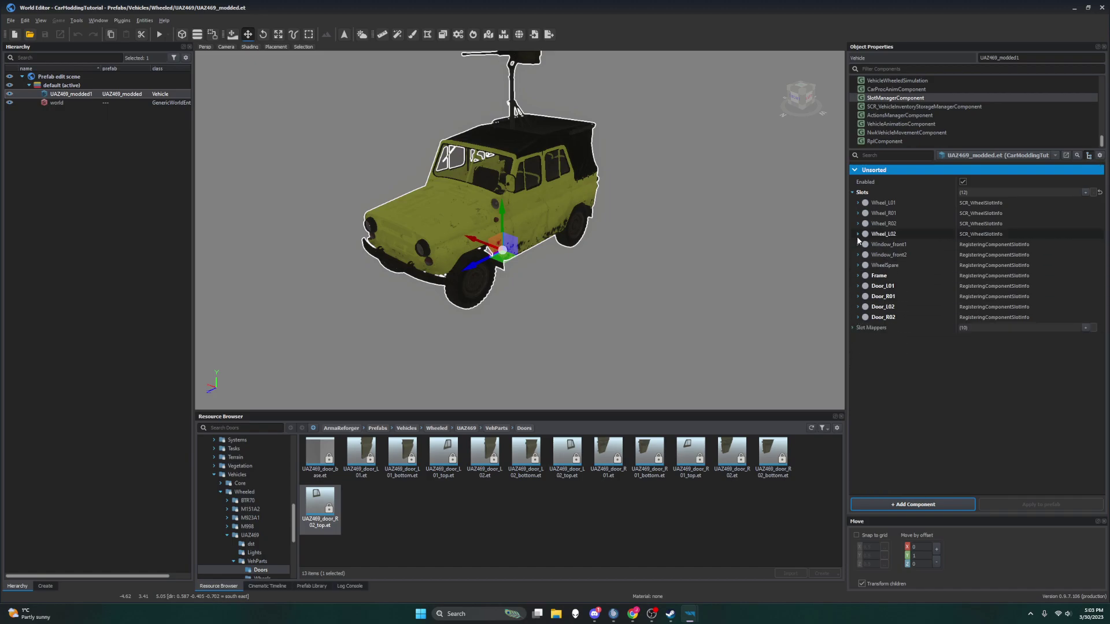
pyautogui.click(852, 328)
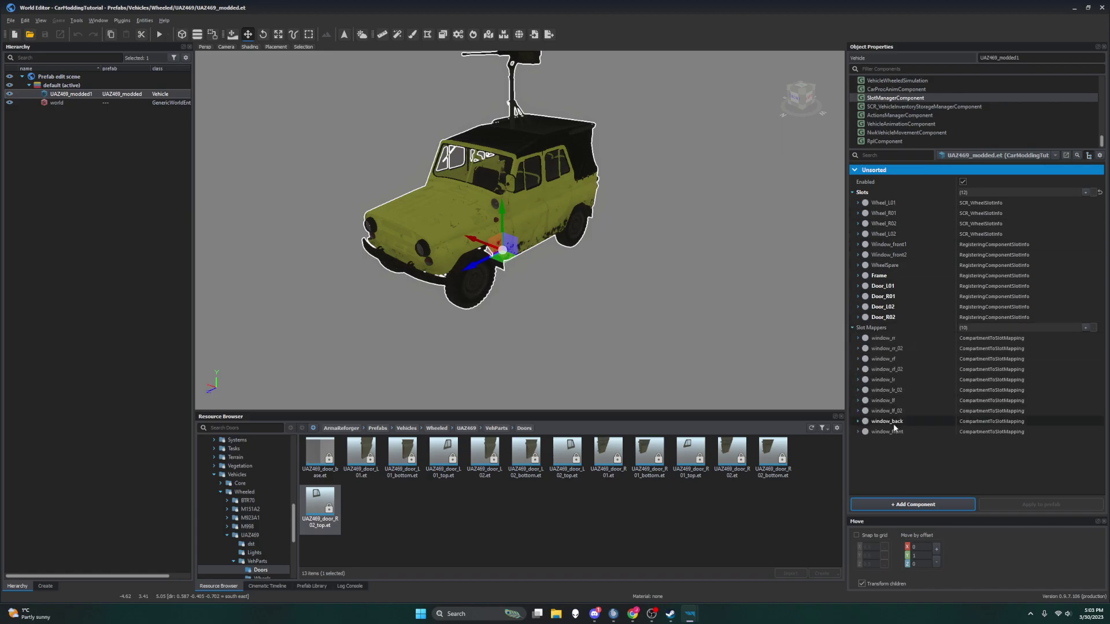
pyautogui.click(852, 328)
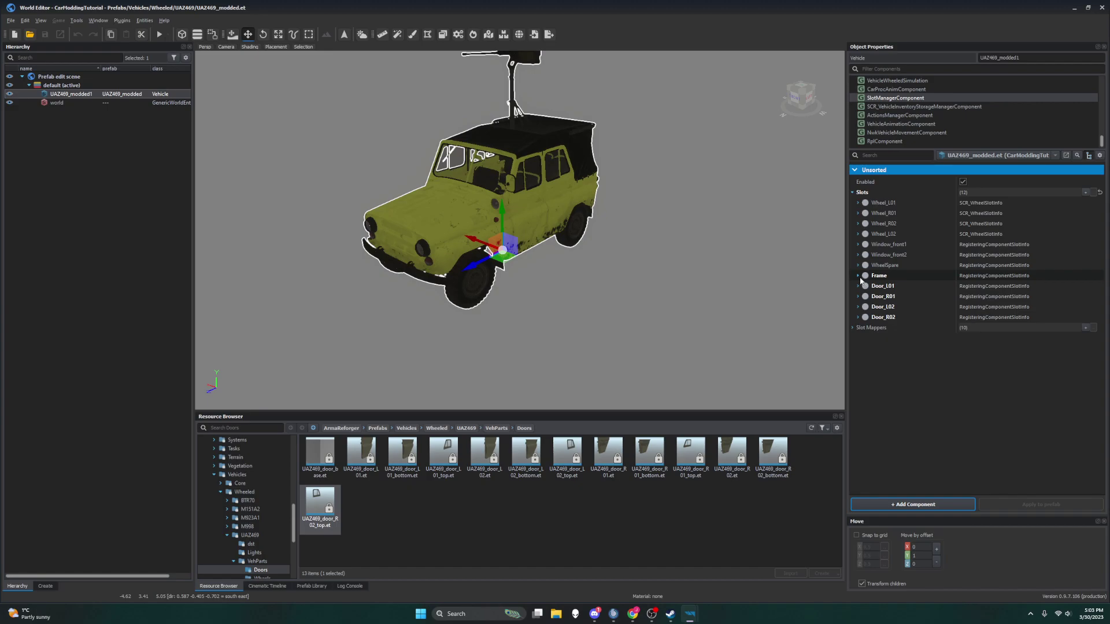
pyautogui.click(859, 277)
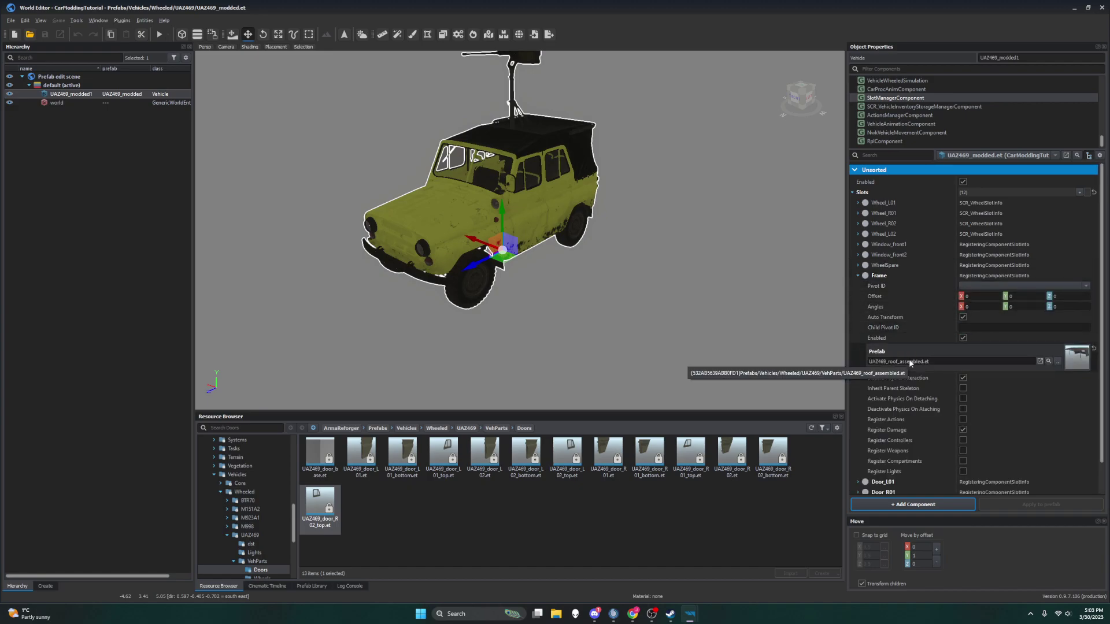
pyautogui.click(1048, 361)
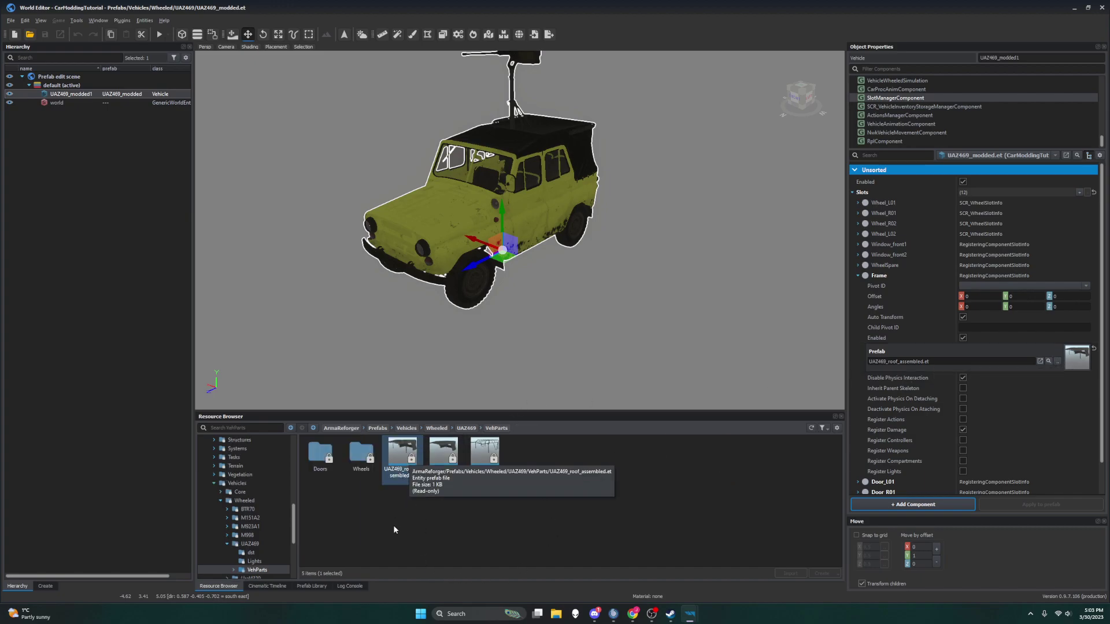
# Step: Duplicate UAZ469_roof_assembled.et to the CarModdingTutorial addon as UAZ469_roof_assembled_modded
pyautogui.rightClick(405, 457)
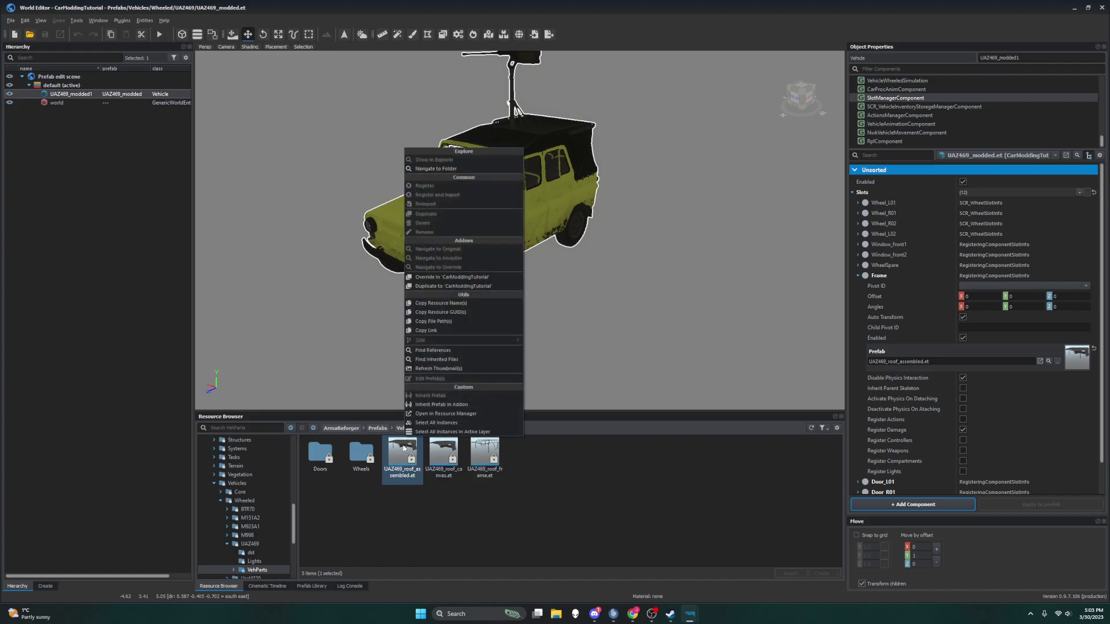
pyautogui.click(427, 286)
pyautogui.click(575, 303)
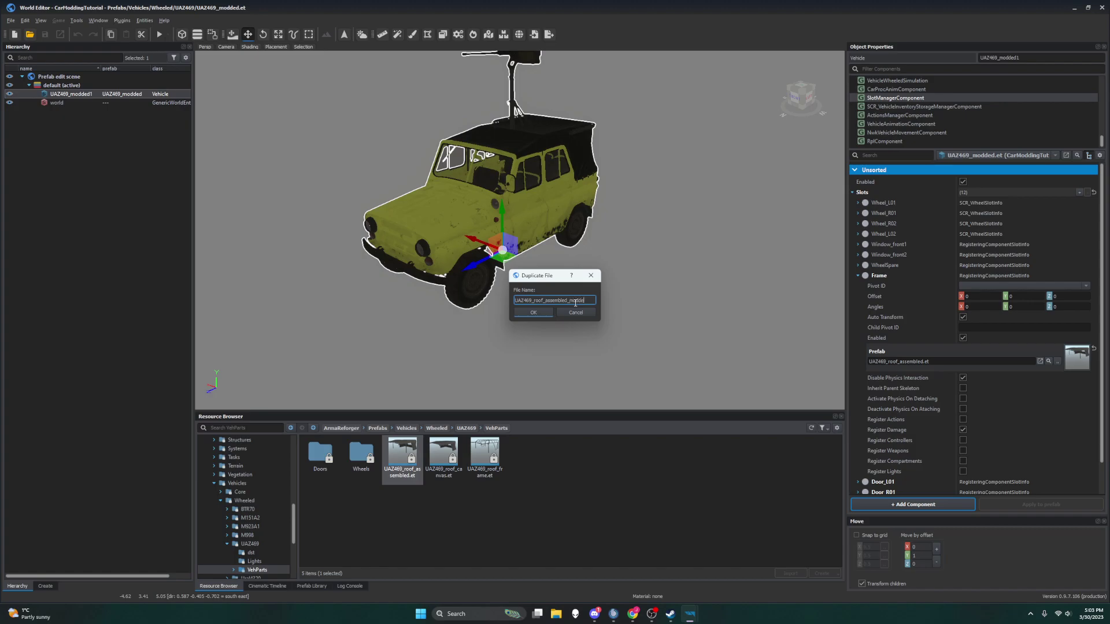
pyautogui.click(544, 313)
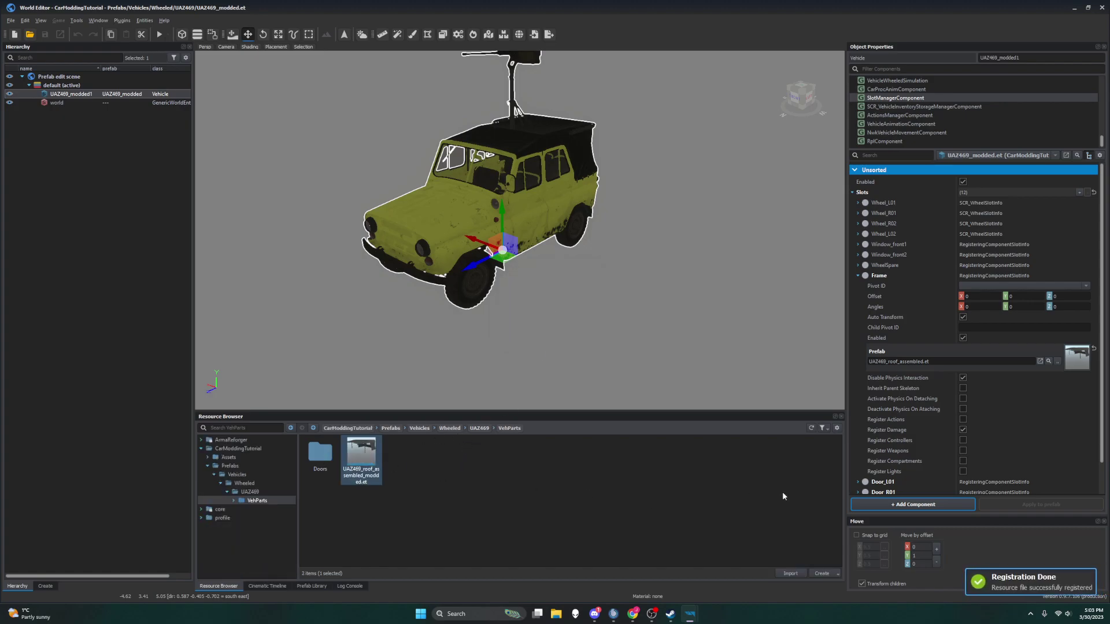
pyautogui.moveTo(575, 283); pyautogui.dragTo(552, 257, button='right')
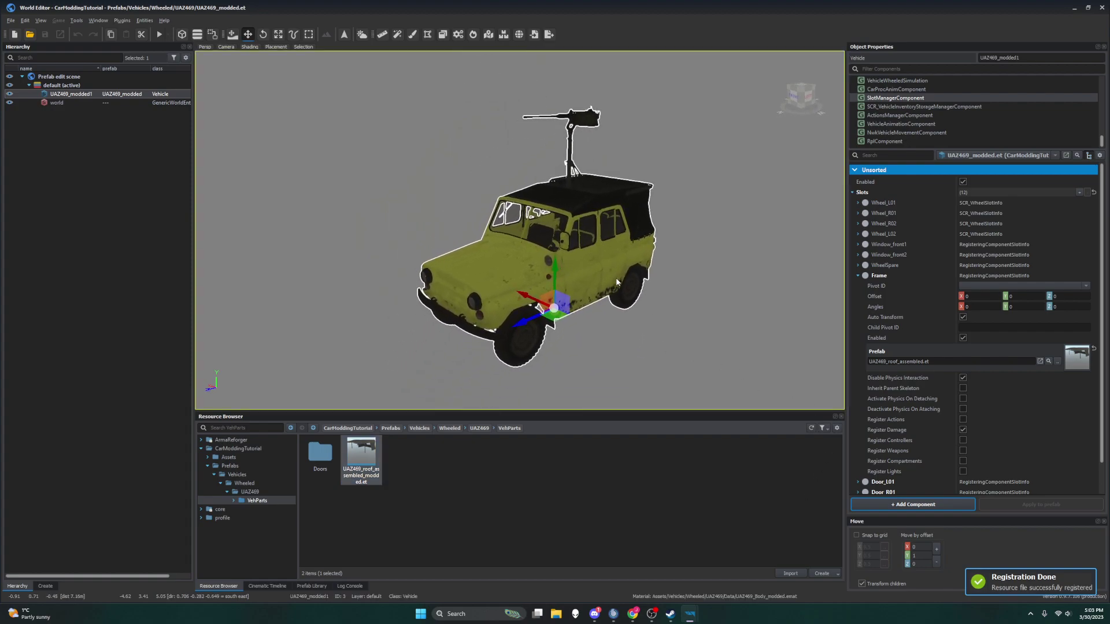
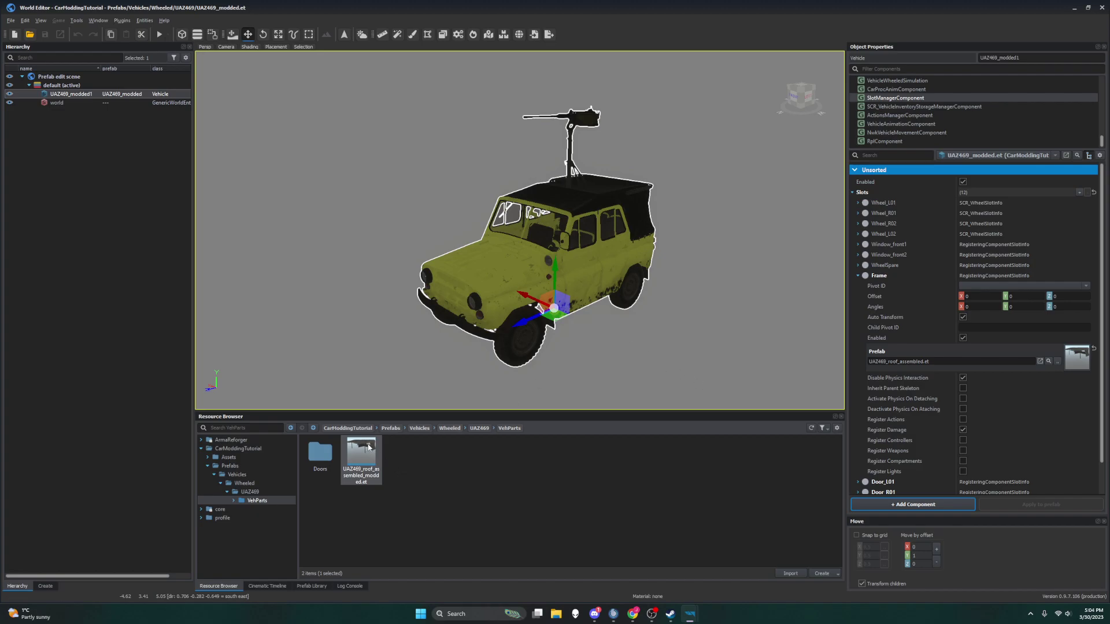
# Step: Set the Frame slot's prefab to UAZ469_roof_assembled_modded.et and save the UAZ469_modded prefab
pyautogui.rightClick(368, 446)
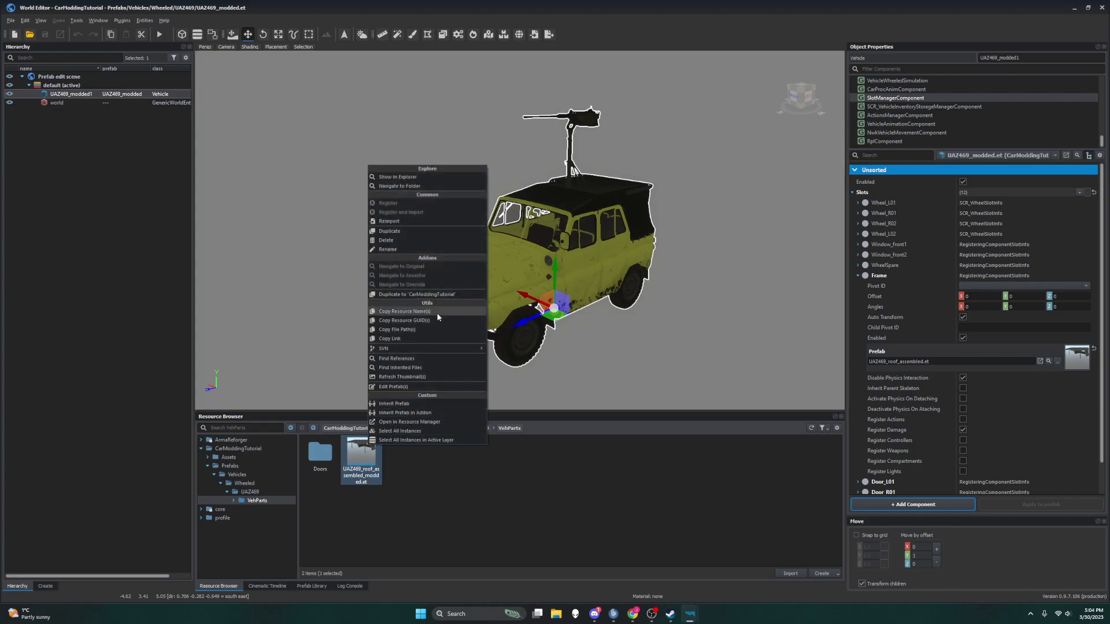
pyautogui.click(459, 505)
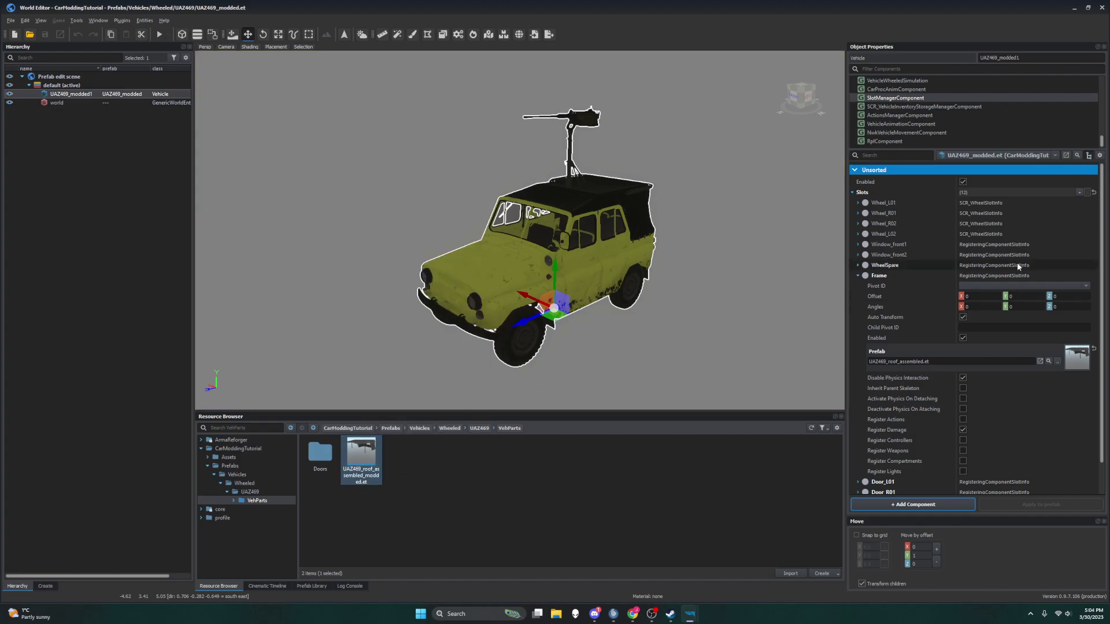
pyautogui.click(1057, 362)
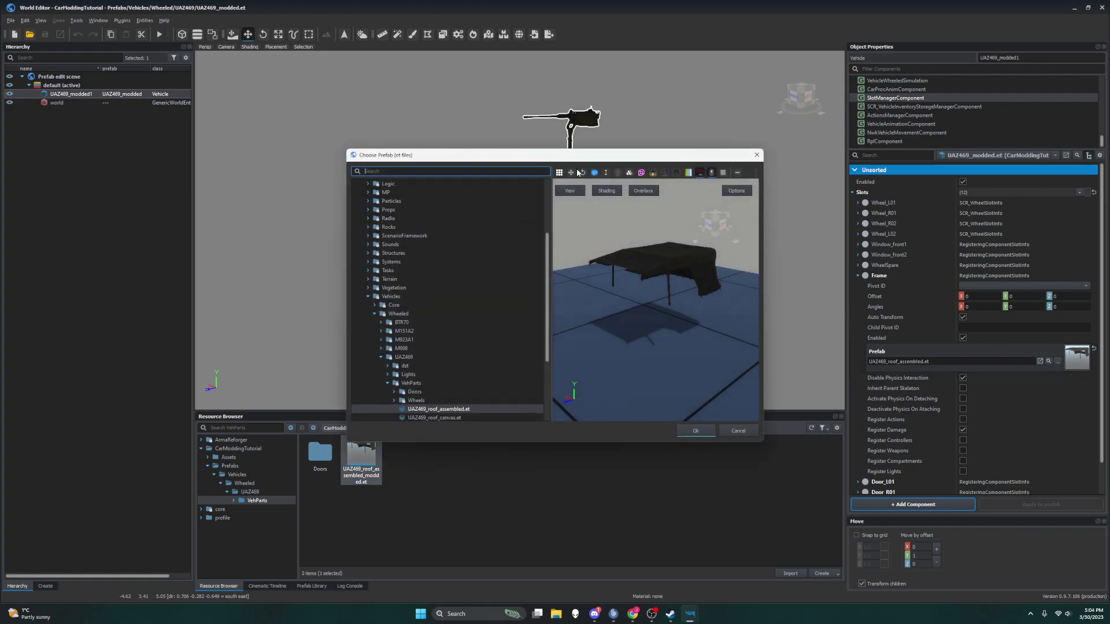
pyautogui.write('modded')
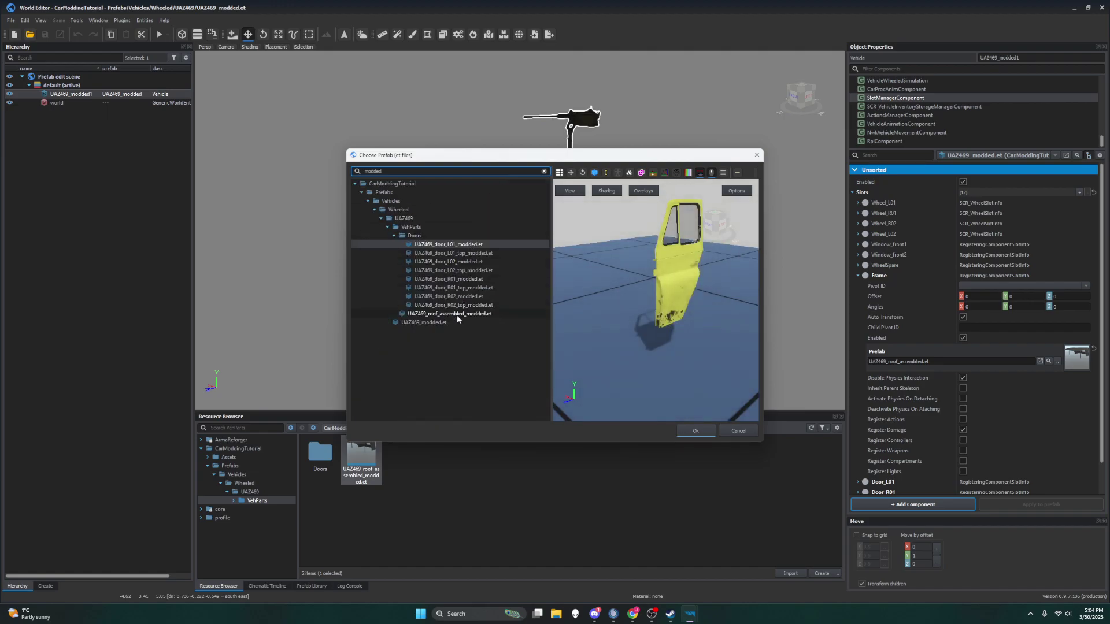
pyautogui.click(457, 306)
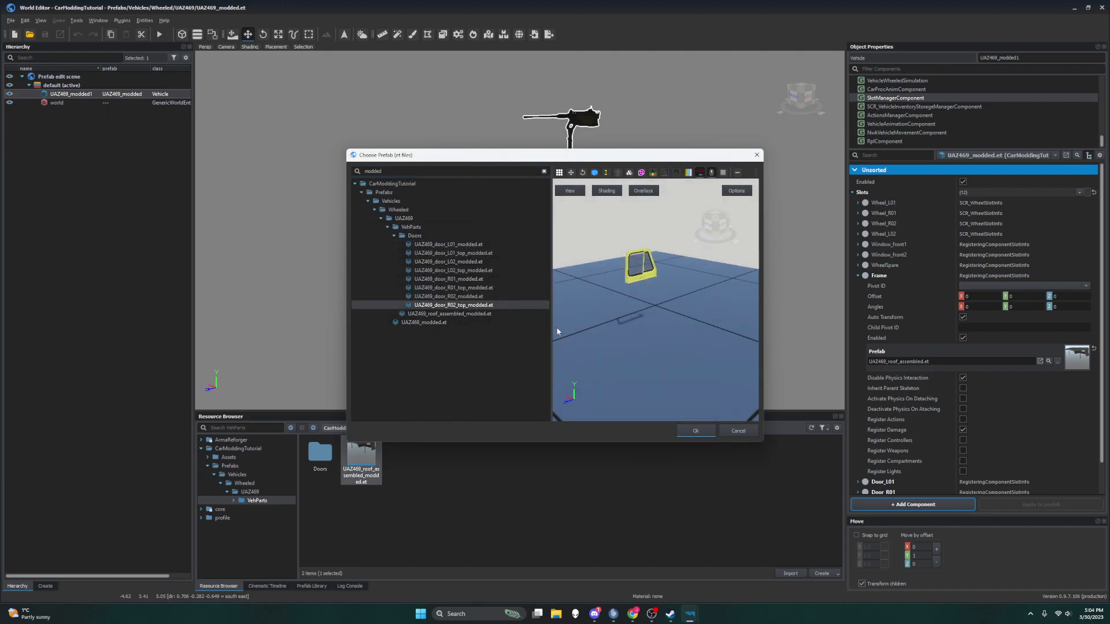
pyautogui.click(461, 314)
pyautogui.click(710, 432)
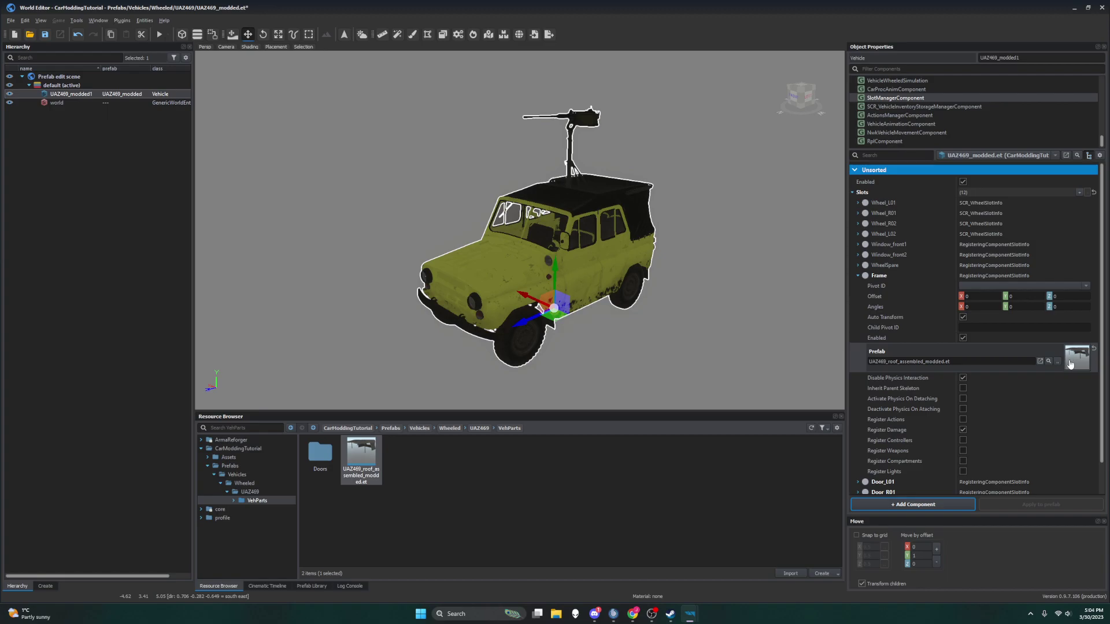
pyautogui.click(10, 22)
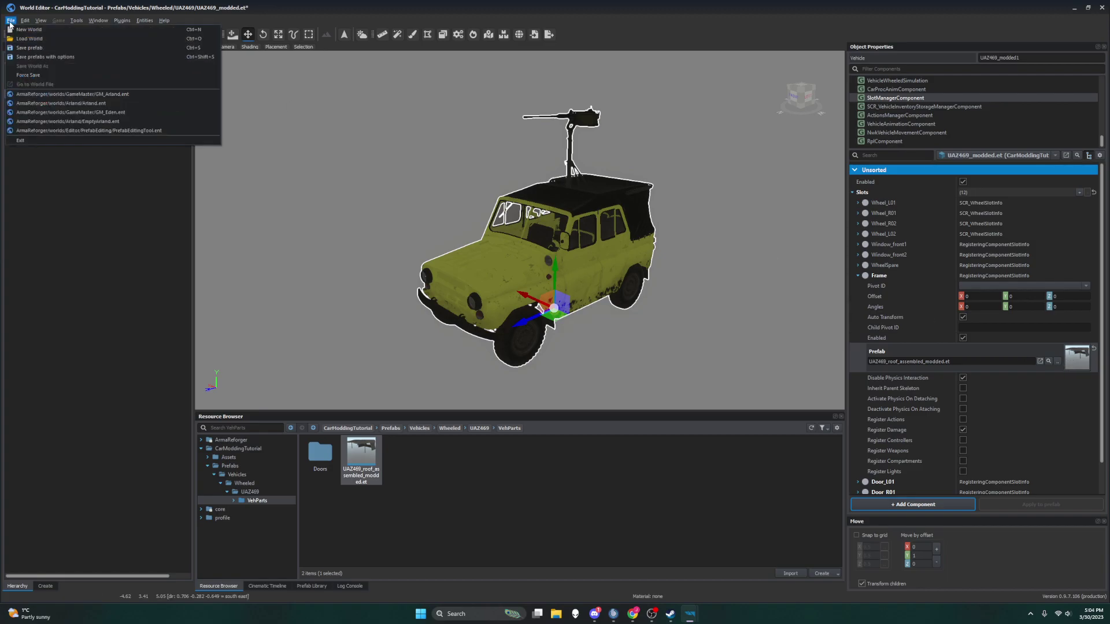
pyautogui.click(45, 56)
pyautogui.click(422, 353)
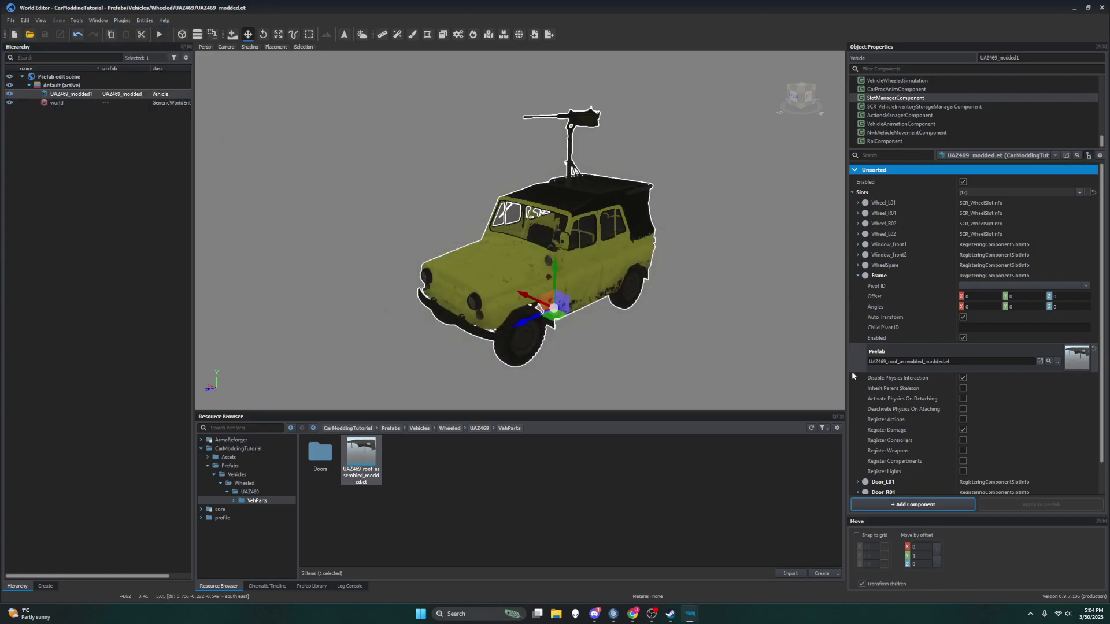
# Step: Switch to the Enfusion Workbench window, open UAZ469_roof_assembled_modded for prefab editing and show its MeshObject materials
pyautogui.hotkey('alt', 'Tab')
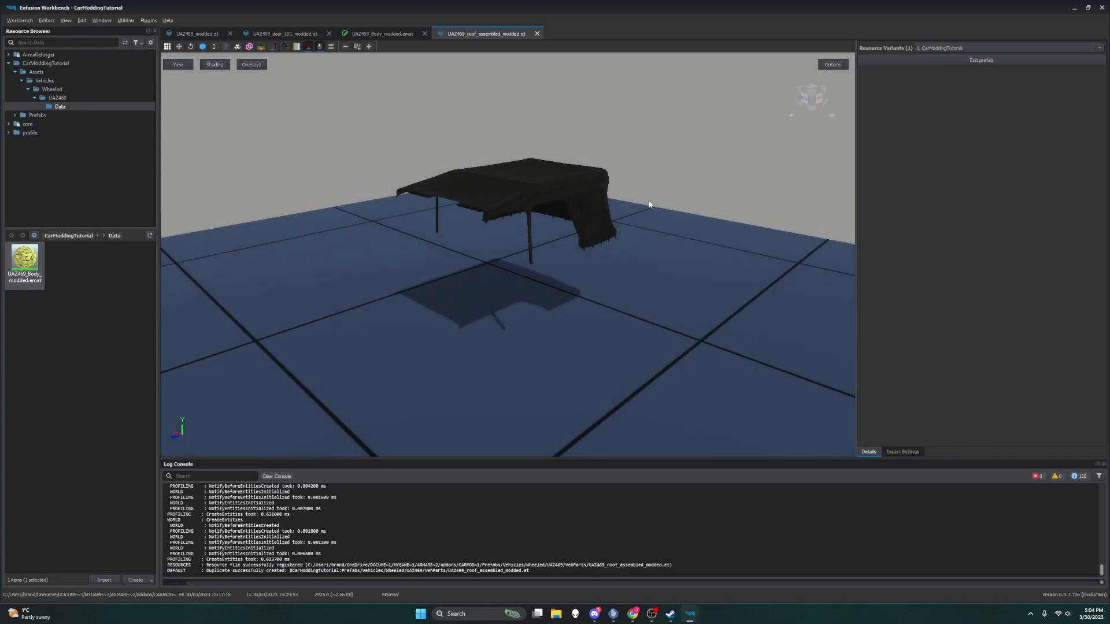
pyautogui.click(922, 60)
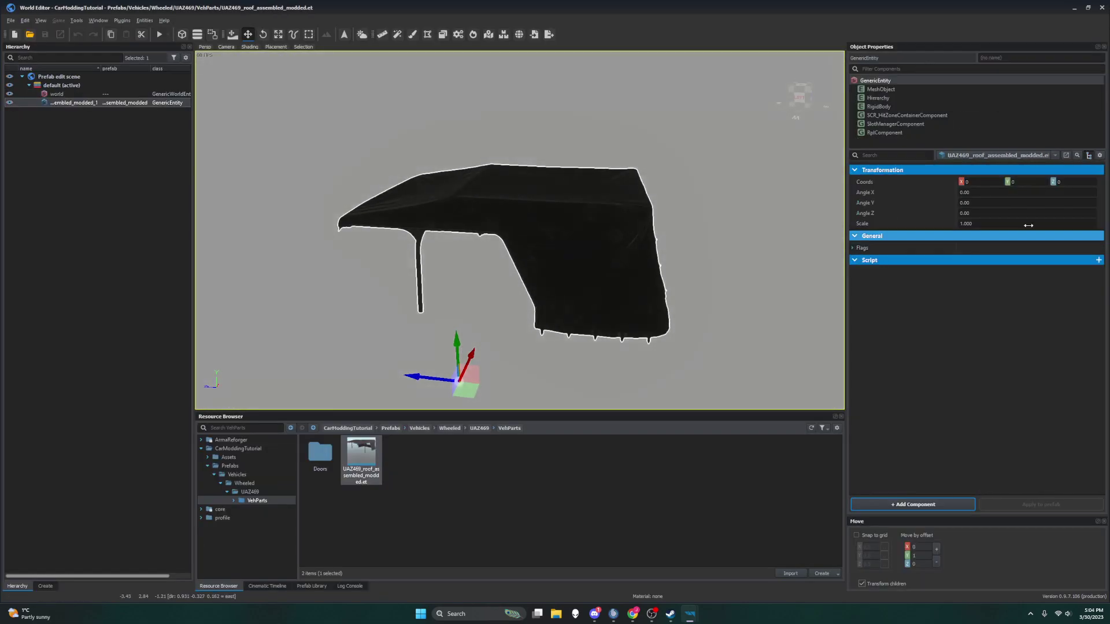
pyautogui.click(885, 90)
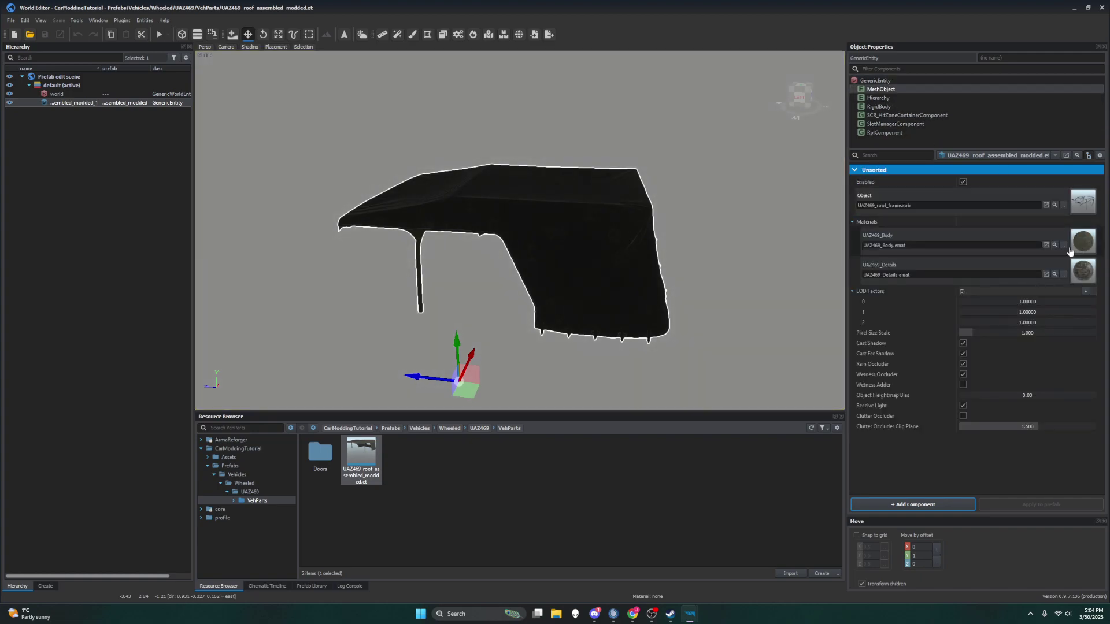
# Step: Inspect the roof assembly from several angles and review its SlotManagerComponent slots, including the Canvas slot's settings
pyautogui.moveTo(624, 243); pyautogui.dragTo(833, 284, button='middle')
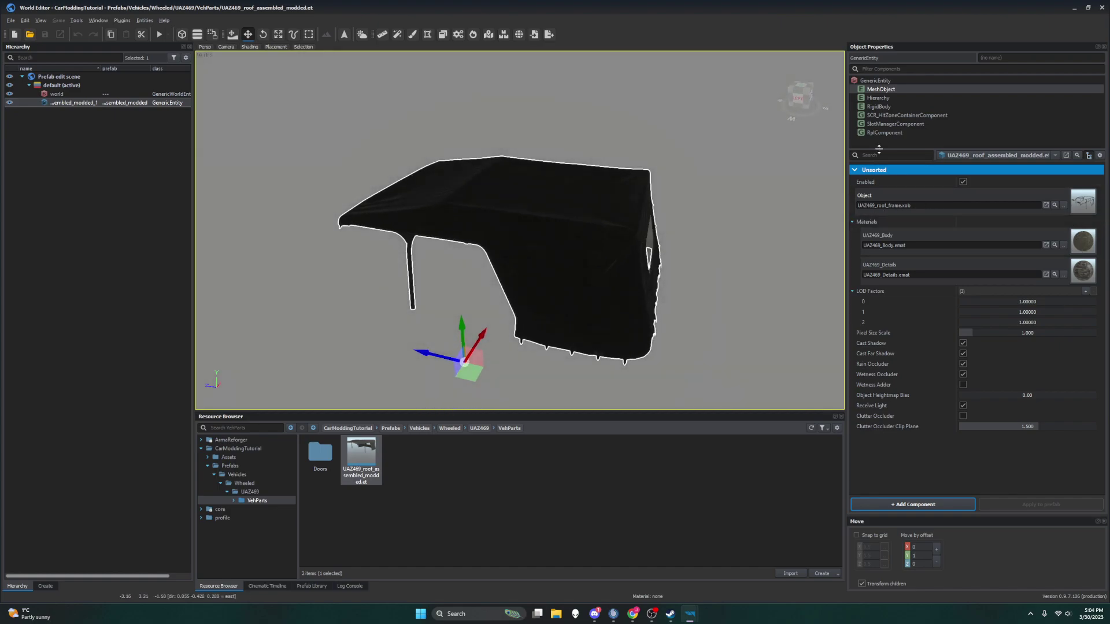
pyautogui.click(894, 124)
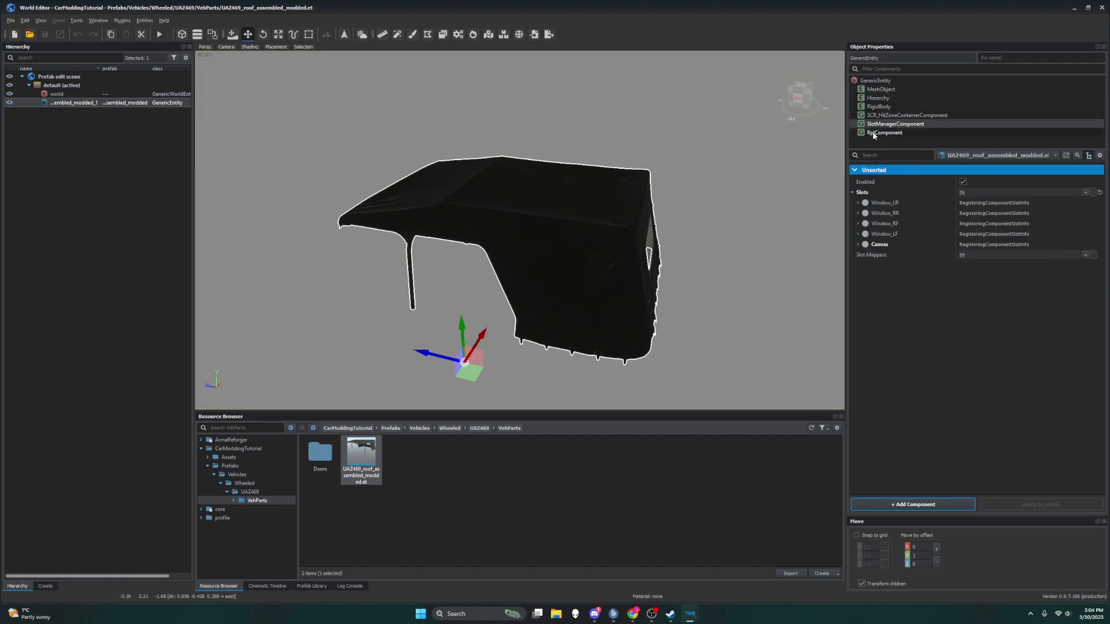
pyautogui.moveTo(647, 231); pyautogui.dragTo(637, 175, button='middle')
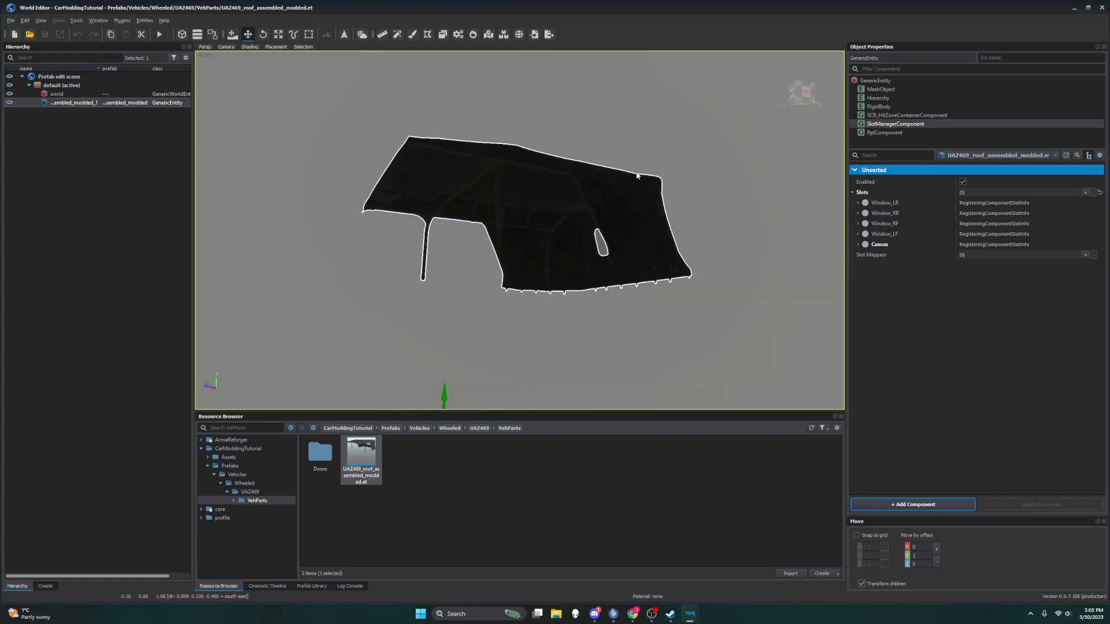
pyautogui.moveTo(661, 218); pyautogui.dragTo(726, 166, button='middle')
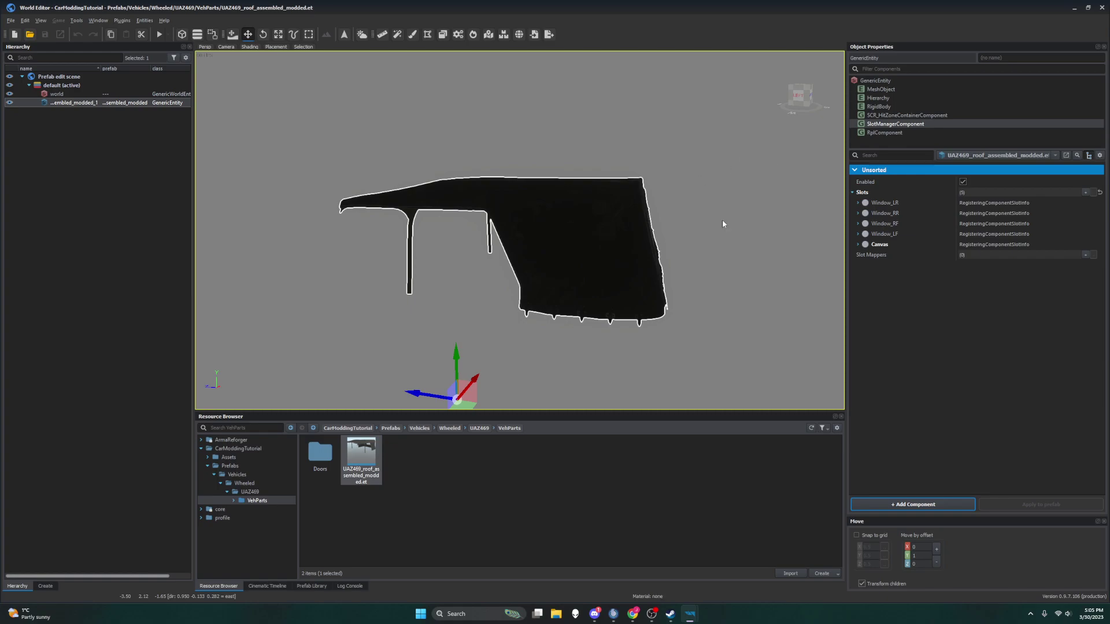
pyautogui.click(857, 245)
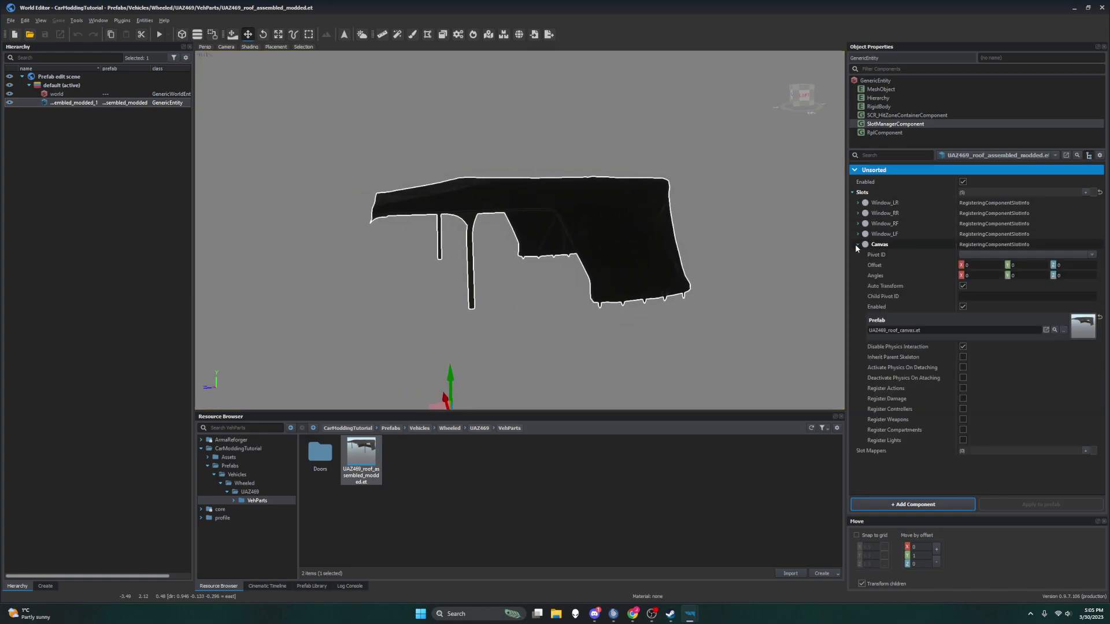
pyautogui.click(856, 244)
# Step: Assign UAZ469_Body_modded.emat to the roof frame's UAZ469_Body material and save the roof assembly prefab
pyautogui.click(880, 89)
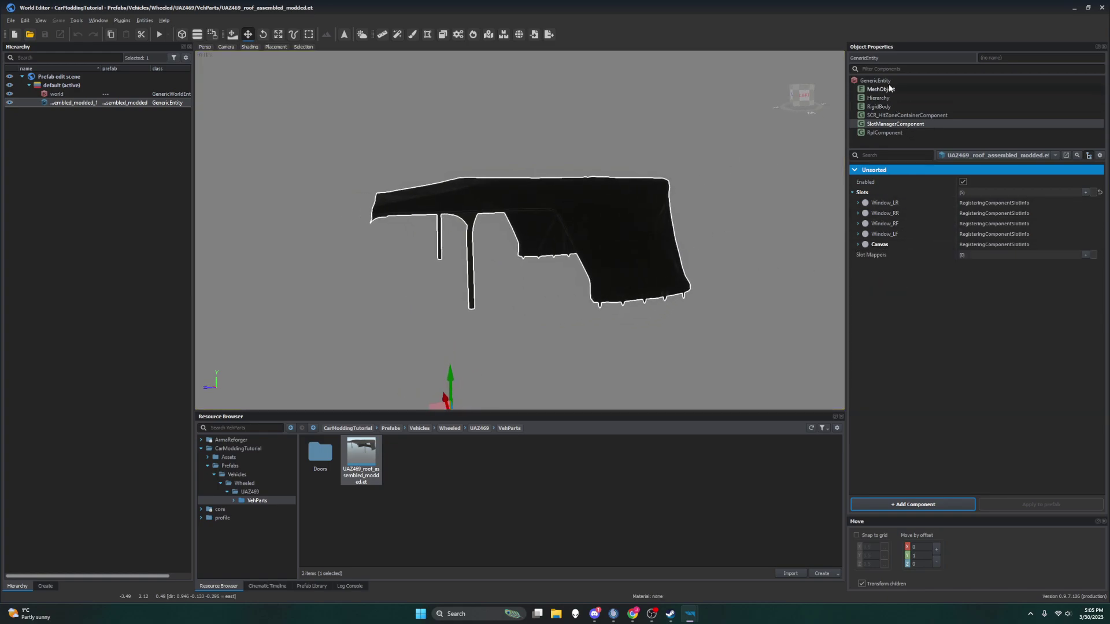
pyautogui.click(1064, 246)
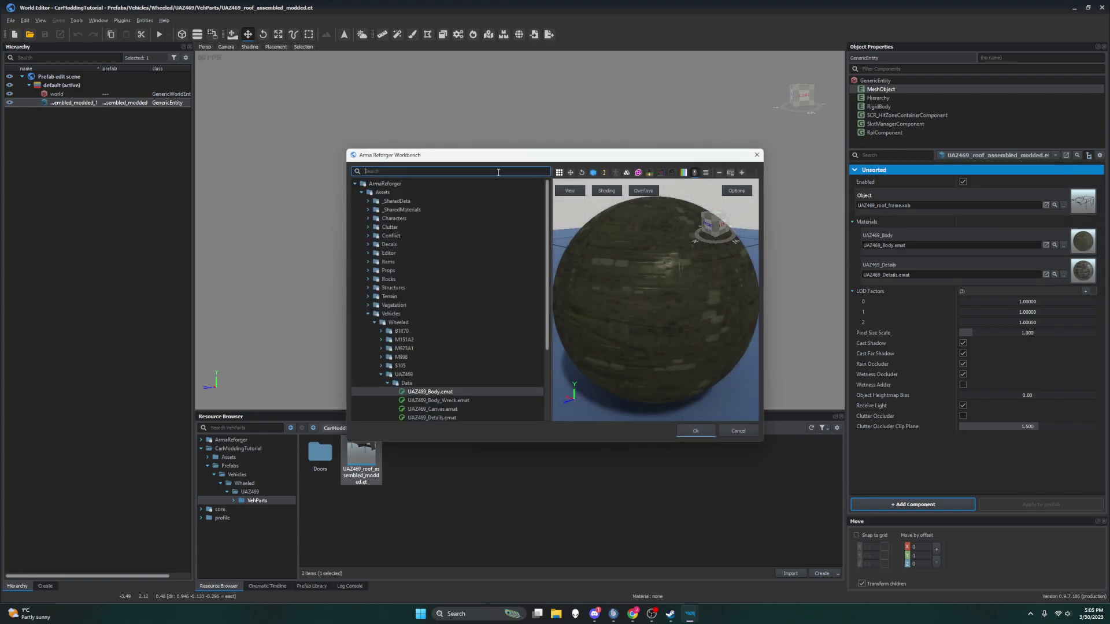
pyautogui.write('modded')
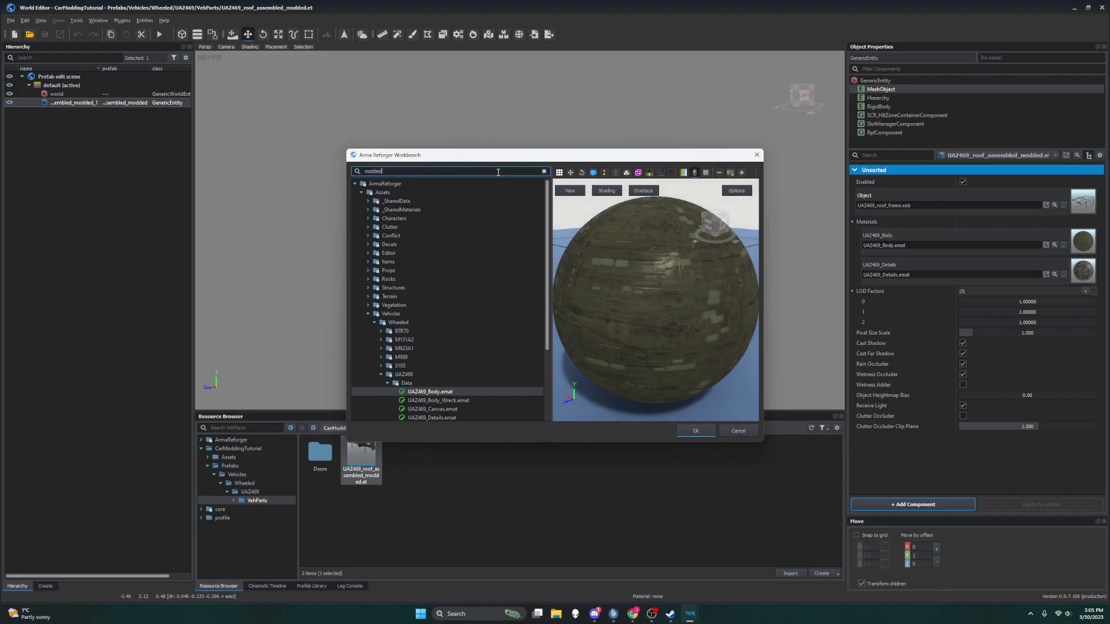
pyautogui.click(434, 236)
pyautogui.click(696, 431)
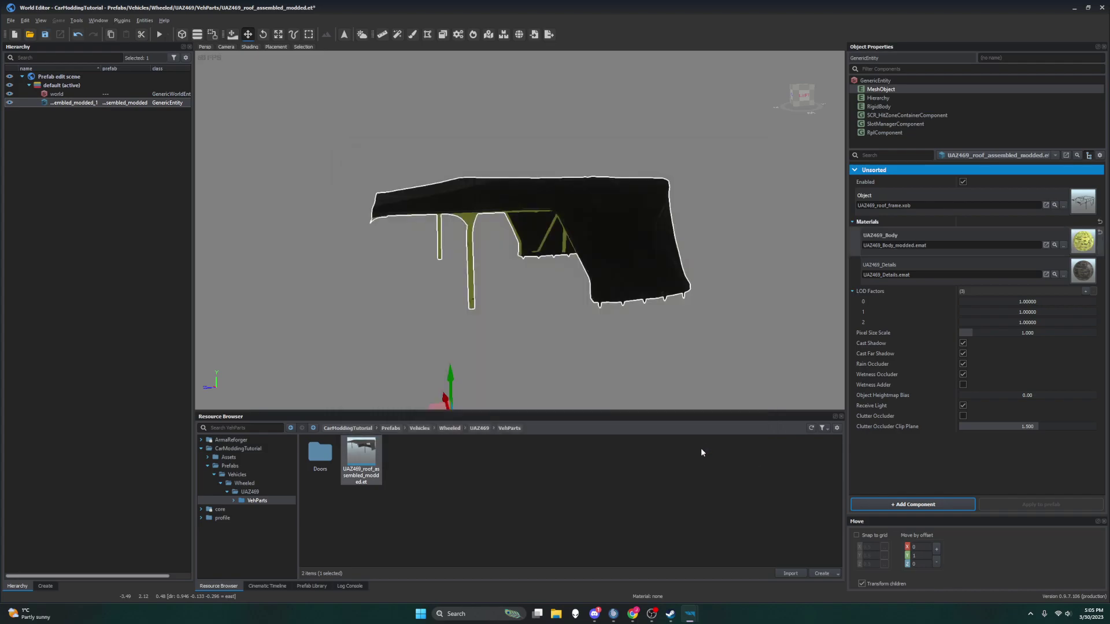
pyautogui.moveTo(520, 232); pyautogui.dragTo(538, 266, button='middle')
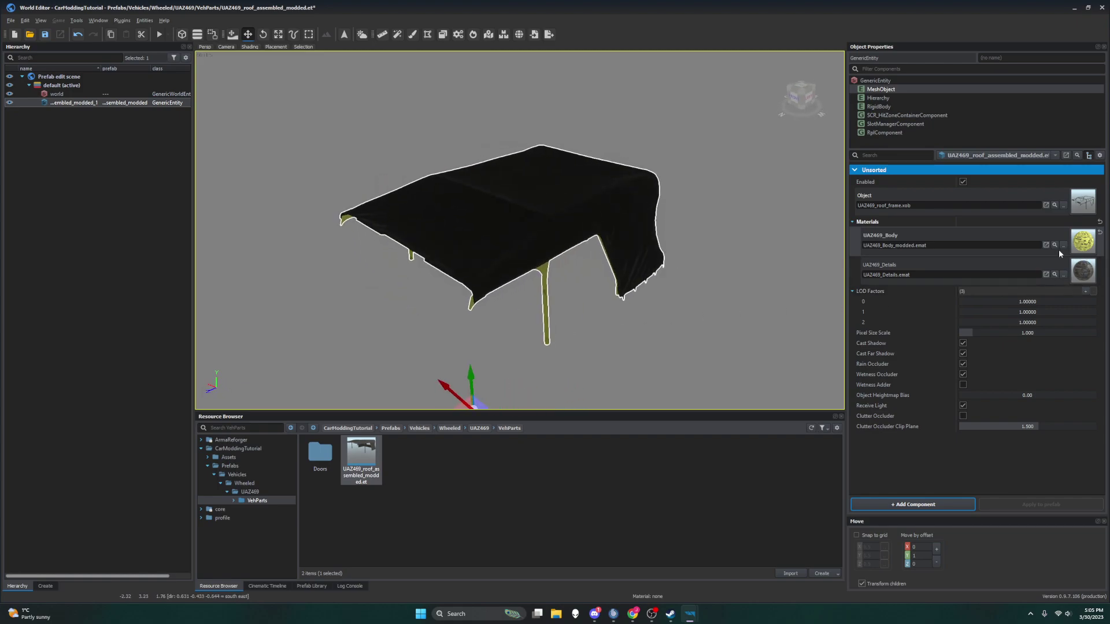
pyautogui.click(11, 20)
pyautogui.click(15, 22)
pyautogui.click(10, 20)
pyautogui.click(38, 55)
pyautogui.click(449, 355)
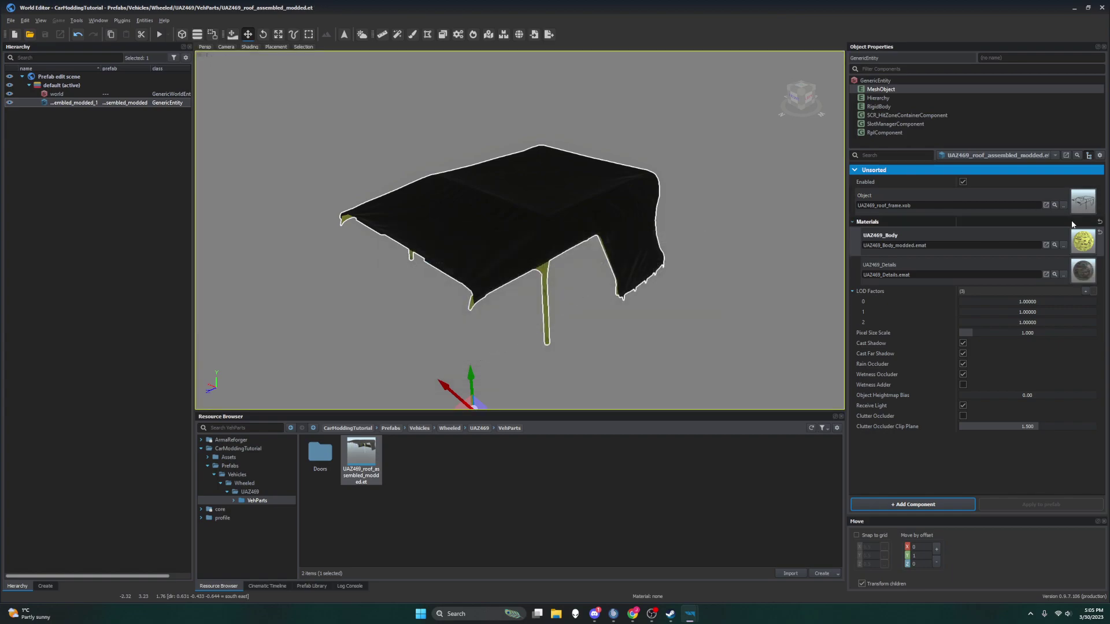
# Step: Locate the Canvas slot's UAZ469_roof_canvas.et in the resource files and duplicate it to the CarModdingTutorial addon as UAZ469_roof_canvas_modded
pyautogui.click(906, 124)
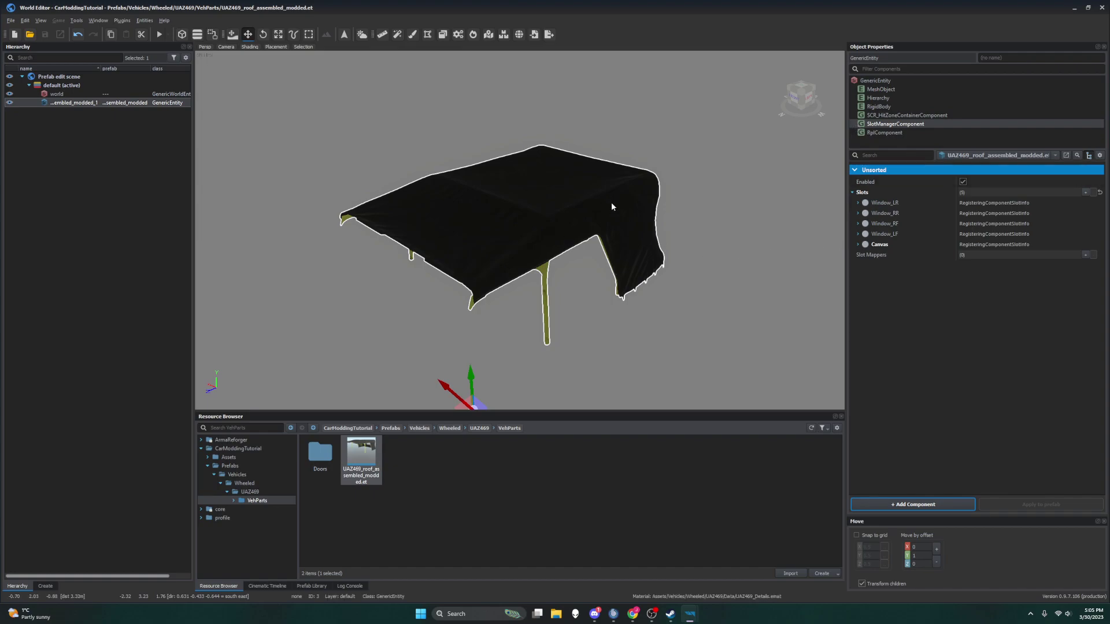
pyautogui.click(858, 245)
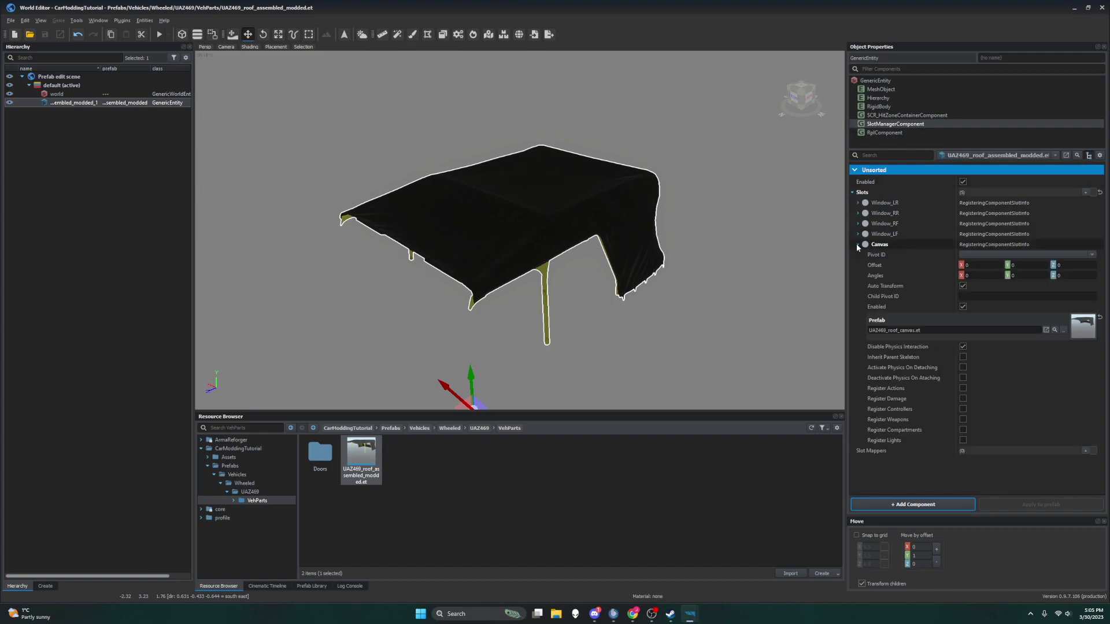
pyautogui.click(1063, 333)
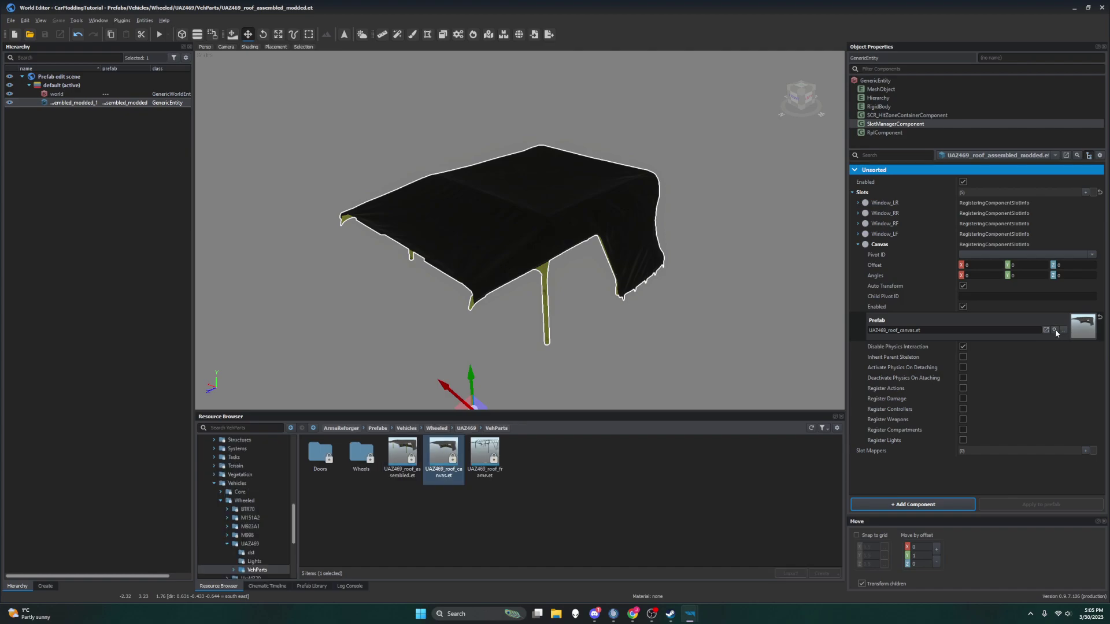
pyautogui.rightClick(437, 447)
pyautogui.click(480, 301)
pyautogui.rightClick(449, 450)
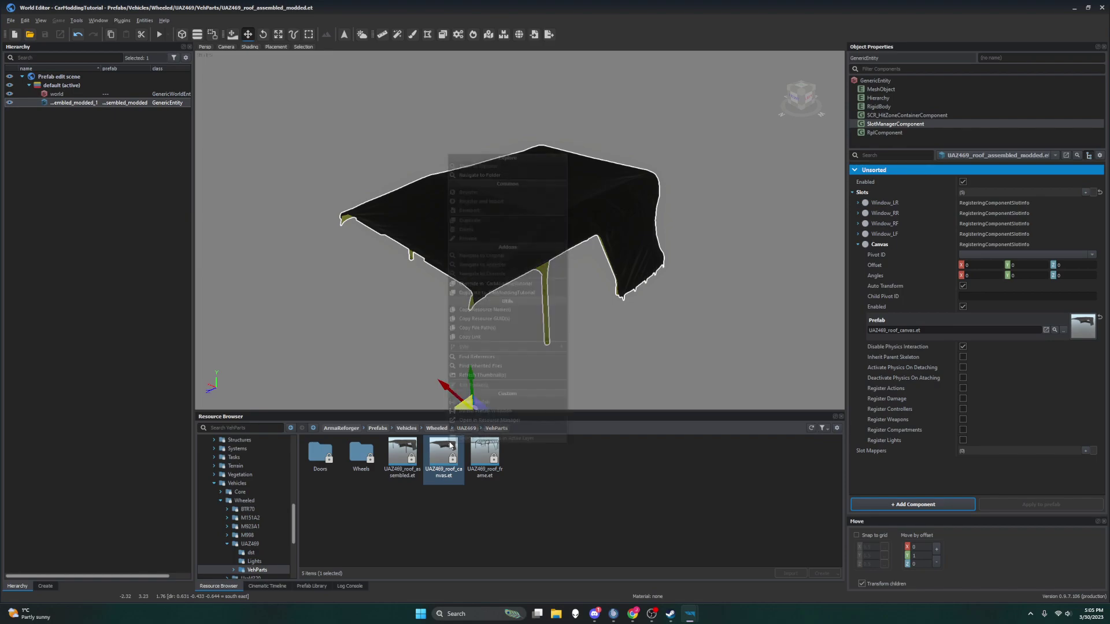
pyautogui.click(510, 293)
pyautogui.click(572, 300)
pyautogui.write('_modded')
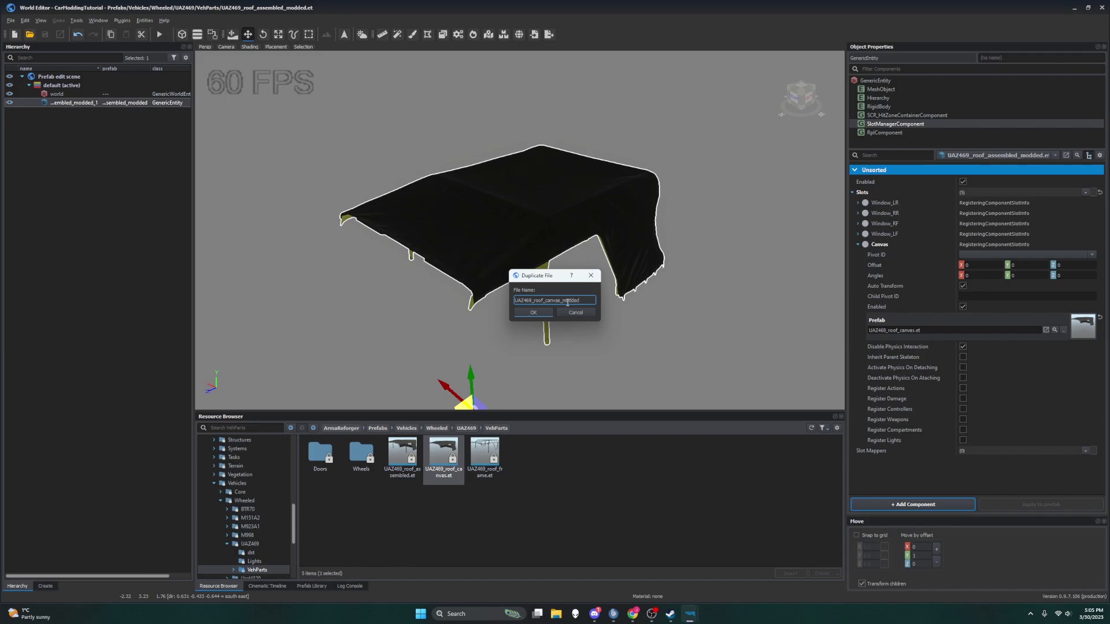
pyautogui.click(533, 312)
# Step: Set the Canvas slot's prefab to UAZ469_roof_canvas_modded.et and save the roof assembly prefab
pyautogui.rightClick(403, 449)
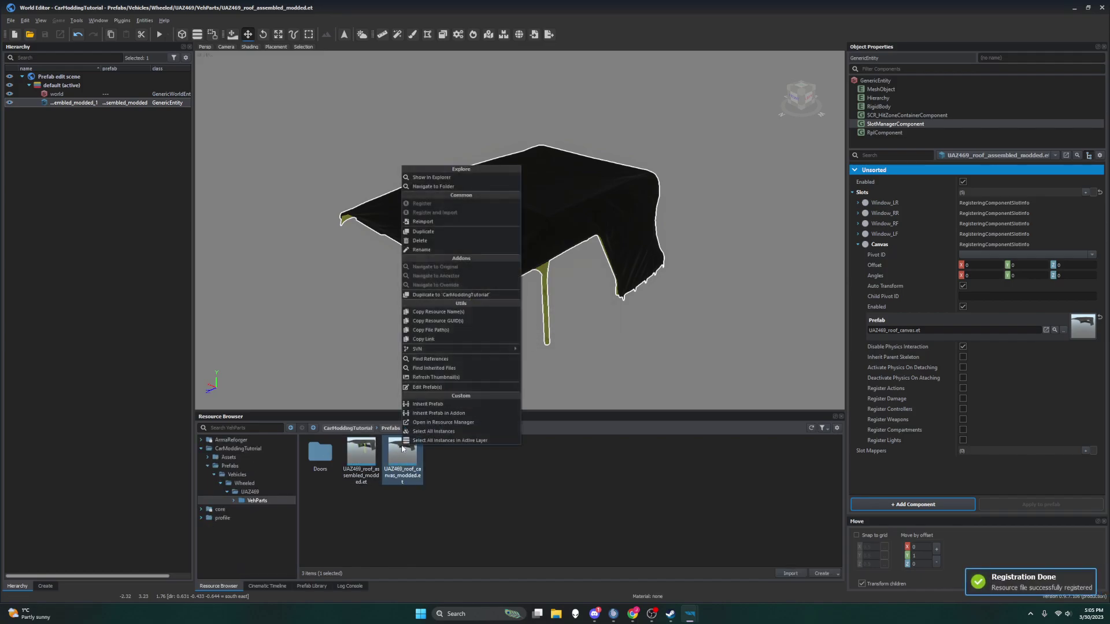
pyautogui.click(506, 516)
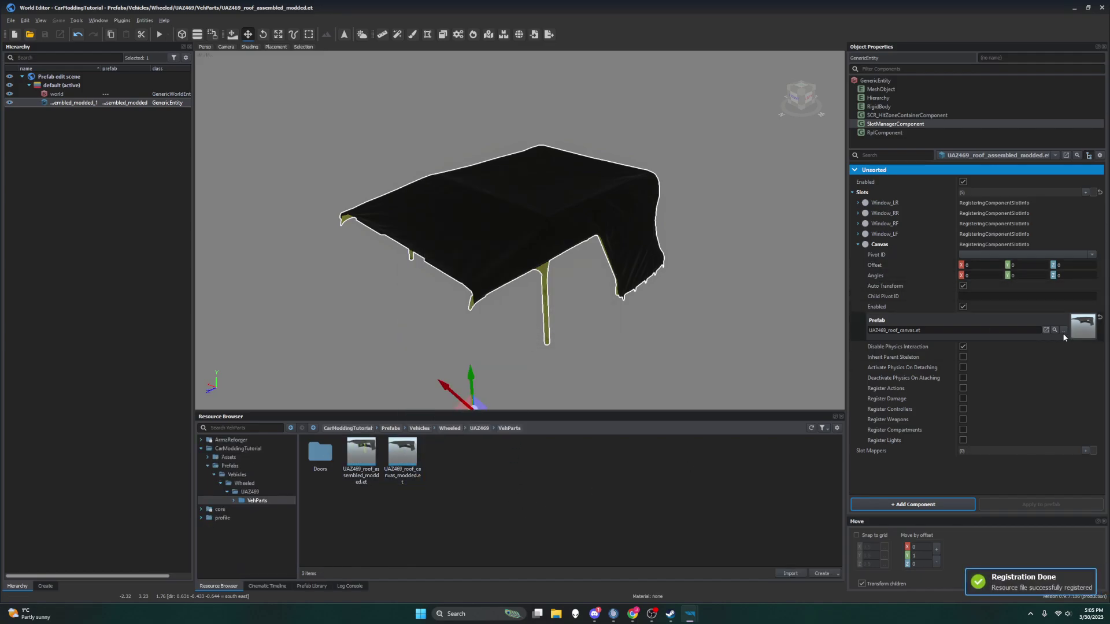
pyautogui.click(402, 454)
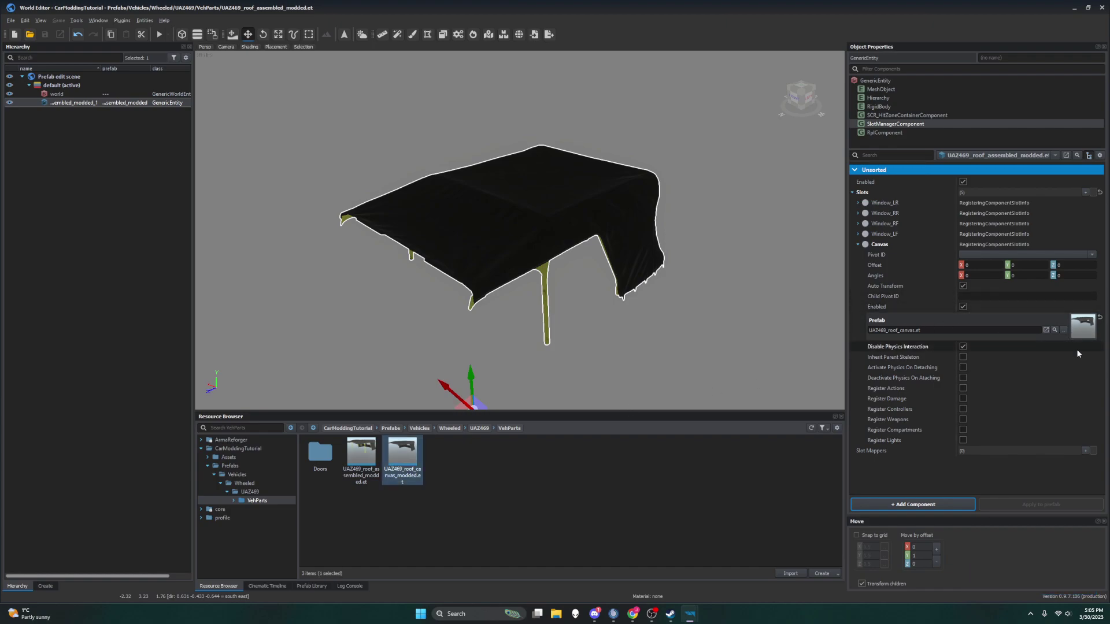
pyautogui.click(1063, 330)
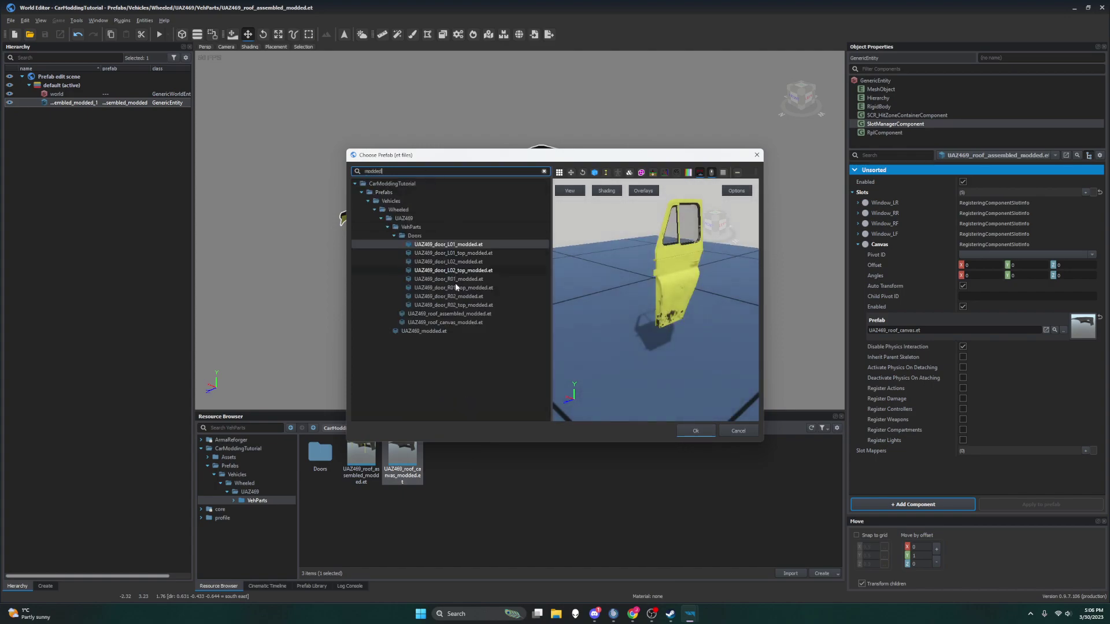
pyautogui.click(454, 322)
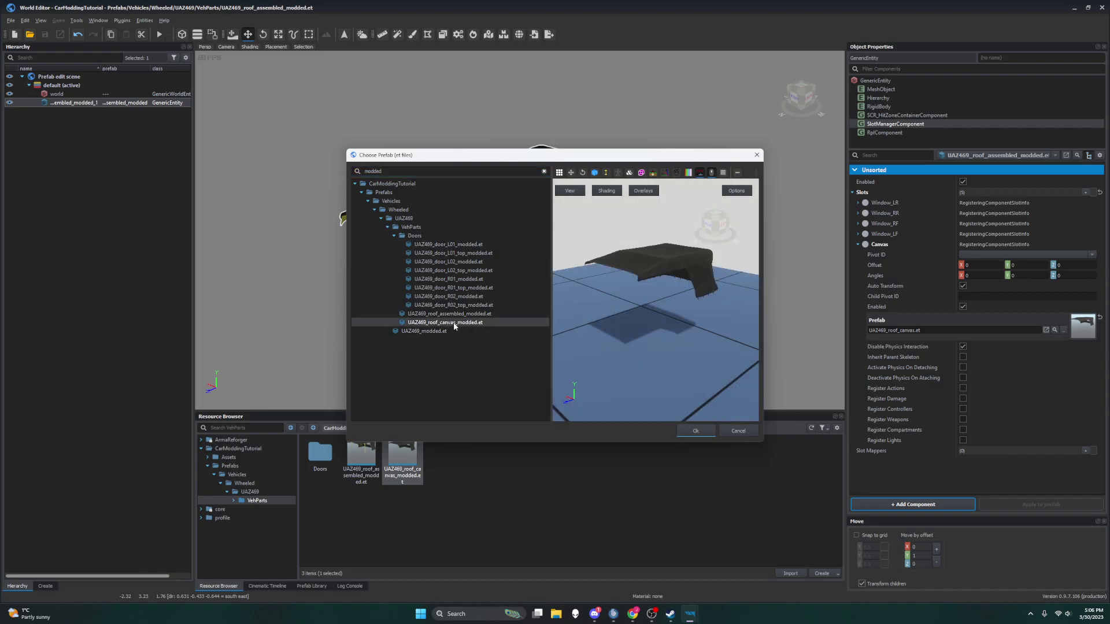
pyautogui.click(697, 430)
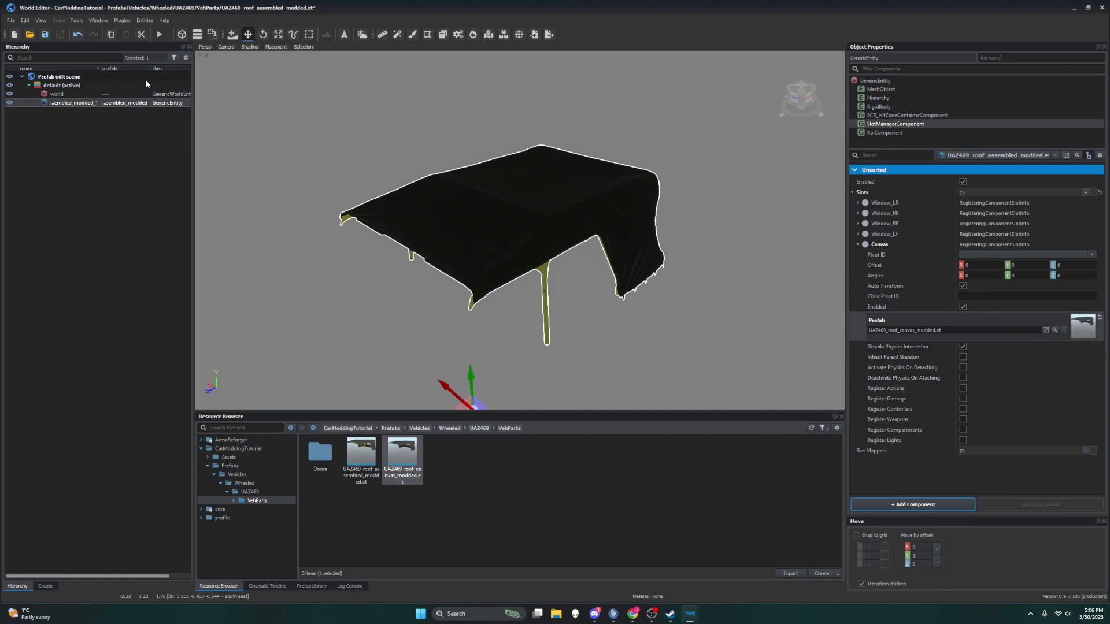
pyautogui.click(11, 21)
pyautogui.click(40, 56)
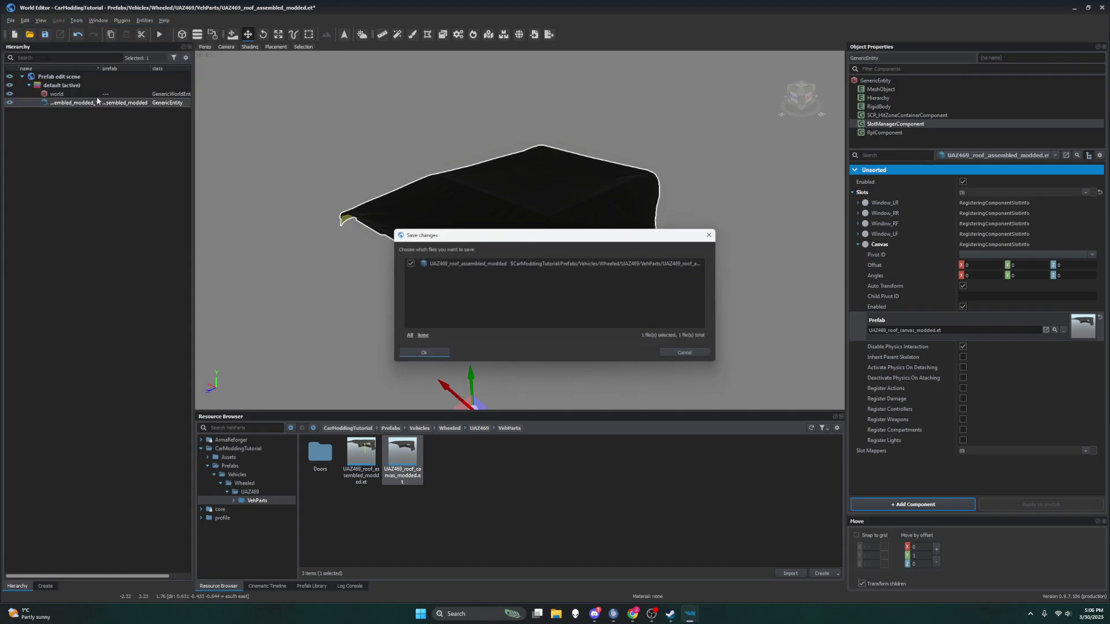
pyautogui.click(428, 354)
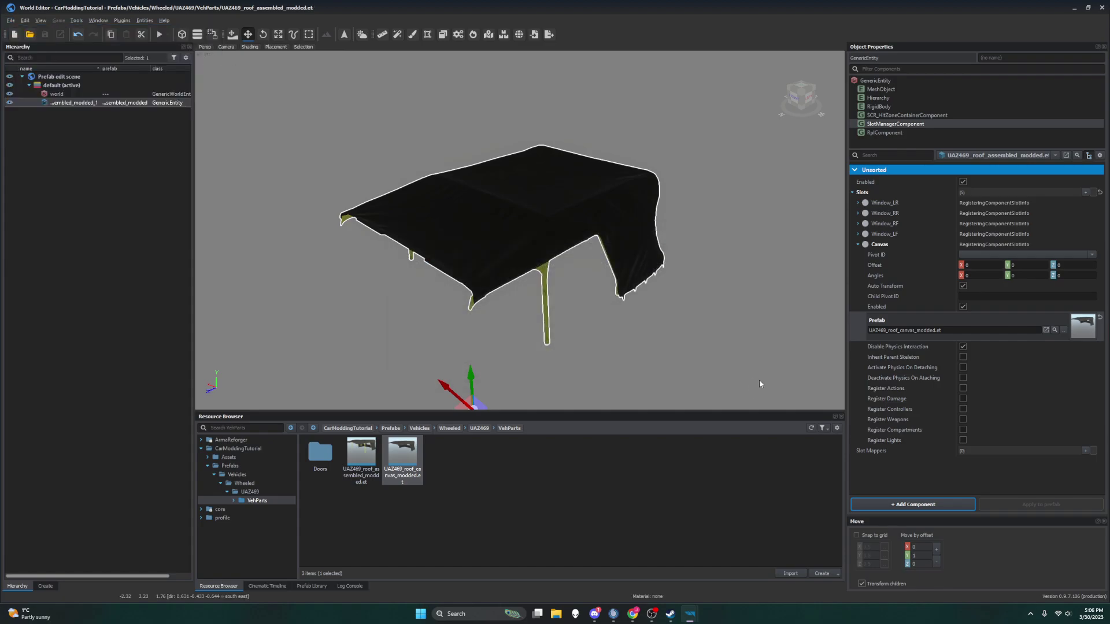
# Step: Open UAZ469_roof_canvas_modded.et for prefab editing, locate its MeshObject's UAZ469_Details.emat in the resource files, and inspect the canvas from several angles
pyautogui.doubleClick(1084, 323)
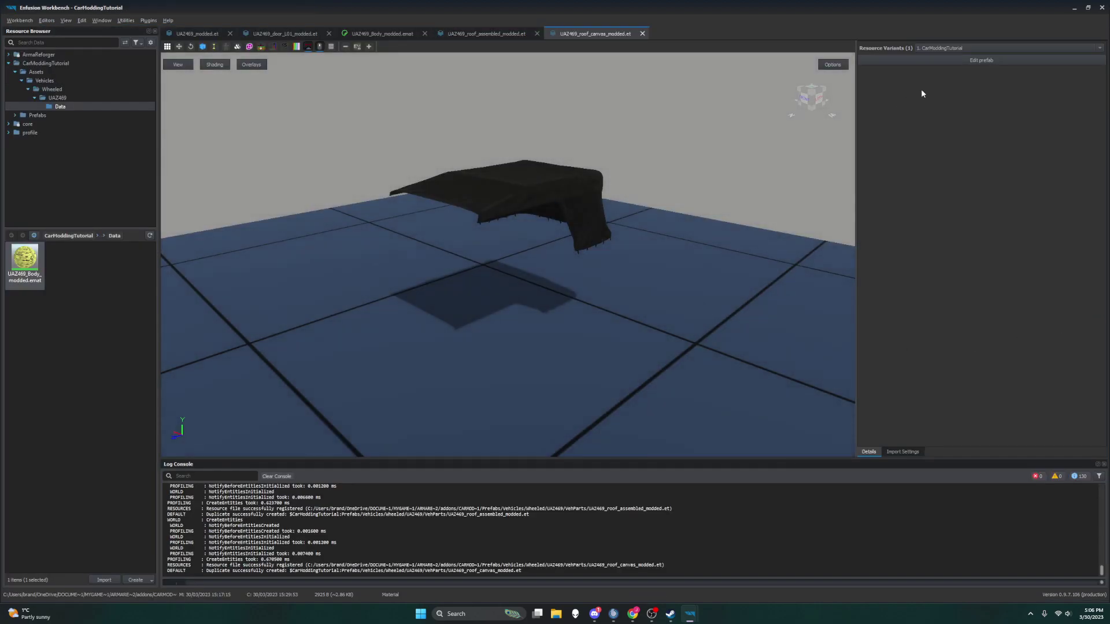
pyautogui.click(958, 59)
pyautogui.click(880, 89)
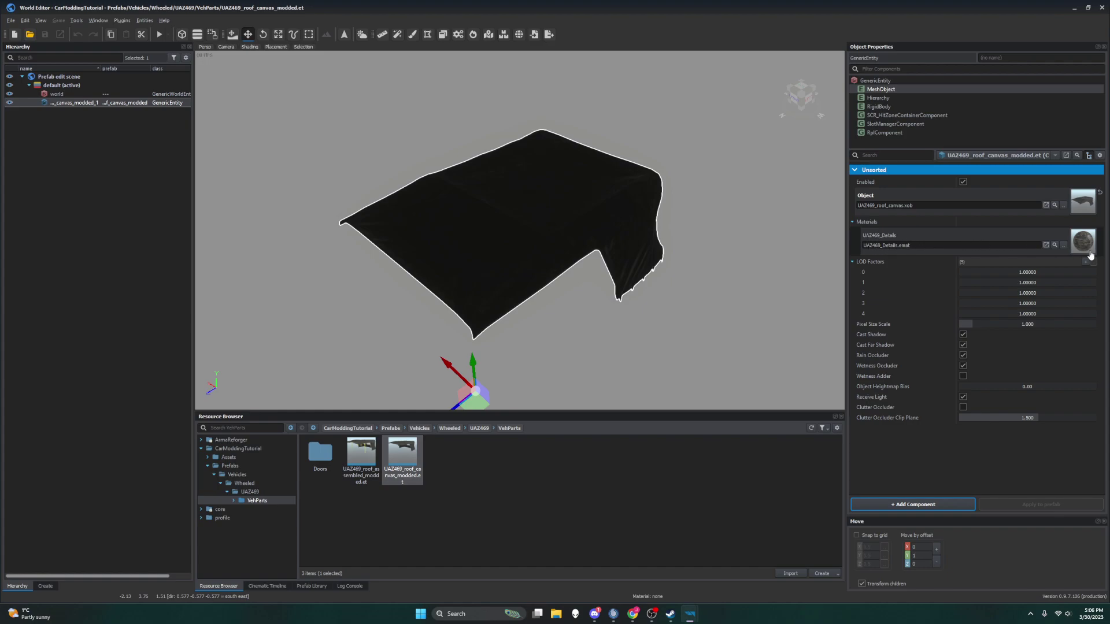
pyautogui.click(1055, 247)
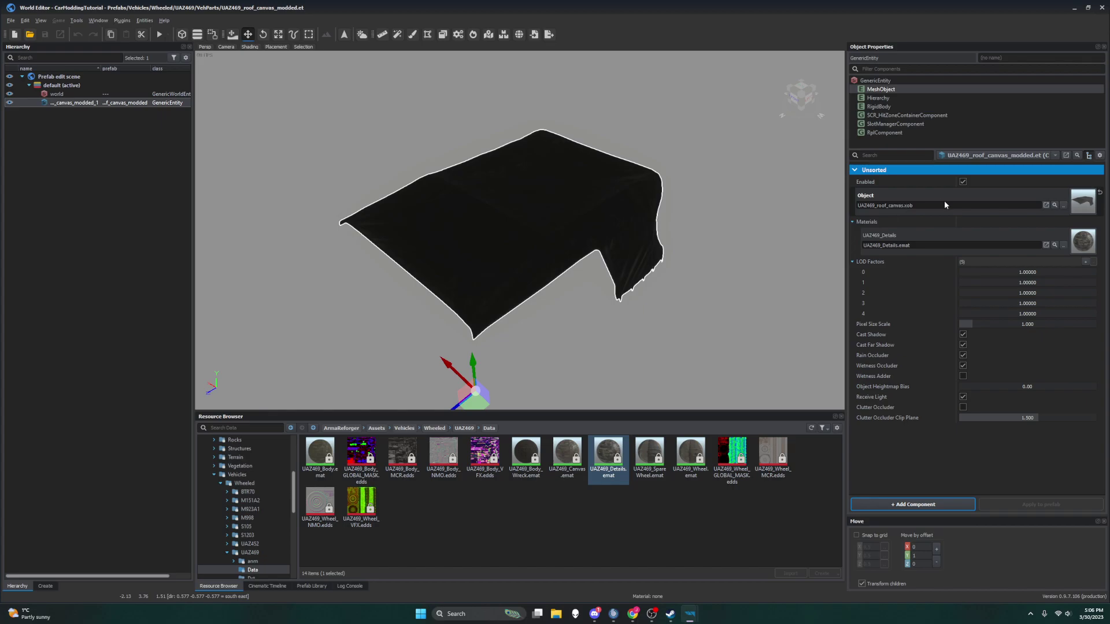
pyautogui.moveTo(586, 279); pyautogui.dragTo(775, 98, button='right')
pyautogui.press('s')
pyautogui.press('a')
pyautogui.moveTo(541, 243); pyautogui.dragTo(495, 342, button='right')
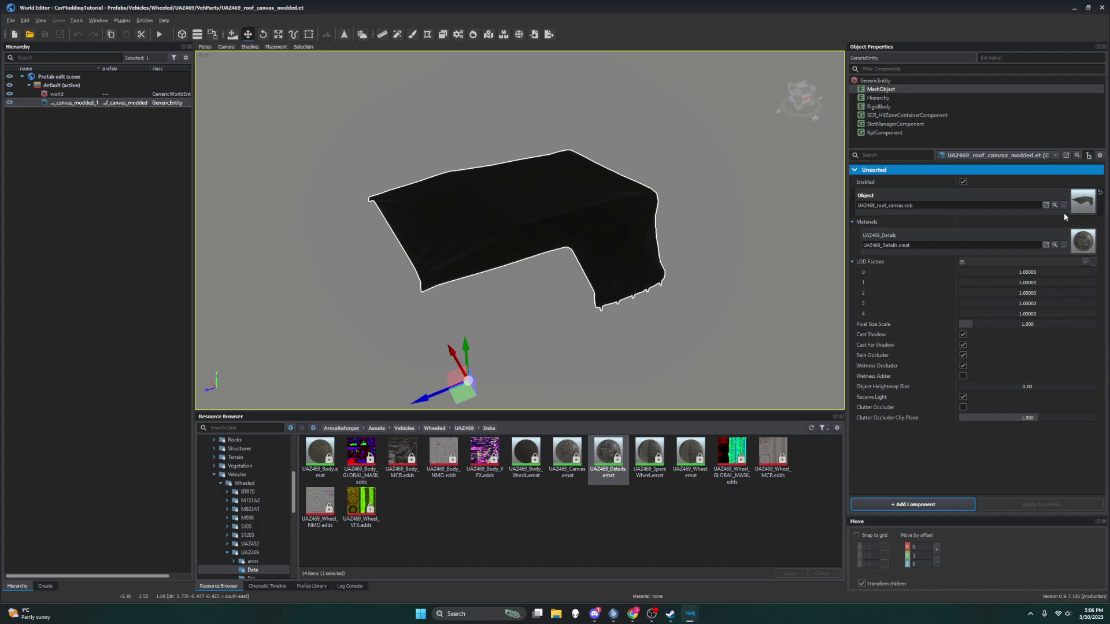
pyautogui.moveTo(769, 278); pyautogui.dragTo(806, 254, button='middle')
# Step: Duplicate UAZ469_Details.emat to the CarModdingTutorial addon as UAZ469_Details_modded
pyautogui.click(1056, 246)
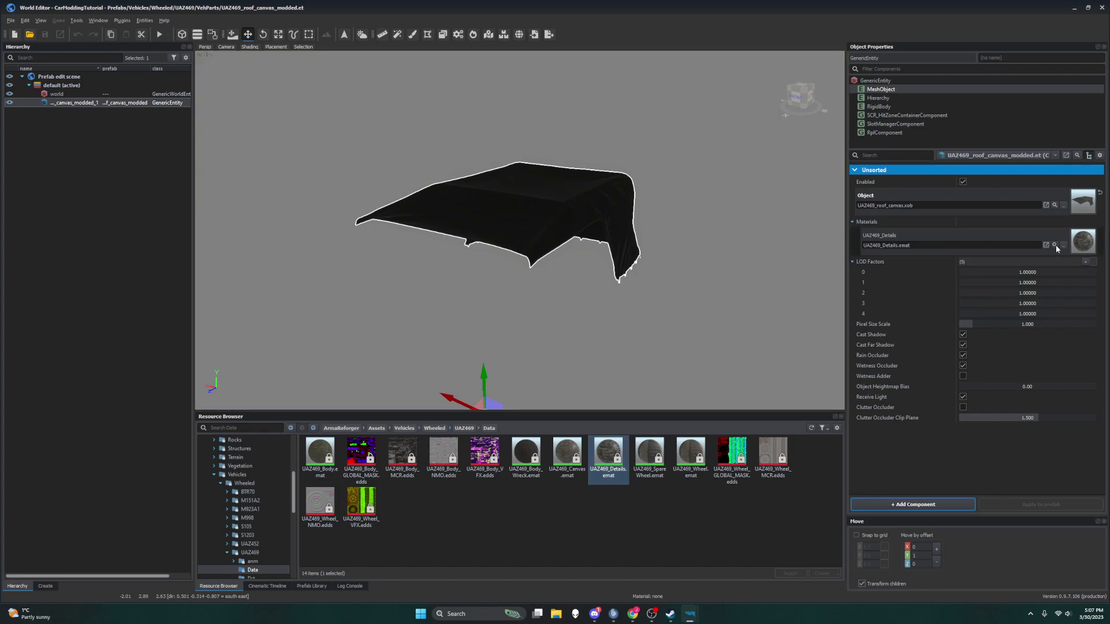
pyautogui.rightClick(620, 461)
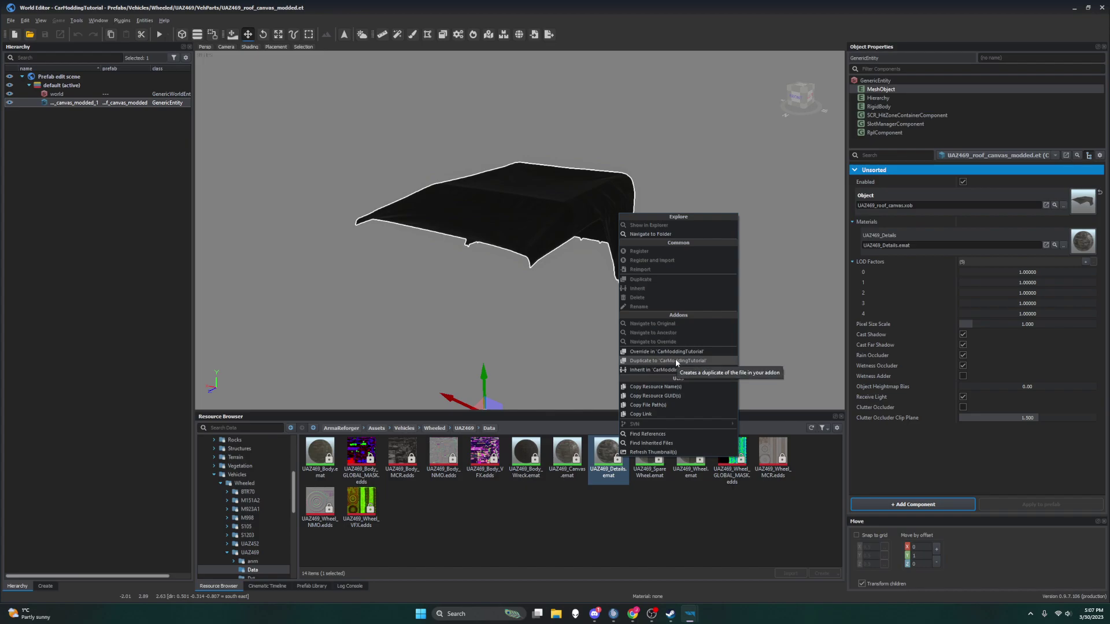
pyautogui.click(676, 360)
pyautogui.click(571, 301)
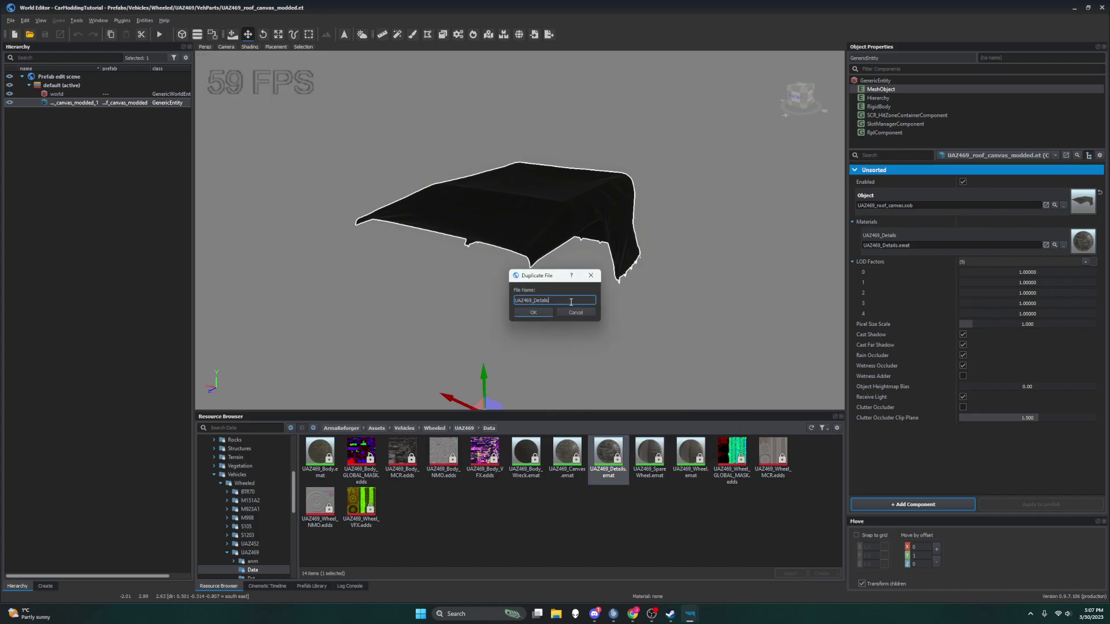
pyautogui.write('_modded')
pyautogui.press('Return')
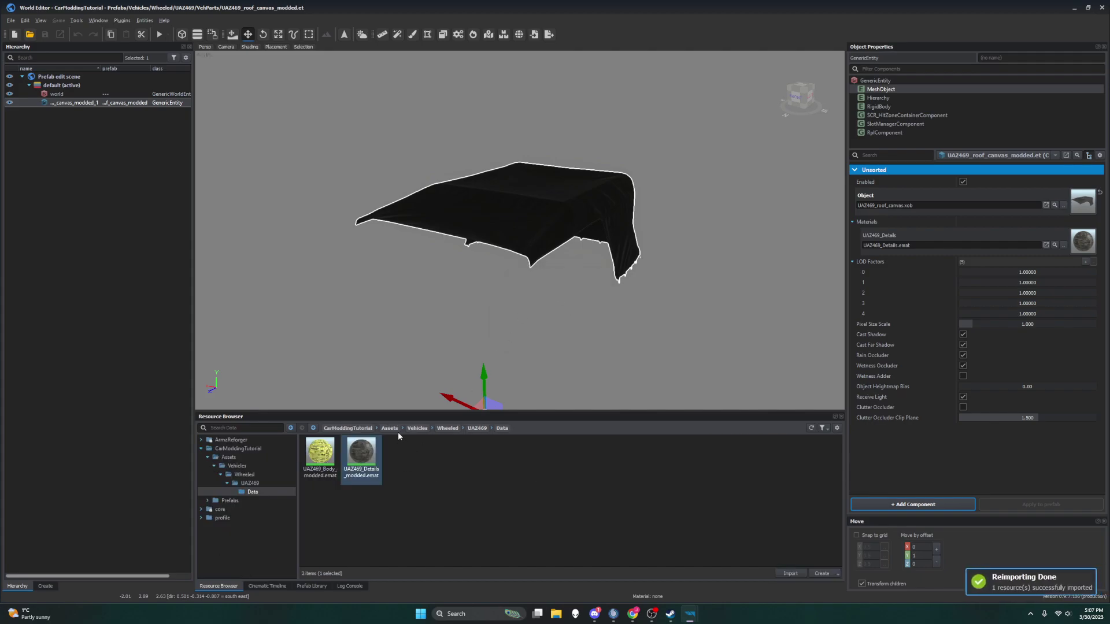
# Step: Open UAZ469_Details_modded.emat and set Color 1 of Material 1 (base) to near-white 254,254,254,255
pyautogui.doubleClick(362, 454)
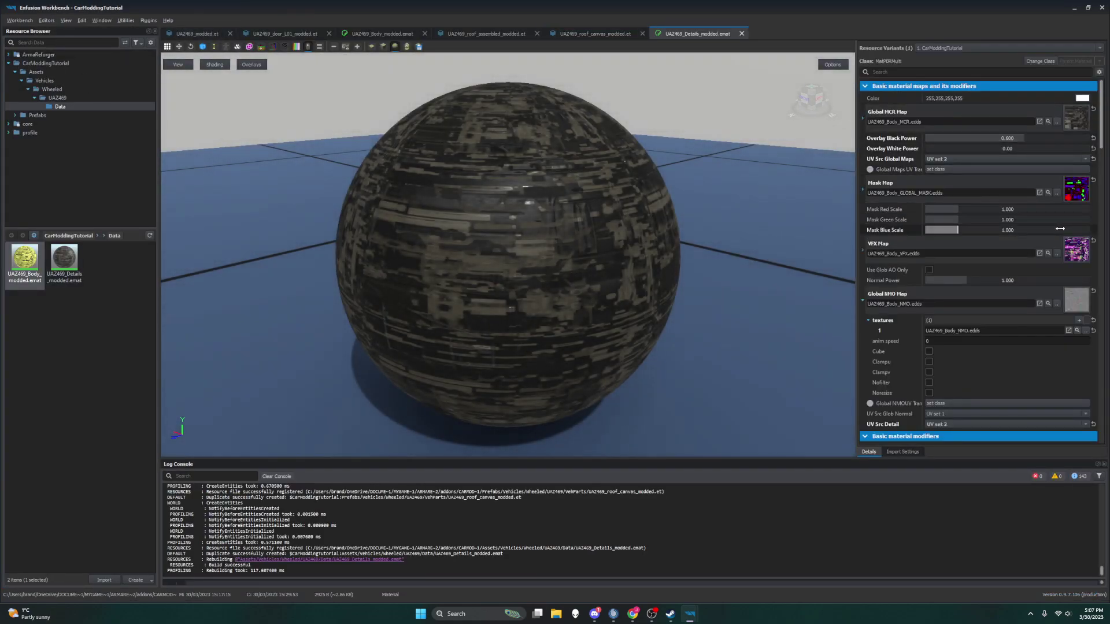
pyautogui.scroll(-15, 1042, 167)
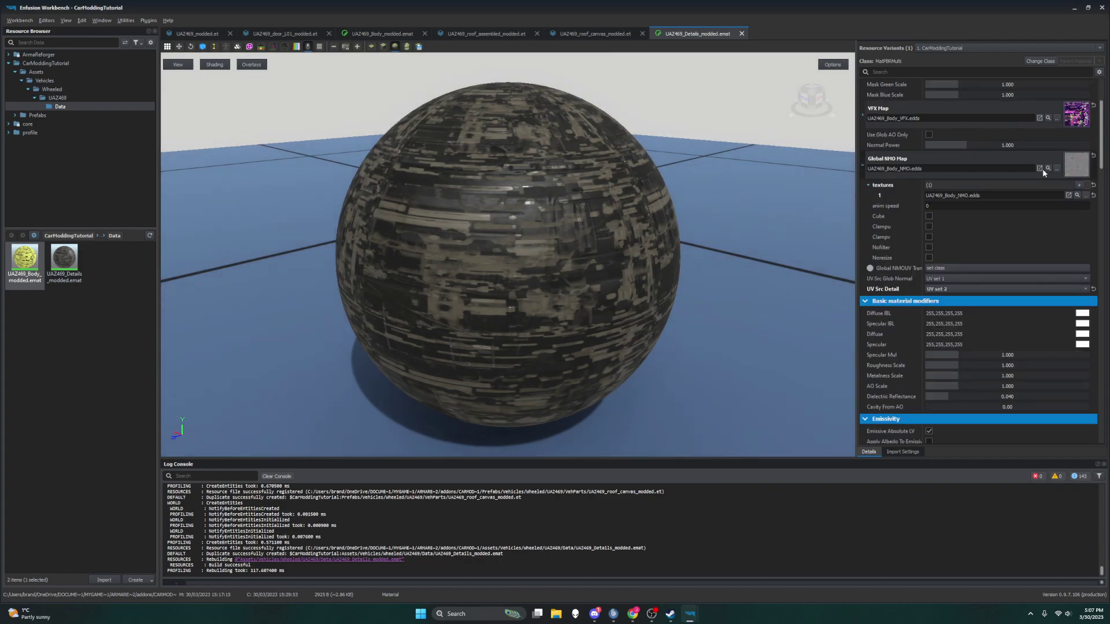
pyautogui.scroll(-10, 1046, 182)
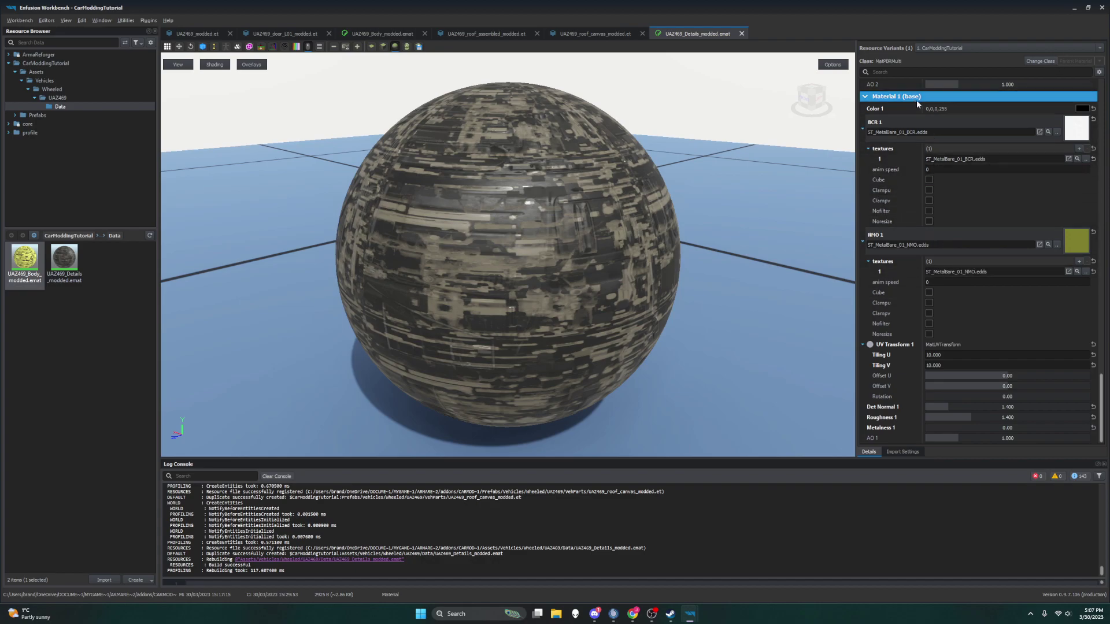
pyautogui.click(1081, 110)
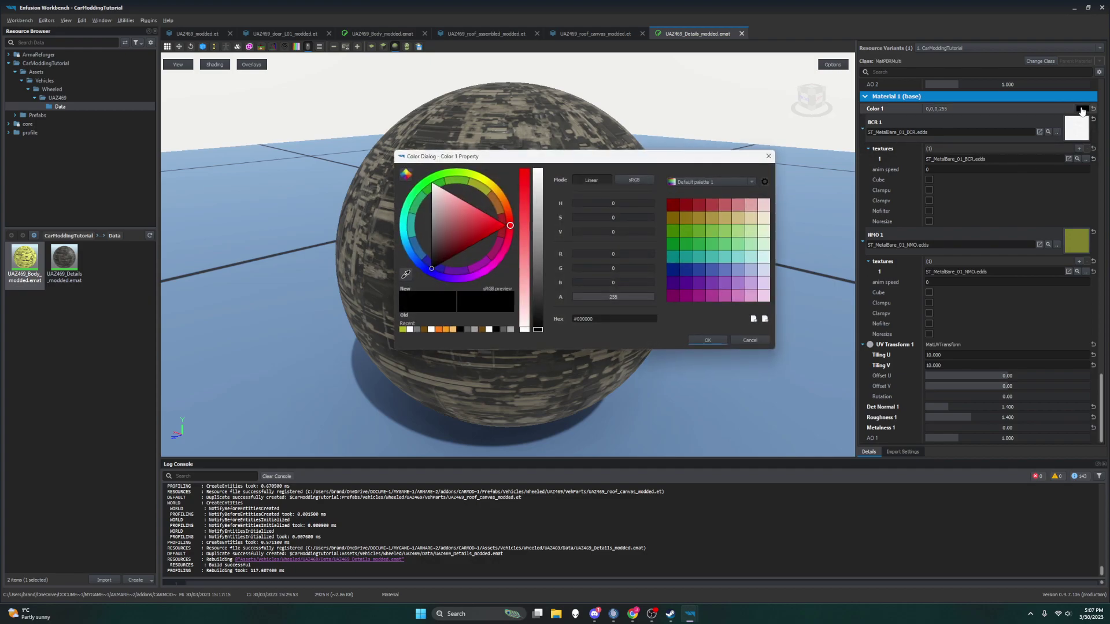
pyautogui.click(768, 156)
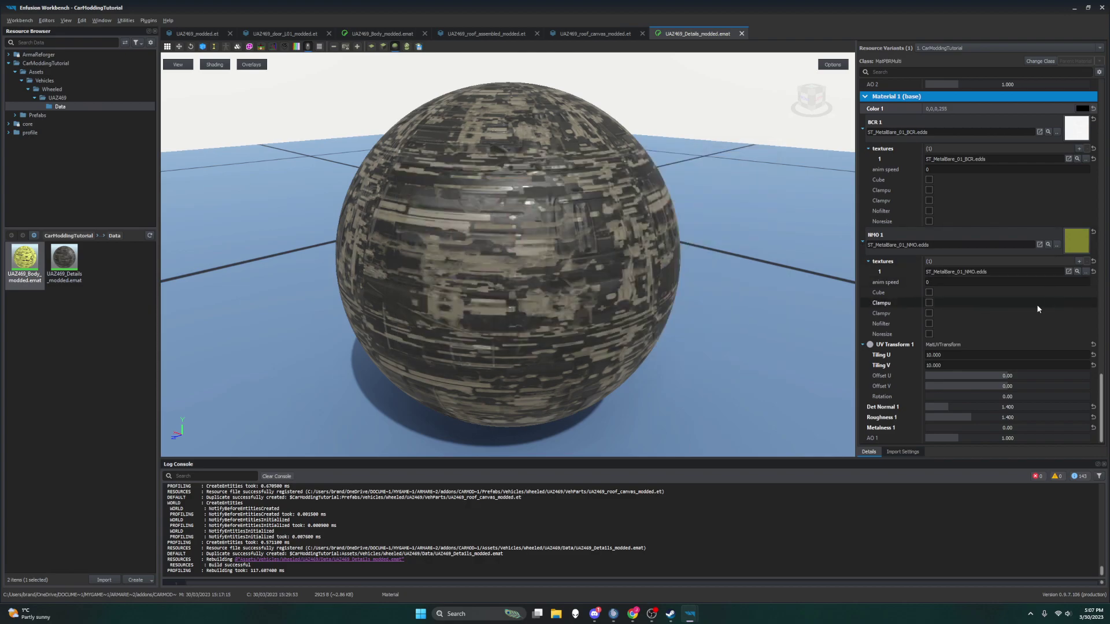
pyautogui.click(1082, 110)
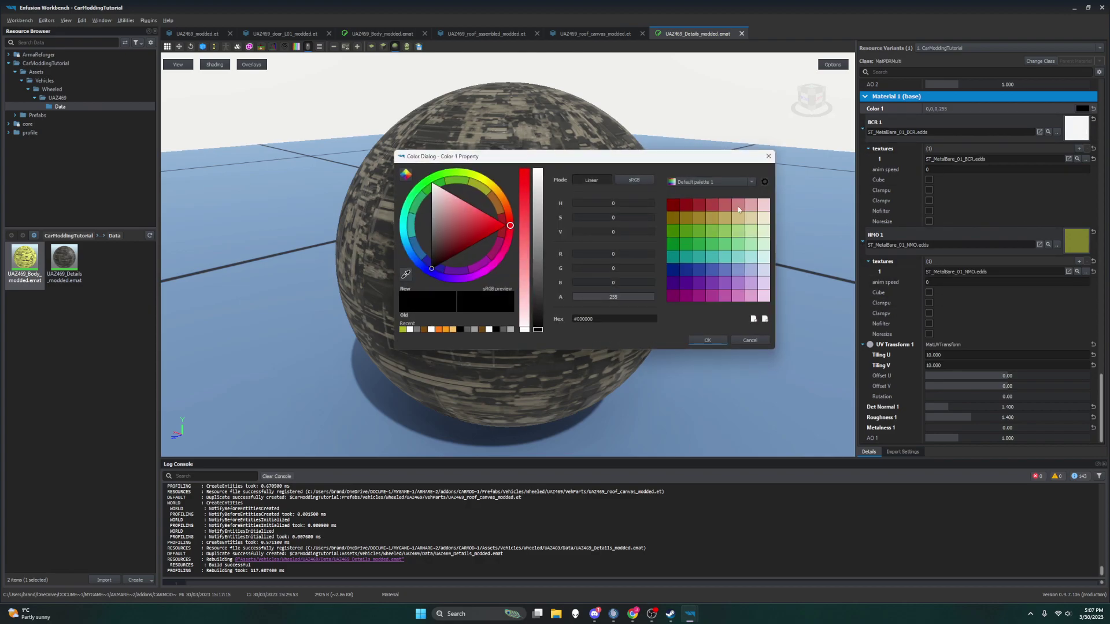
pyautogui.moveTo(542, 259); pyautogui.dragTo(539, 172)
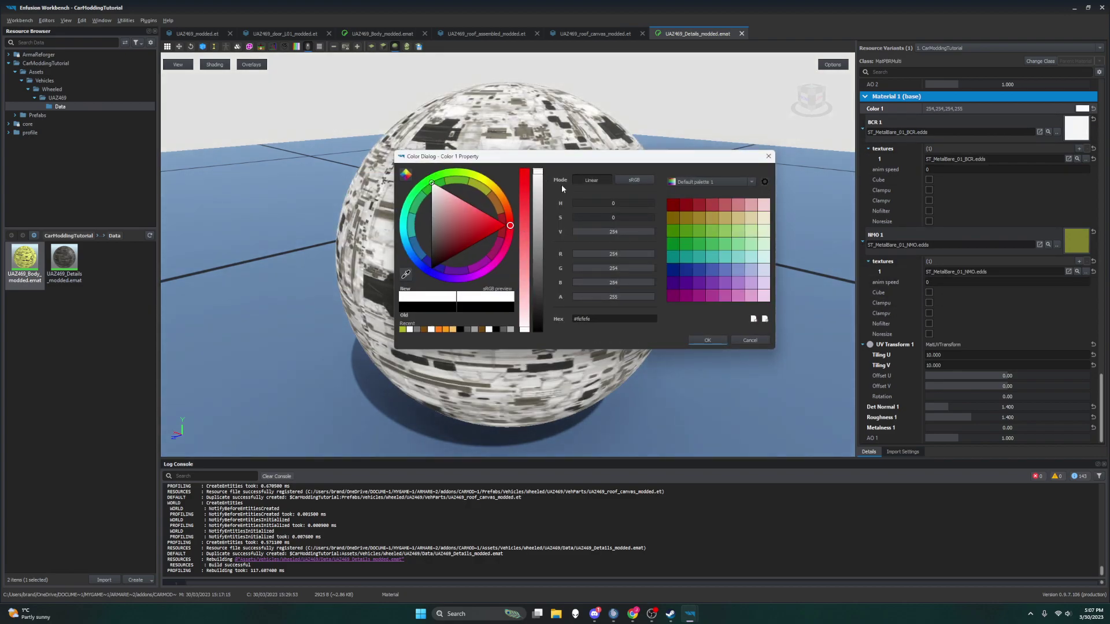
pyautogui.click(696, 341)
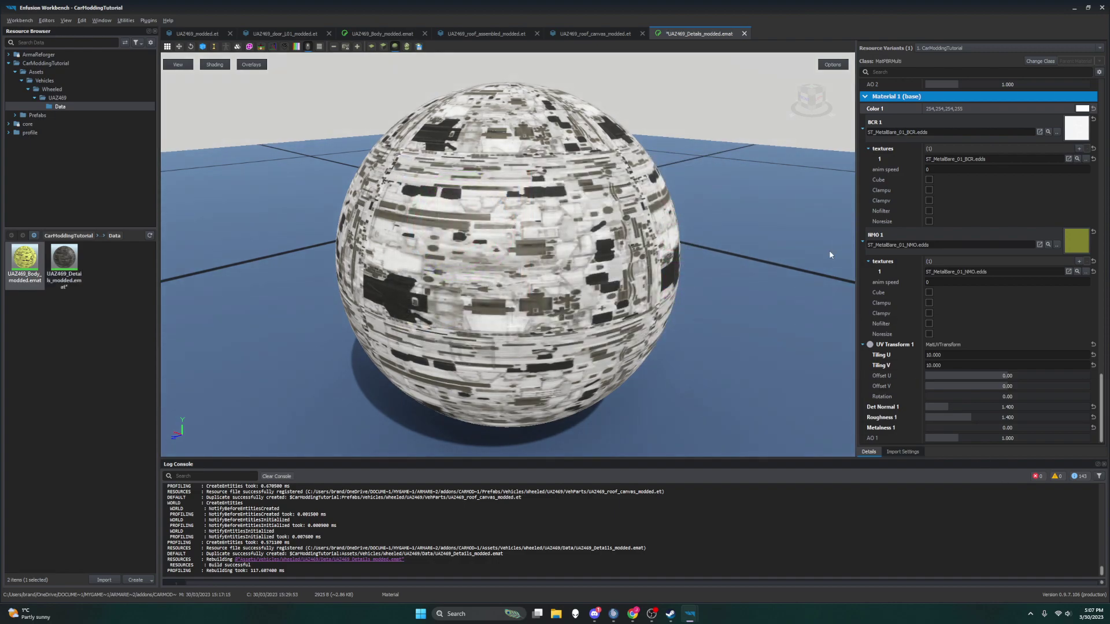
# Step: Compare the roof canvas prefab's preview with the details material's layer settings and save the UAZ469_Details_modded material
pyautogui.click(215, 34)
pyautogui.click(694, 34)
pyautogui.click(573, 34)
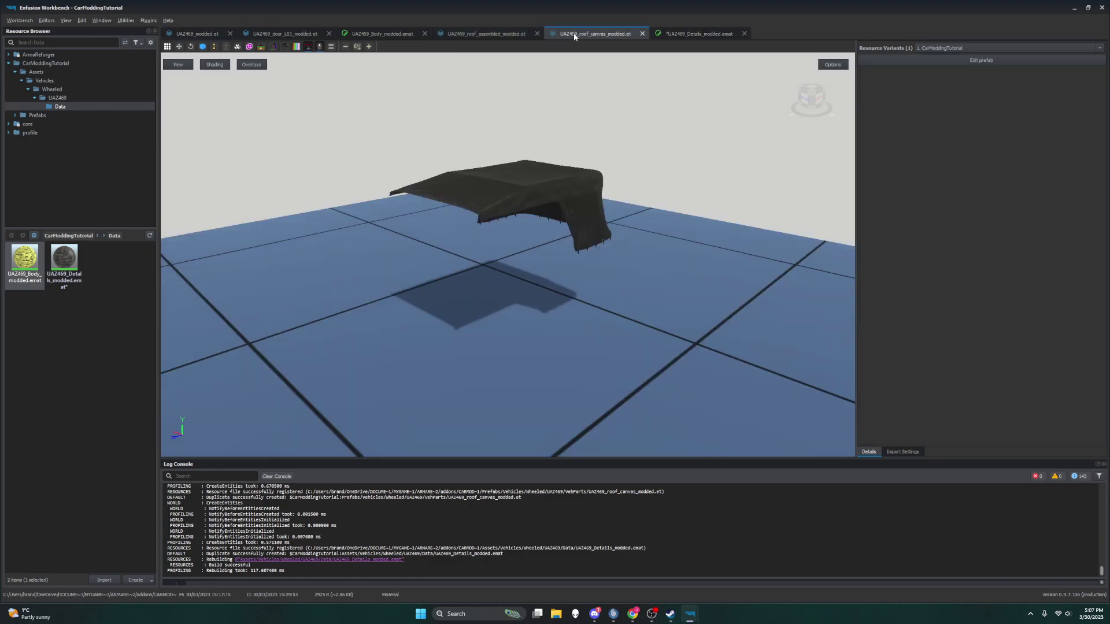
pyautogui.moveTo(611, 247); pyautogui.dragTo(681, 231, button='right')
pyautogui.click(734, 33)
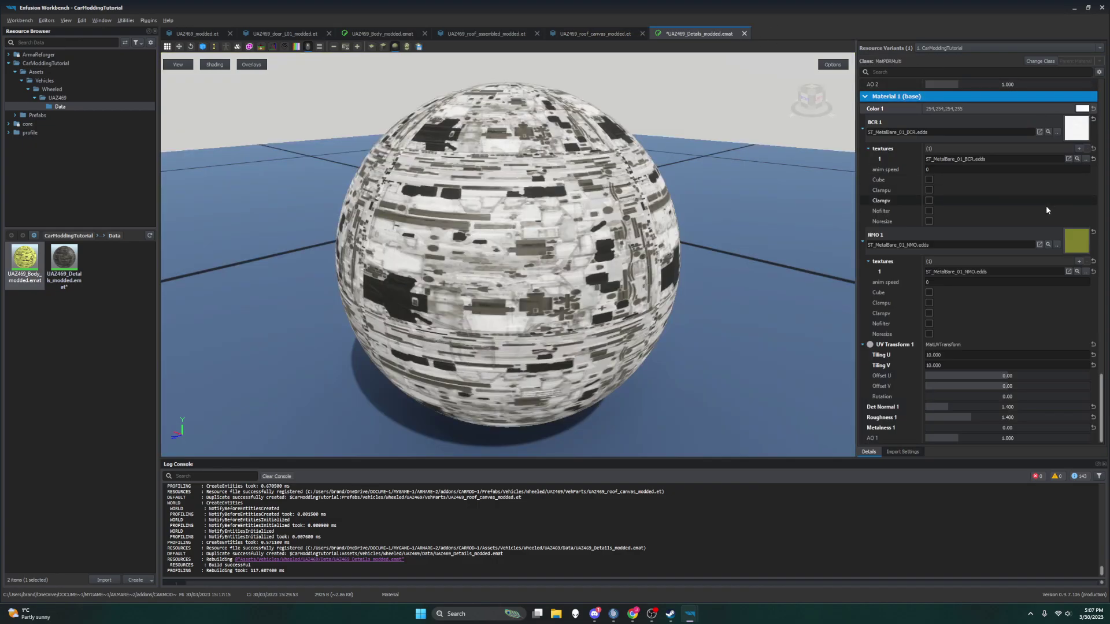
pyautogui.scroll(-5, 1006, 233)
pyautogui.scroll(1, 1006, 233)
pyautogui.click(630, 34)
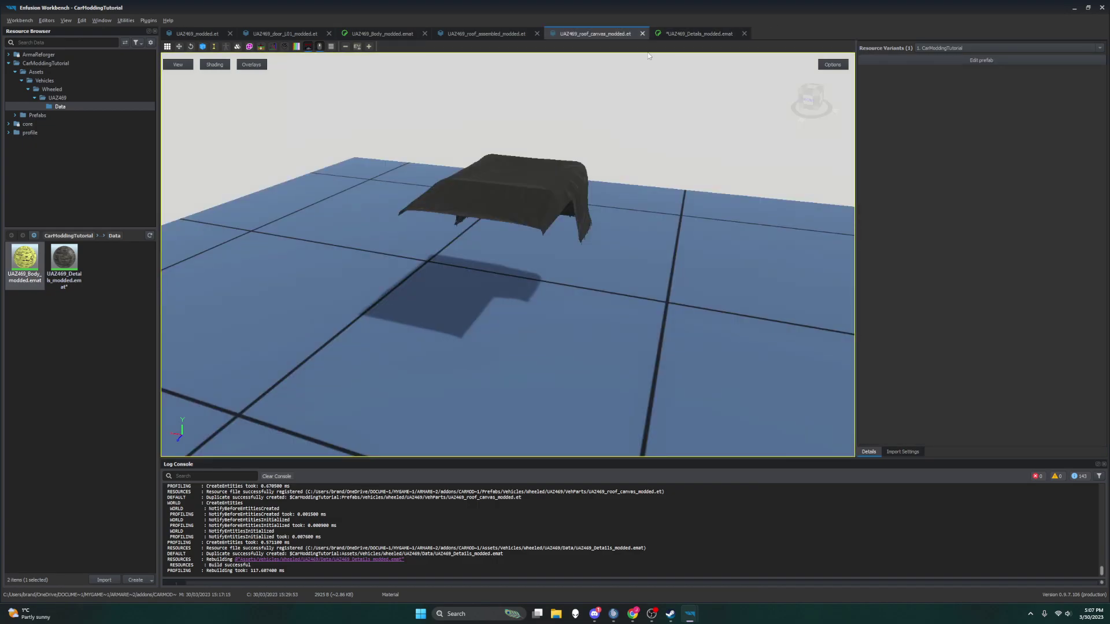
pyautogui.click(733, 34)
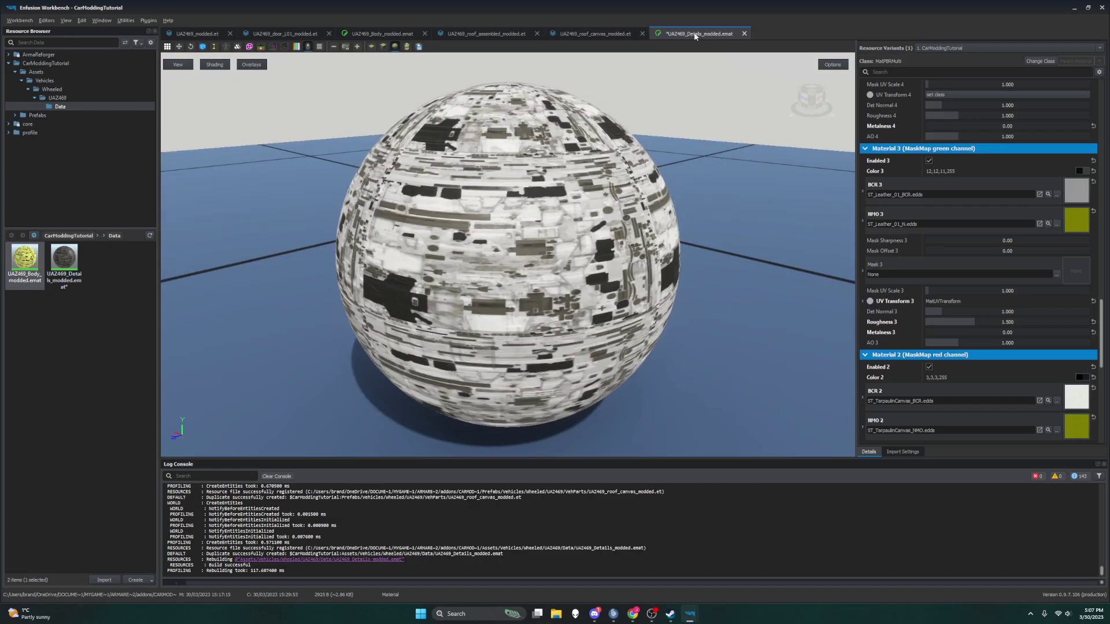
pyautogui.click(19, 21)
pyautogui.click(29, 44)
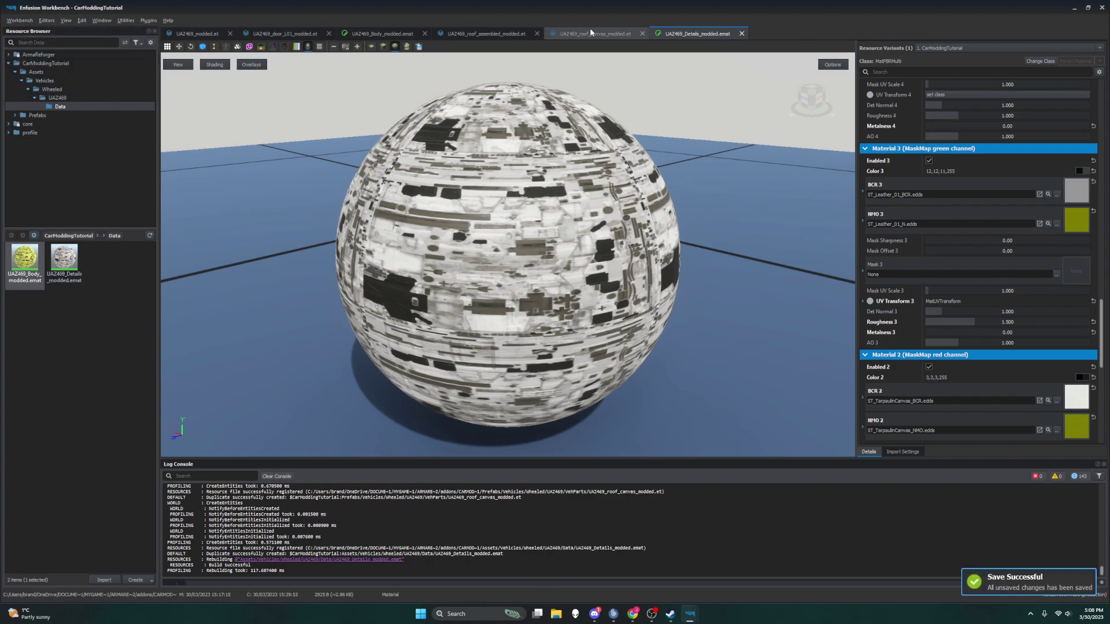
# Step: Assign UAZ469_Details_modded.emat to the UAZ469_Details material of the roof canvas prefab's MeshObject
pyautogui.click(591, 33)
pyautogui.click(993, 60)
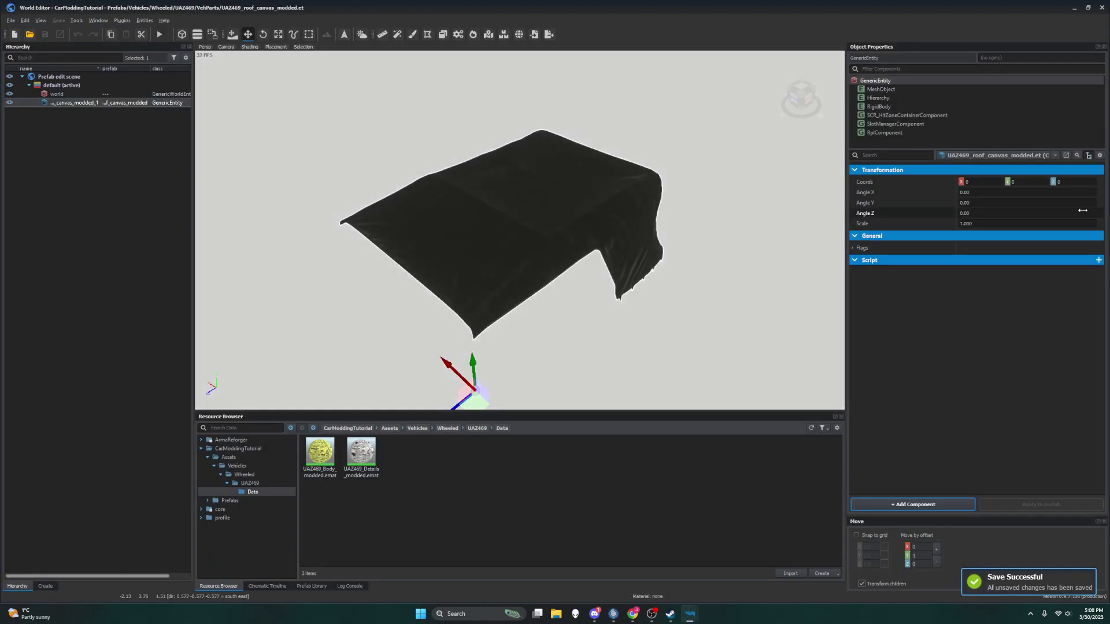
pyautogui.click(880, 91)
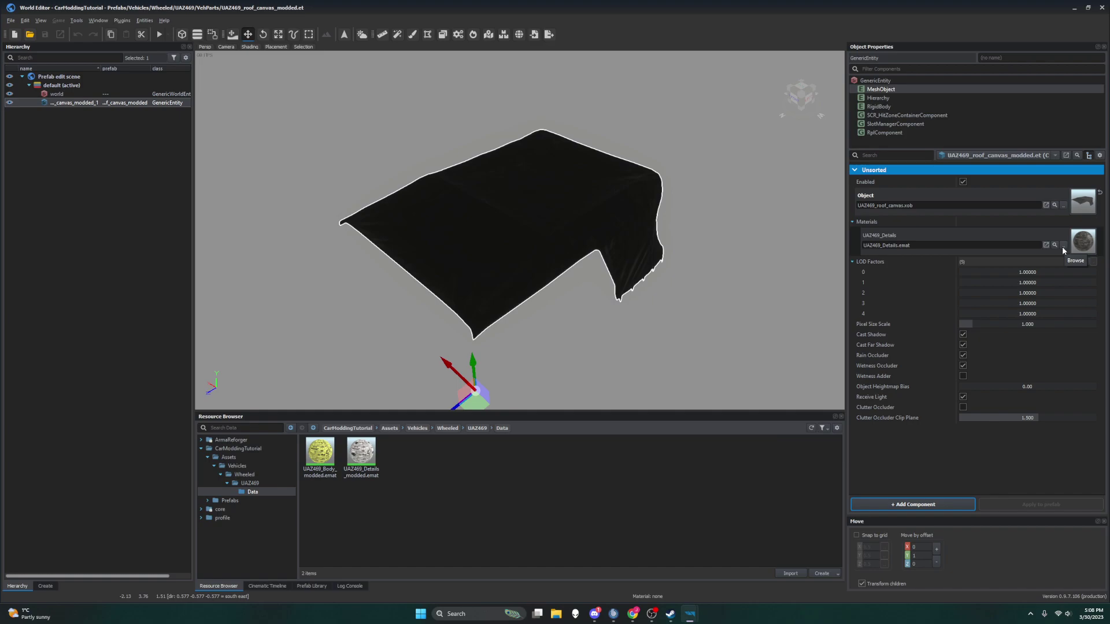
pyautogui.click(1063, 245)
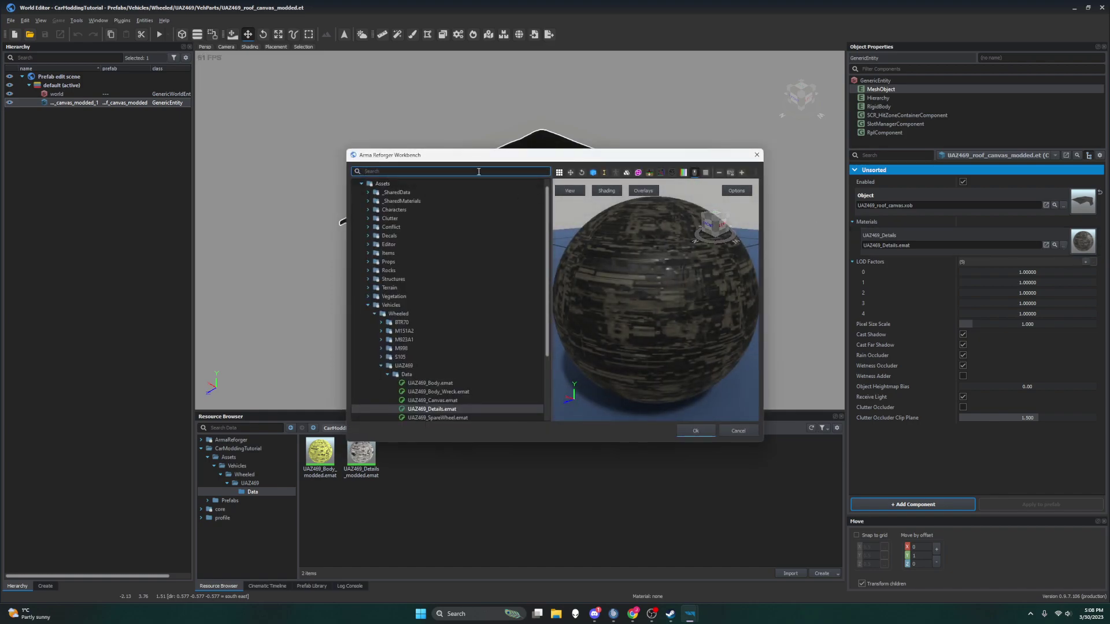
pyautogui.write('modded')
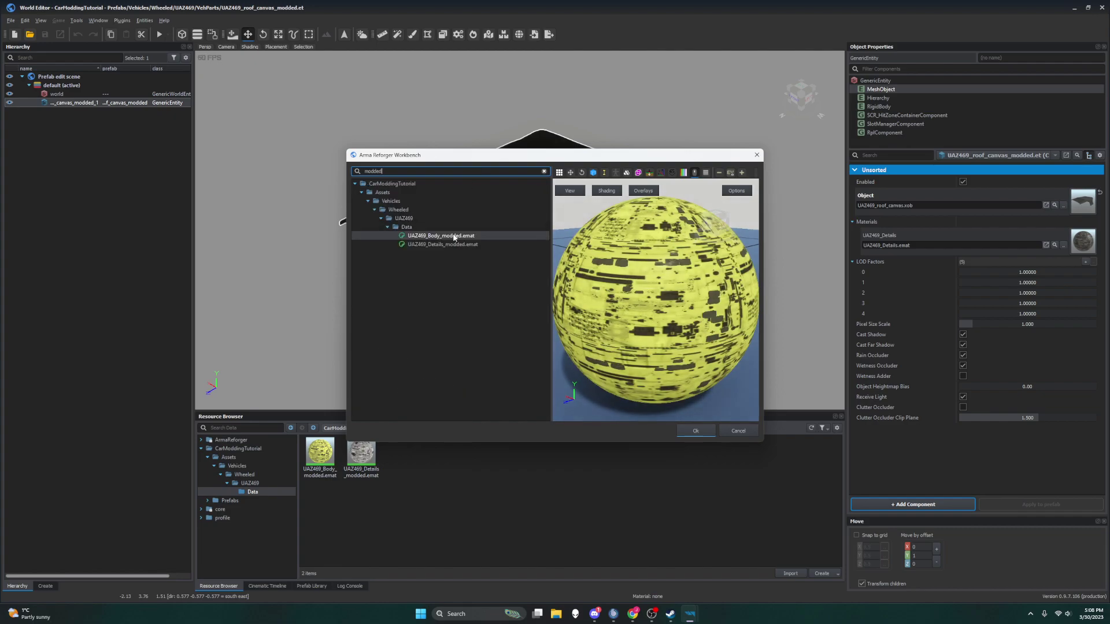
pyautogui.click(455, 245)
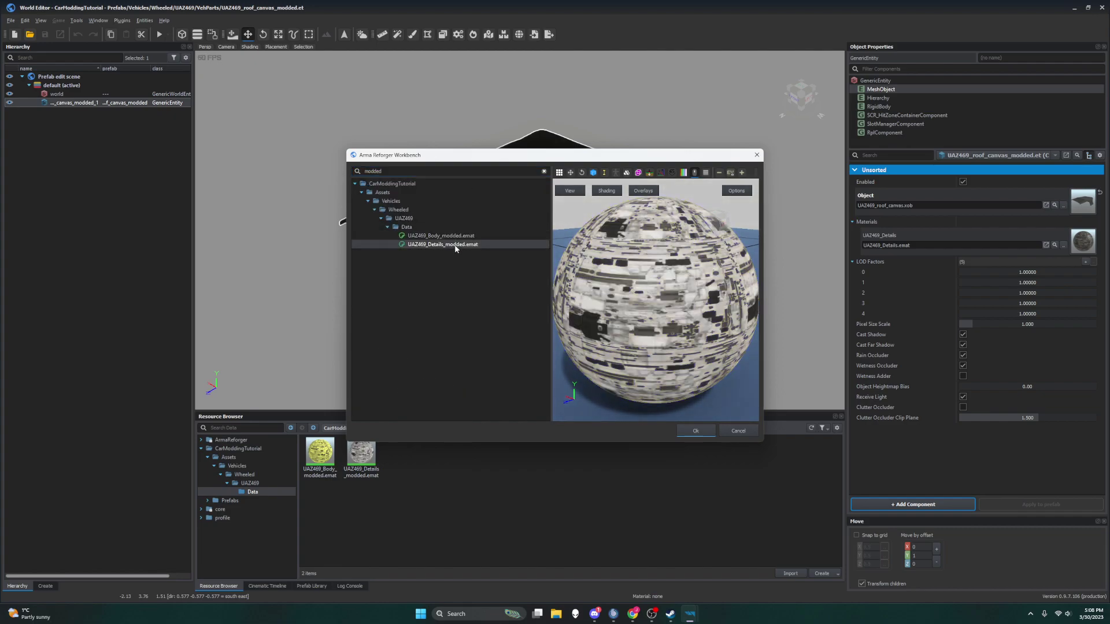
pyautogui.click(696, 432)
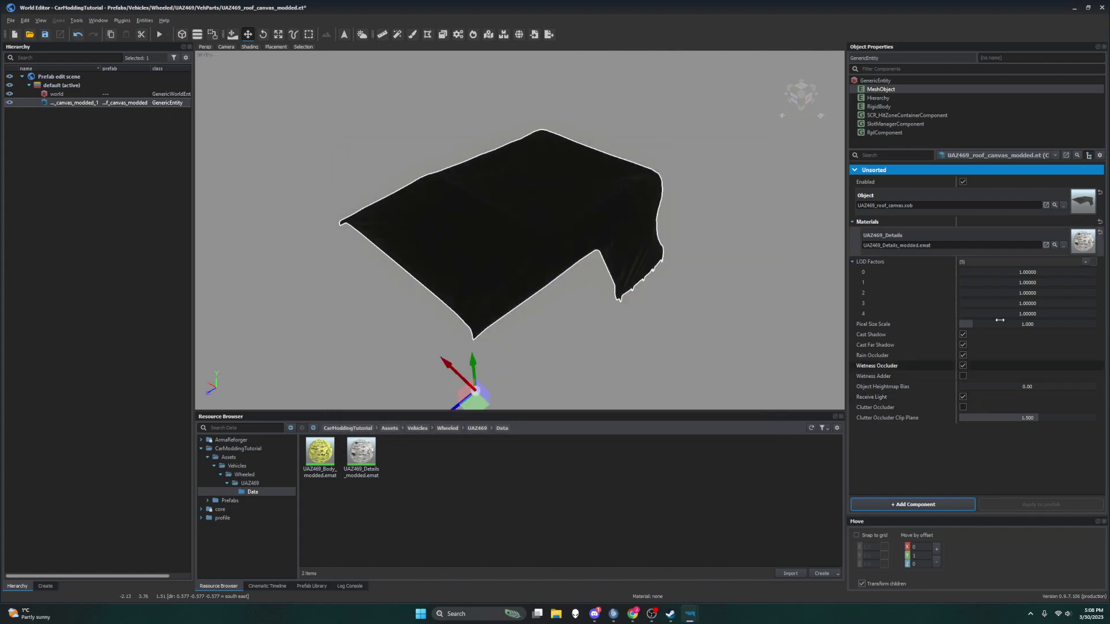
# Step: Inspect the roof canvas from several angles and review its RigidBody, SCR_HitZoneContainerComponent, SlotManagerComponent, RplComponent and MeshObject settings
pyautogui.moveTo(664, 286)
pyautogui.mouseDown(button='right')
pyautogui.moveTo(662, 243)
pyautogui.moveTo(657, 278)
pyautogui.mouseUp(button='right')
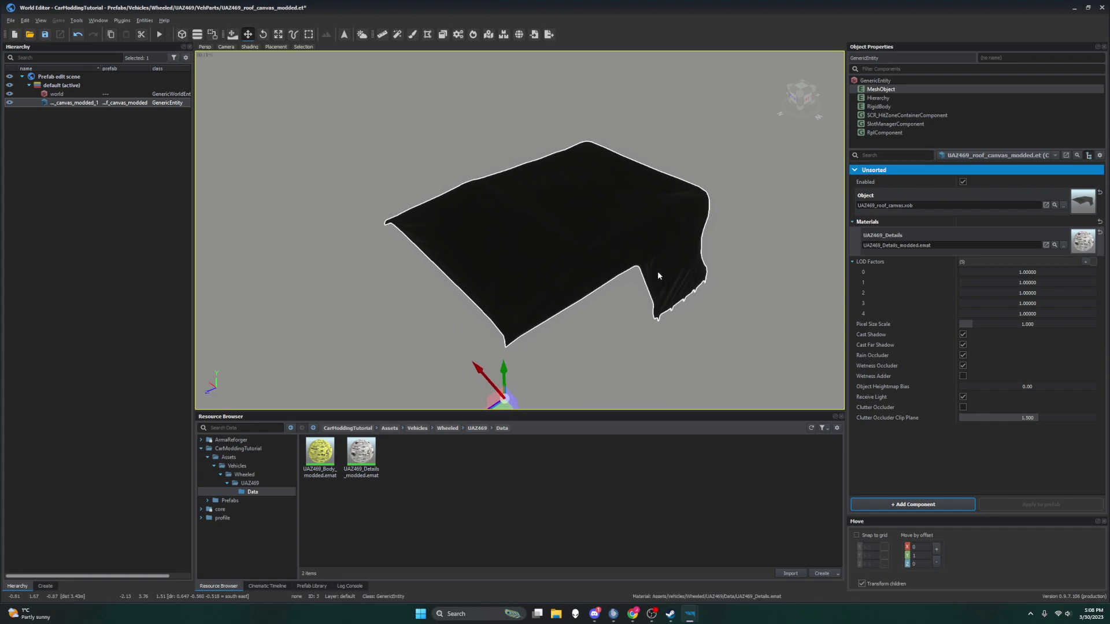
pyautogui.moveTo(669, 325); pyautogui.dragTo(659, 278, button='right')
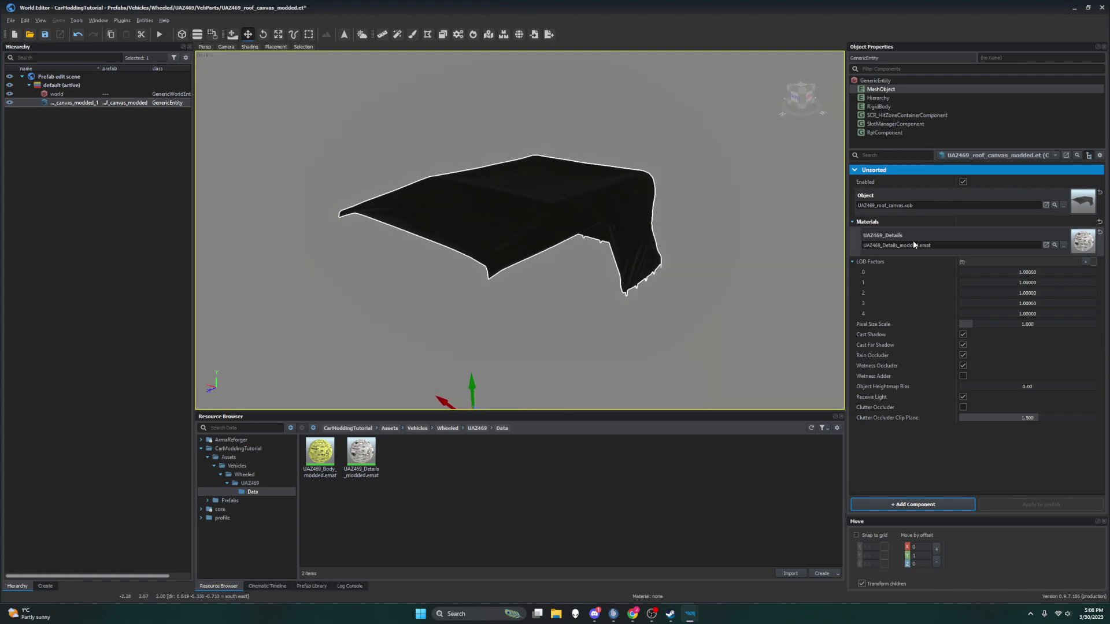
pyautogui.click(943, 106)
pyautogui.scroll(-5, 952, 266)
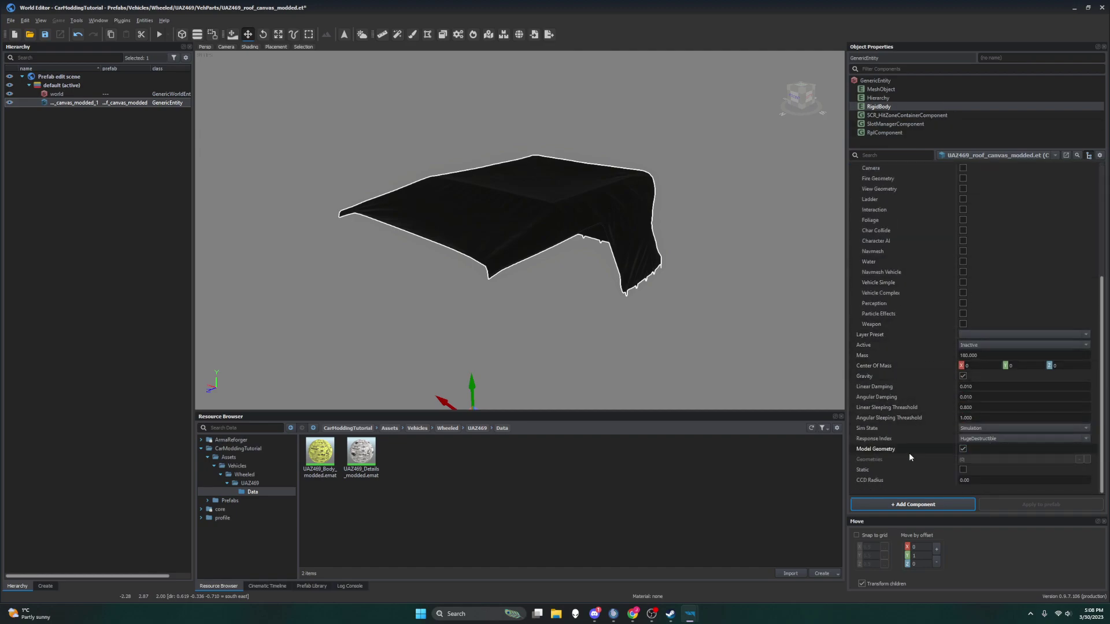
pyautogui.click(885, 115)
pyautogui.click(885, 124)
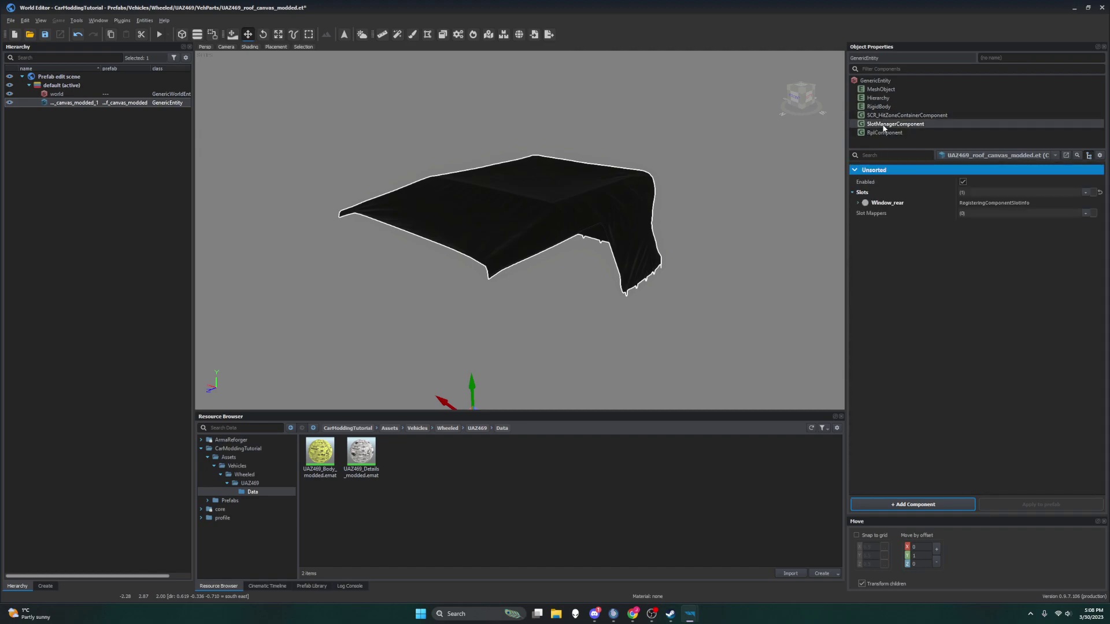
pyautogui.click(883, 133)
pyautogui.click(896, 90)
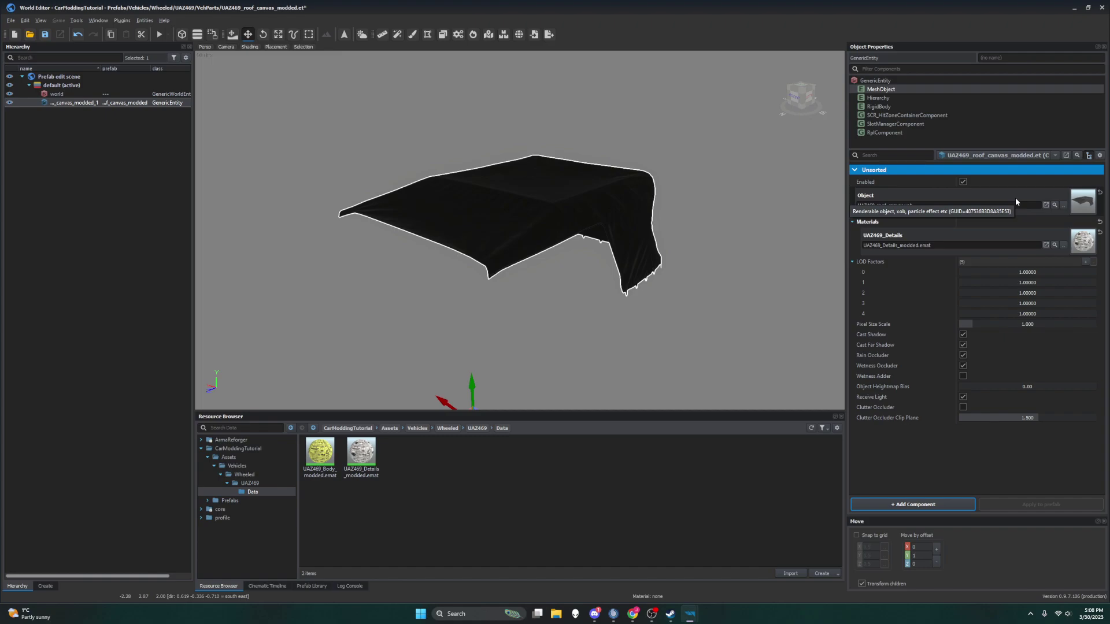
# Step: Open UAZ469_Details_modded.emat and review the settings of its Material 3, Material 2 and Material 1 (base) layers
pyautogui.doubleClick(370, 460)
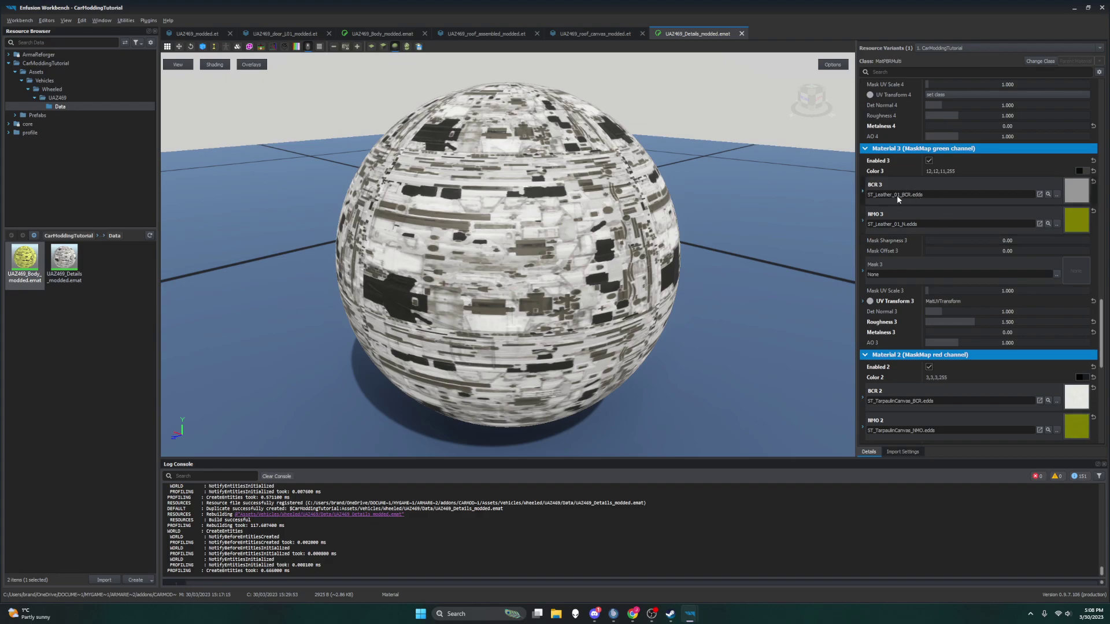
pyautogui.scroll(-4, 897, 193)
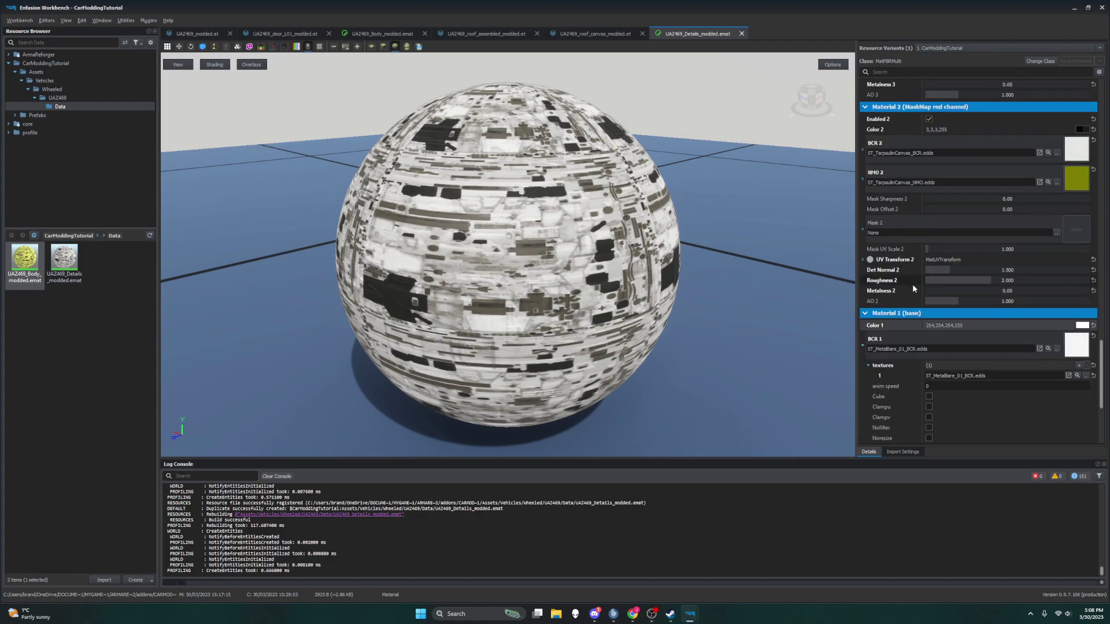
pyautogui.scroll(-4, 912, 282)
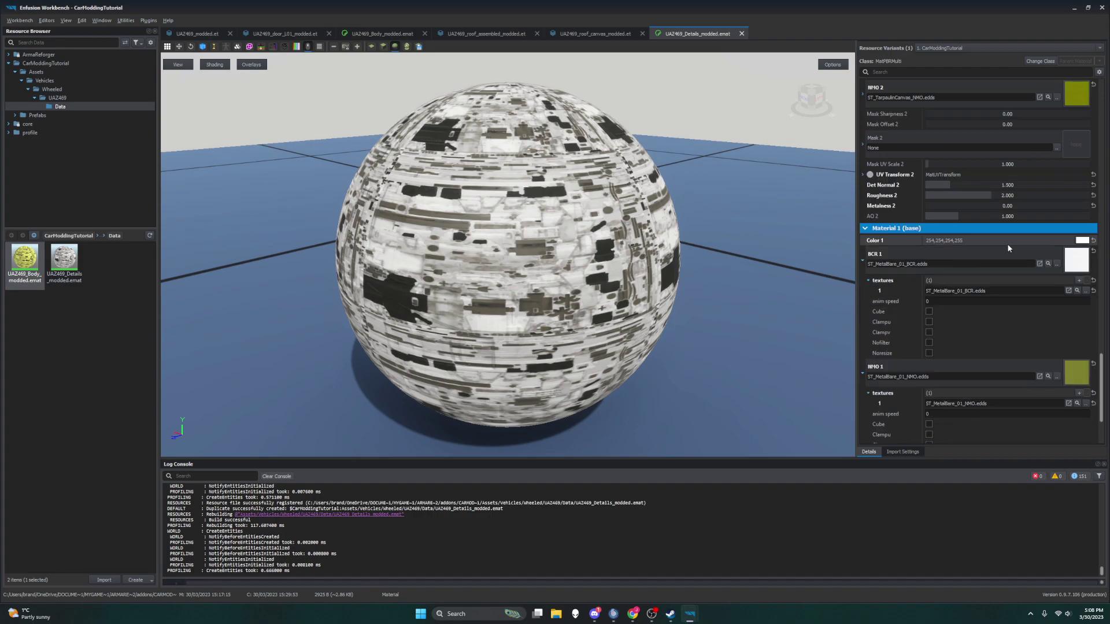
pyautogui.scroll(5, 949, 316)
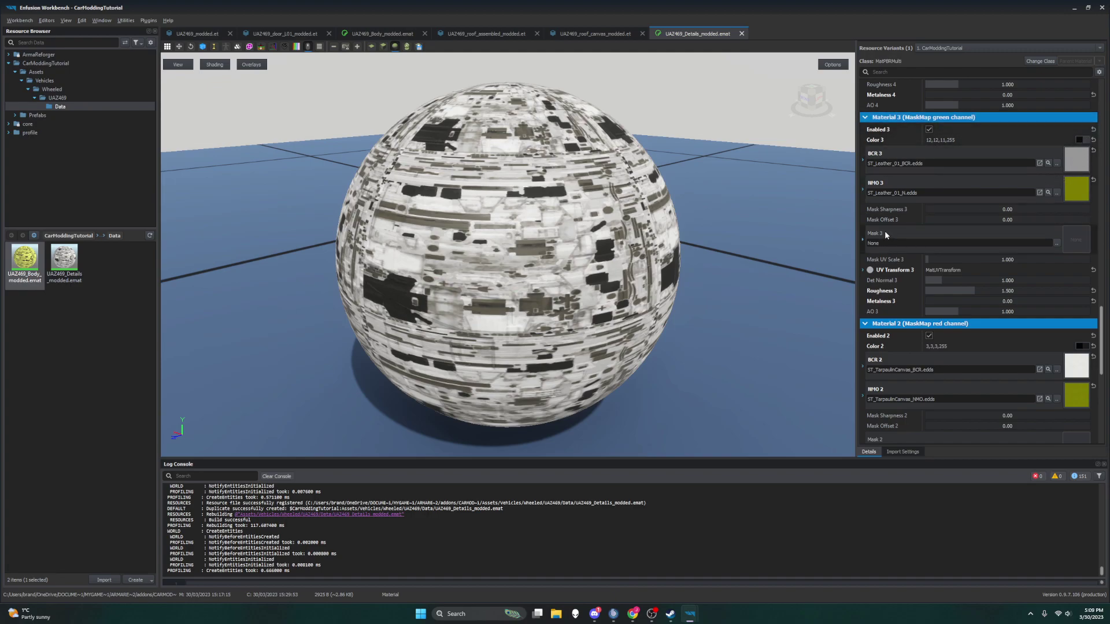
# Step: Inspect the roof and body of the UAZ469_modded vehicle preview from several angles
pyautogui.click(186, 34)
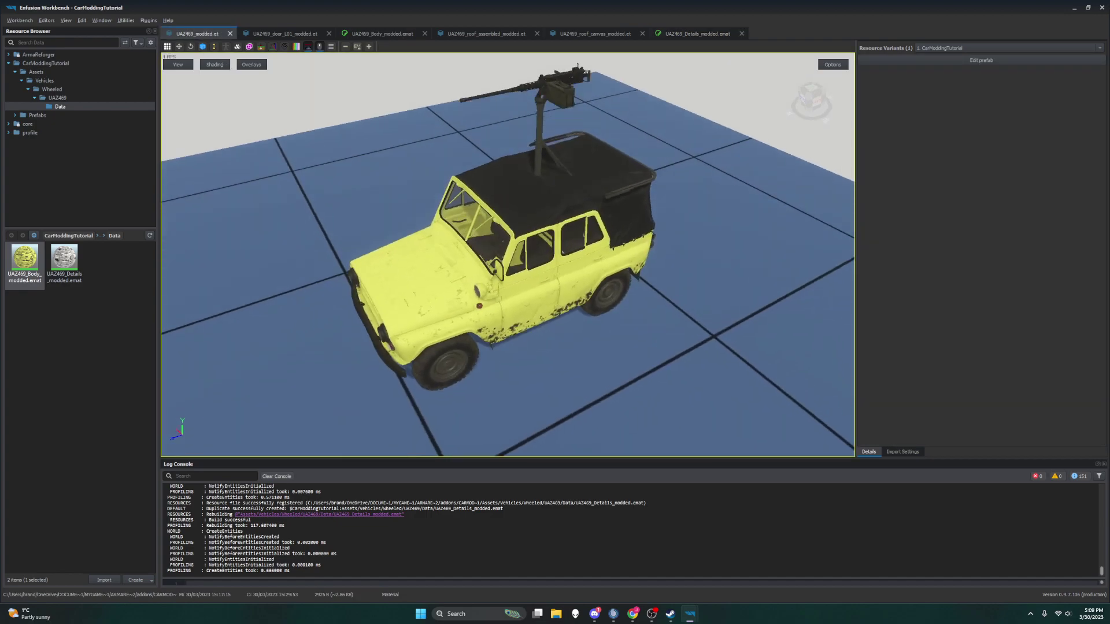
pyautogui.moveTo(508, 254); pyautogui.dragTo(353, 228, button='middle')
pyautogui.moveTo(352, 229); pyautogui.dragTo(515, 202, button='right')
pyautogui.moveTo(415, 290); pyautogui.dragTo(511, 260)
pyautogui.moveTo(511, 260); pyautogui.dragTo(632, 208, button='right')
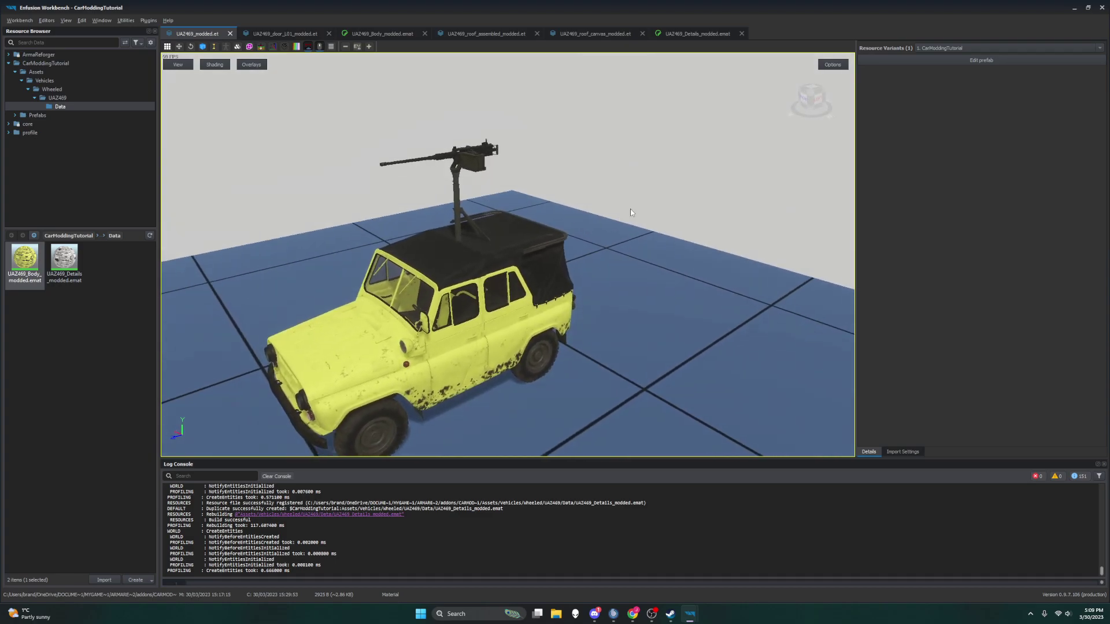
# Step: Examine the details material's global maps, mud and dirt settings, Color 4 and remaining mask layers to find the one controlling the canvas
pyautogui.click(698, 34)
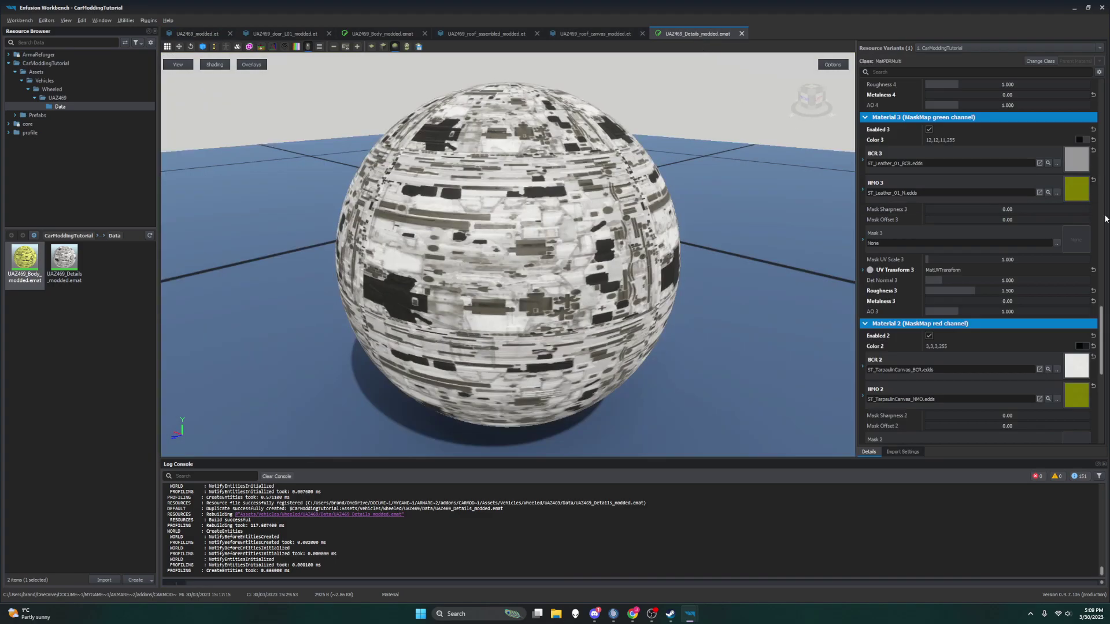
pyautogui.scroll(8, 991, 225)
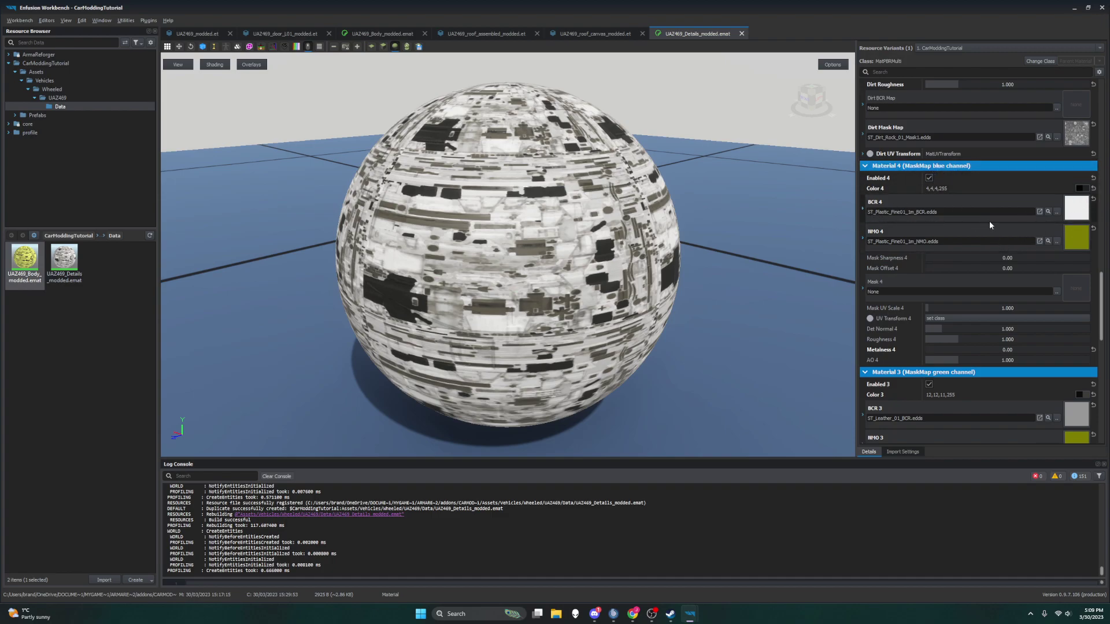
pyautogui.click(1078, 189)
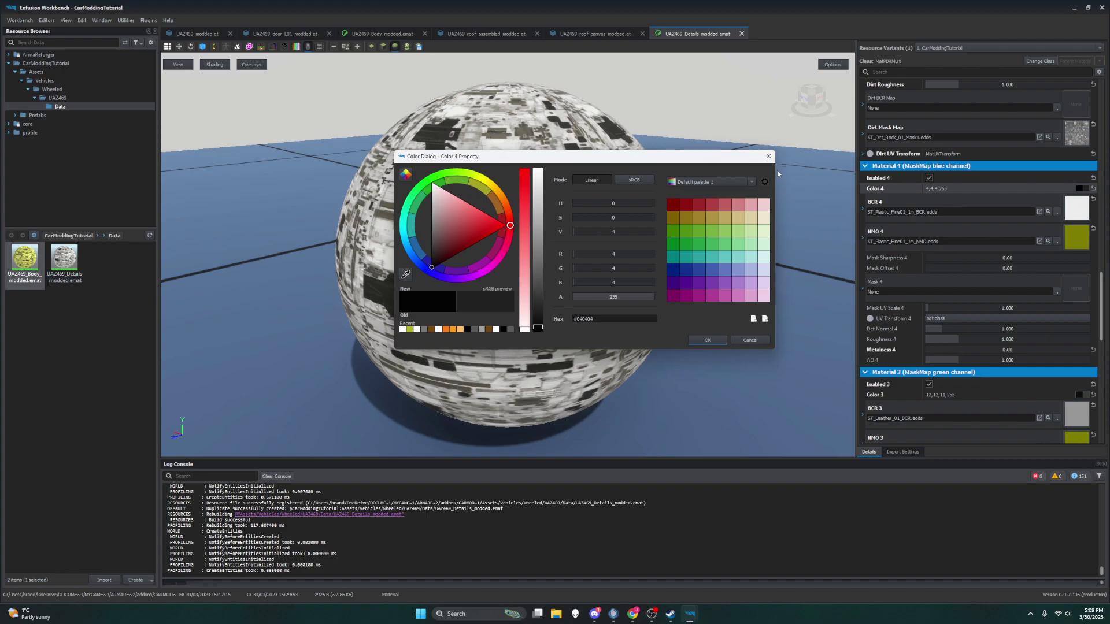
pyautogui.click(769, 157)
pyautogui.scroll(5, 1040, 238)
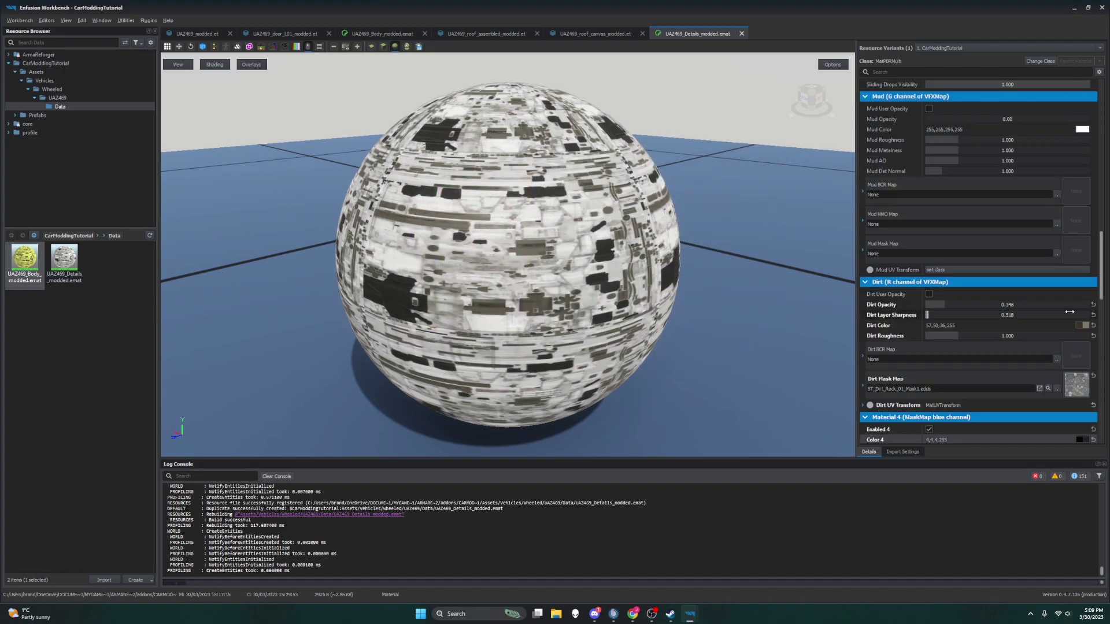
pyautogui.scroll(5, 1085, 328)
pyautogui.scroll(-10, 1085, 327)
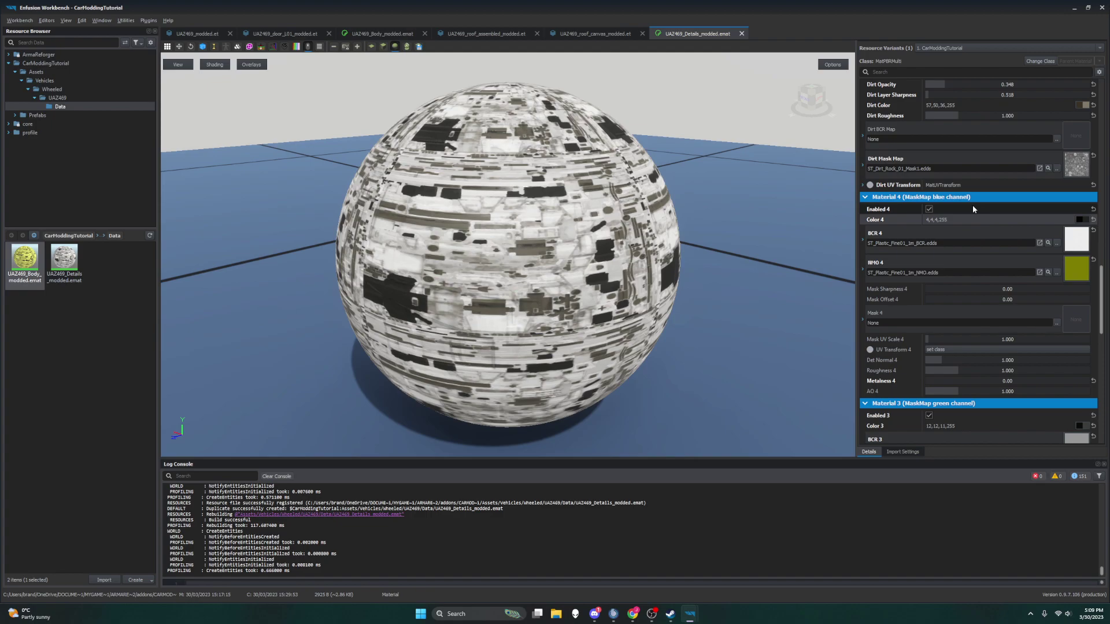
pyautogui.scroll(-4, 983, 199)
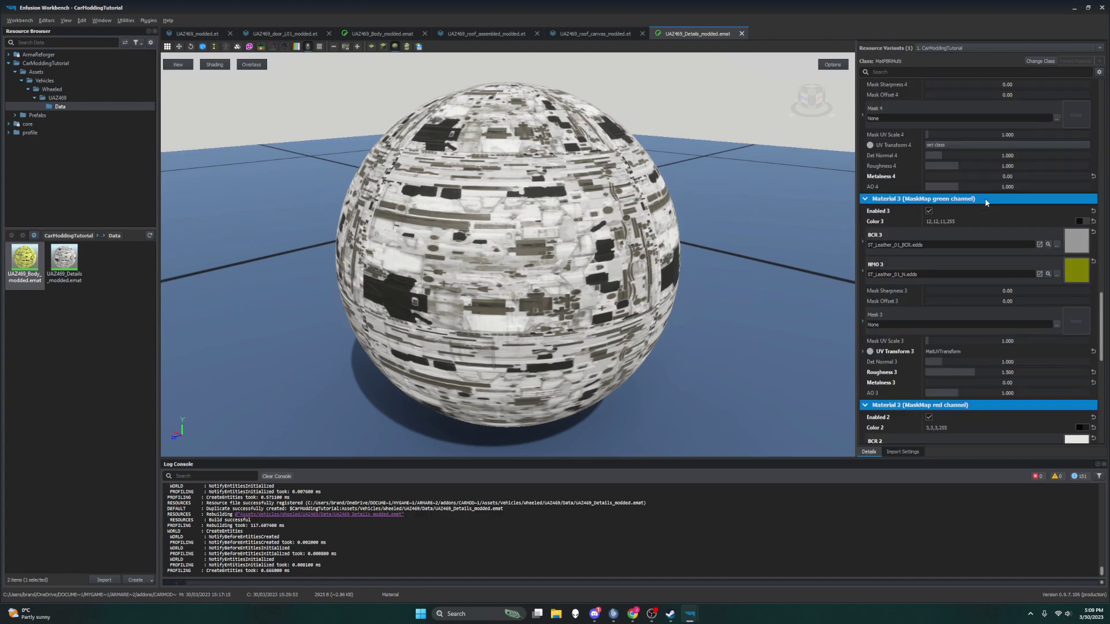
pyautogui.scroll(4, 889, 256)
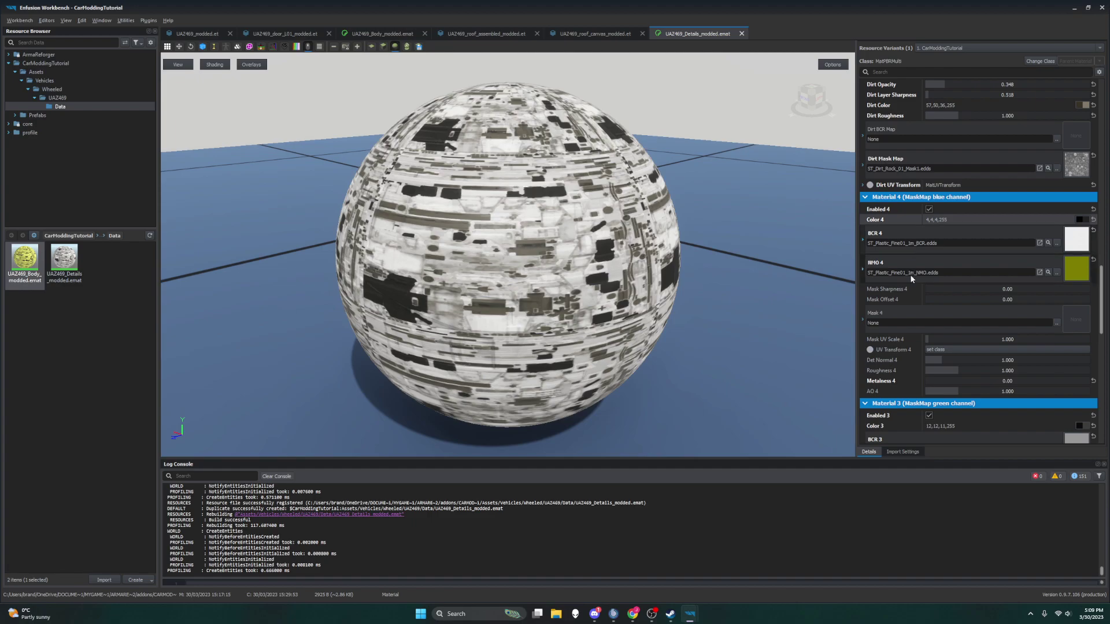
pyautogui.scroll(7, 911, 276)
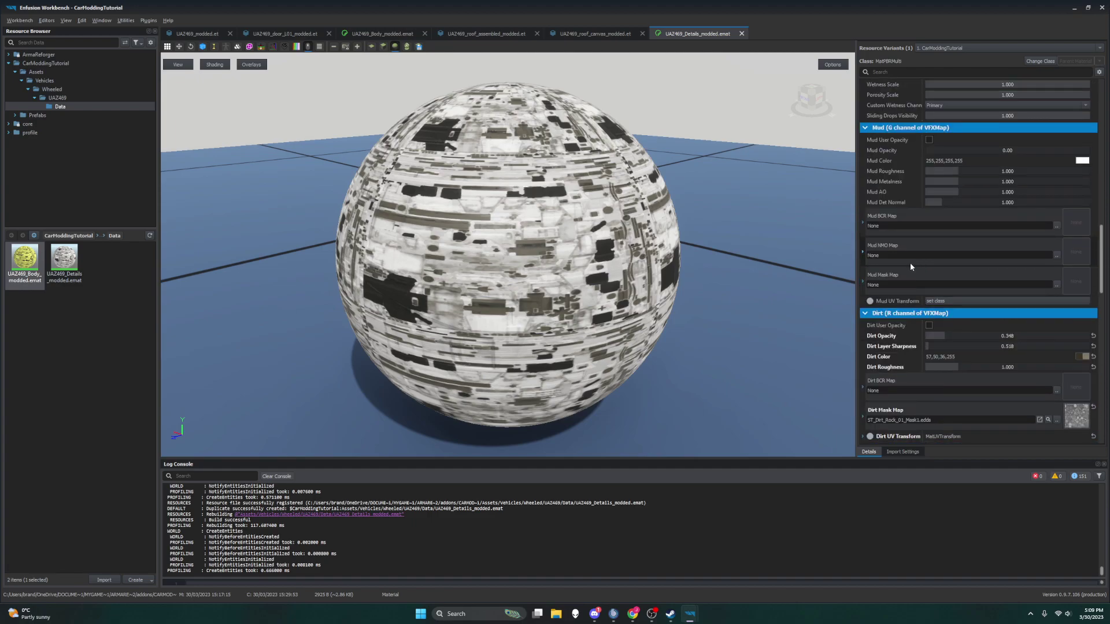
pyautogui.scroll(8, 910, 263)
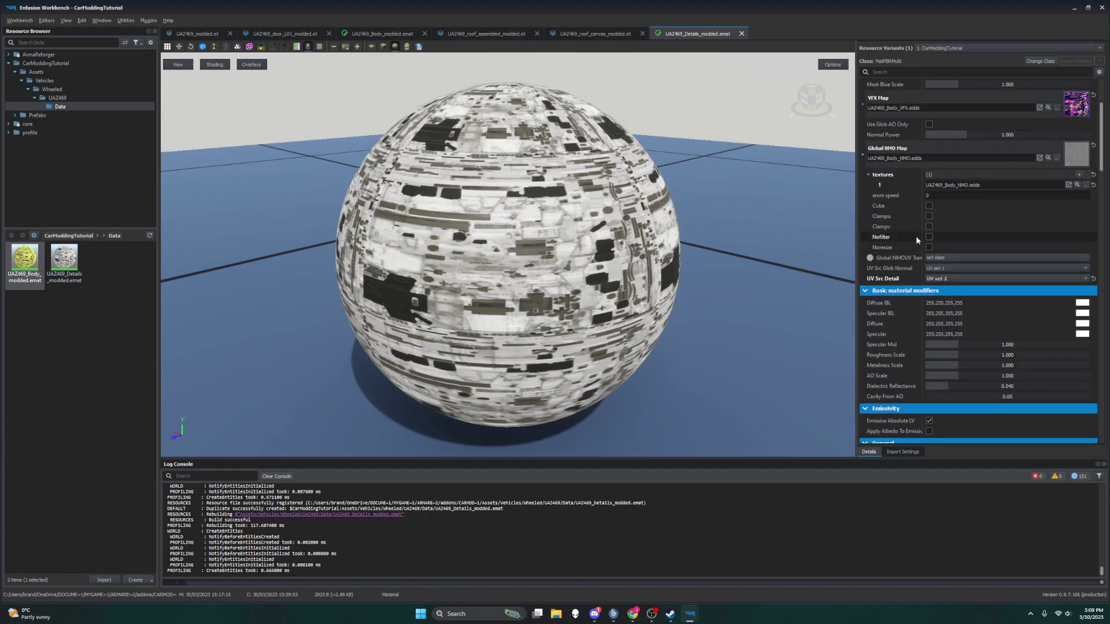
pyautogui.scroll(5, 911, 271)
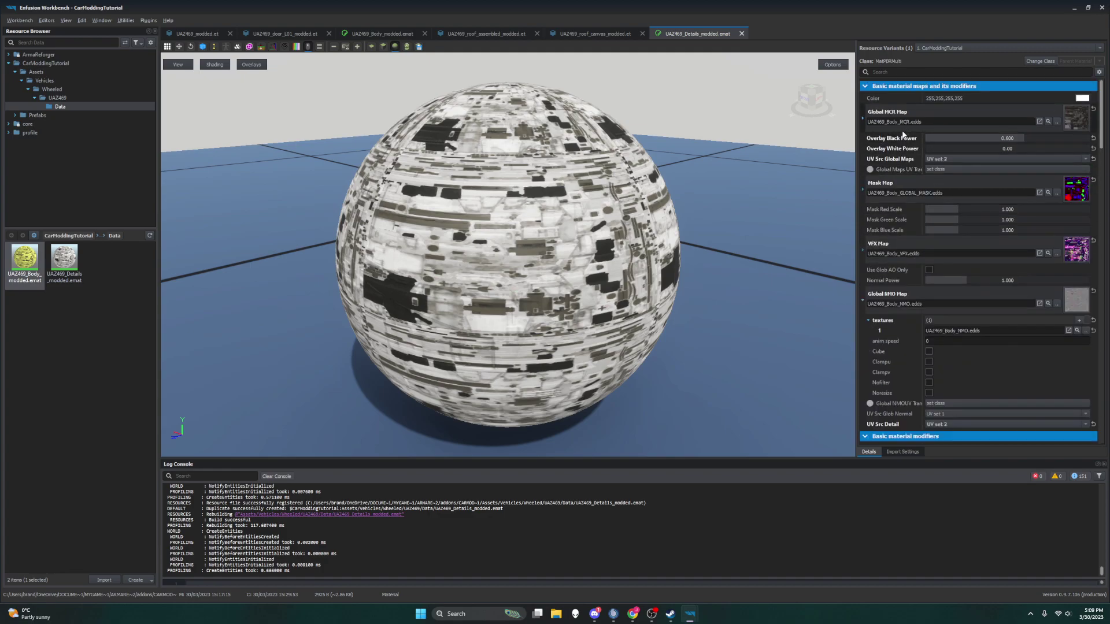
pyautogui.scroll(-15, 934, 148)
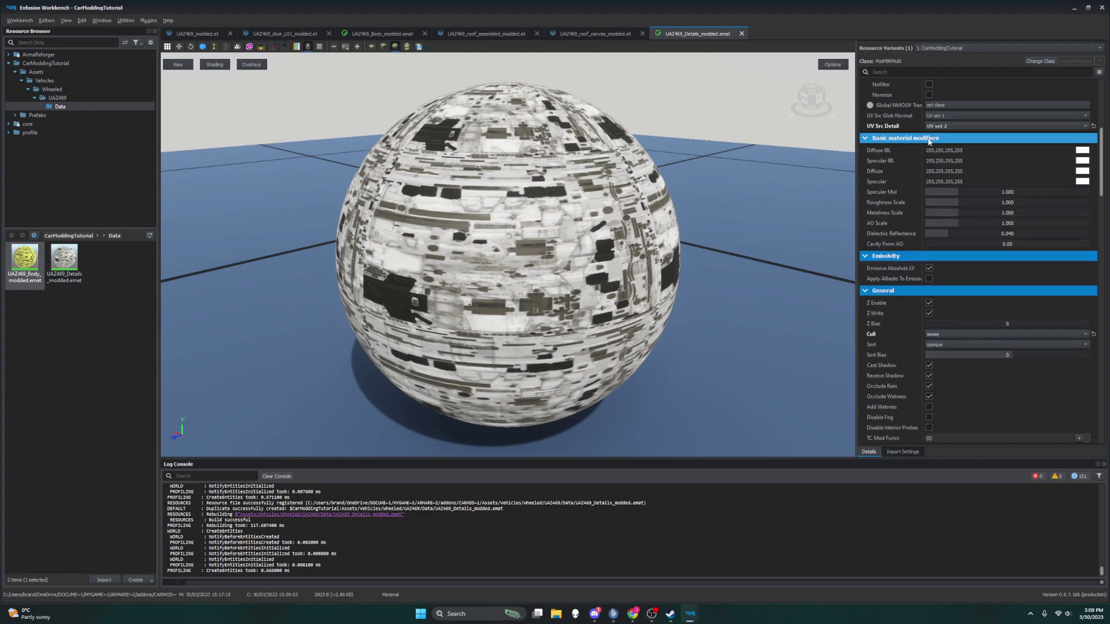
pyautogui.scroll(-7, 935, 149)
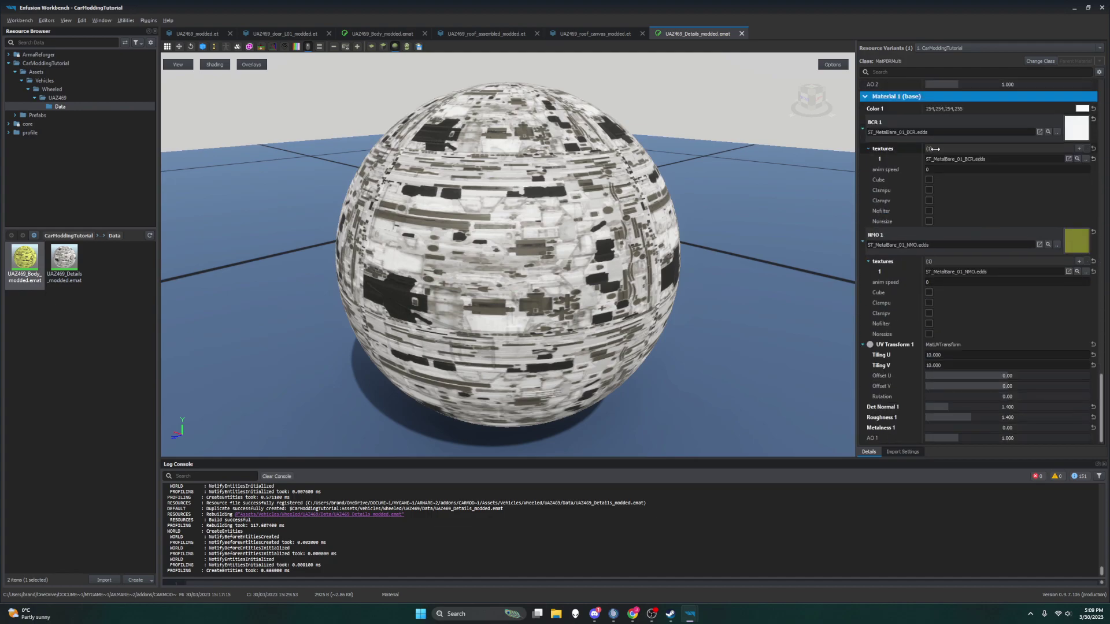
pyautogui.scroll(3, 1047, 208)
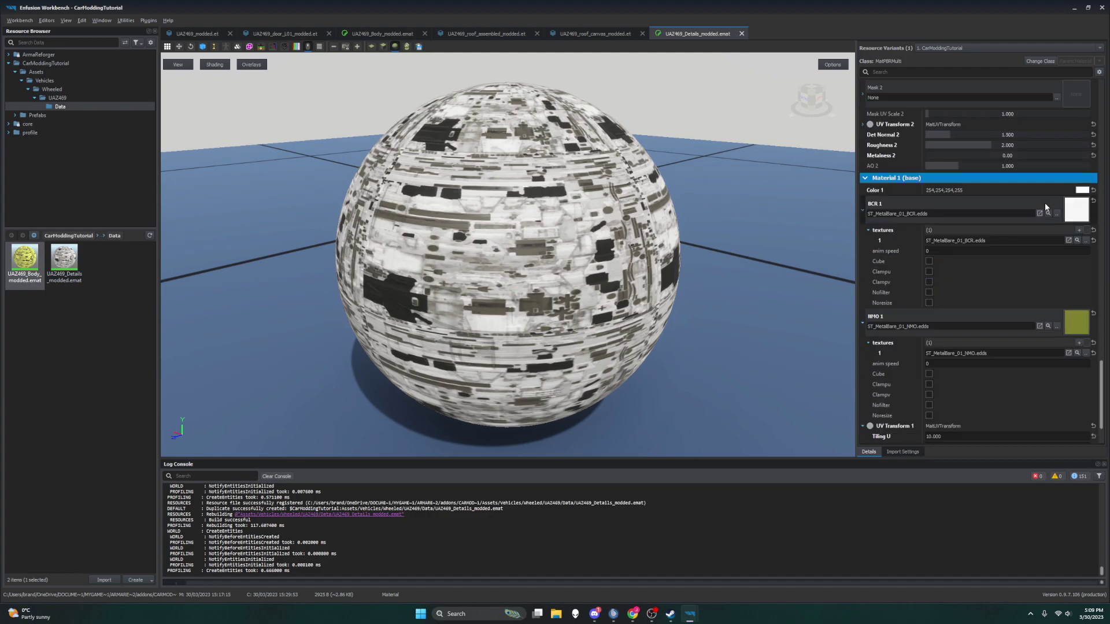
pyautogui.scroll(2, 1048, 231)
pyautogui.scroll(5, 1048, 237)
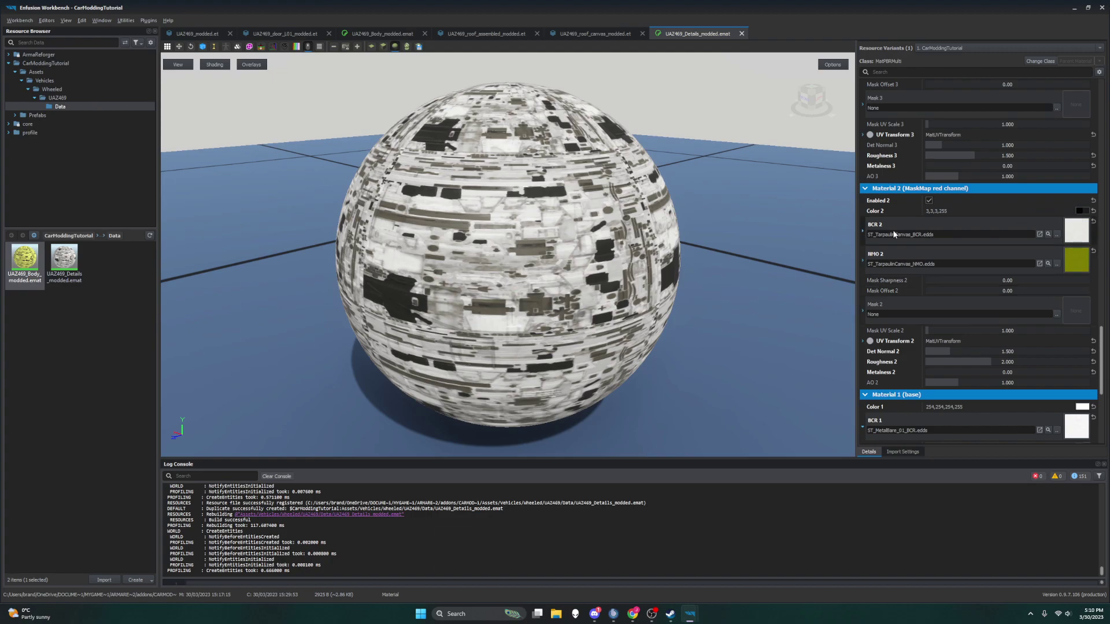
# Step: Set Color 2 of Material 2 (MaskMap red channel) to pale cream 255,253,201,255 and save the details material
pyautogui.click(1080, 212)
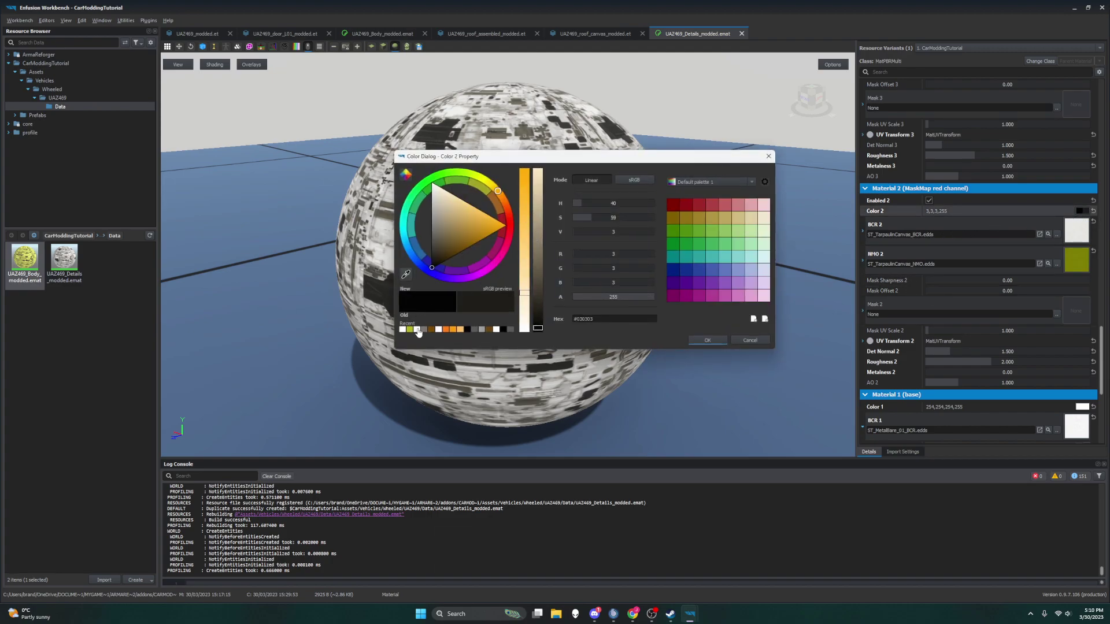
pyautogui.moveTo(491, 249)
pyautogui.mouseDown()
pyautogui.moveTo(511, 215)
pyautogui.moveTo(538, 214)
pyautogui.moveTo(547, 300)
pyautogui.moveTo(545, 256)
pyautogui.mouseUp()
pyautogui.click(423, 267)
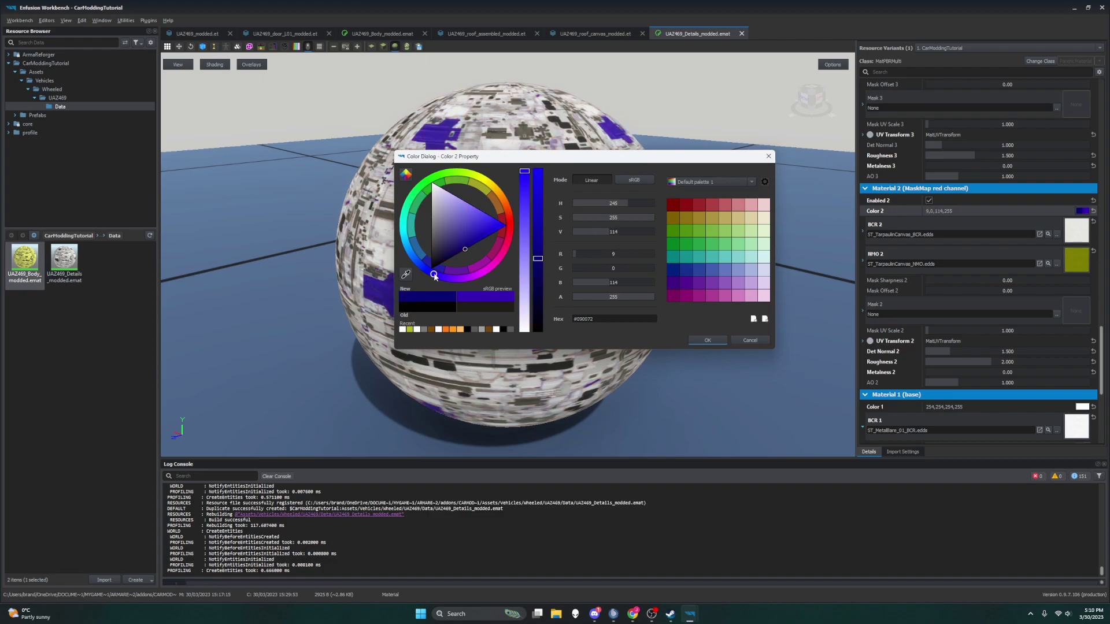
pyautogui.moveTo(423, 266); pyautogui.dragTo(512, 220)
pyautogui.click(526, 326)
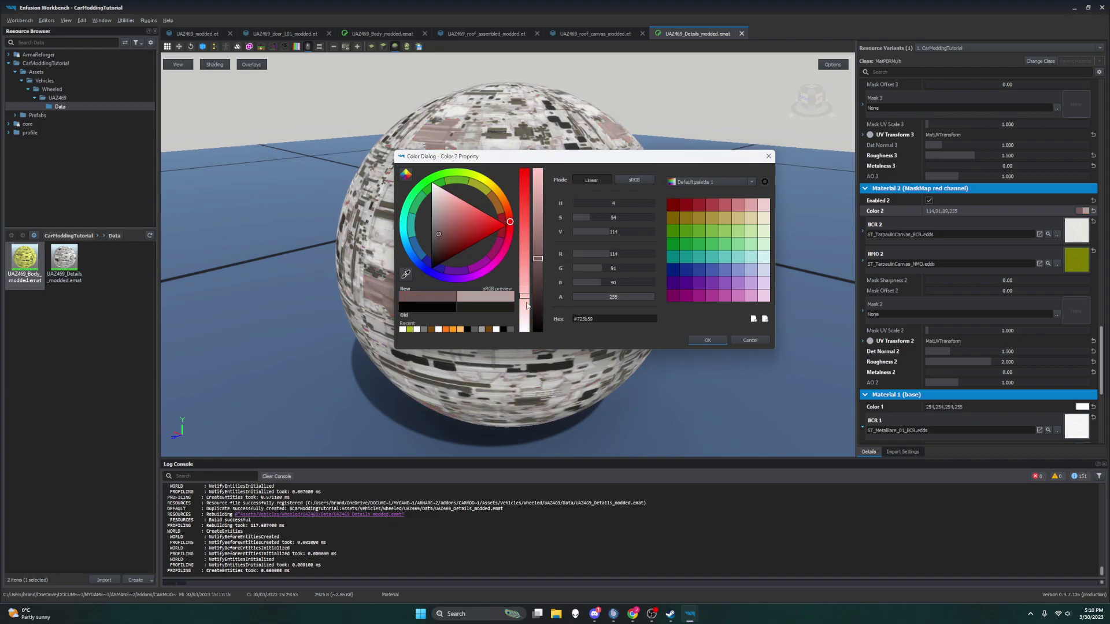
pyautogui.moveTo(541, 262); pyautogui.dragTo(484, 180)
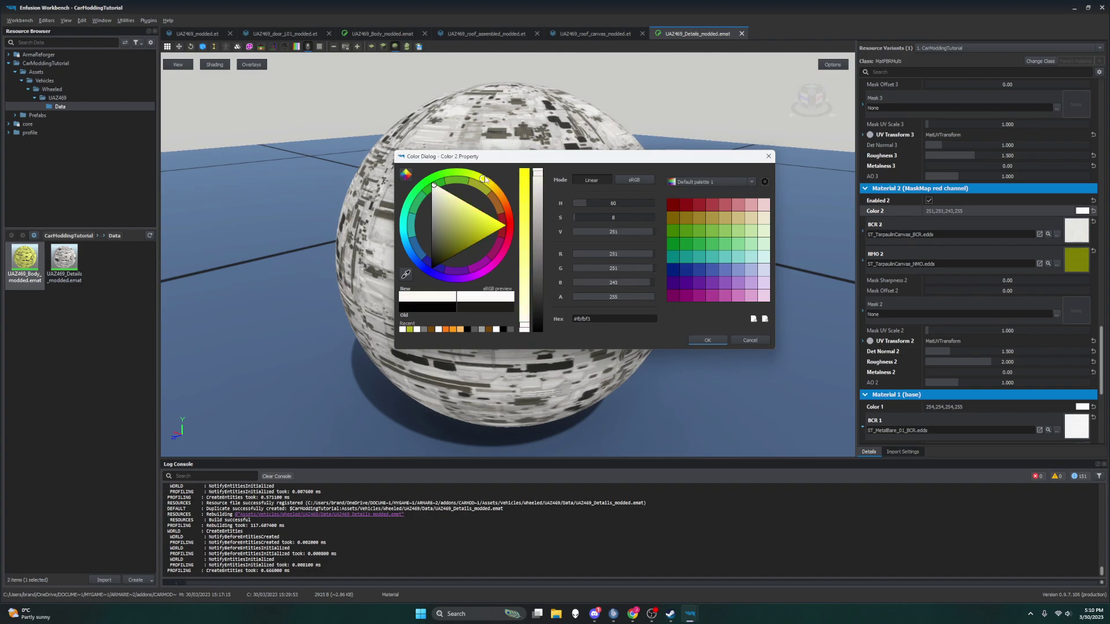
pyautogui.moveTo(526, 309)
pyautogui.mouseDown()
pyautogui.moveTo(526, 289)
pyautogui.moveTo(526, 299)
pyautogui.mouseUp()
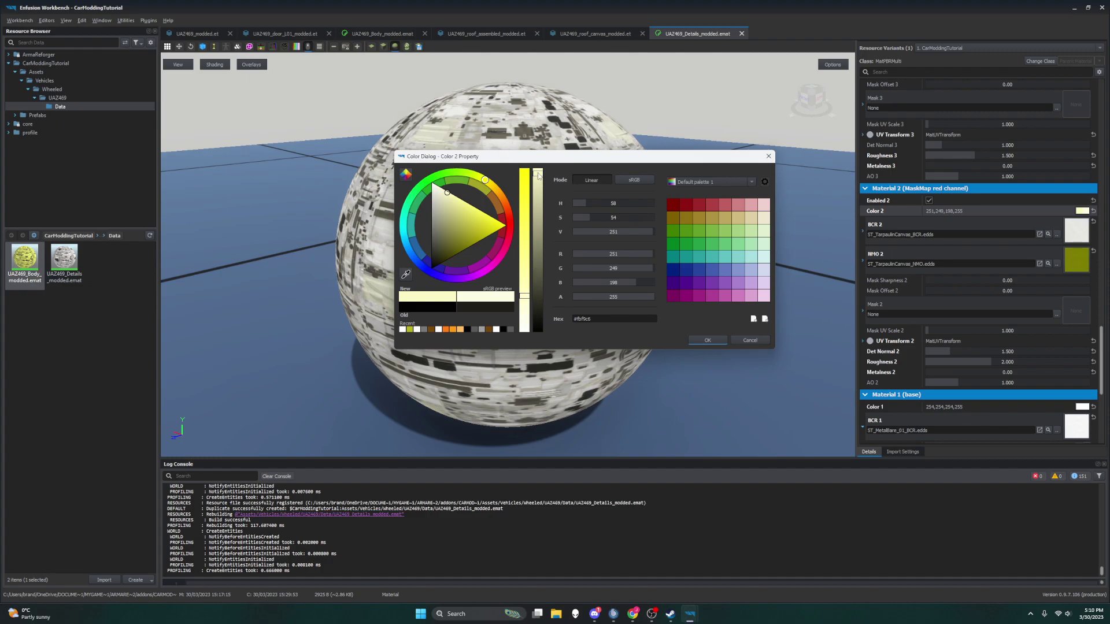
pyautogui.moveTo(535, 179); pyautogui.dragTo(542, 175)
pyautogui.click(693, 340)
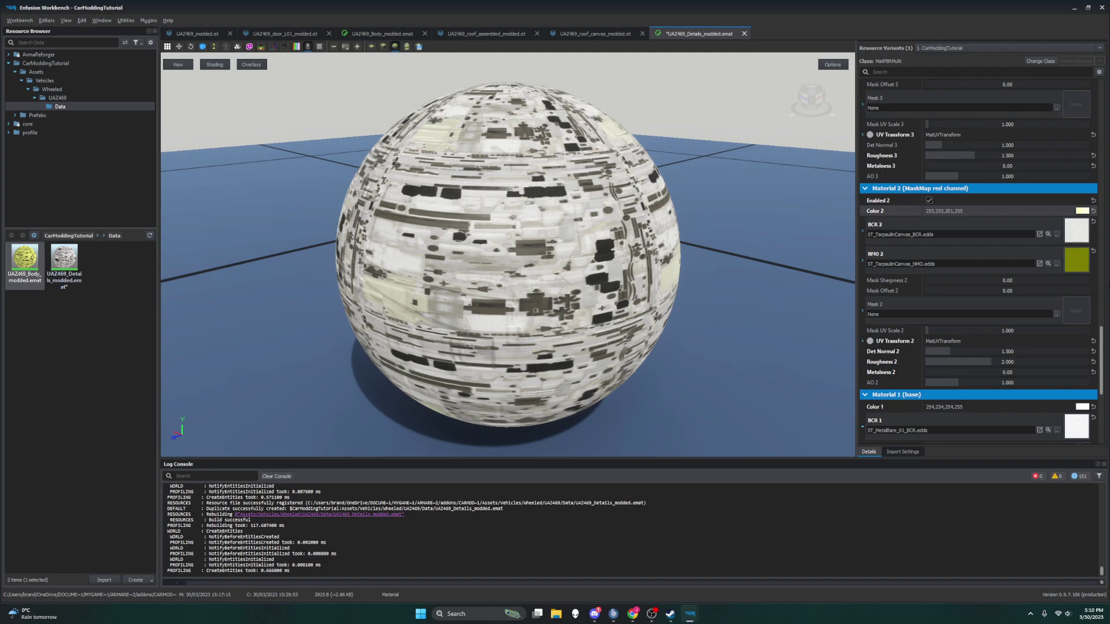
pyautogui.click(26, 22)
pyautogui.click(24, 39)
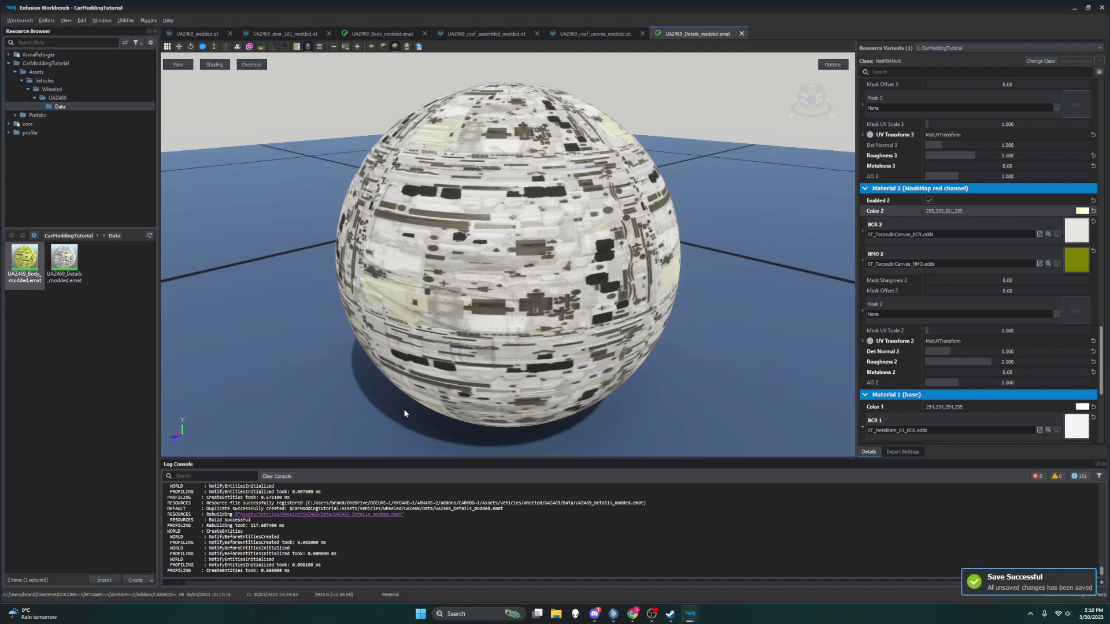
# Step: Compare the UAZ469_roof_canvas_modded preview with the Material 2 and Material 3 settings of the details material
pyautogui.click(598, 33)
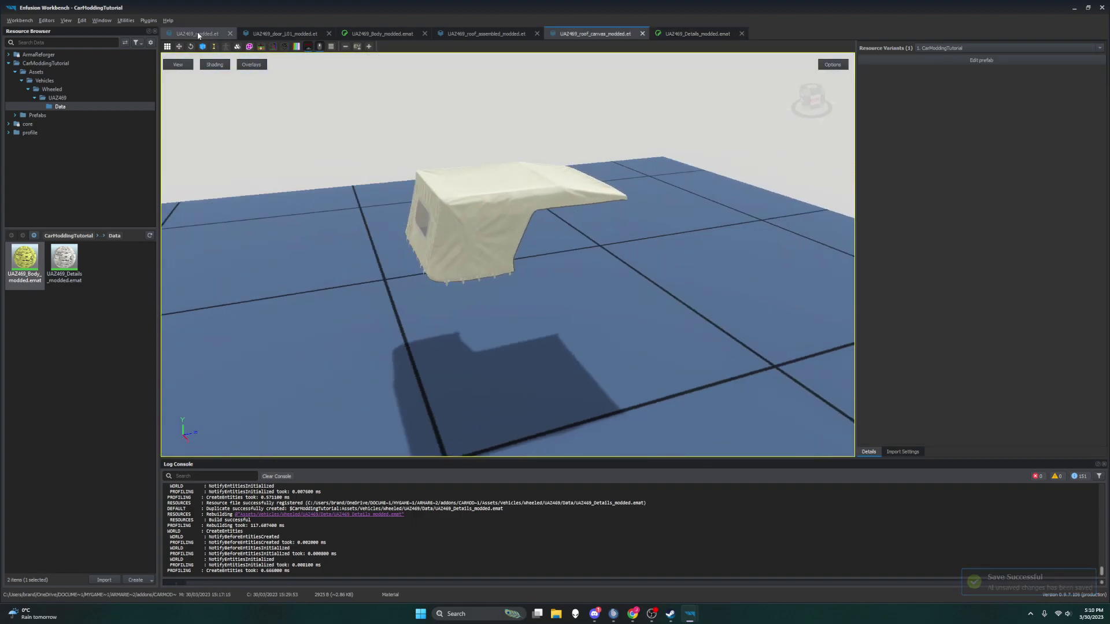
pyautogui.click(702, 34)
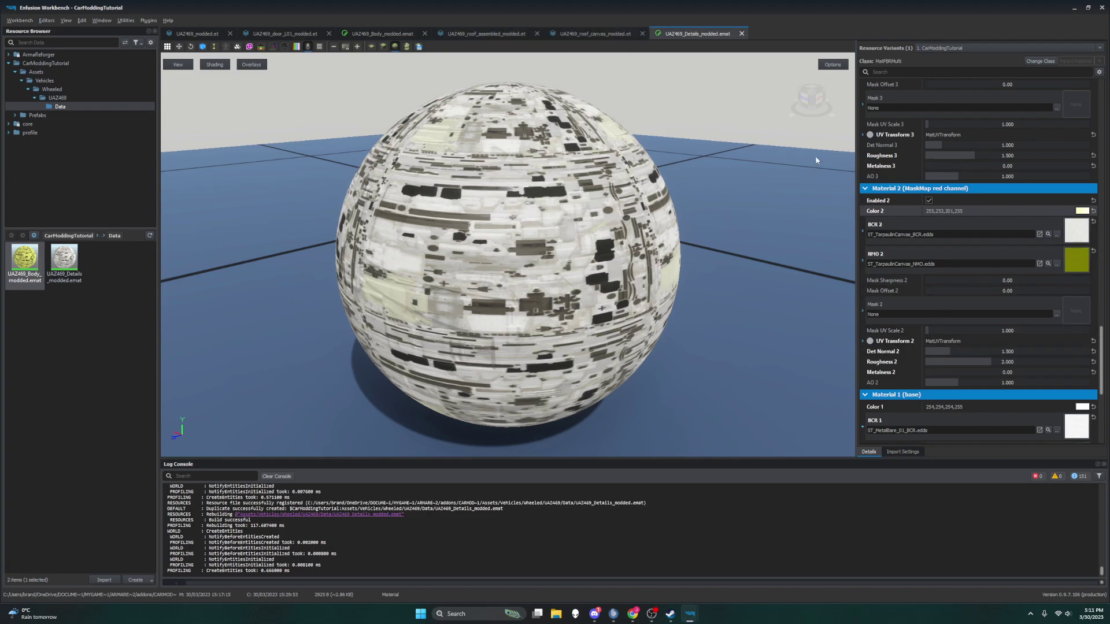
pyautogui.moveTo(883, 223)
pyautogui.click(602, 33)
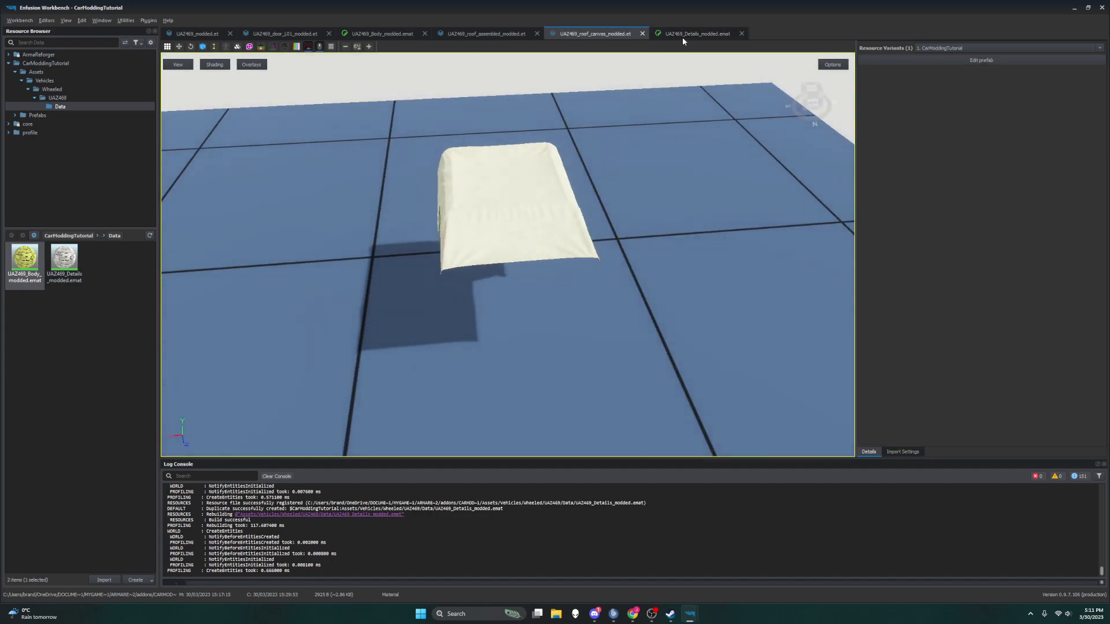
pyautogui.click(682, 35)
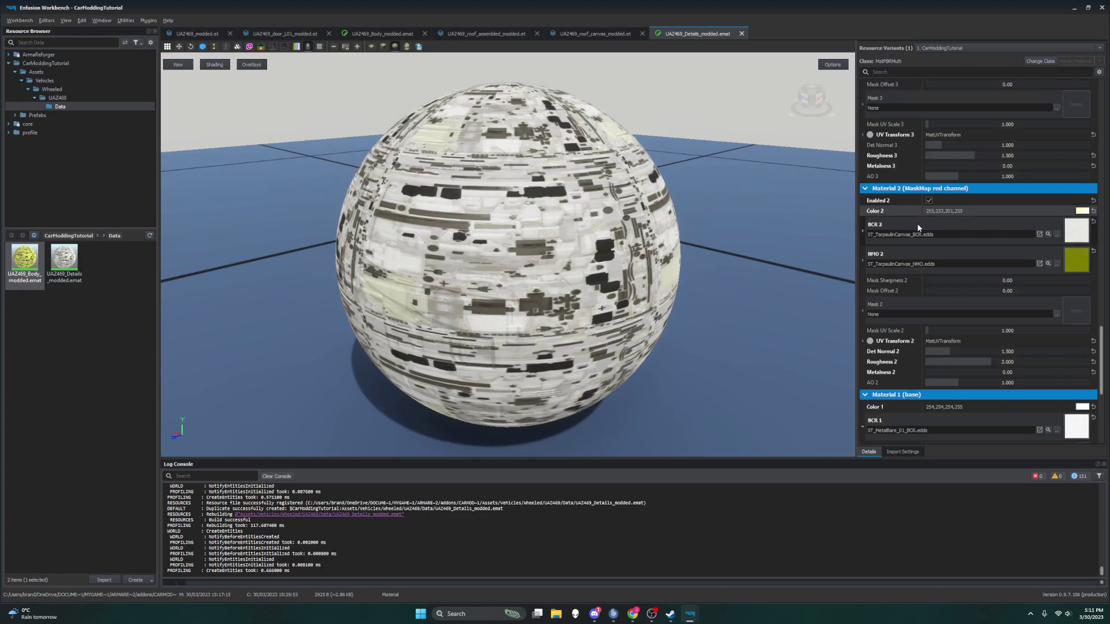
pyautogui.scroll(4, 921, 234)
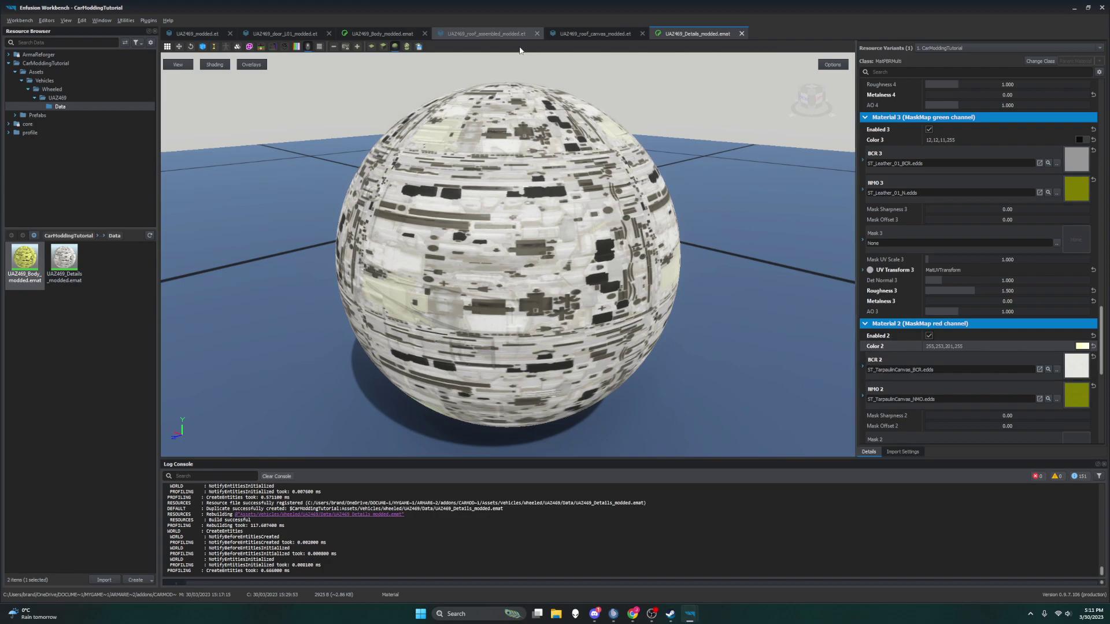
pyautogui.click(603, 33)
pyautogui.moveTo(508, 254)
pyautogui.mouseDown(button='middle')
pyautogui.moveTo(405, 232)
pyautogui.moveTo(509, 243)
pyautogui.moveTo(618, 197)
pyautogui.moveTo(491, 260)
pyautogui.mouseUp(button='middle')
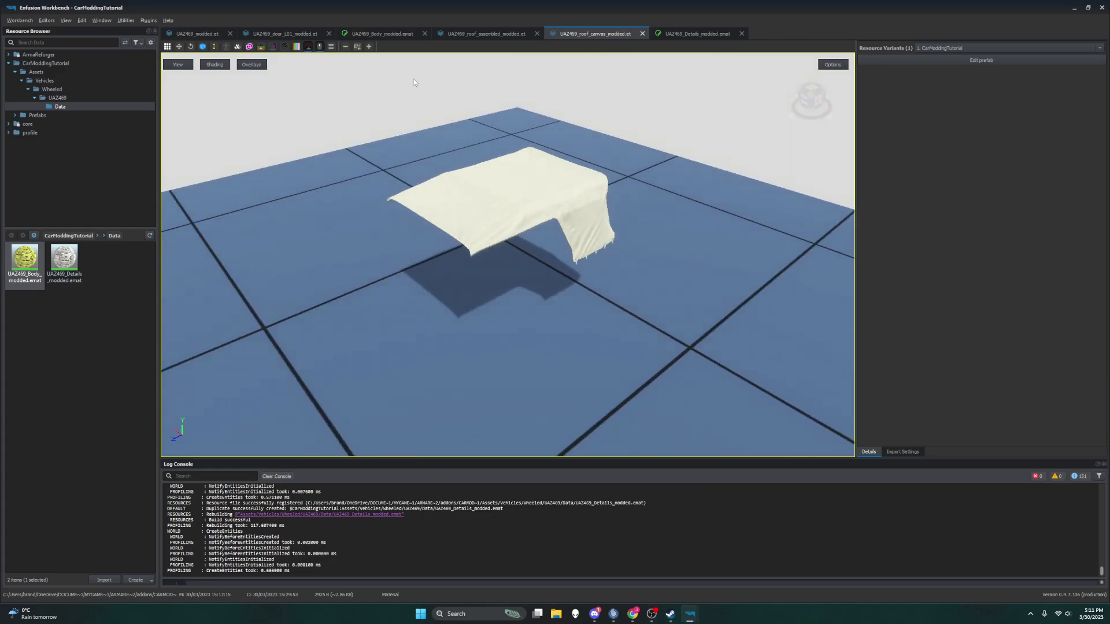
# Step: Check the roof colour on the UAZ469_modded vehicle and the UAZ469_roof_assembled_modded prefab
pyautogui.click(205, 32)
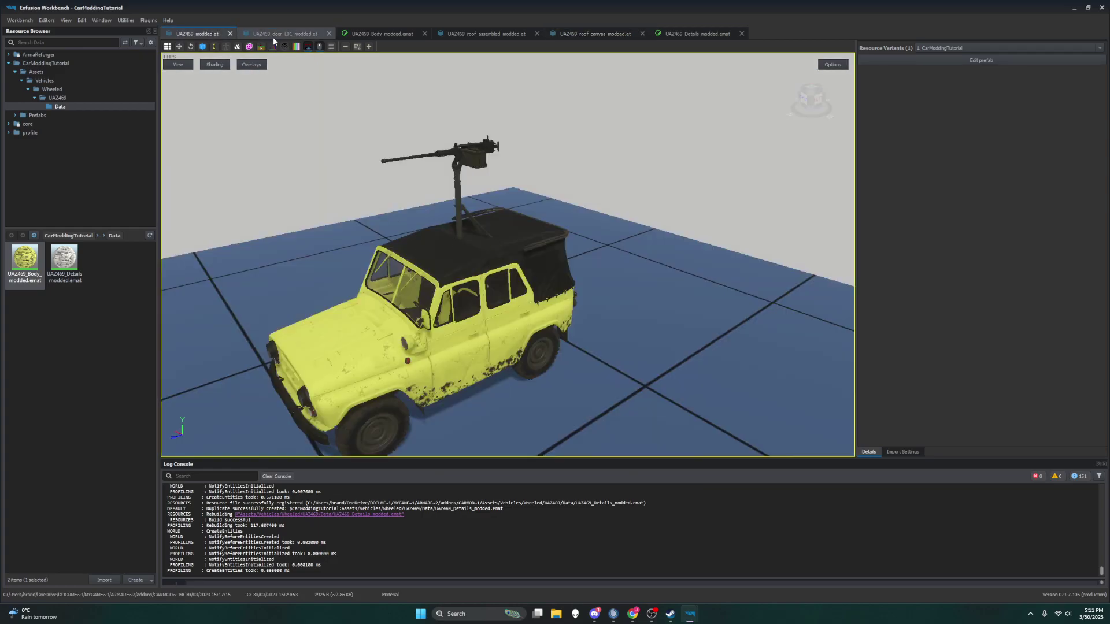
pyautogui.click(404, 33)
pyautogui.click(488, 35)
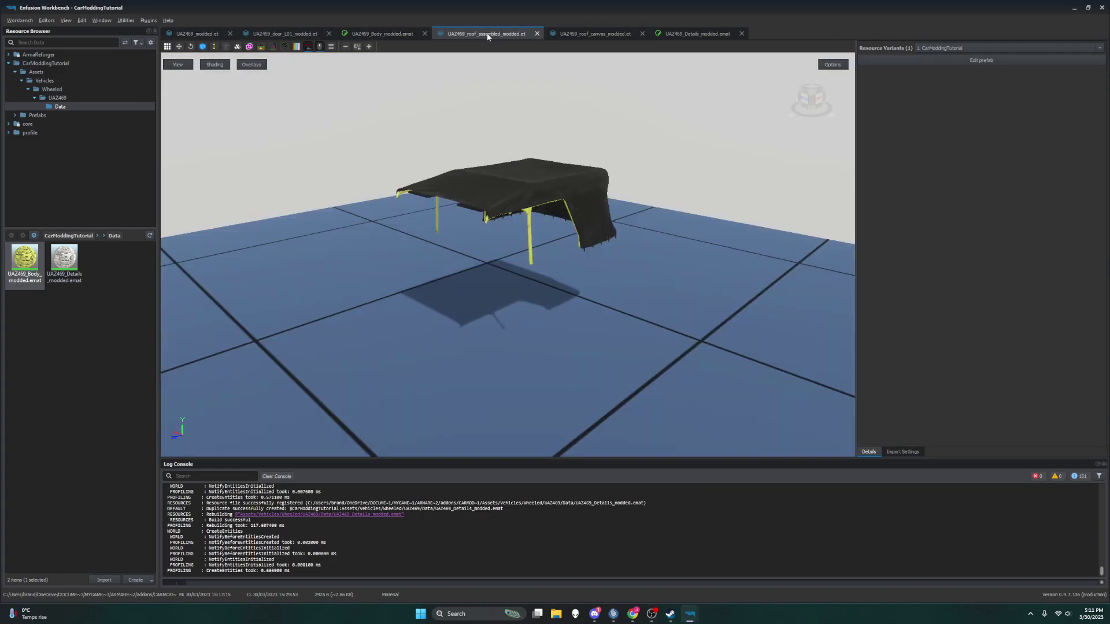
pyautogui.moveTo(558, 188); pyautogui.dragTo(942, 136)
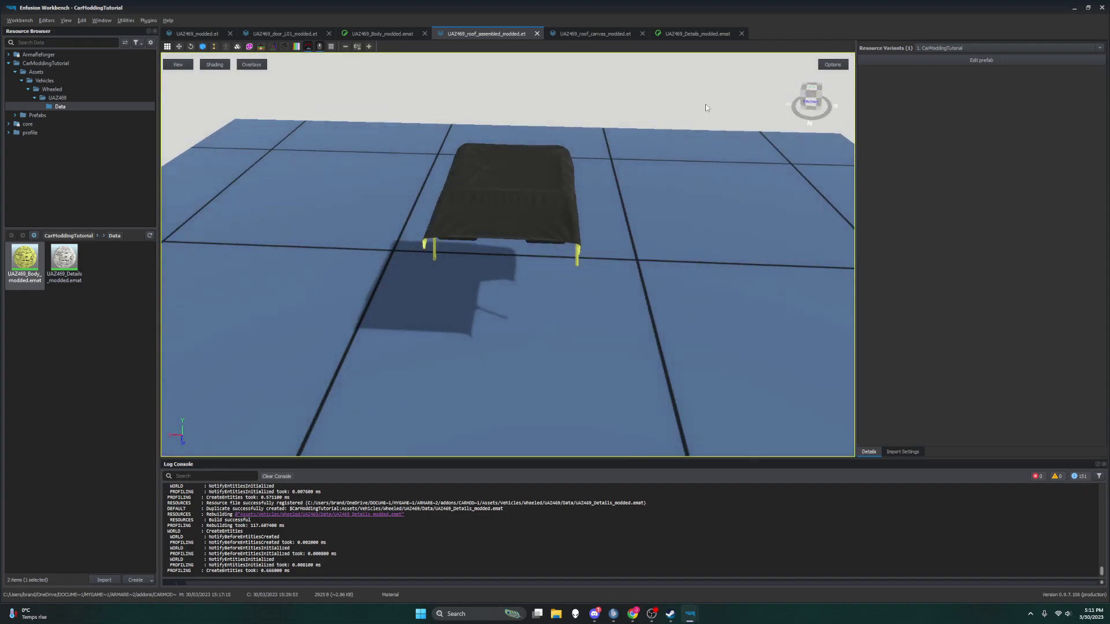
# Step: Inspect the Canvas slot's prefab in the slot manager component of the UAZ469_roof_assembled_modded prefab, and close the World Editor
pyautogui.click(966, 61)
pyautogui.click(423, 353)
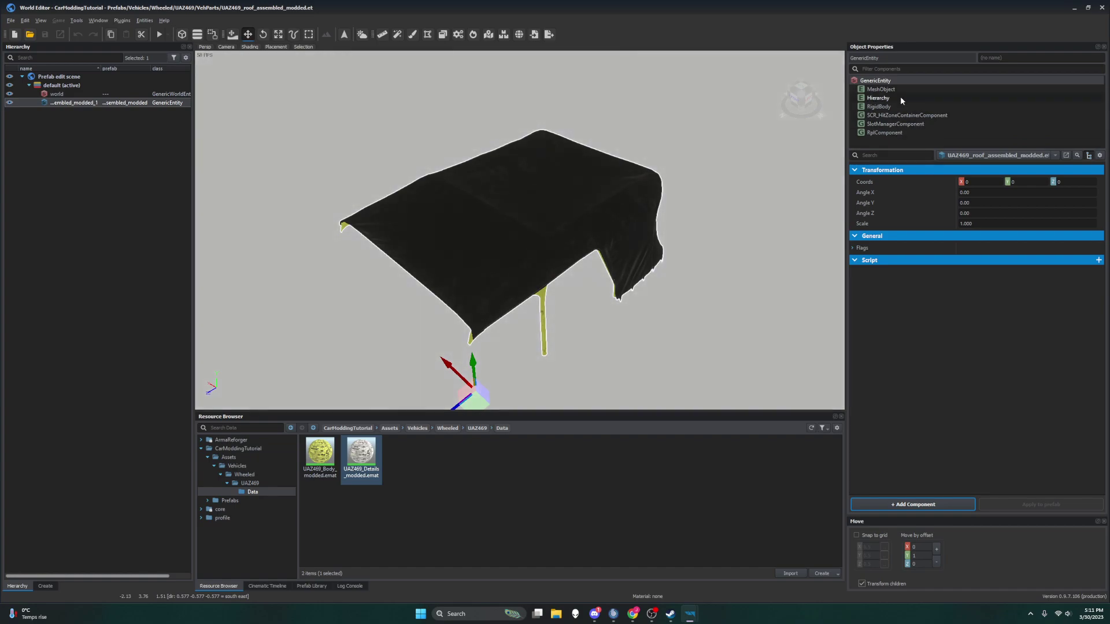
pyautogui.click(880, 89)
pyautogui.click(895, 124)
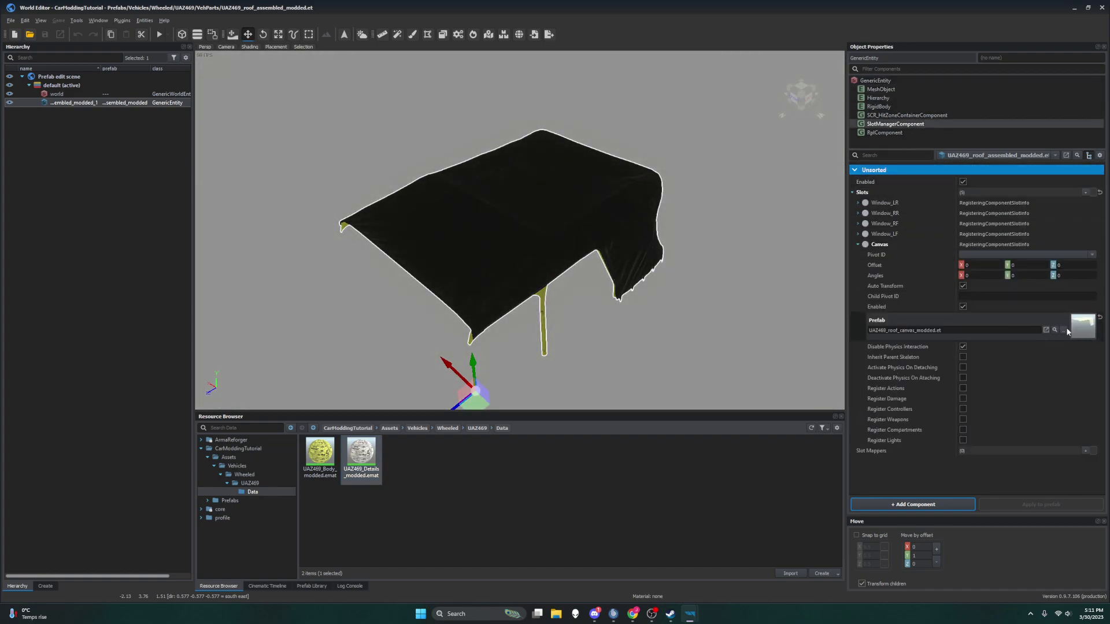
pyautogui.moveTo(683, 260); pyautogui.dragTo(677, 231, button='middle')
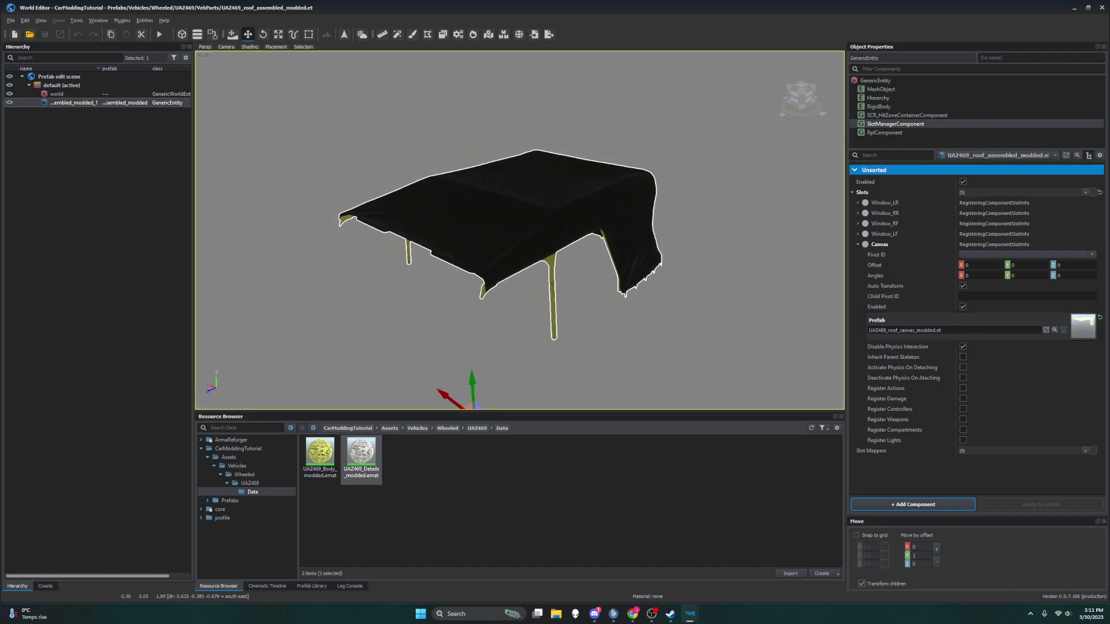
pyautogui.click(10, 21)
pyautogui.click(1103, 5)
pyautogui.click(1103, 6)
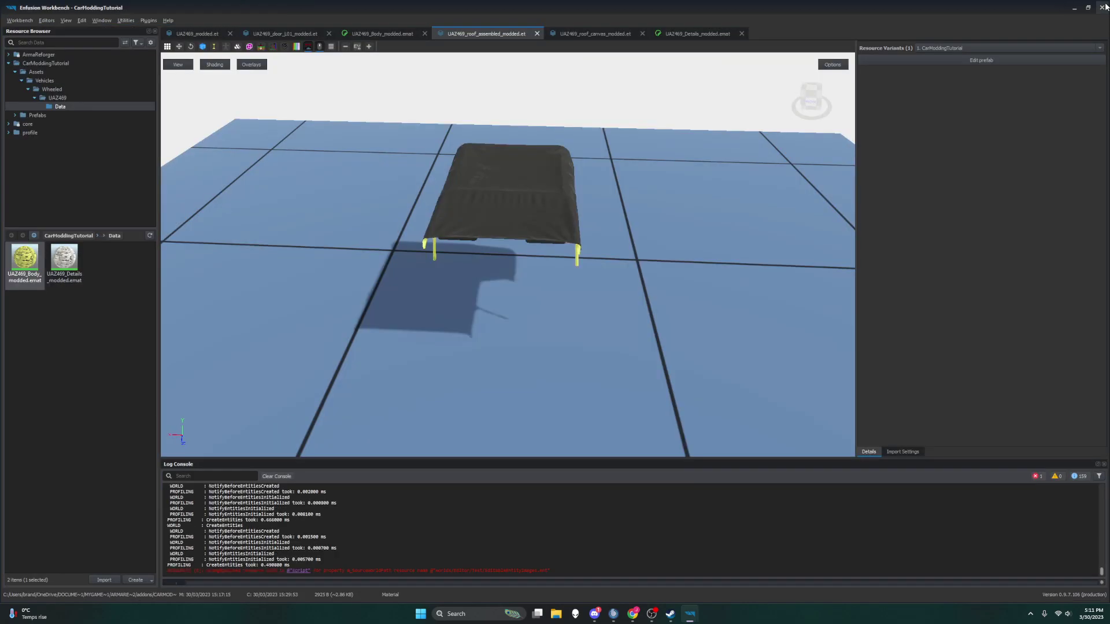
# Step: Save all changes and restart Enfusion Workbench from Arma Reforger Tools in Steam with the CarModdingTutorial project
pyautogui.click(20, 20)
pyautogui.click(27, 40)
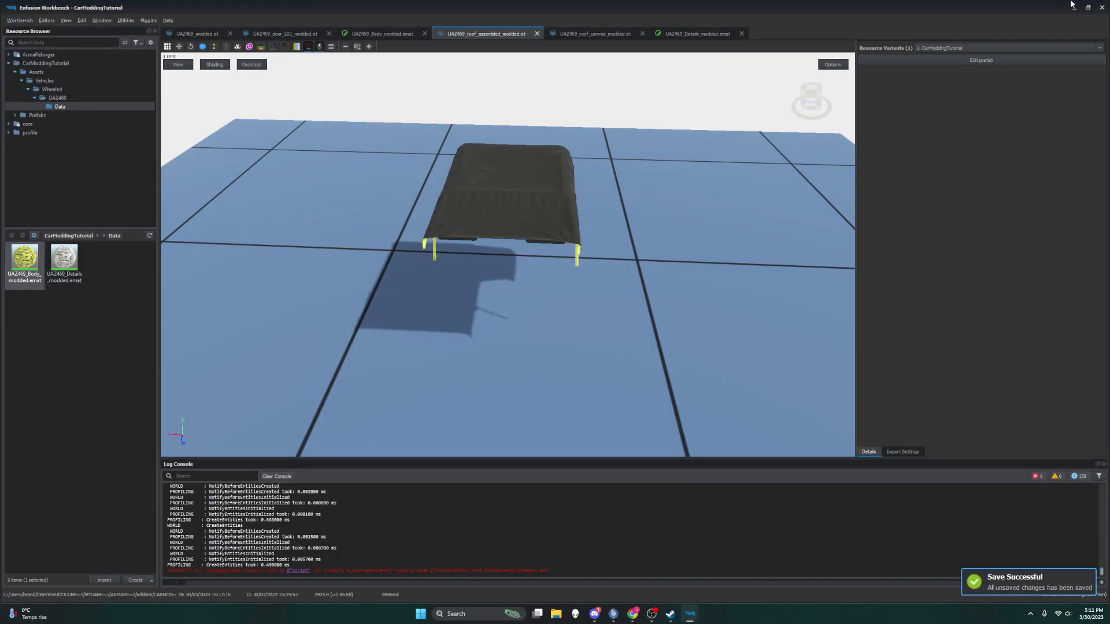
pyautogui.click(1102, 7)
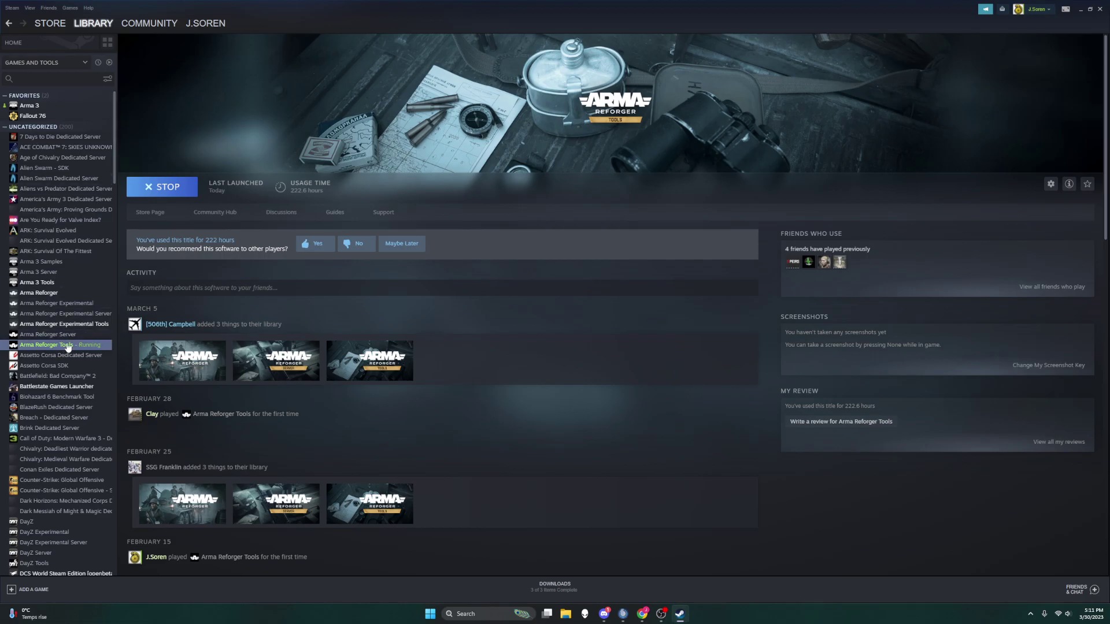
pyautogui.click(156, 187)
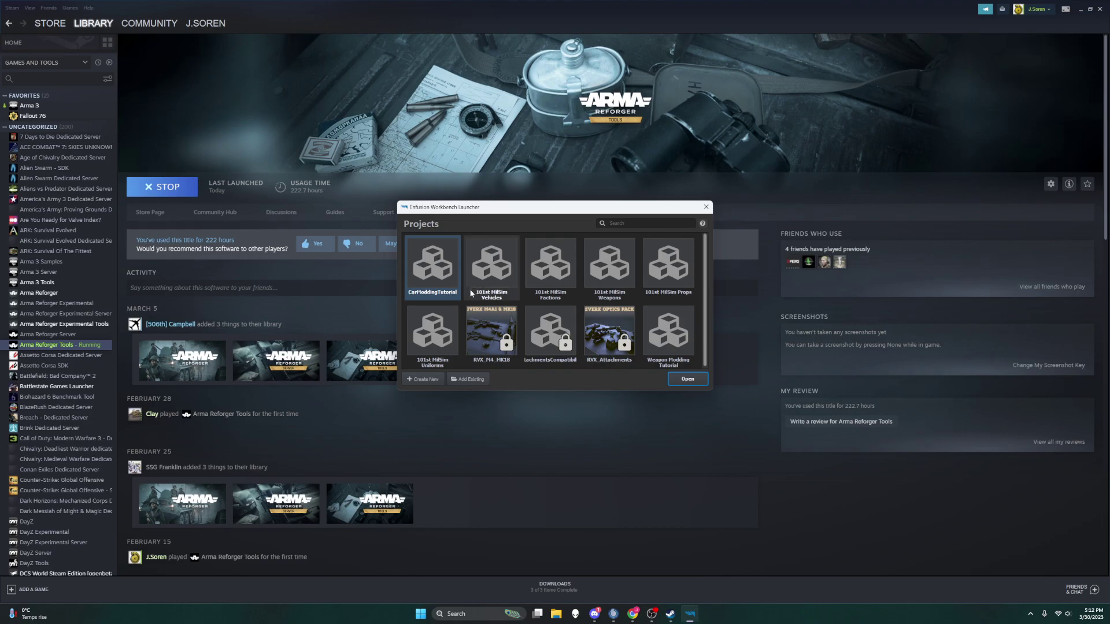
pyautogui.click(674, 379)
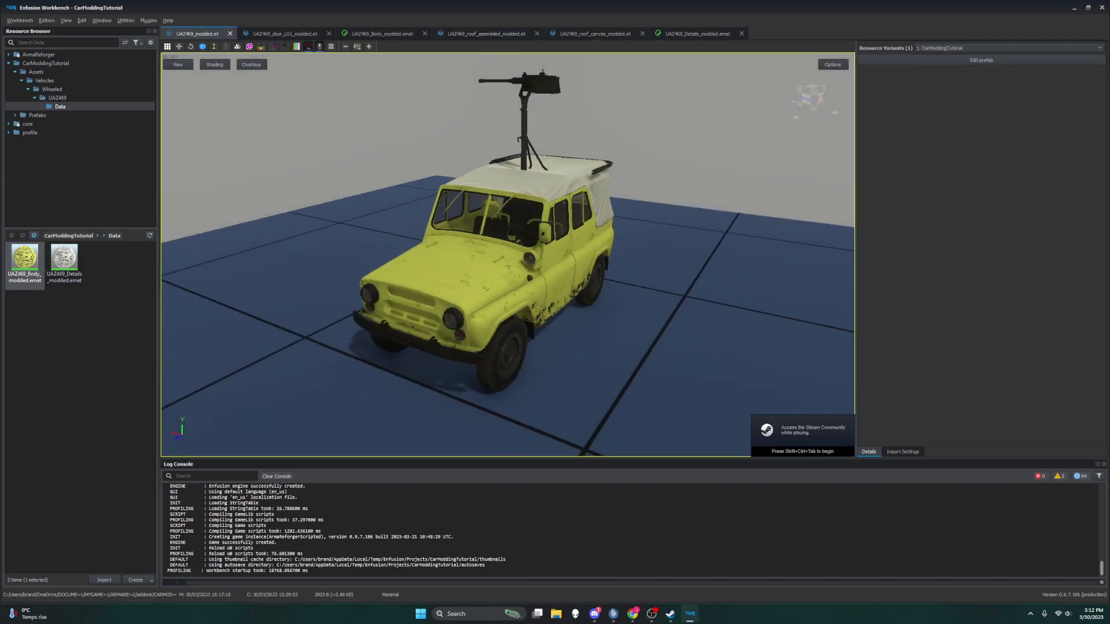
# Step: Examine the roof canvas and body colours on the reloaded UAZ469_modded vehicle from all sides and from above
pyautogui.moveTo(508, 255); pyautogui.dragTo(653, 266)
pyautogui.moveTo(405, 174); pyautogui.dragTo(497, 86)
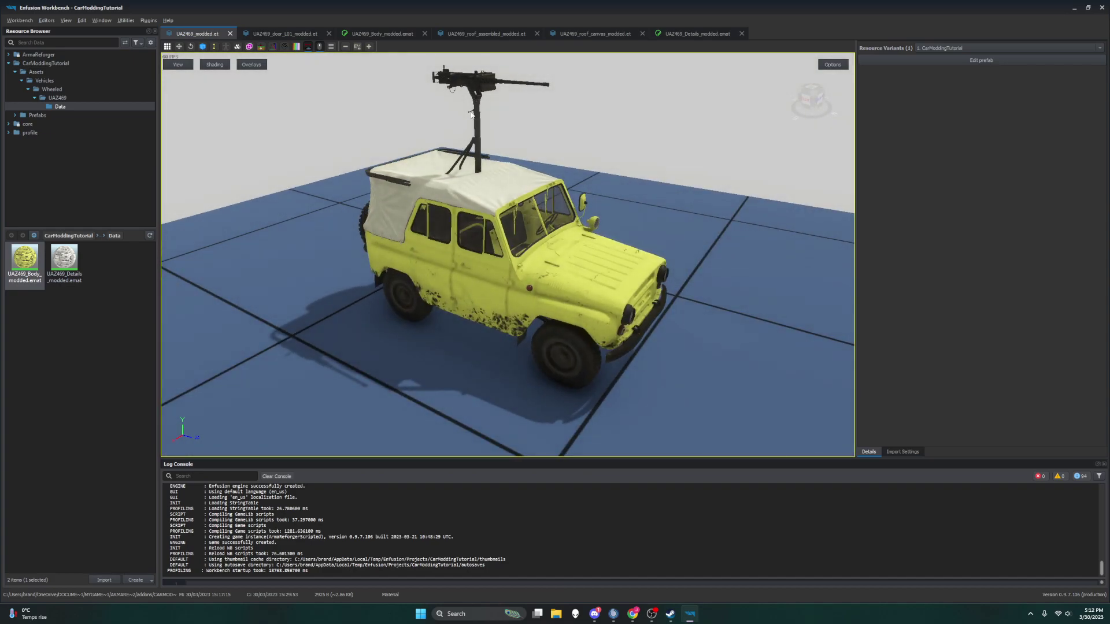
pyautogui.moveTo(617, 301); pyautogui.dragTo(734, 110)
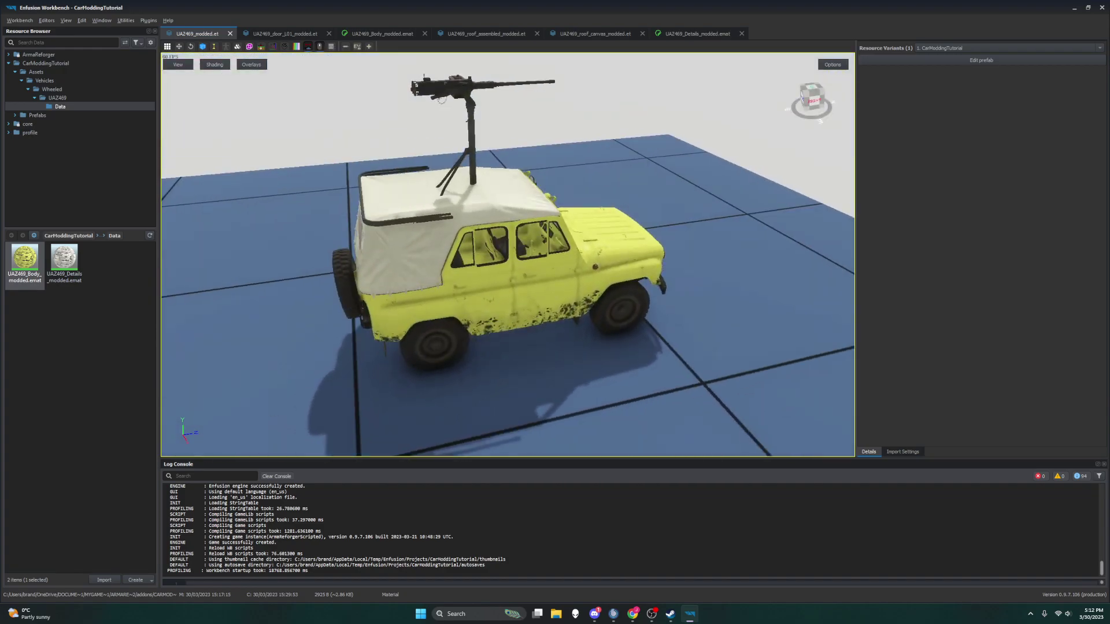
pyautogui.moveTo(335, 110); pyautogui.dragTo(634, 138)
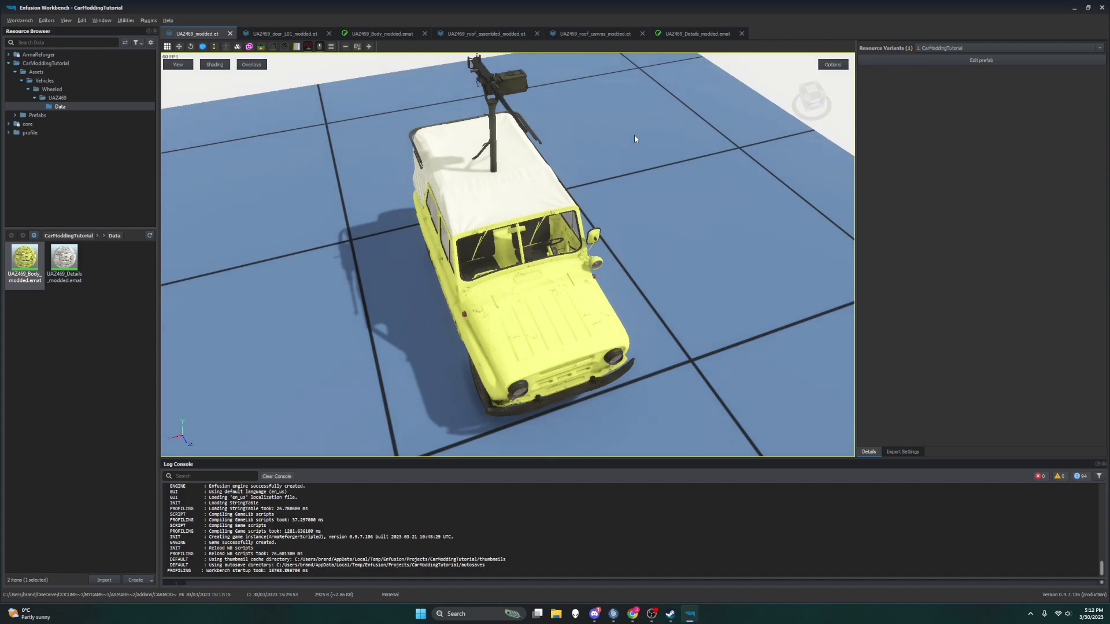
pyautogui.moveTo(649, 302); pyautogui.dragTo(393, 246)
pyautogui.moveTo(405, 283); pyautogui.dragTo(636, 290)
pyautogui.moveTo(596, 233); pyautogui.dragTo(648, 240)
pyautogui.moveTo(509, 273); pyautogui.dragTo(462, 269)
pyautogui.moveTo(564, 88); pyautogui.dragTo(636, 370)
pyautogui.moveTo(612, 278); pyautogui.dragTo(446, 350)
pyautogui.moveTo(574, 122); pyautogui.dragTo(574, 125)
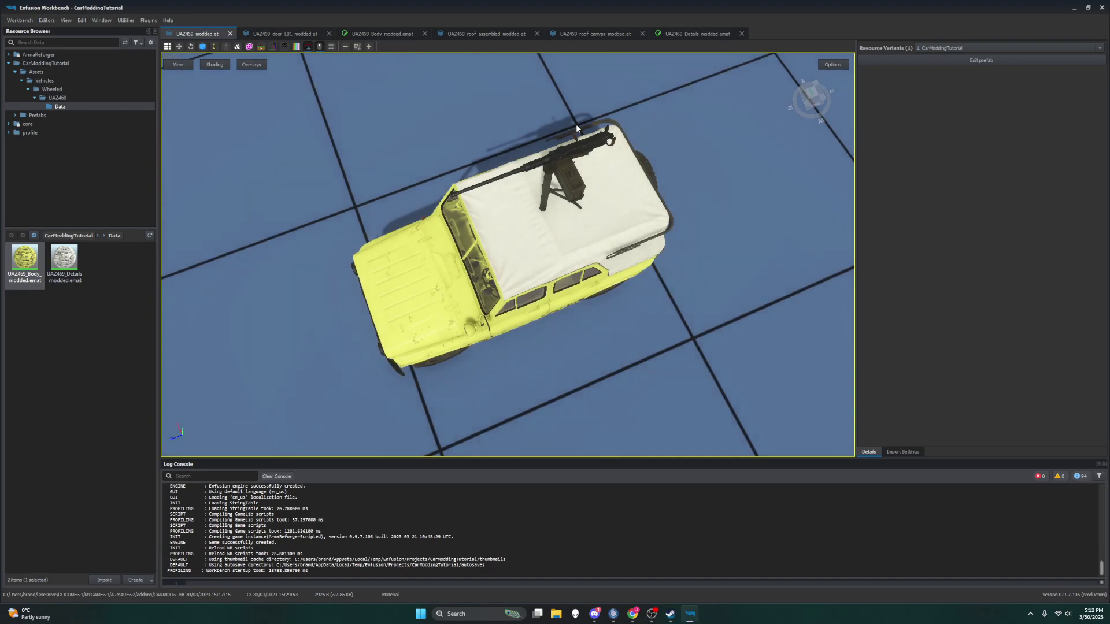
pyautogui.moveTo(450, 201); pyautogui.dragTo(538, 168)
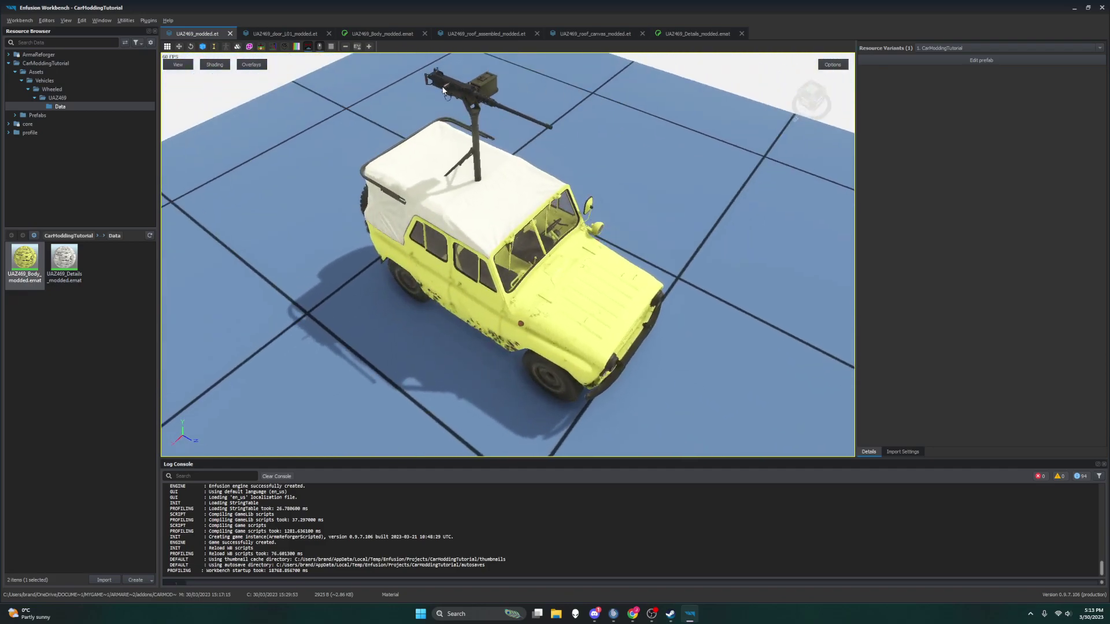